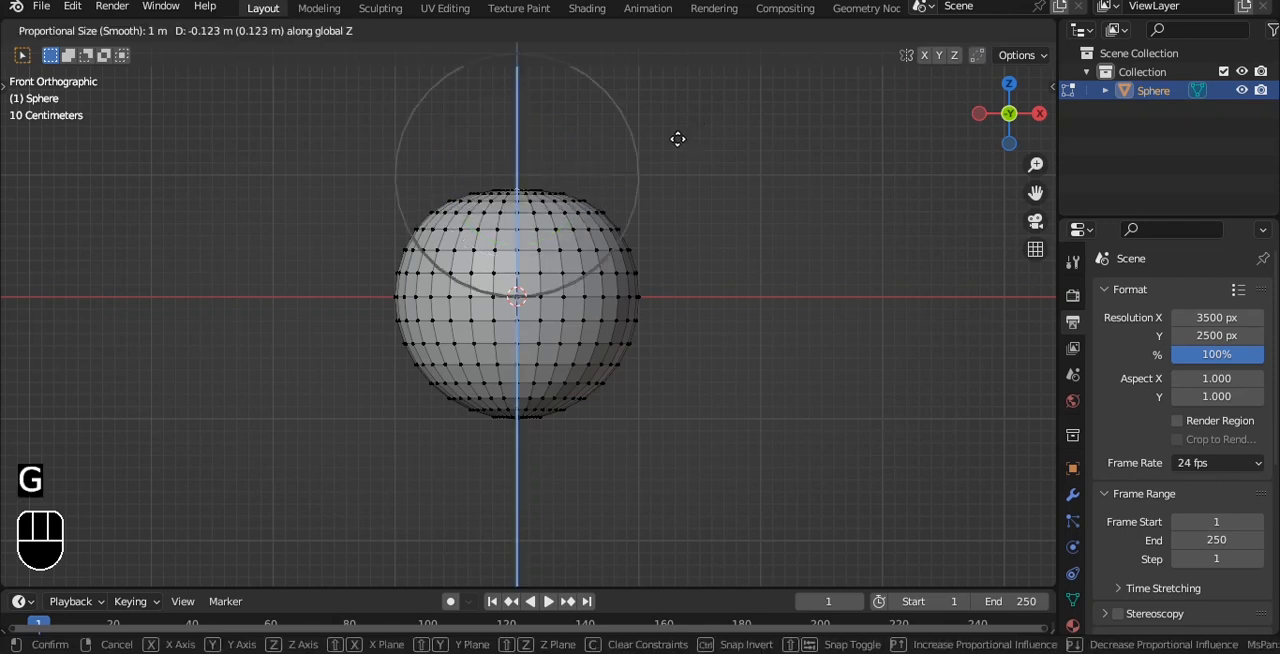
Lower the sphere's top vertex about 0.25 m along Z with smooth proportional editing at a 1 m influence.
scroll(682, 155, "up", 1)
scroll(682, 155, "down", 2)
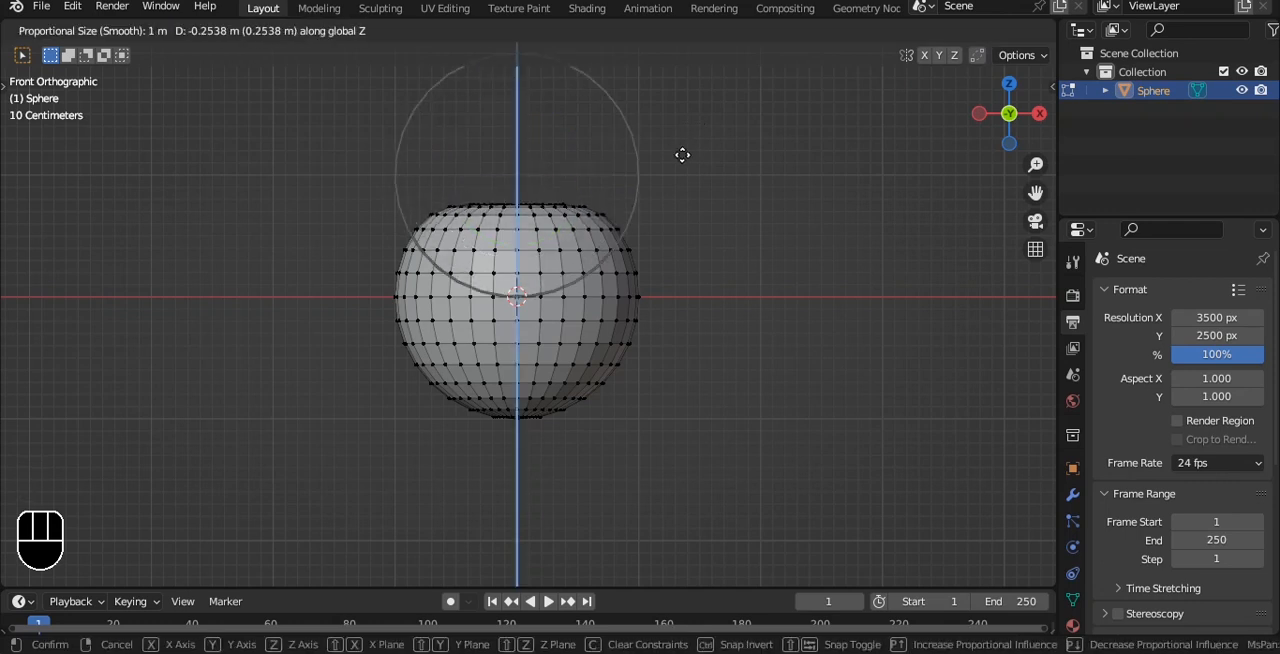
left_click(682, 155)
Raise the sphere's bottom vertex along Z with smooth proportional editing, using a proportional size of about 2.85 m.
left_click(518, 419)
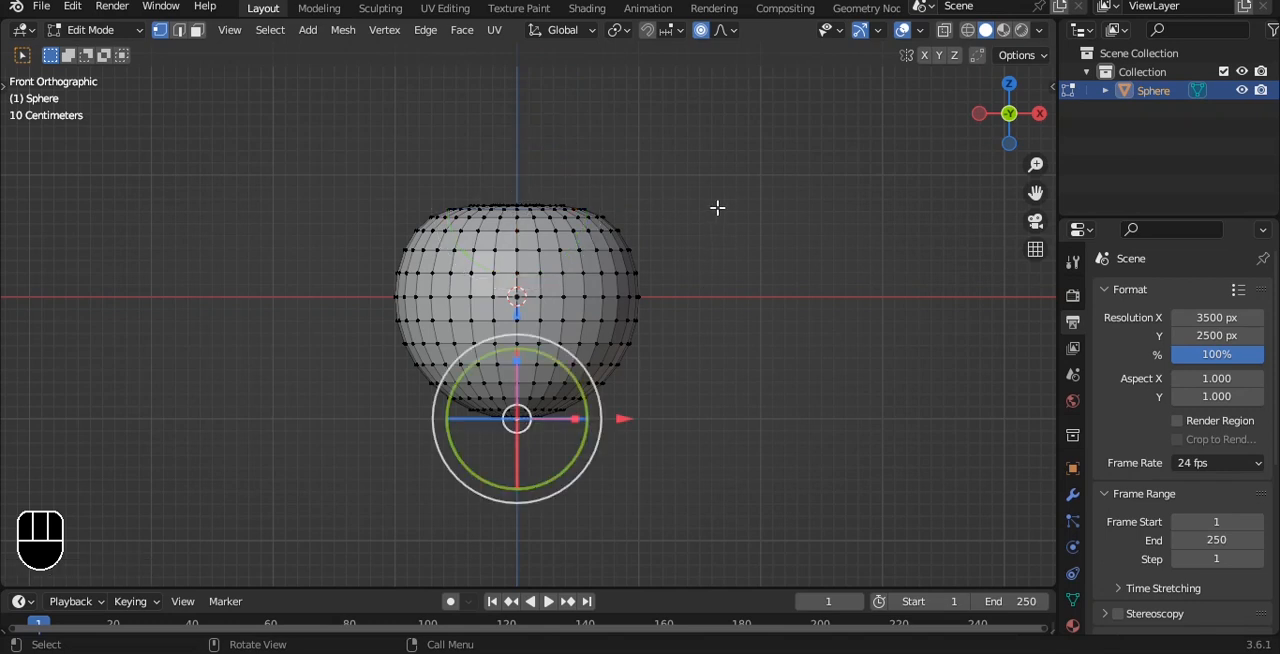
key("g")
key("z")
scroll(716, 218, "up", 2)
scroll(716, 215, "down", 10)
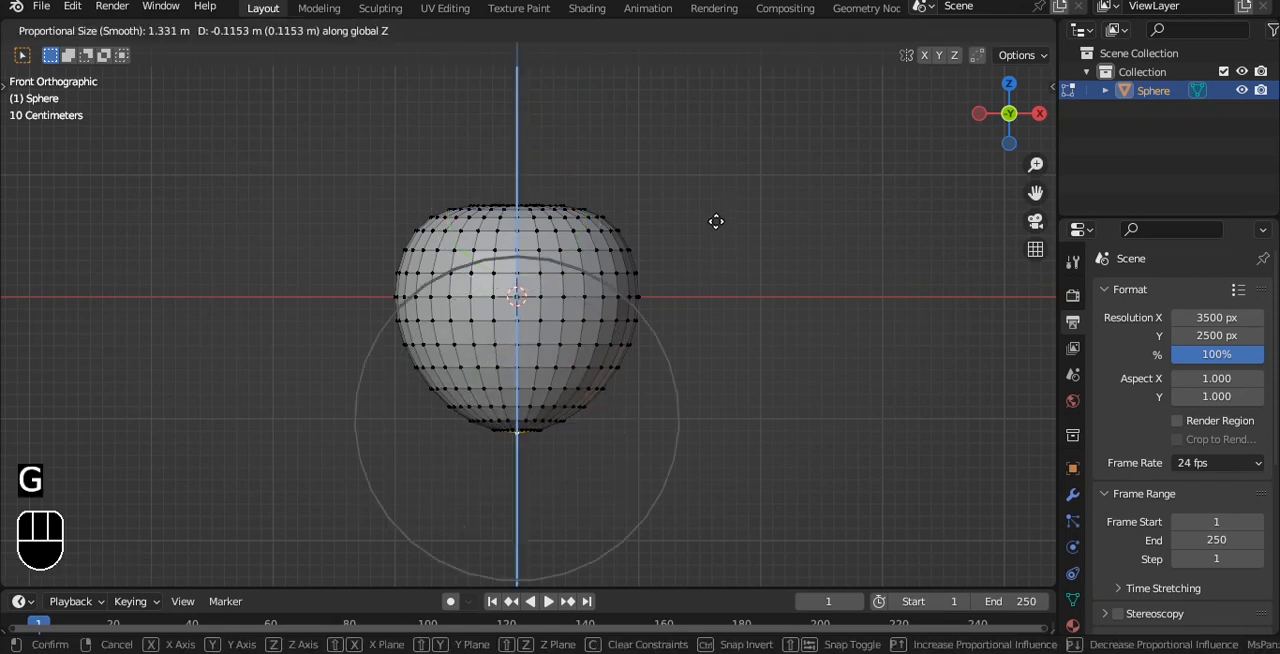
scroll(716, 177, "down", 2)
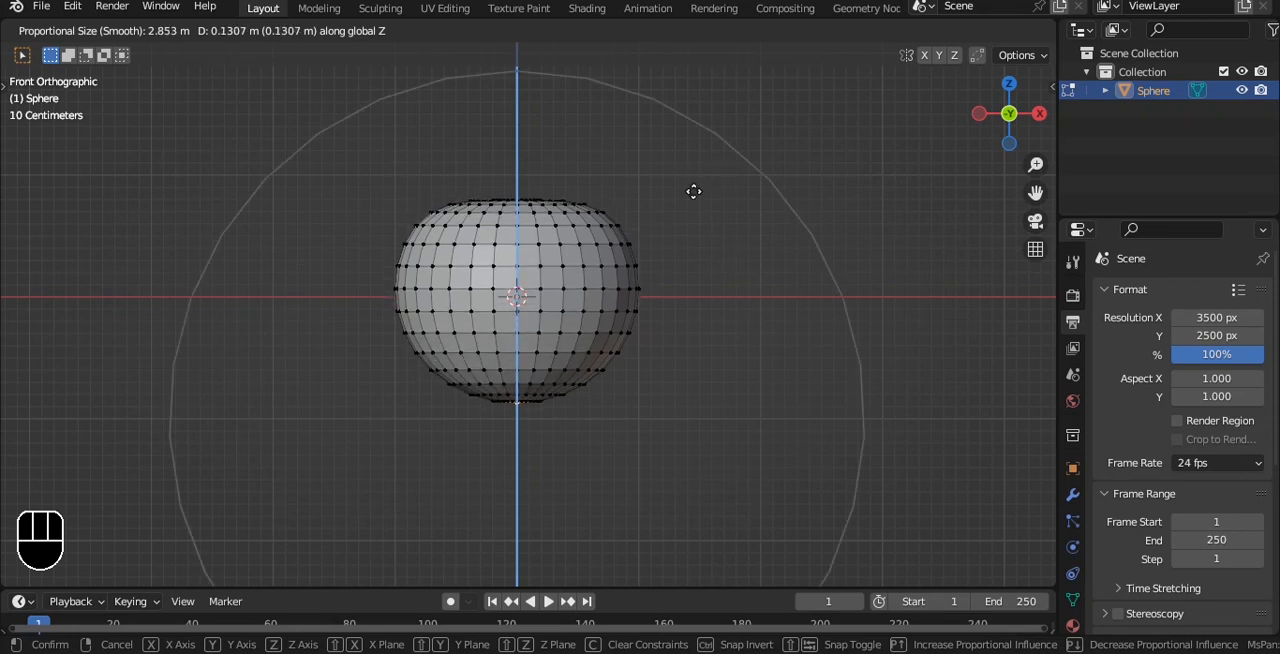
left_click(721, 182)
Pull the bottom vertex down along Z with the proportional size reduced to about 0.75 m.
middle_click_drag(696, 271, 684, 206, "shift")
scroll(684, 206, "up", 2)
key("g")
scroll(684, 206, "up", 9)
scroll(684, 206, "up", 5)
key("z")
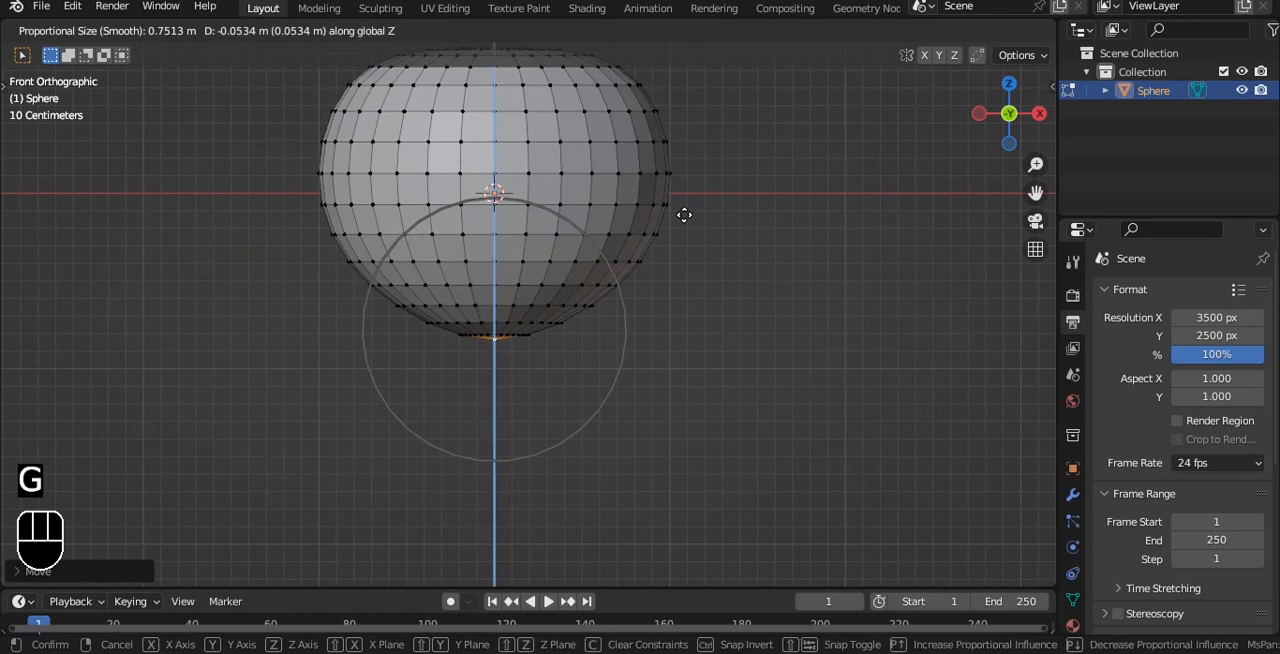
left_click(683, 224)
Add a Subdivision Surface modifier at level 3 to the sphere in Object Mode.
key("Tab")
scroll(683, 228, "down", 5)
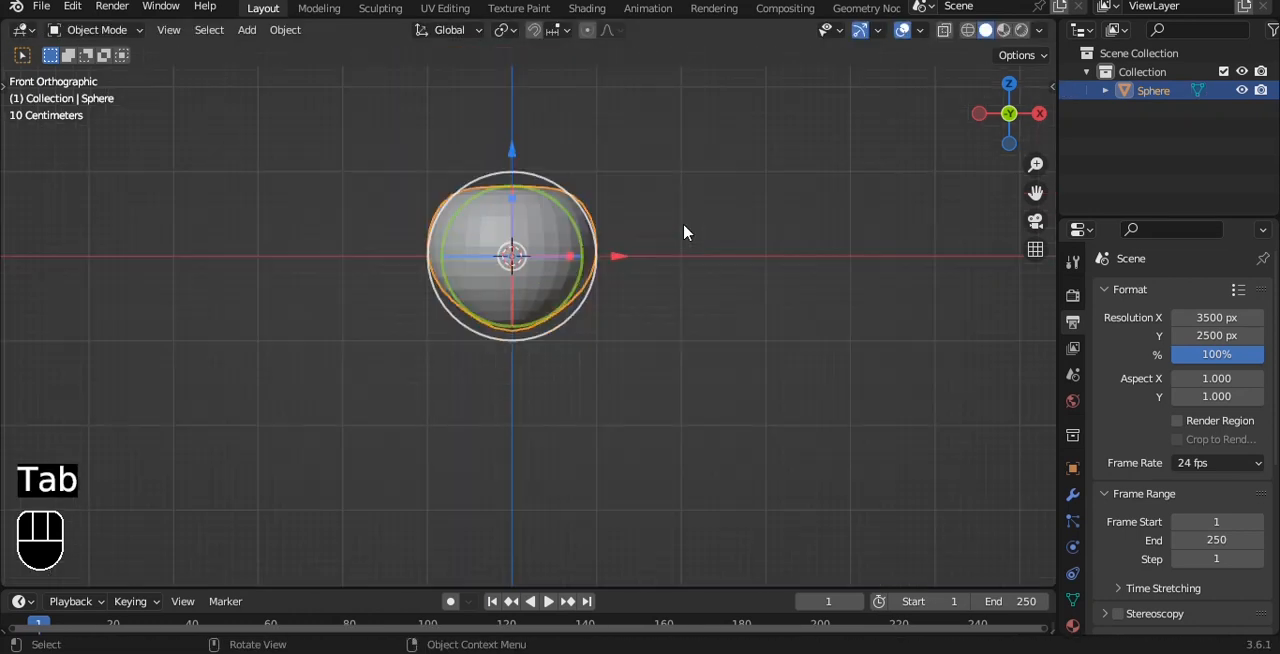
scroll(640, 206, "up", 5)
key("ctrl+3")
Raise the subdivided sphere's bottom vertex slightly along Z, adjusting the proportional influence size while moving it.
key("Tab")
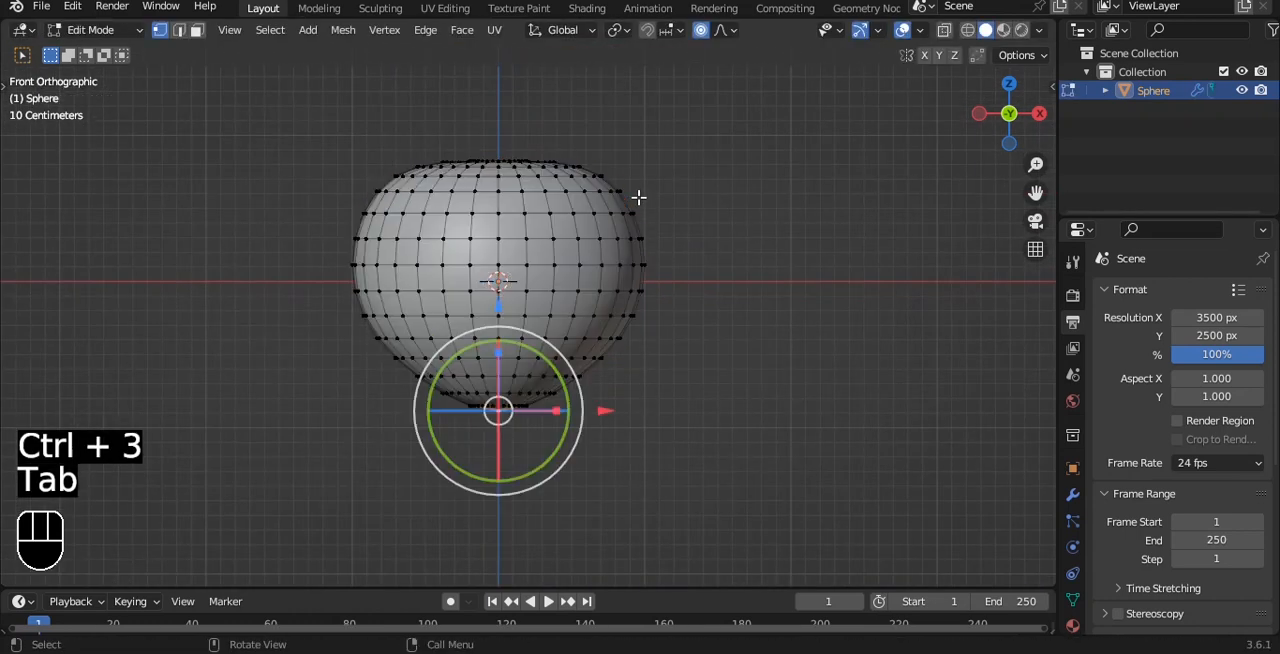
scroll(660, 226, "up", 1)
key("g")
key("z")
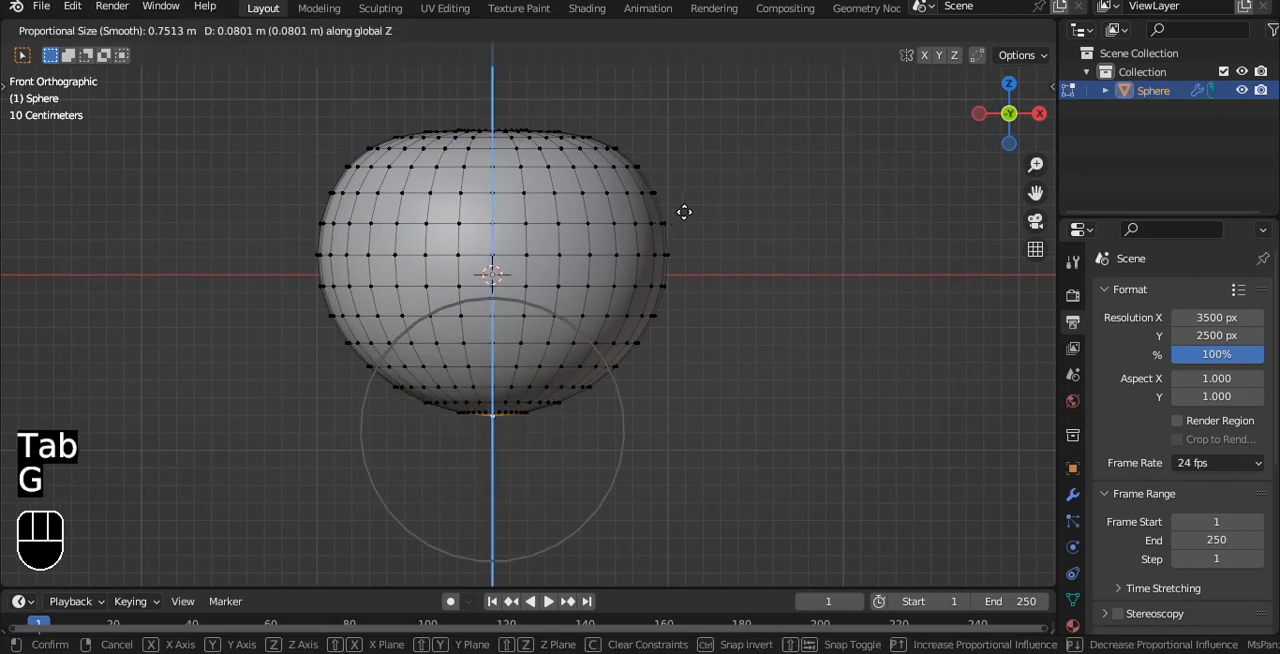
scroll(684, 212, "down", 6)
scroll(683, 212, "up", 5)
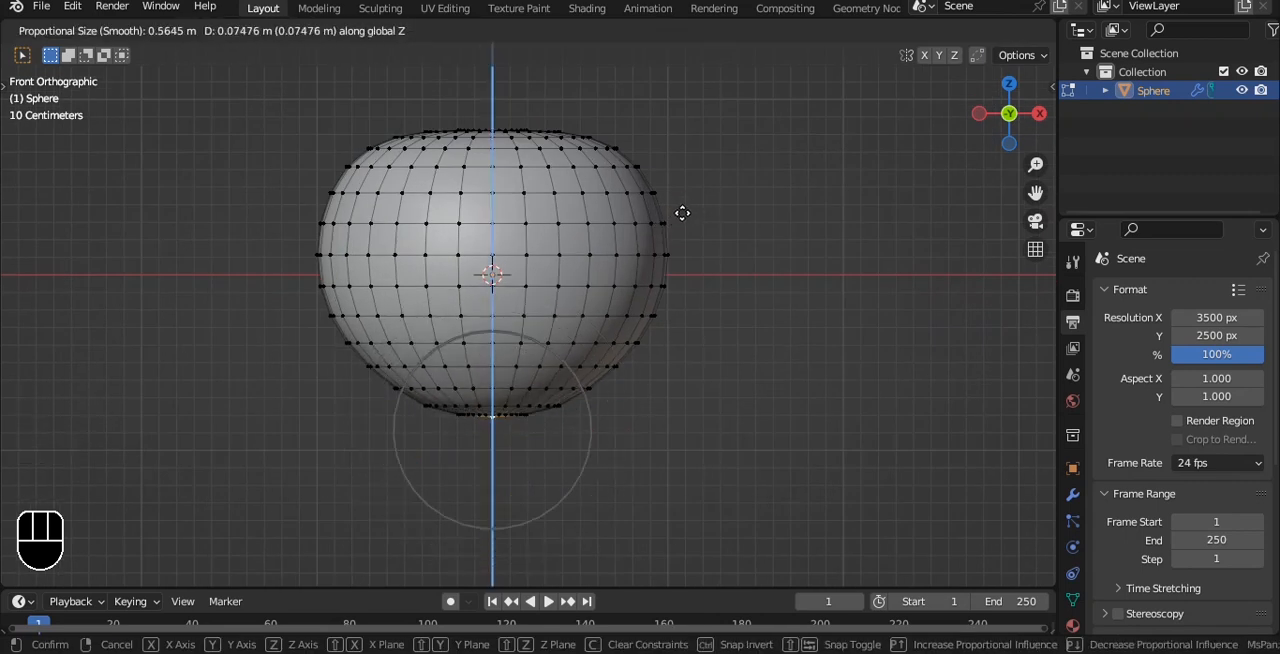
scroll(682, 213, "down", 3)
left_click(698, 212)
right_click(700, 212)
key("g")
key("z")
left_click(739, 278)
key("Tab")
Check the body from other angles and readjust its bottom vertex with proportional editing in front view.
scroll(738, 272, "down", 3)
key("alt+z")
key("alt+z")
middle_click_drag(640, 180, 766, 260)
key("grave")
left_click(611, 183)
scroll(640, 225, "up", 4)
middle_click_drag(645, 235, 651, 191, "shift")
key("Tab")
key("g")
scroll(647, 217, "up", 3)
left_click(647, 217)
key("Tab")
Add a cylinder mesh at the 3D cursor for the stem.
scroll(647, 219, "down", 3)
middle_click_drag(632, 195, 594, 163, "shift")
key("shift+a")
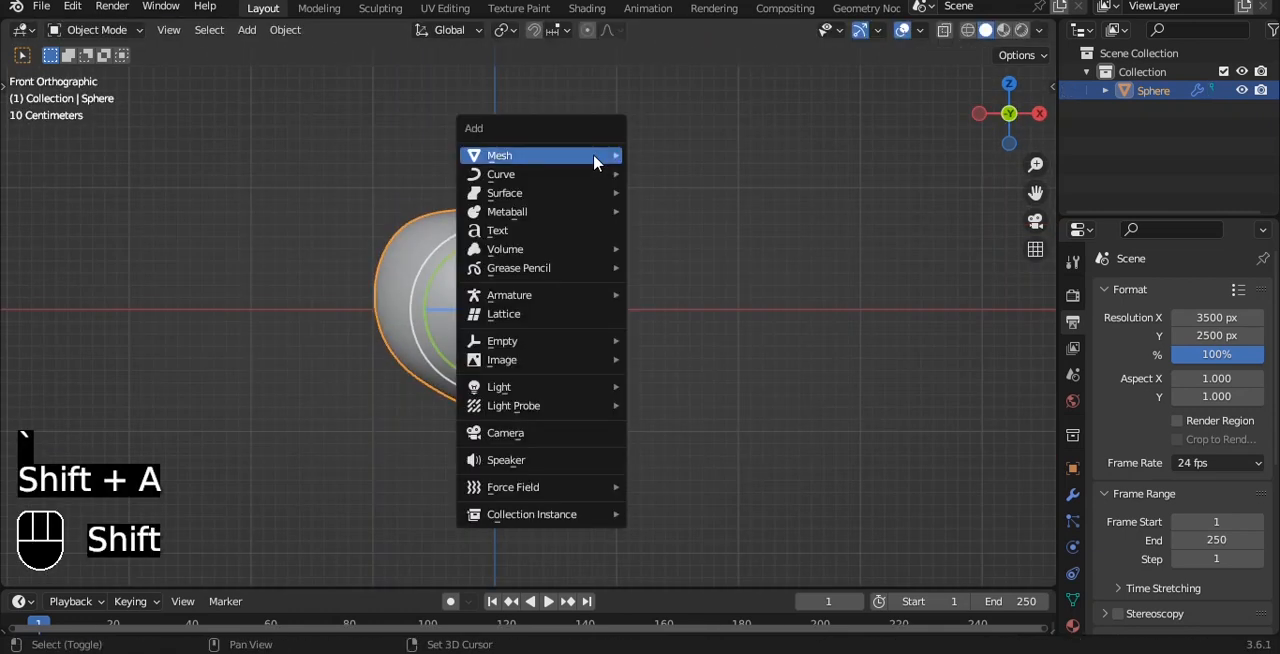
mouse_move(594, 163)
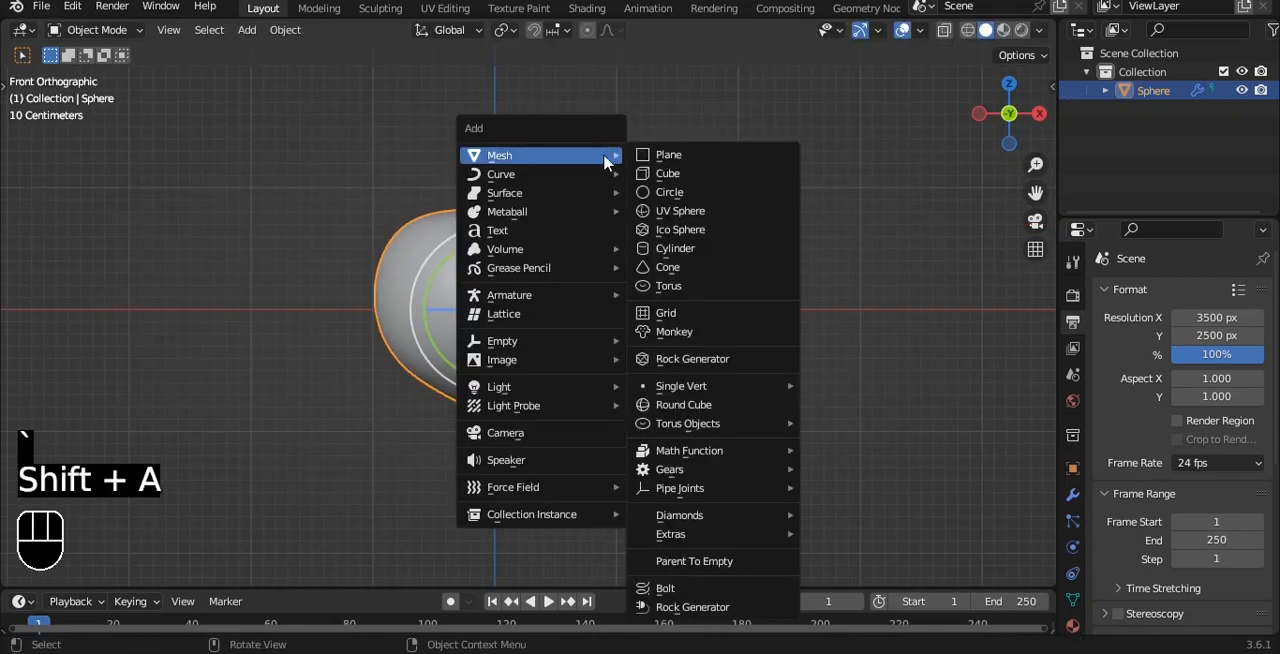
left_click(672, 247)
middle_click_drag(651, 251, 643, 274, "shift")
scroll(685, 247, "up", 1)
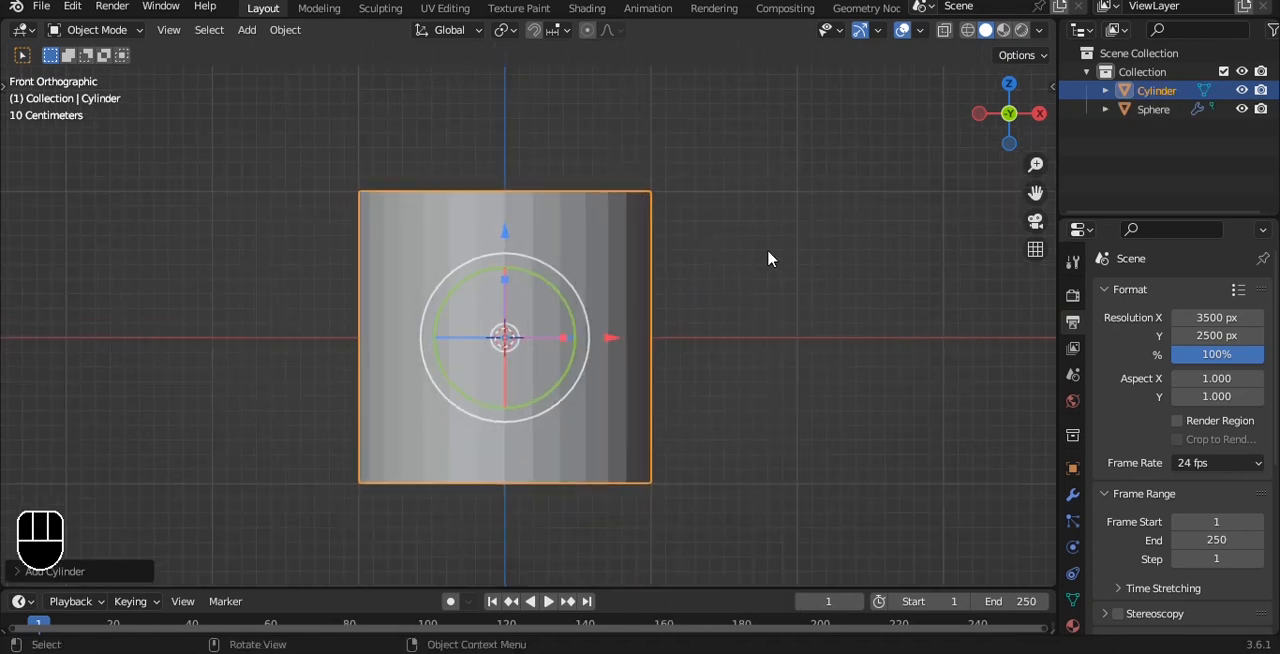
Scale the cylinder to about 0.17 of its size and raise it along Z onto the top of the body.
key("s")
left_click(548, 320)
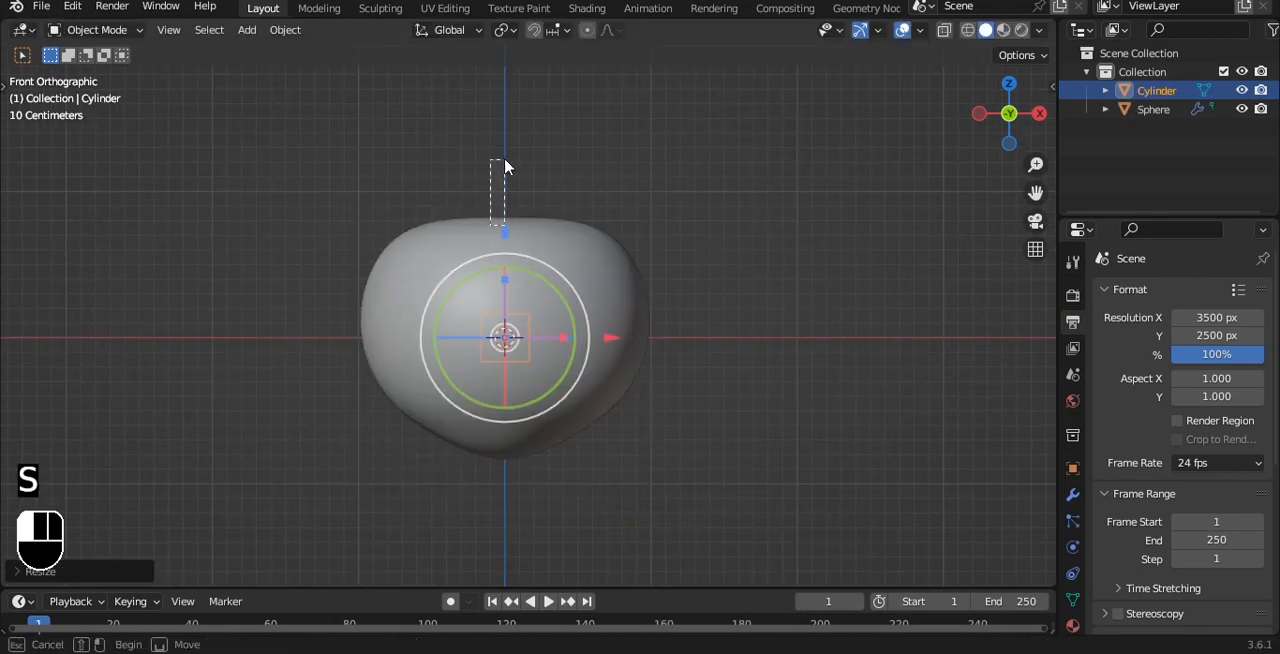
key("ctrl+z")
left_click_drag(506, 236, 505, 95)
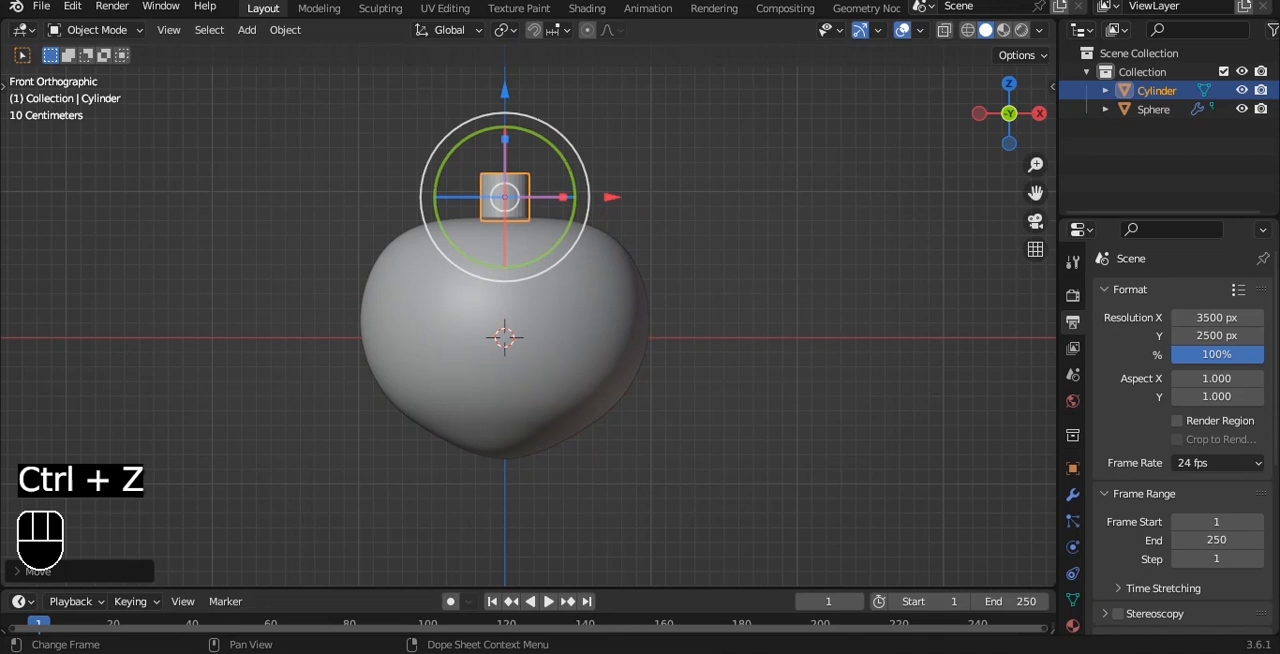
Apply Shade Auto Smooth to the stem cylinder.
scroll(630, 280, "up", 4)
left_click(600, 166)
right_click(520, 72)
left_click(497, 85)
left_click(497, 85)
right_click(671, 89)
left_click(671, 90)
right_click(671, 90)
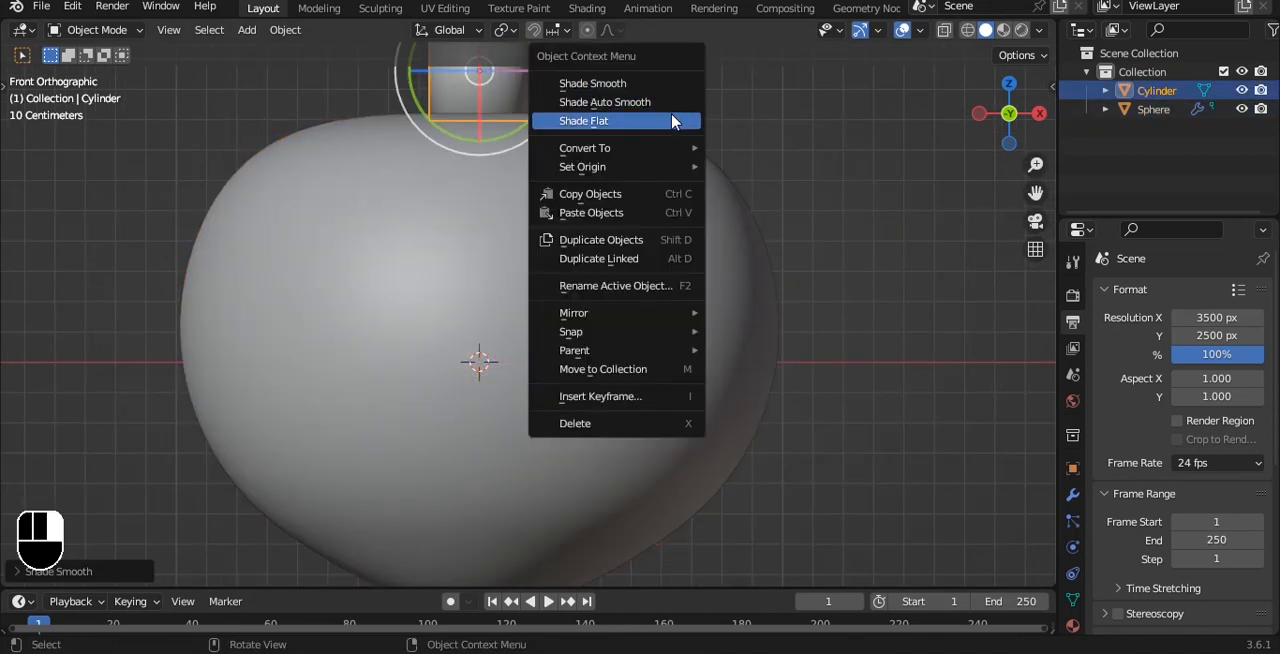
left_click(671, 110)
Lower the cylinder slightly along Z into the body and delete its bottom cap face.
left_click_drag(622, 68, 618, 229, "alt+shift")
left_click_drag(479, 132, 479, 156)
key("Tab")
key("alt+z")
left_click_drag(288, 266, 845, 424)
key("x")
left_click(860, 318)
Add a Subdivision Surface modifier to the stem cylinder.
left_click_drag(363, 143, 466, 117)
key("Tab")
left_click(1073, 494)
left_click(1160, 292)
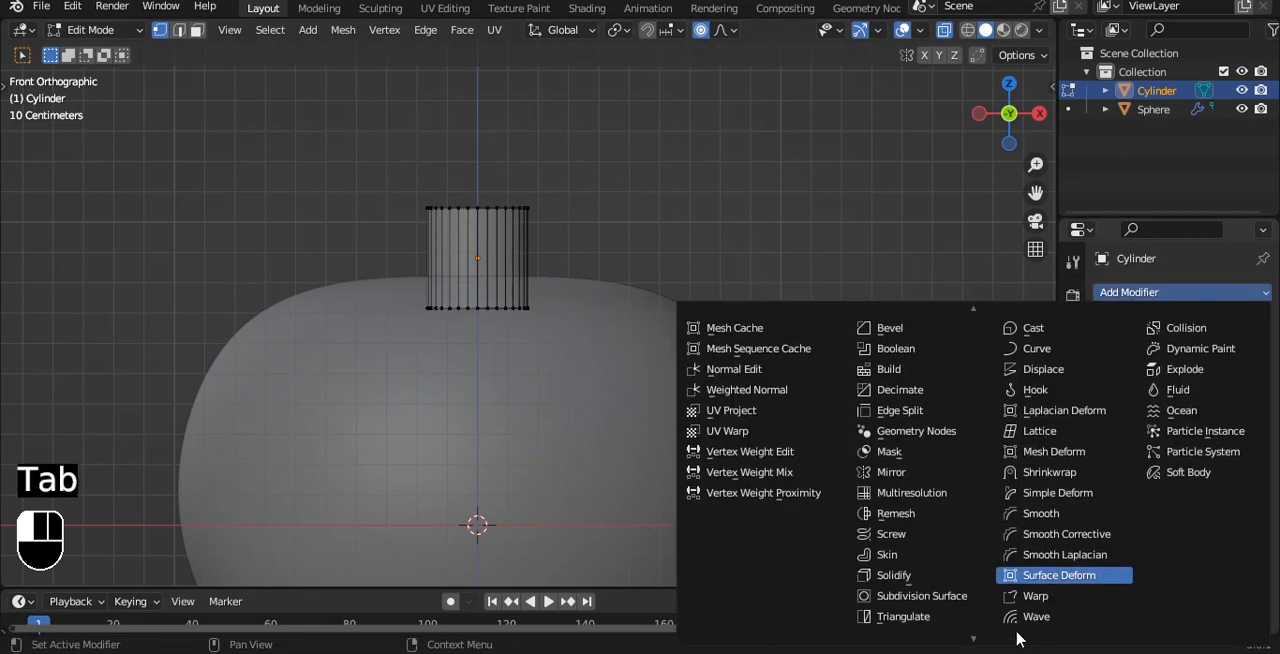
left_click(912, 606)
Select the cylinder's bottom ring of vertices in X-ray and scale it to about 0.7.
scroll(597, 240, "up", 2)
key("alt+z")
middle_click_drag(469, 125, 469, 181, "shift")
key("alt+z")
left_click_drag(312, 150, 567, 264)
middle_click_drag(636, 182, 616, 238, "shift")
left_click_drag(198, 356, 889, 535)
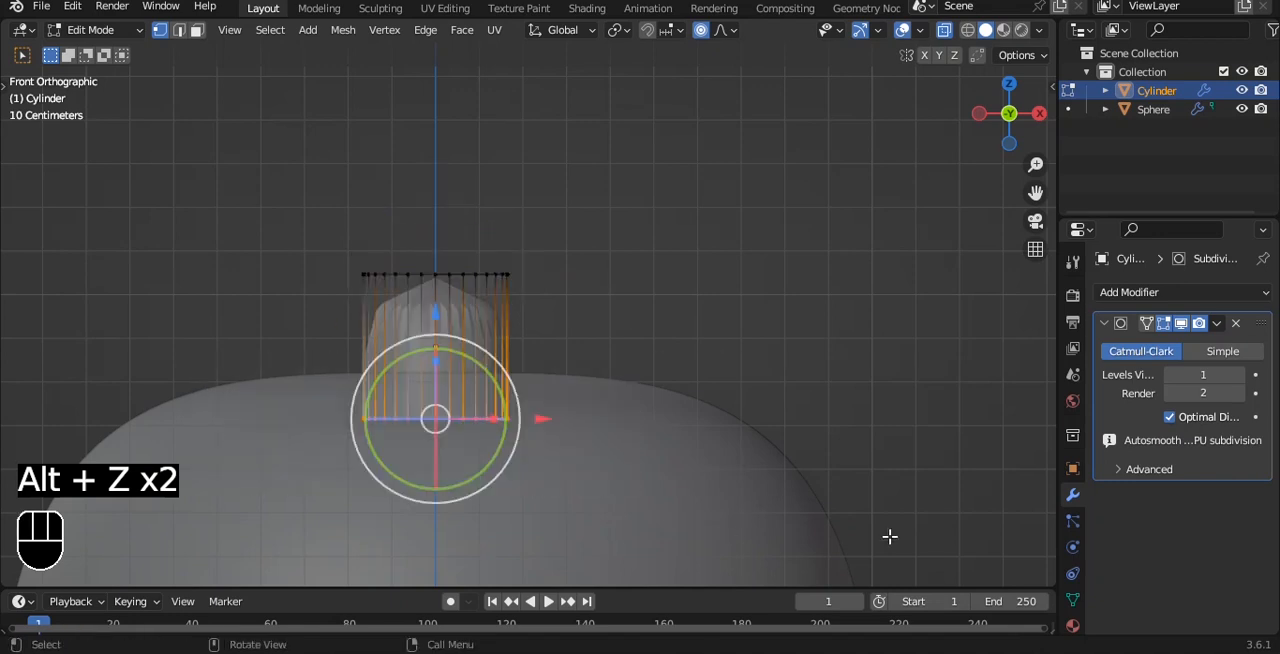
key("s")
right_click(716, 457)
key("s")
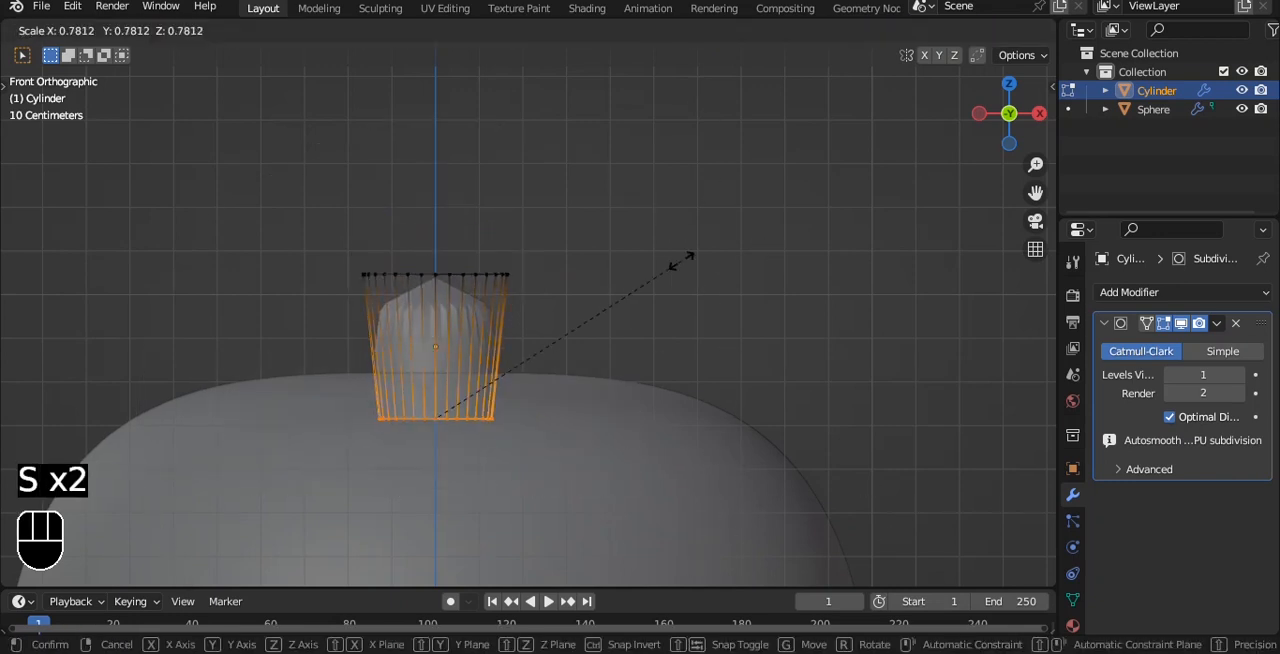
left_click(610, 271)
Scale the cylinder's top ring to about 0.84, and tilt and shift it to start bending the stem.
left_click_drag(292, 212, 578, 306)
key("s")
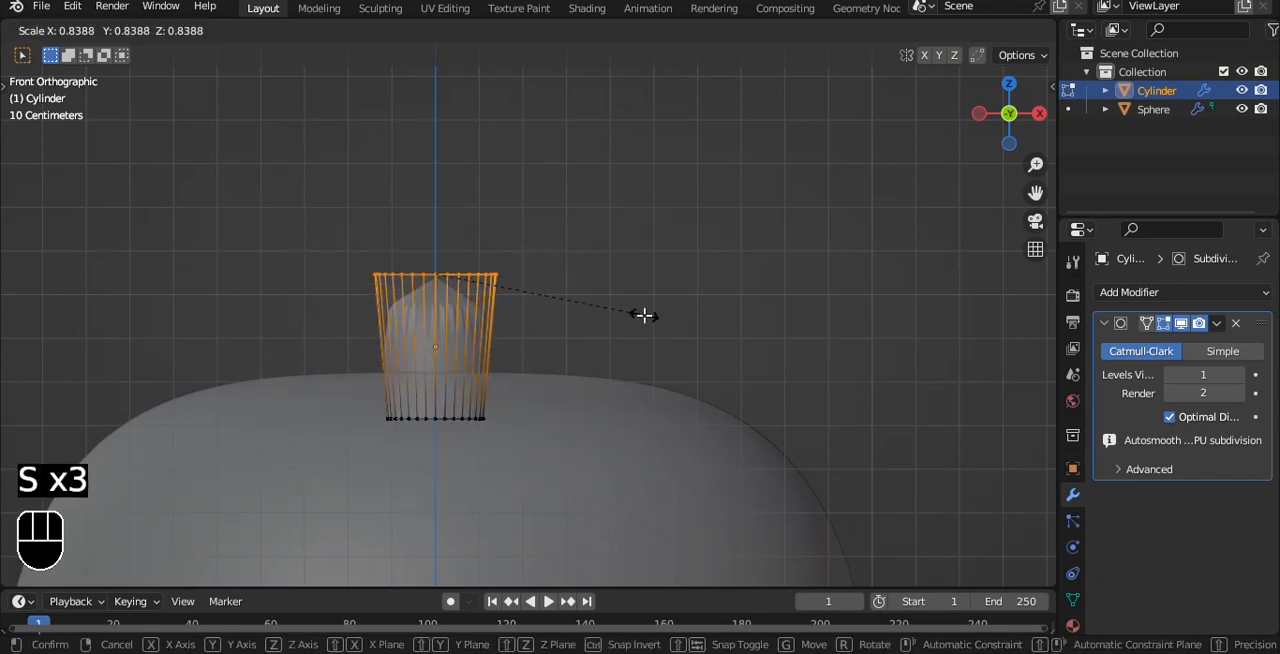
left_click(643, 315)
key("g")
left_click(669, 348)
Extrude the top ring diagonally upward along +X and enlarge it into a flared, tilted stem end.
left_click_drag(506, 254, 527, 272)
key("e")
middle_click(608, 196)
left_click(669, 171)
left_click_drag(676, 200, 700, 206)
key("s")
left_click(759, 214)
Set the stem's subdivision level to 3 and turn off X-ray in Object Mode.
key("Tab")
key("ctrl+3")
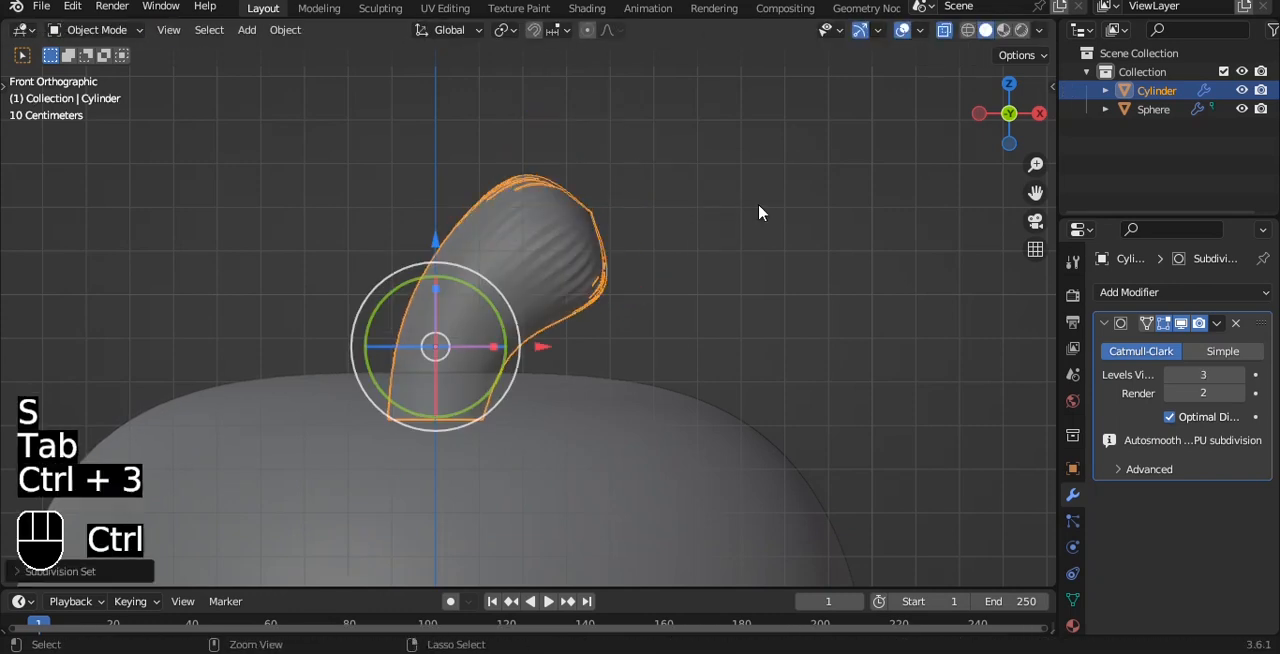
key("alt+z")
scroll(760, 209, "up", 2)
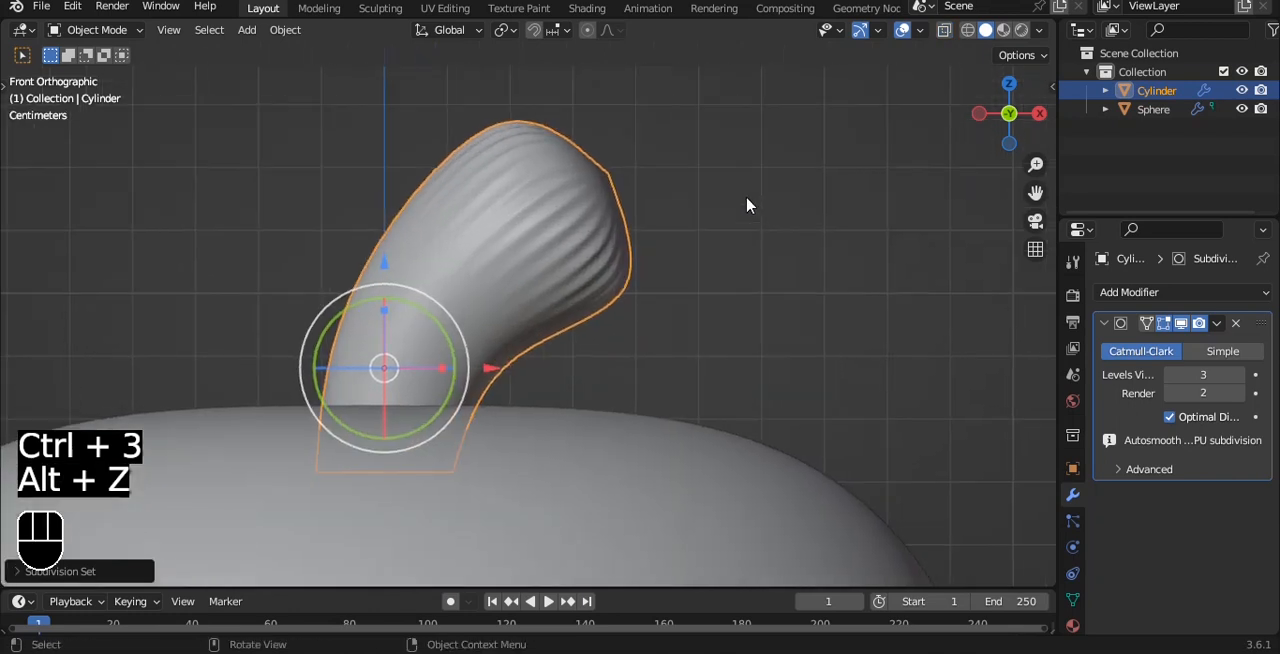
Inset the stem's end cap face twice to sharpen its rim.
key("Tab")
middle_click_drag(797, 229, 849, 223)
key("i")
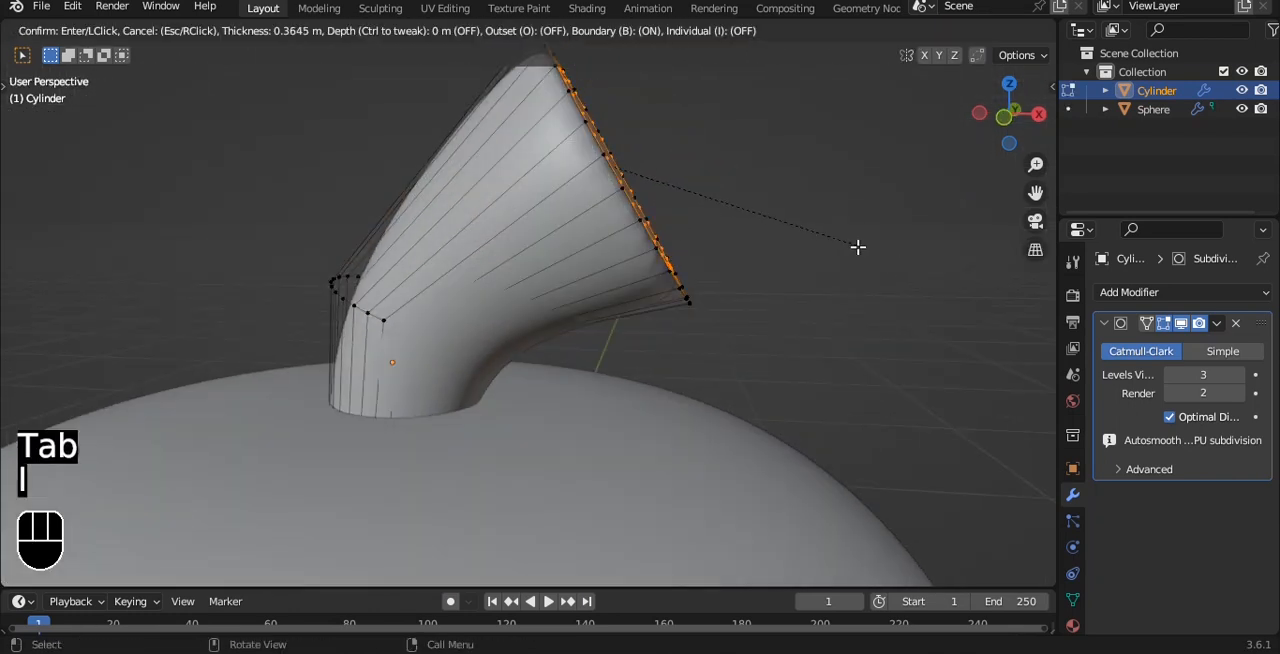
left_click(866, 267)
key("i")
left_click(824, 247)
key("Tab")
Select the stem's bottom ring in X-ray from the front and nudge its position inside the body.
middle_click_drag(754, 190, 780, 141)
key("grave")
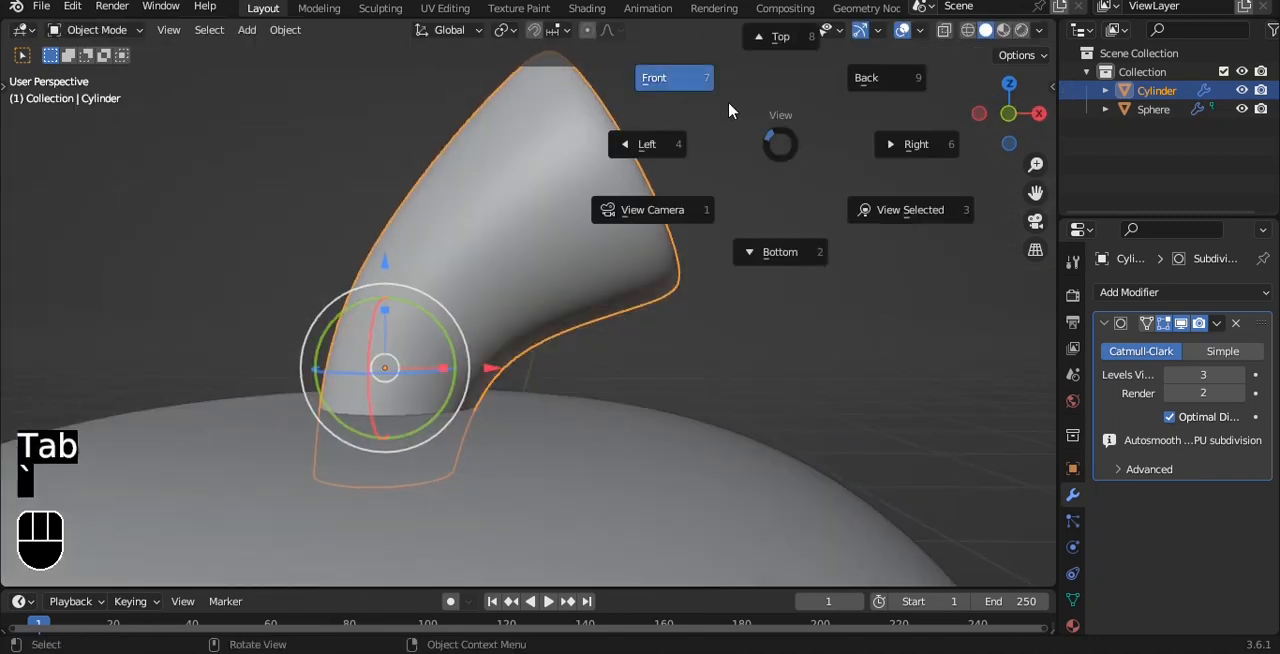
left_click(722, 106)
middle_click_drag(705, 266, 880, 183, "shift")
scroll(760, 235, "up", 3)
key("Tab")
key("alt+z")
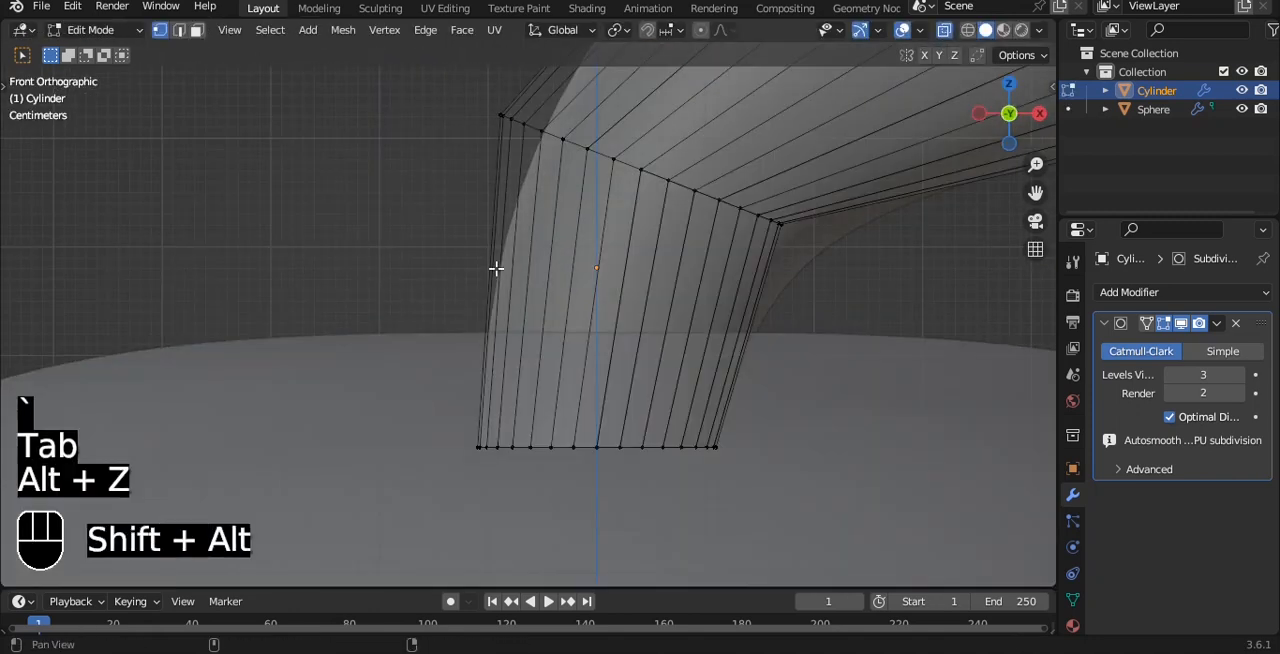
middle_click_drag(507, 263, 446, 335, "shift")
scroll(446, 335, "down", 3)
key("alt+z")
key("alt+z")
left_click_drag(363, 367, 738, 484)
key("g")
mouse_move(580, 438)
left_mouse_down()
mouse_move(566, 431)
mouse_move(595, 422)
left_mouse_up()
key("Tab")
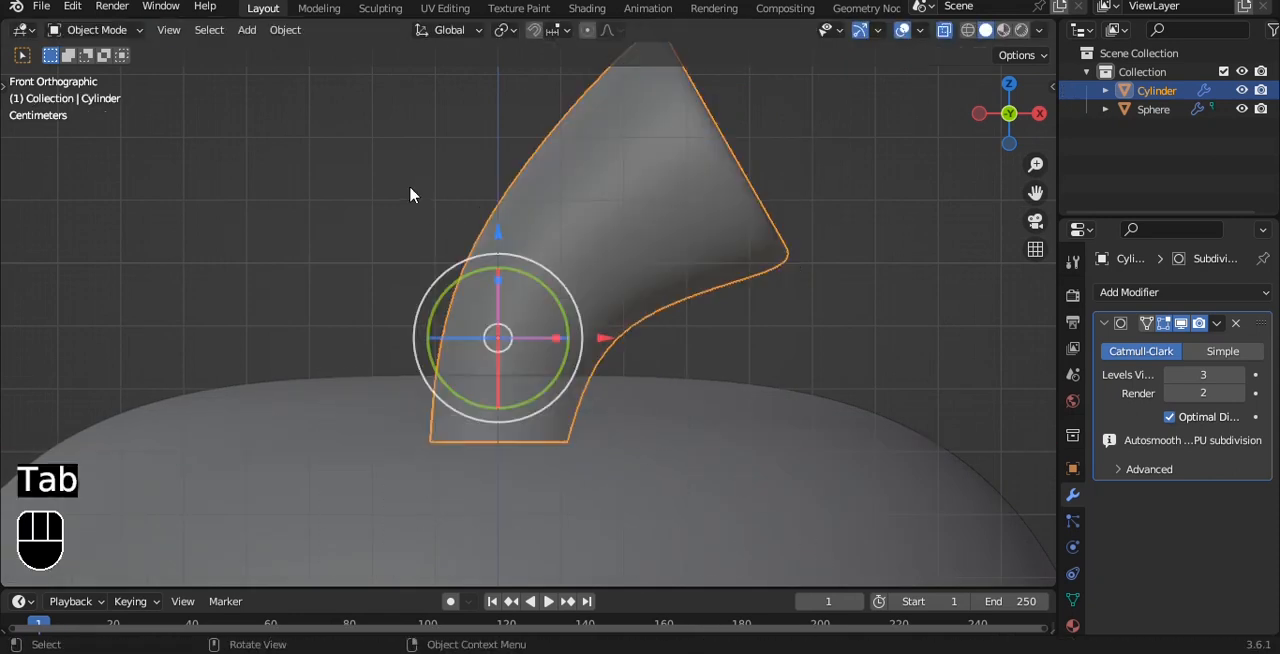
Deselect the stem, turn off X-ray and examine the whole apple from around before returning to front view.
scroll(792, 312, "down", 2)
left_click(792, 310)
key("alt+z")
scroll(788, 278, "down", 4)
middle_click_drag(721, 242, 659, 209)
key("grave")
left_click(630, 232)
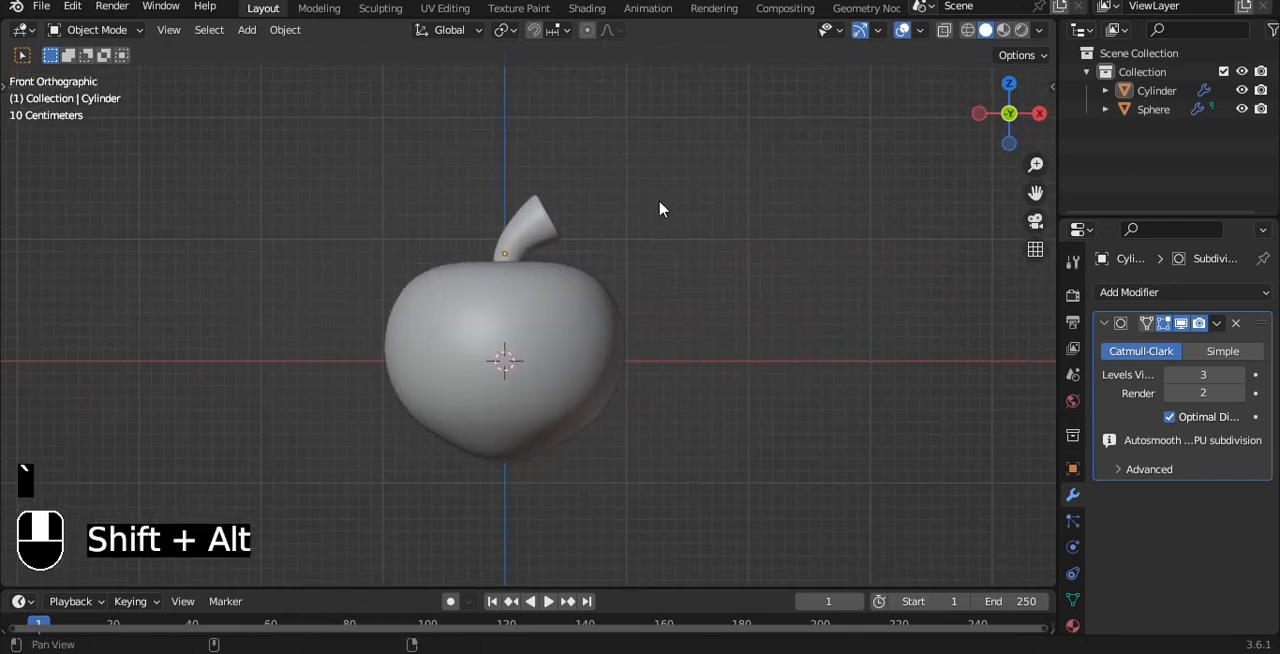
Raise the body's bottom vertex about 0.05 m along Z with a proportional size of about 0.62 m.
left_click(612, 393)
key("Tab")
scroll(605, 410, "up", 3)
middle_click_drag(603, 417, 632, 298, "shift")
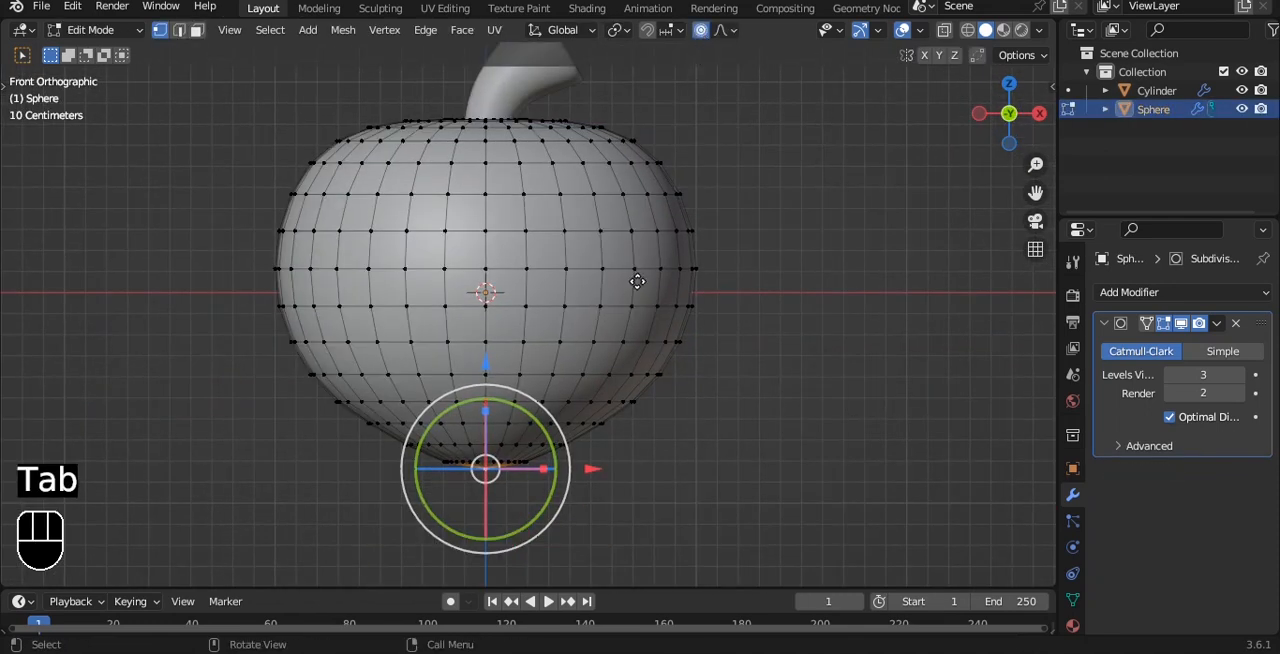
key("g")
scroll(646, 278, "down", 2)
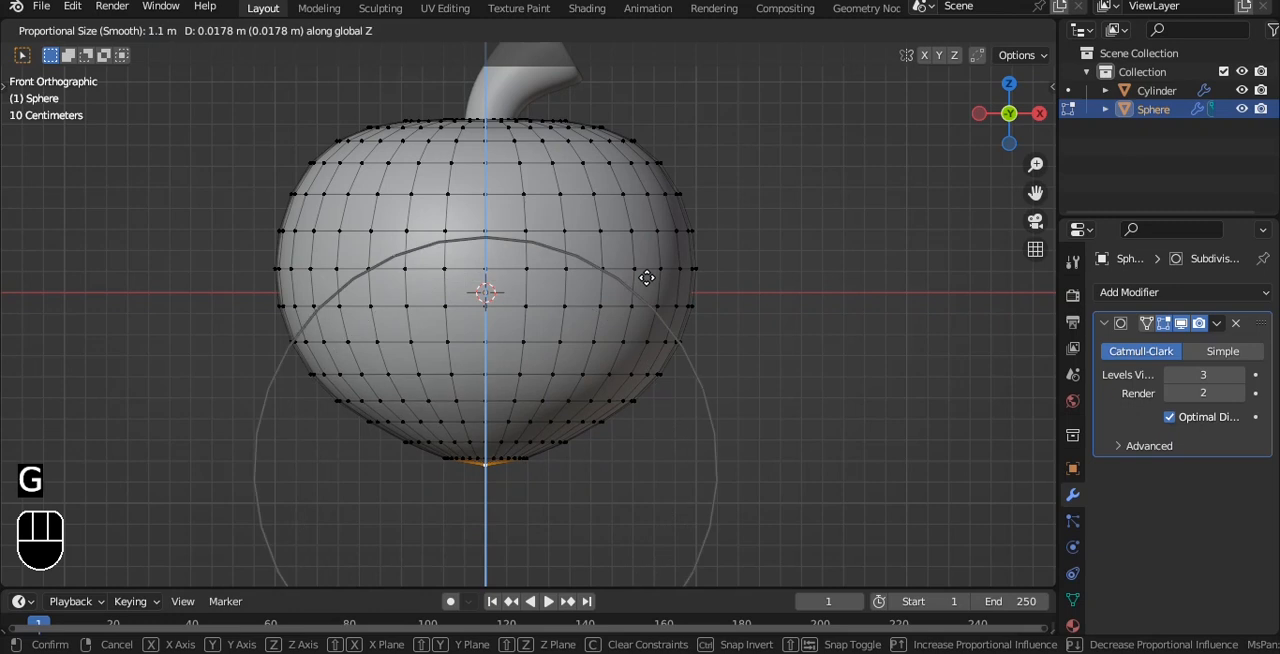
scroll(667, 264, "up", 3)
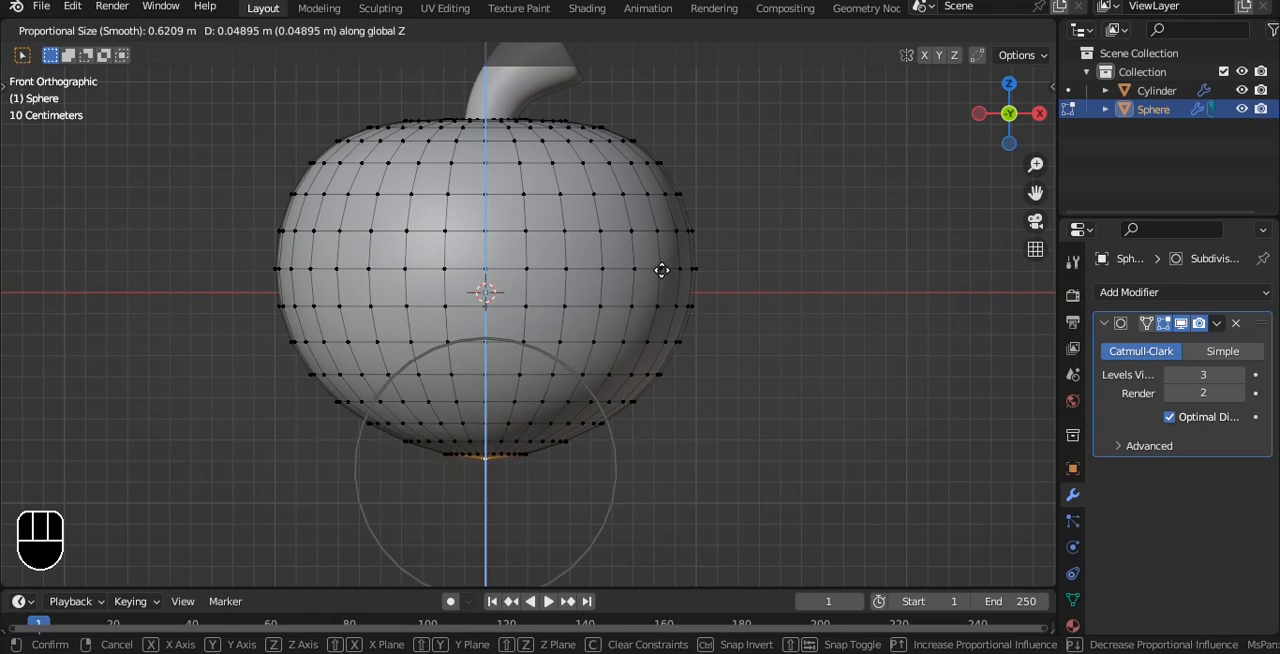
left_click(662, 270)
key("Tab")
Inspect the stem area, return to front view and add a cube mesh at the 3D cursor.
middle_click_drag(643, 117, 632, 303, "shift")
left_click(551, 240)
middle_click_drag(680, 212, 756, 204)
key("grave")
left_click(720, 160)
key("shift+a")
mouse_move(718, 160)
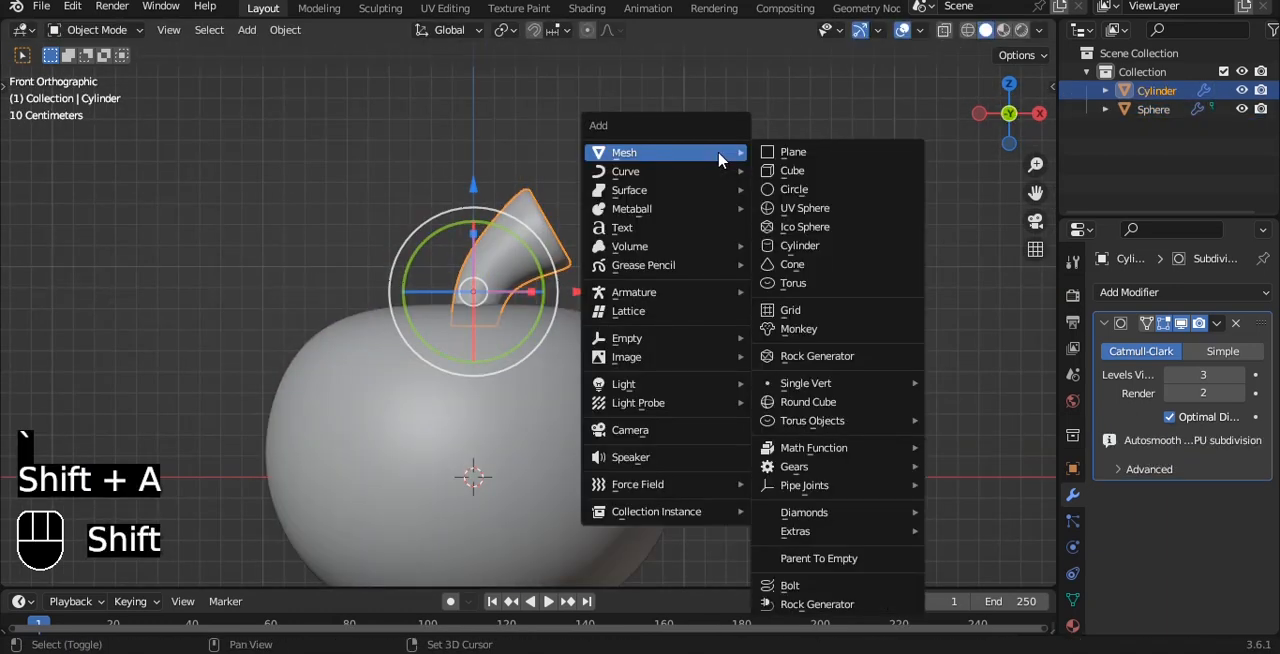
left_click(770, 172)
Flatten the cube along Z into a thin slab and raise it to the height of the stem.
key("s")
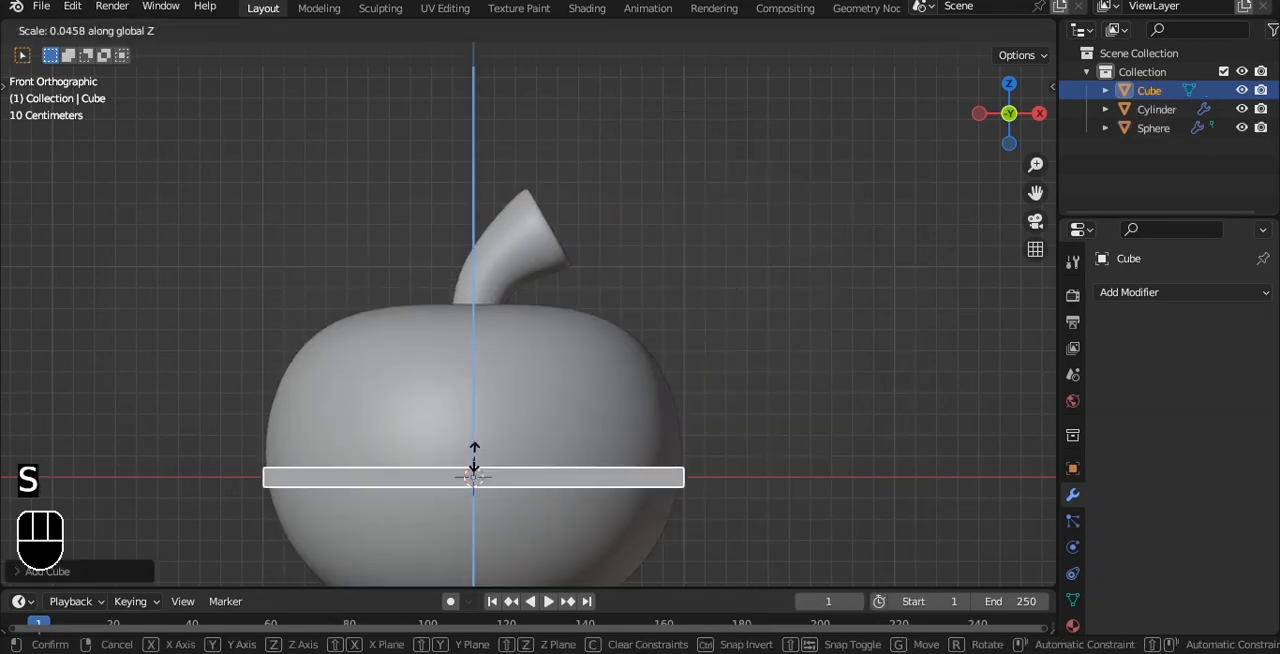
left_click(470, 466)
left_click_drag(477, 369, 530, 89)
In top view, scale the flattened cube down along X into a narrow strip and shorten it along Y.
key("grave")
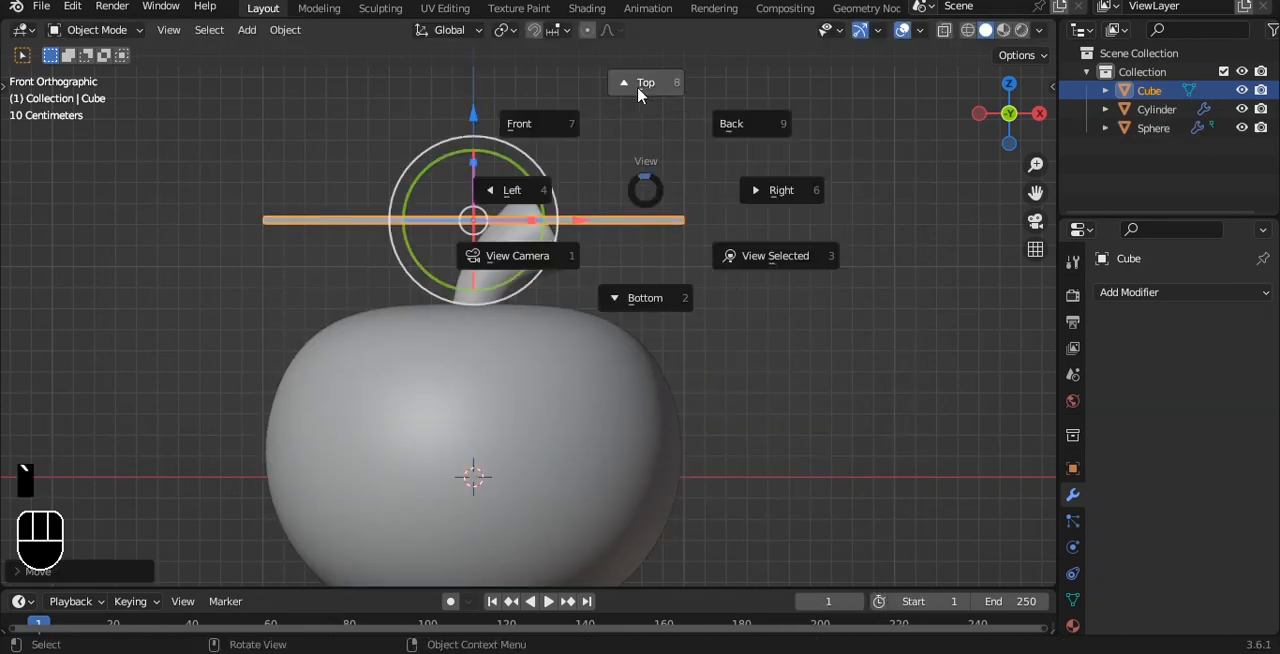
left_click(641, 92)
key("s")
key("x")
left_click(780, 289)
key("s")
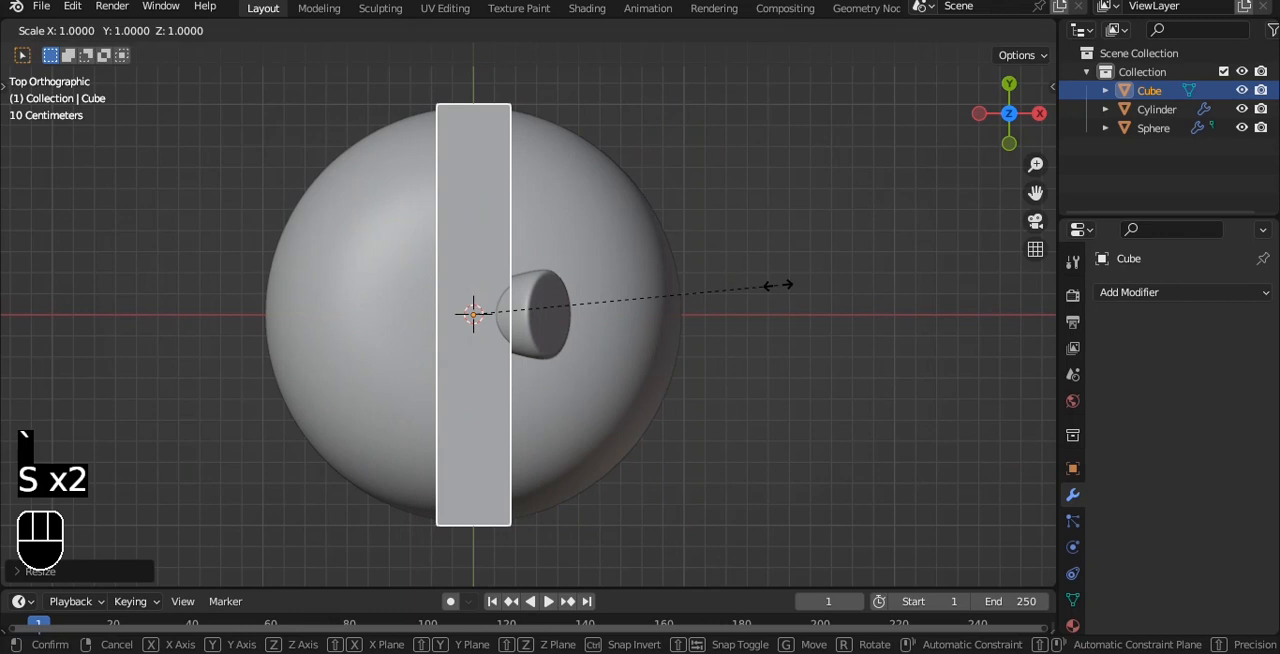
key("y")
left_click(611, 277)
Move the strip along negative Y to the front of the stem and give it a level-3 Subdivision Surface.
left_click_drag(474, 217, 474, 336)
key("ctrl+3")
scroll(581, 403, "up", 5)
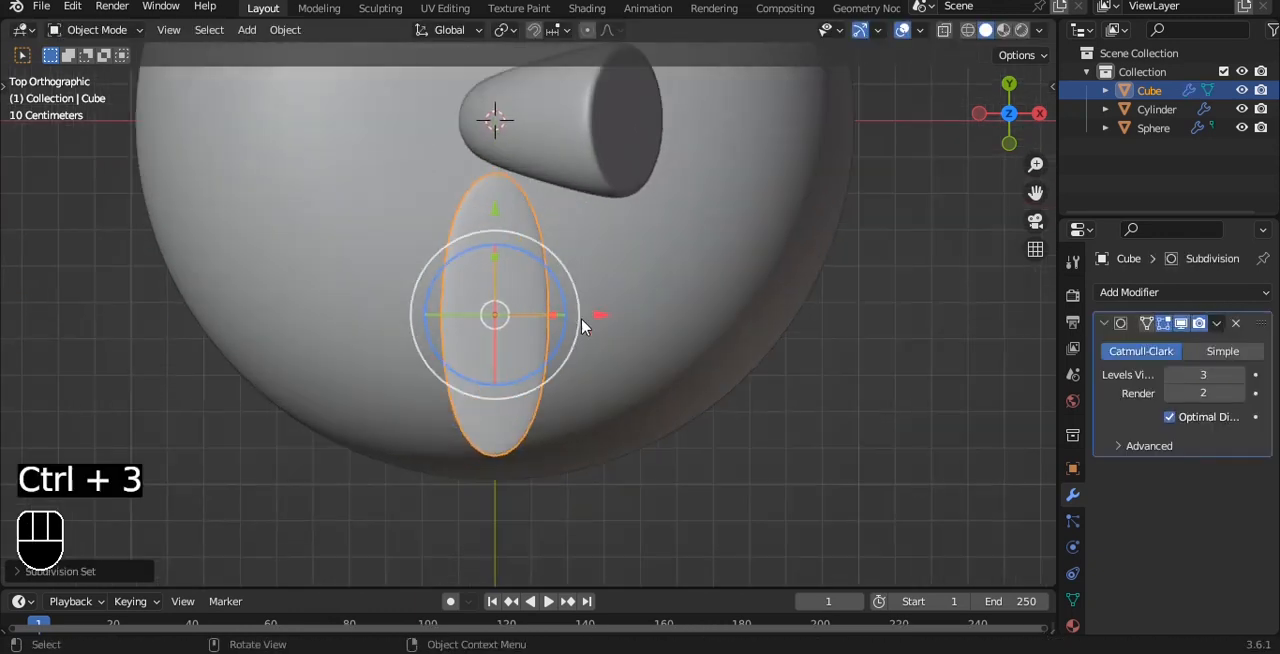
Enter Edit Mode on the strip and add one centred loop cut running along its length.
key("Tab")
key("ctrl+r")
left_click(510, 461)
right_click(510, 461)
key("ctrl+r")
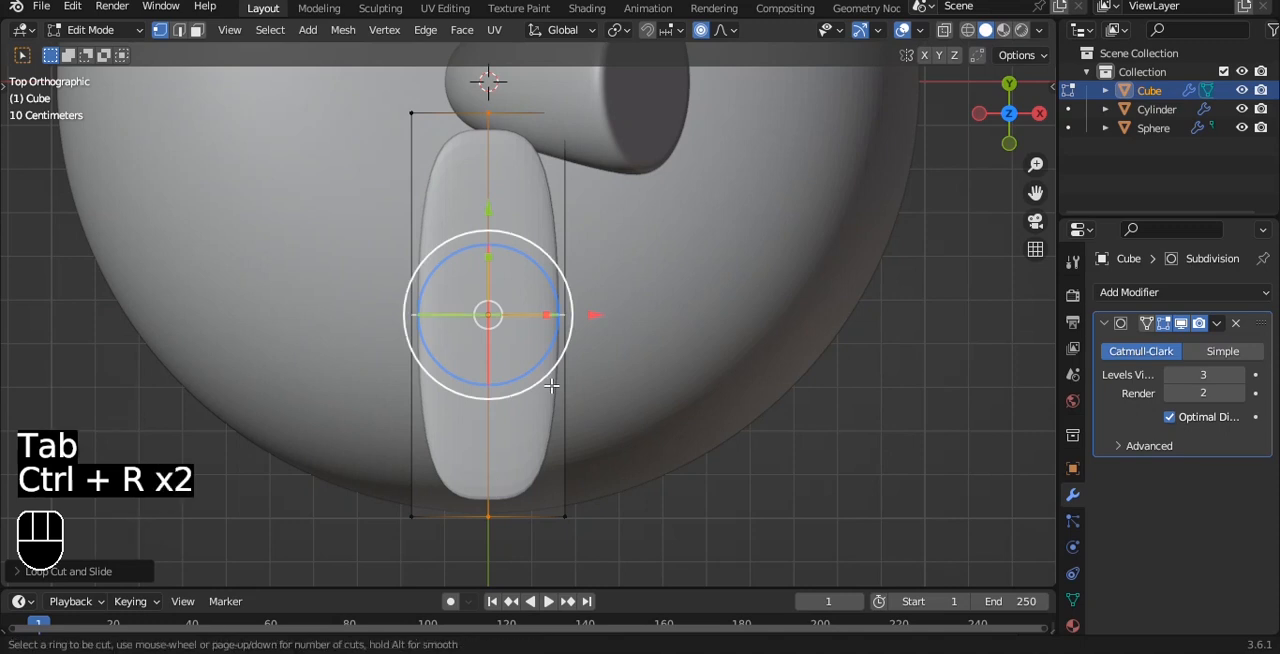
right_click(534, 432)
left_click_drag(520, 474, 526, 438, "alt+shift")
key("ctrl+z")
key("a")
key("ctrl+r")
left_click(497, 487)
right_click(490, 478)
Select the two outer corners of the strip's front end in X-ray and move them back along Y without proportional editing, forming a point.
key("alt+z")
key("a")
left_click_drag(366, 434, 486, 500)
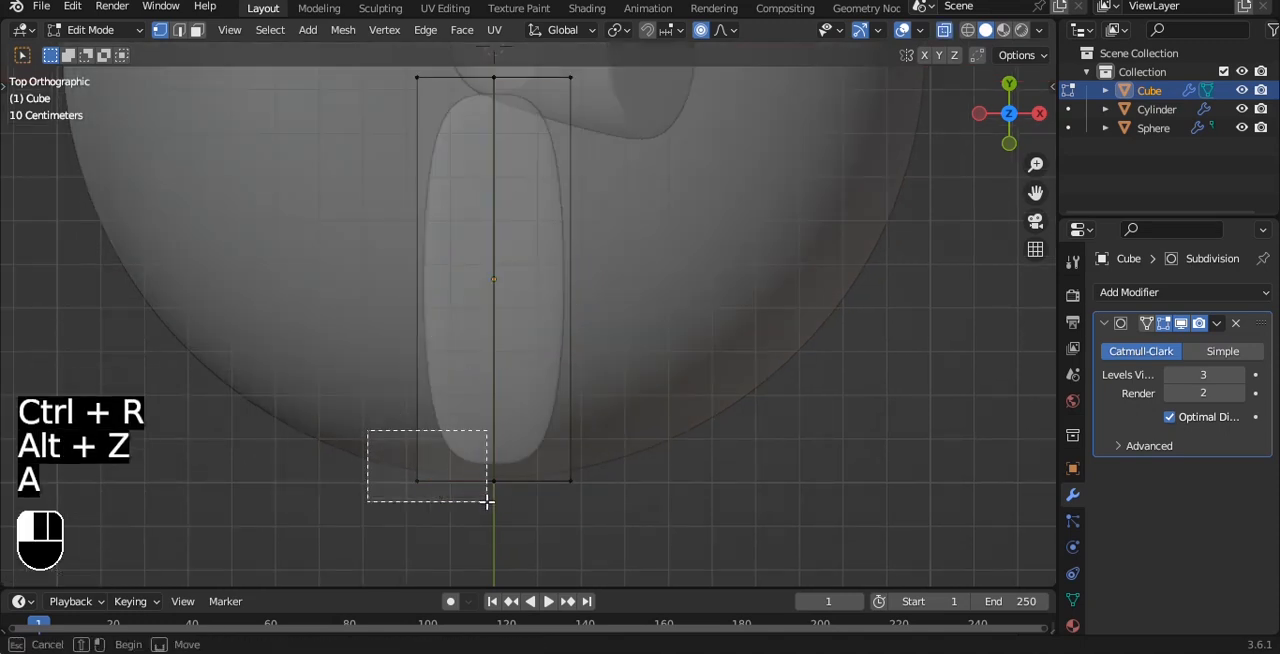
left_click(570, 481, "shift")
left_click_drag(493, 378, 493, 282)
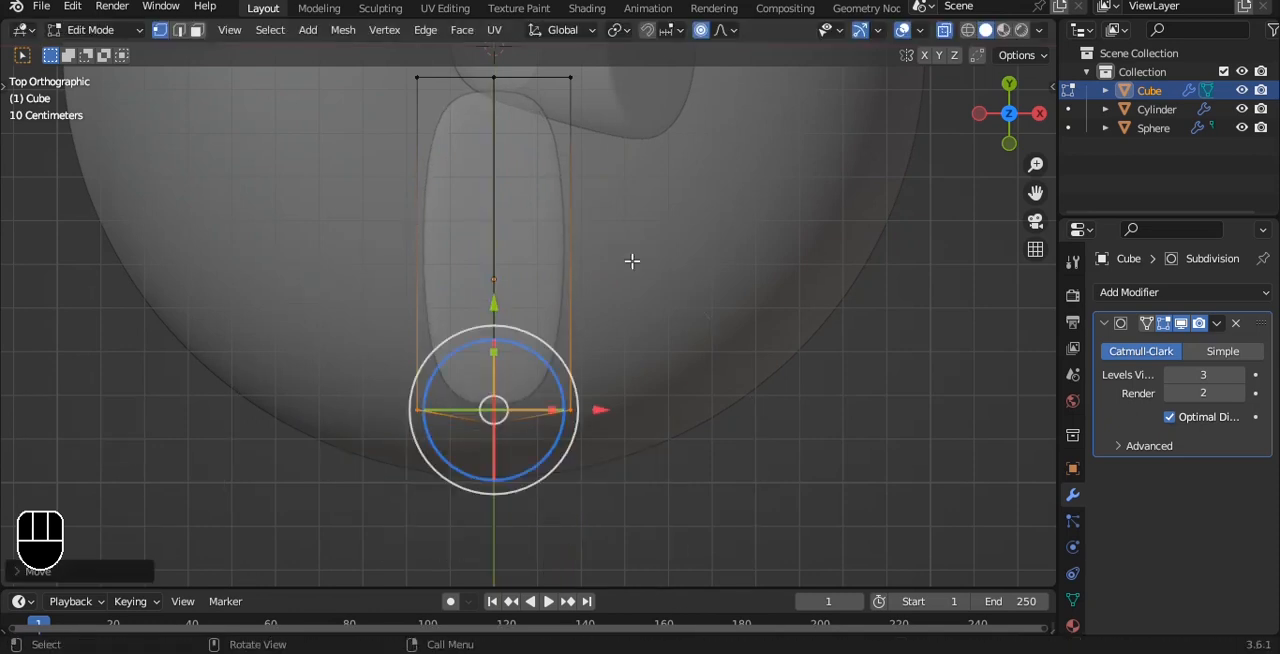
key("ctrl+z")
mouse_move(494, 378)
left_mouse_down()
mouse_move(502, 293)
mouse_move(510, 395)
left_mouse_up()
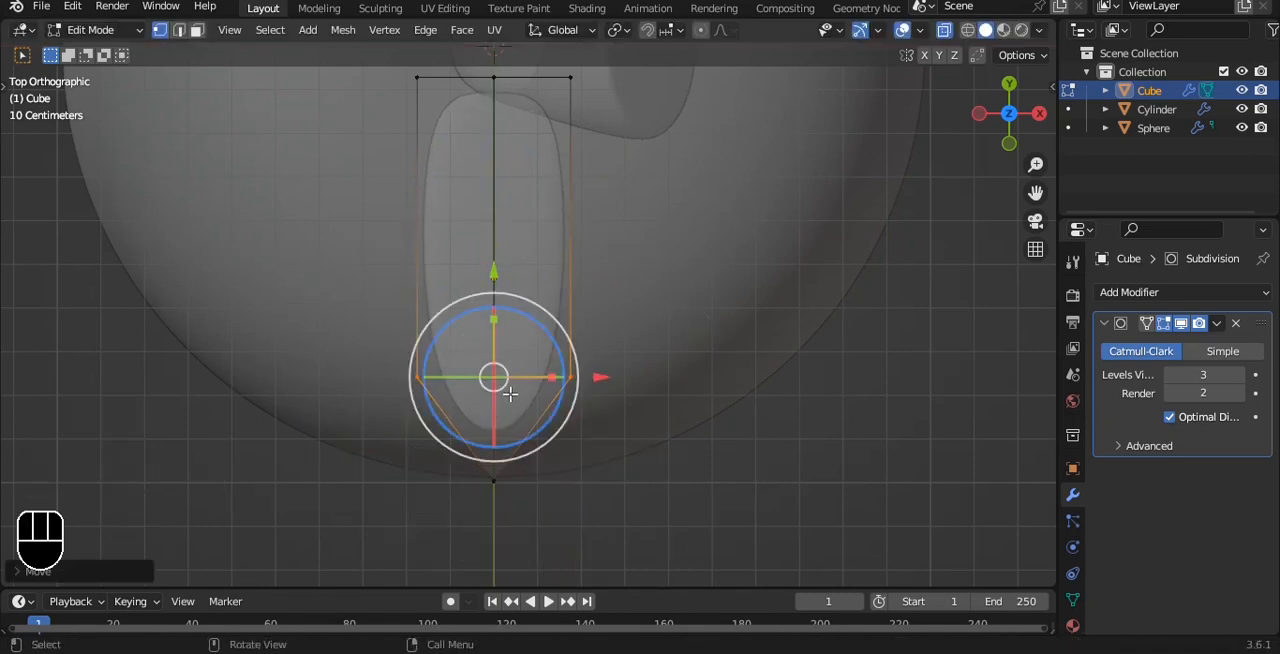
key("ctrl+r")
left_click(562, 298)
key("ctrl+z")
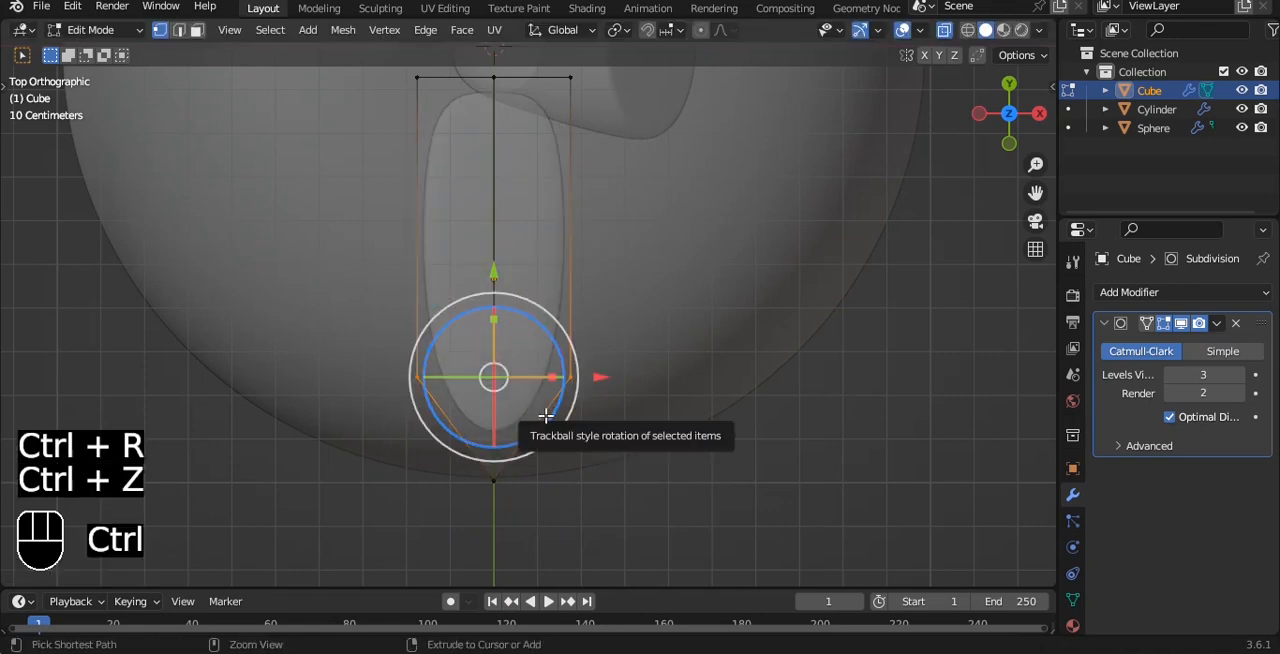
Add a lengthwise loop cut close to each side of the leaf's centre edge.
key("ctrl+r")
left_click(527, 456)
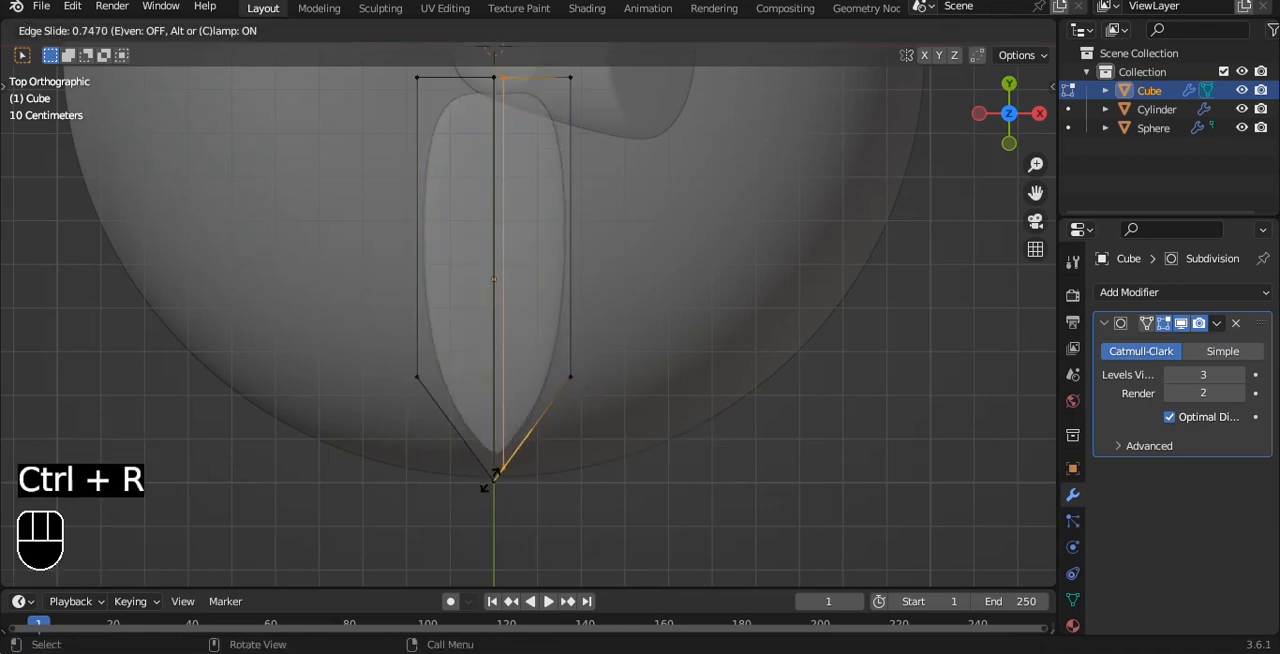
left_click(497, 480)
key("ctrl+r")
left_click(477, 474)
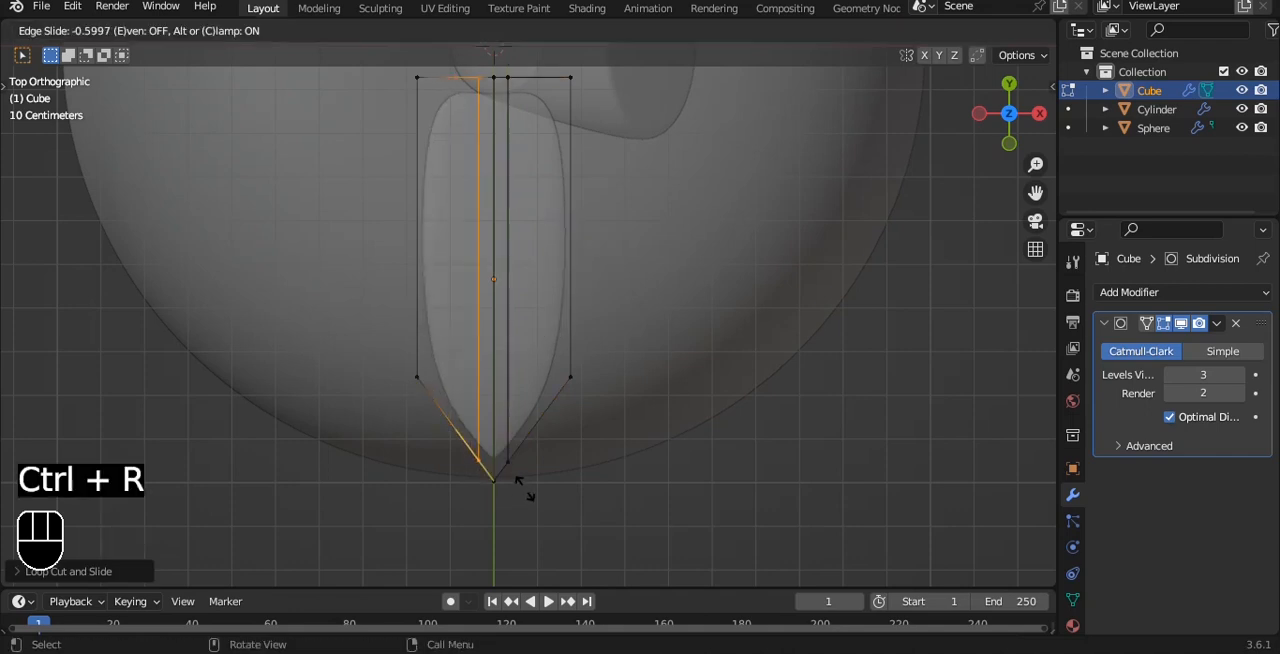
left_click(521, 482)
Select the leaf's centre edge loop, raise it slightly along Z as a midrib, and inspect the leaf in Object Mode.
key("3")
key("3")
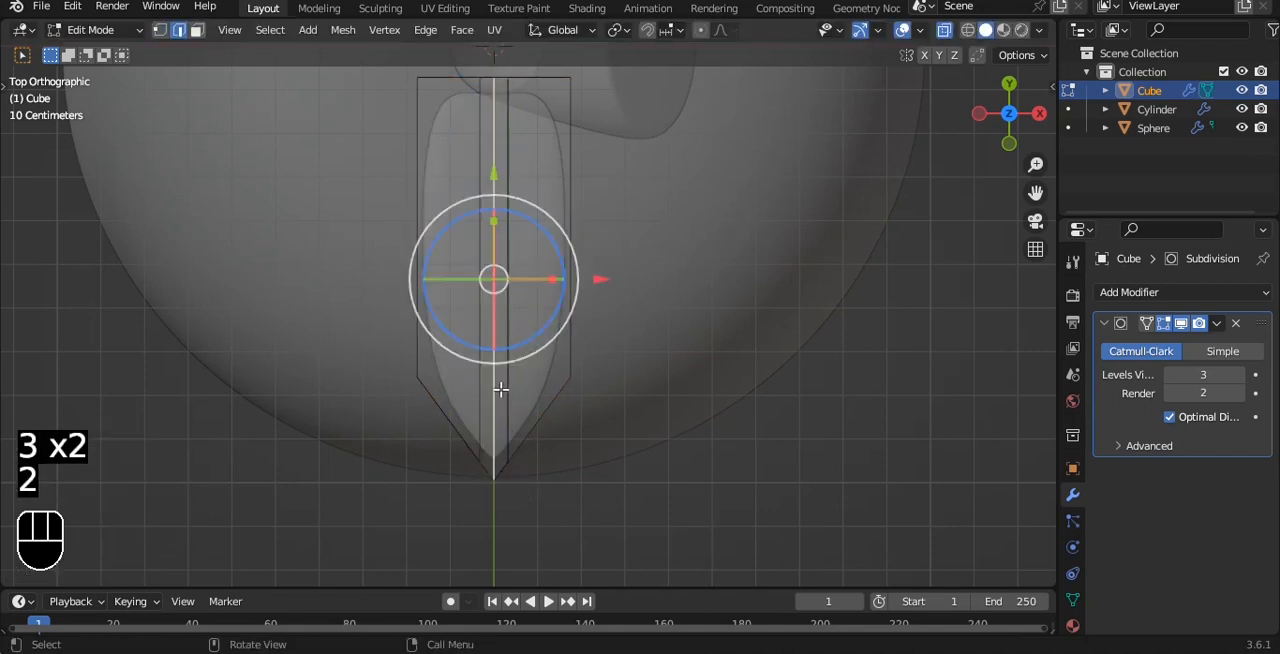
key("alt+z")
left_click_drag(530, 417, 546, 300, "alt")
left_click_drag(546, 300, 541, 343, "alt")
mouse_move(509, 172)
left_mouse_down()
mouse_move(510, 194)
mouse_move(510, 151)
left_mouse_up()
key("Tab")
left_click_drag(634, 257, 789, 303, "alt")
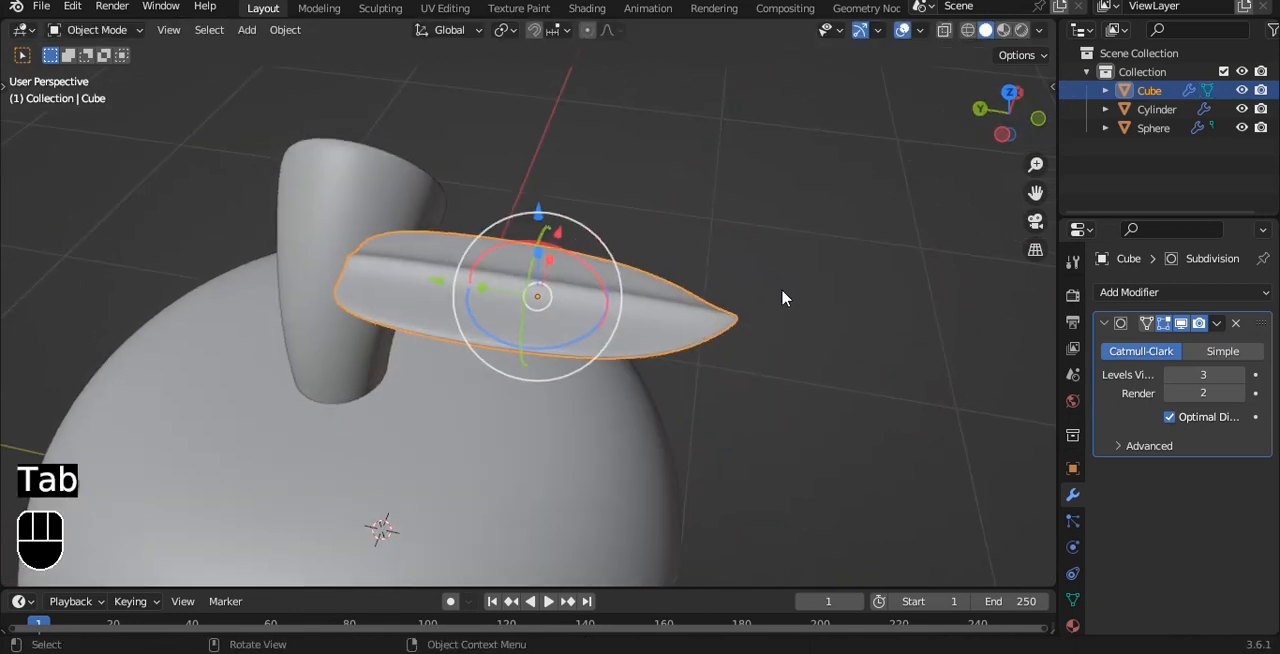
In top view, widen the leaf along X by a factor of about 1.34.
key("grave")
key("s")
key("x")
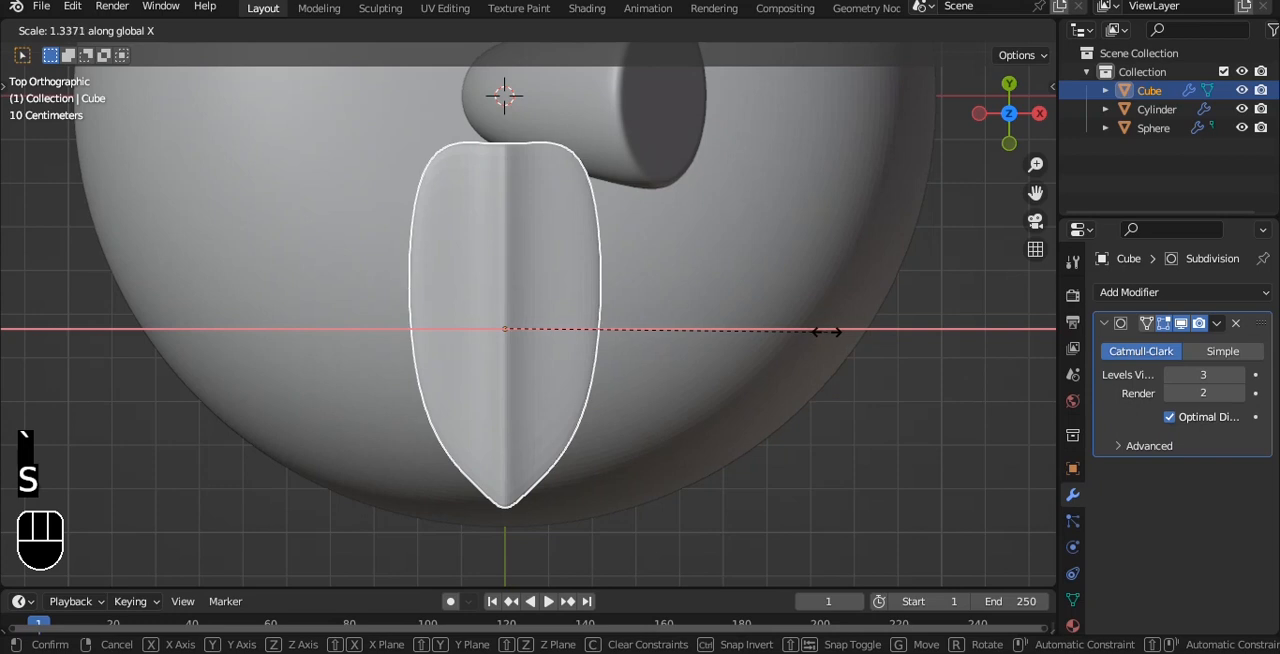
left_click(823, 335)
Select the tip vertices and the adjacent support-loop ends in X-ray and move them slightly along Y towards the stem.
key("Tab")
middle_click_drag(561, 471, 567, 429, "shift")
key("alt+z")
left_click_drag(466, 446, 600, 540)
scroll(547, 424, "up", 1)
left_click_drag(511, 397, 512, 366)
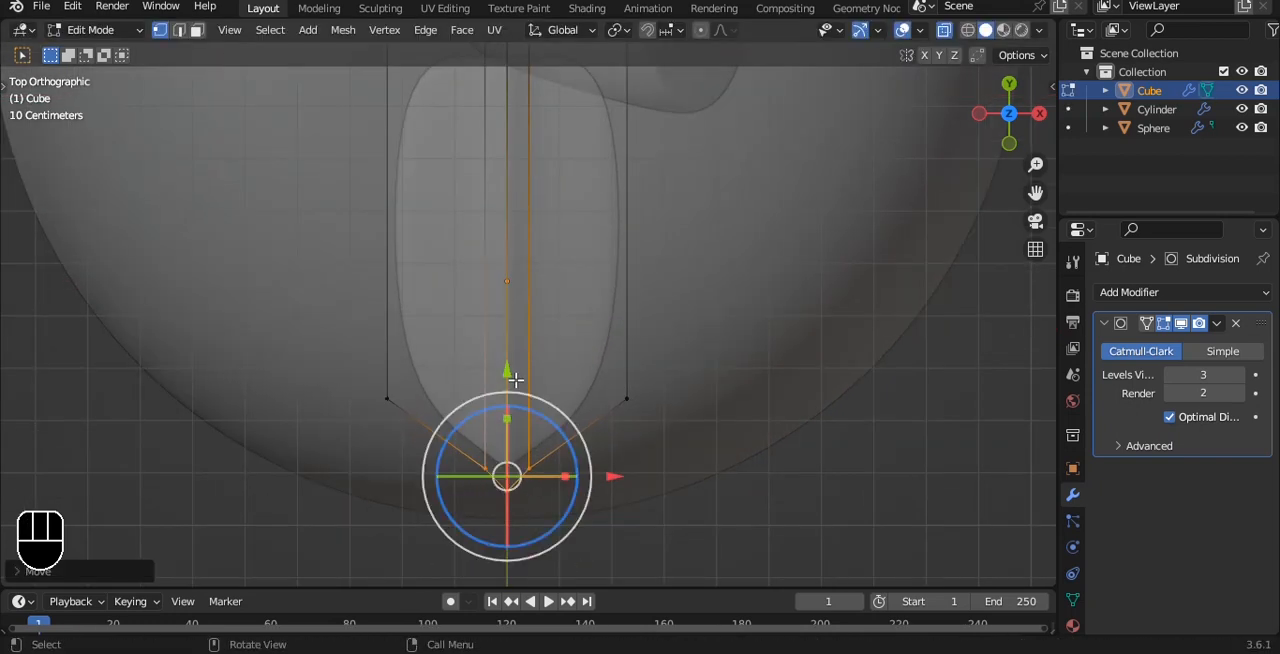
Move only the support-loop vertices beside the tip about 0.03 m along Y and check the leaf in Object Mode.
key("a")
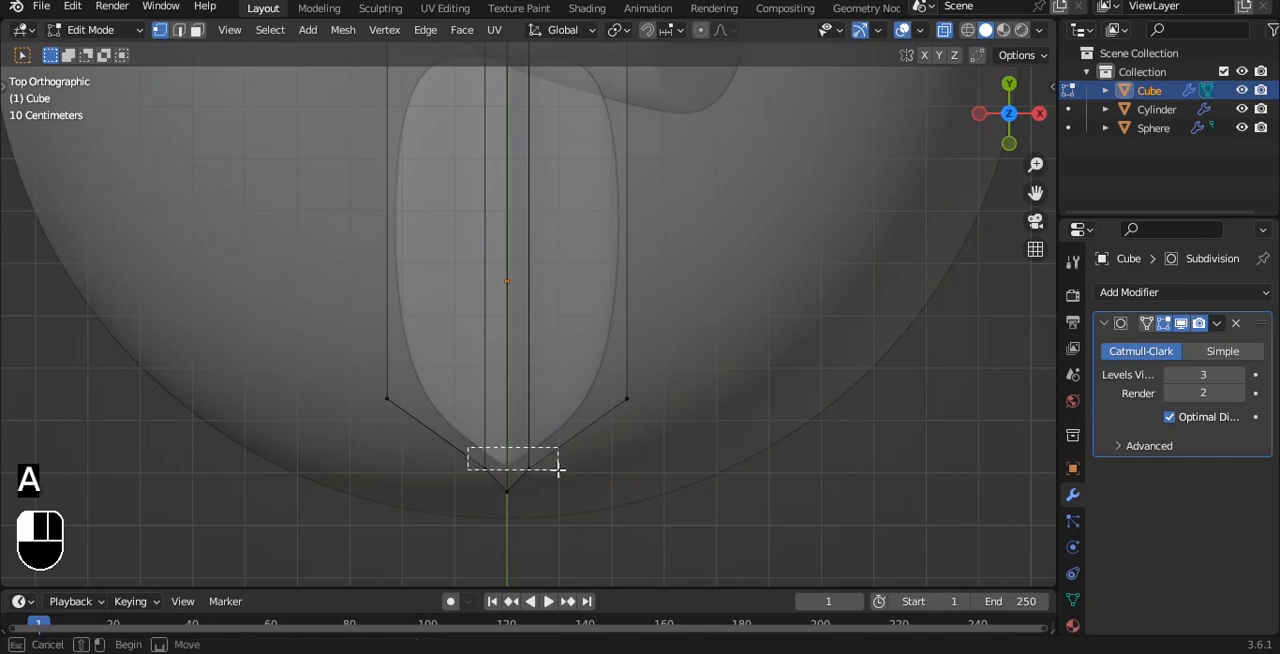
left_click_drag(558, 469, 558, 470)
key("ctrl+z")
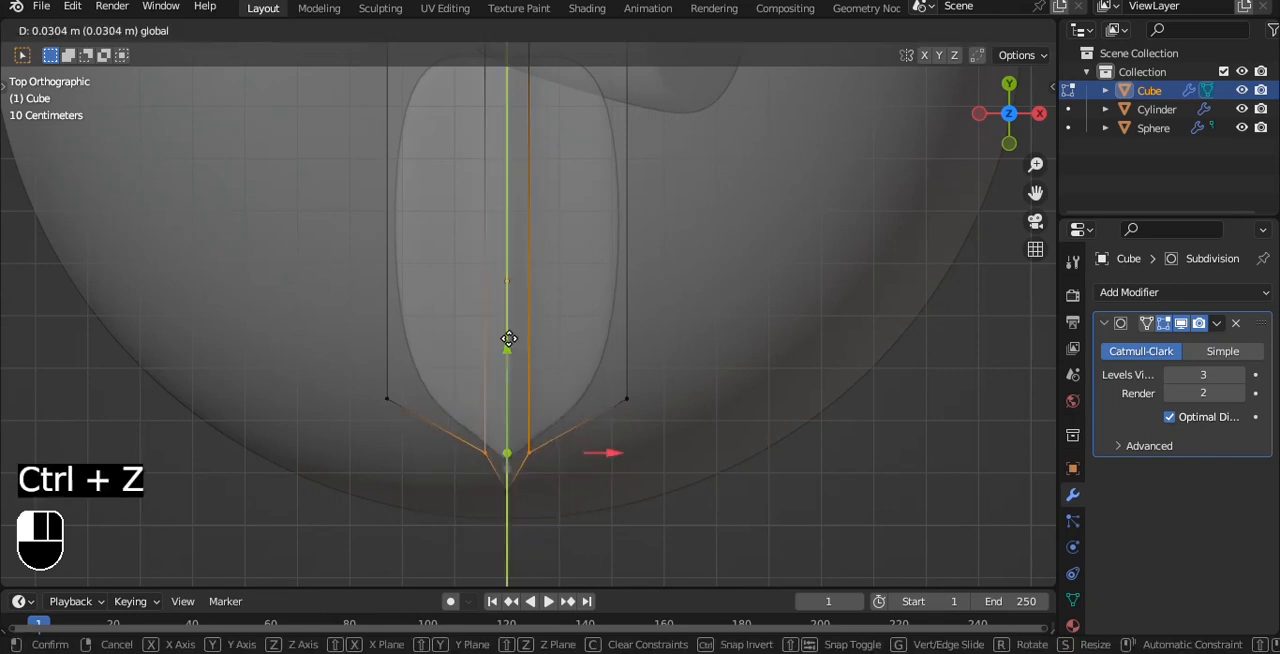
key("Tab")
middle_click_drag(565, 397, 666, 266)
Turn off X-ray and add three evenly spaced loop cuts across the leaf in Edit Mode.
key("alt+z")
key("Tab")
key("ctrl+r")
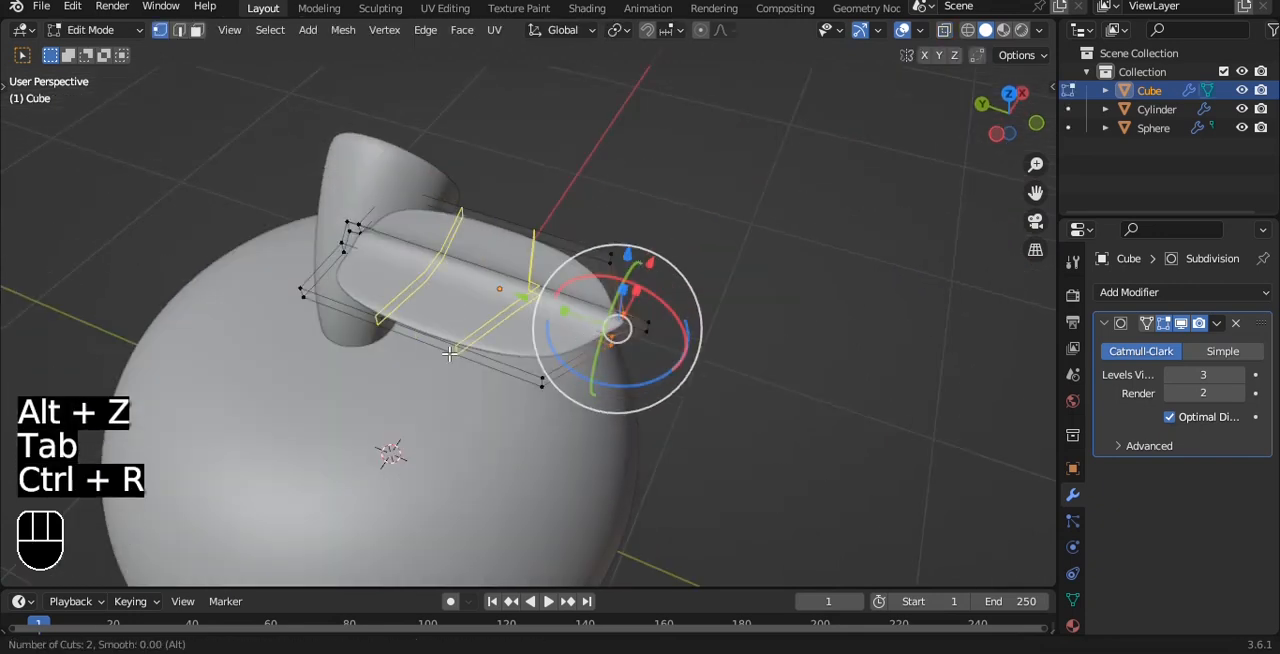
left_click(450, 354)
Select the leaf's tip vertices in X-ray and switch to left view.
key("alt+z")
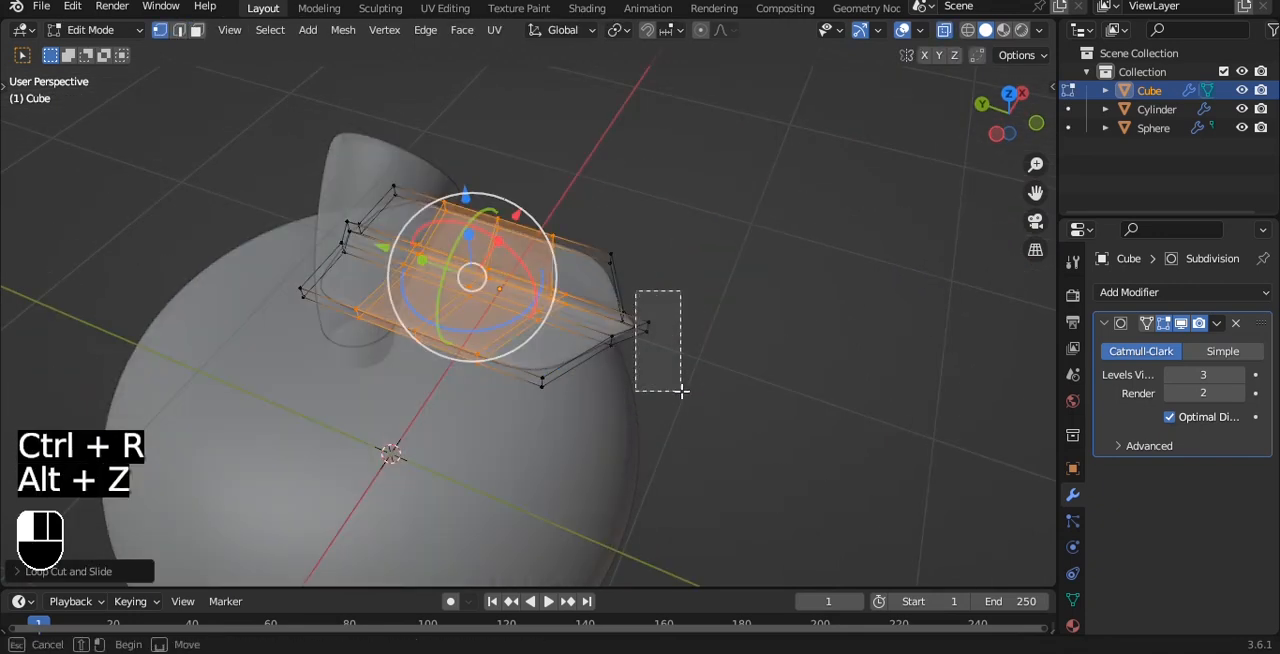
key("grave")
left_click(560, 323)
key("grave")
left_click(520, 300)
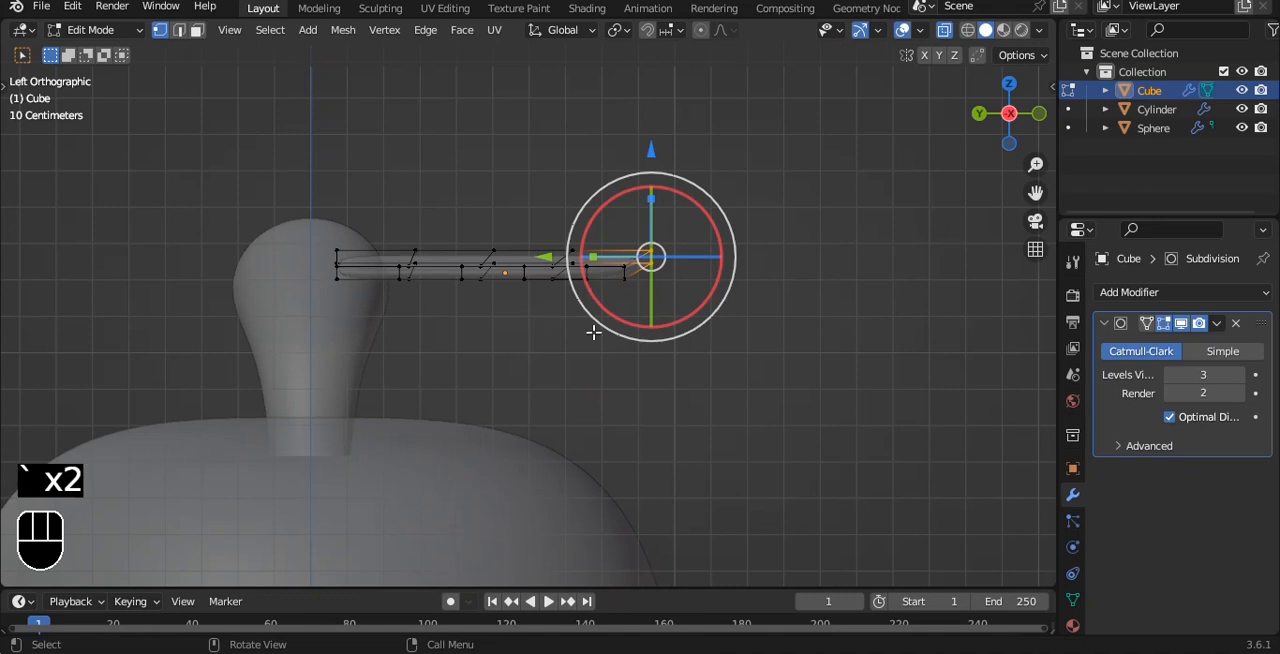
In Object Mode, move the leaf outward from the stem and about 0.4 m down onto the top of the apple body.
key("Tab")
key("g")
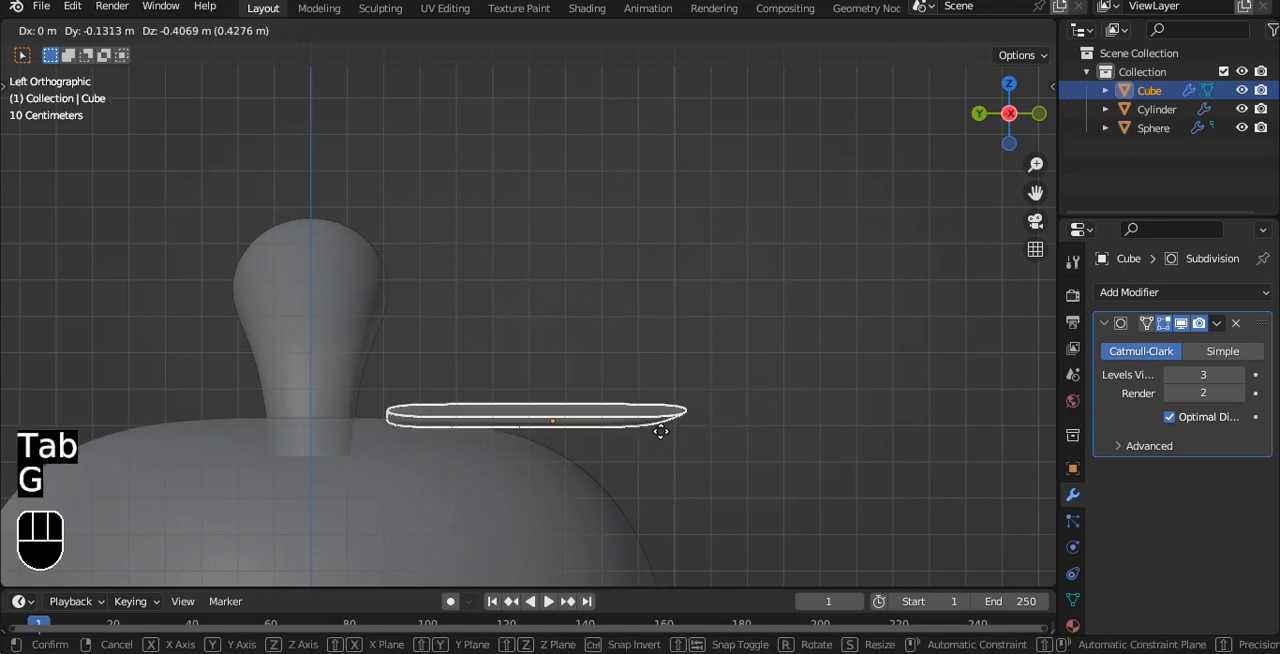
left_click(651, 437)
middle_click_drag(651, 437, 669, 383, "shift")
scroll(668, 362, "up", 2)
Lower the leaf's tip about 0.32 m along Z with proportional editing, bending the leaf over the apple's shoulder.
key("Tab")
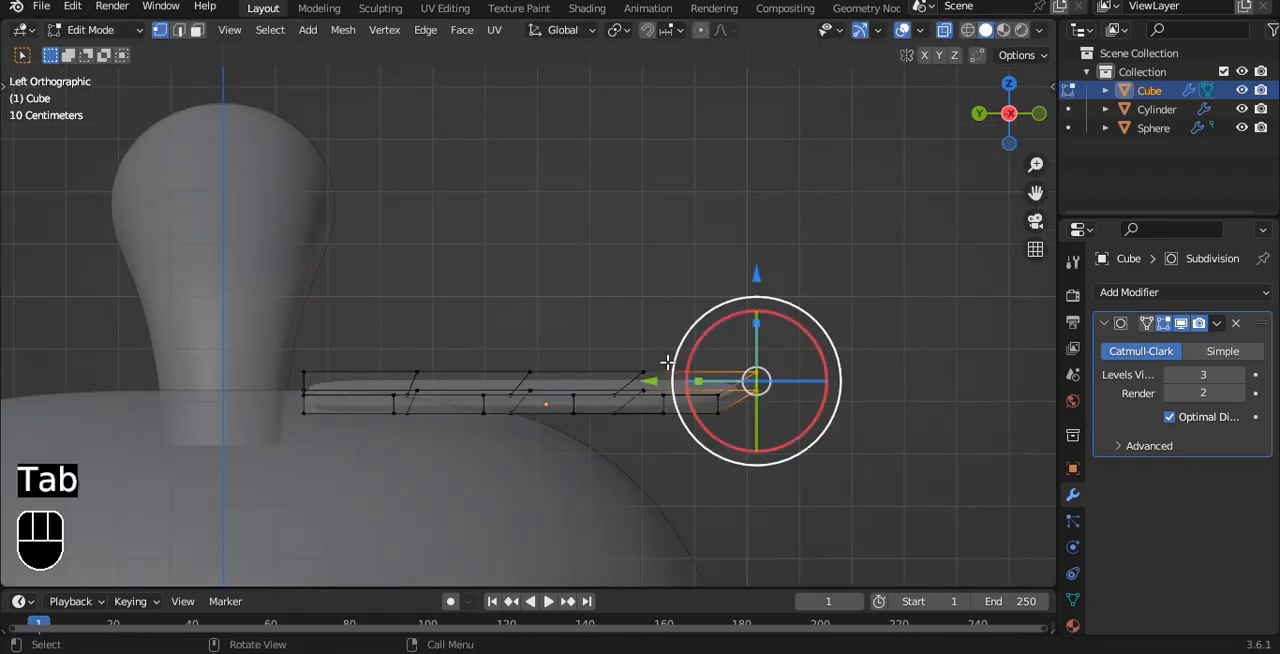
left_click_drag(751, 211, 692, 174, "alt+shift")
key("g")
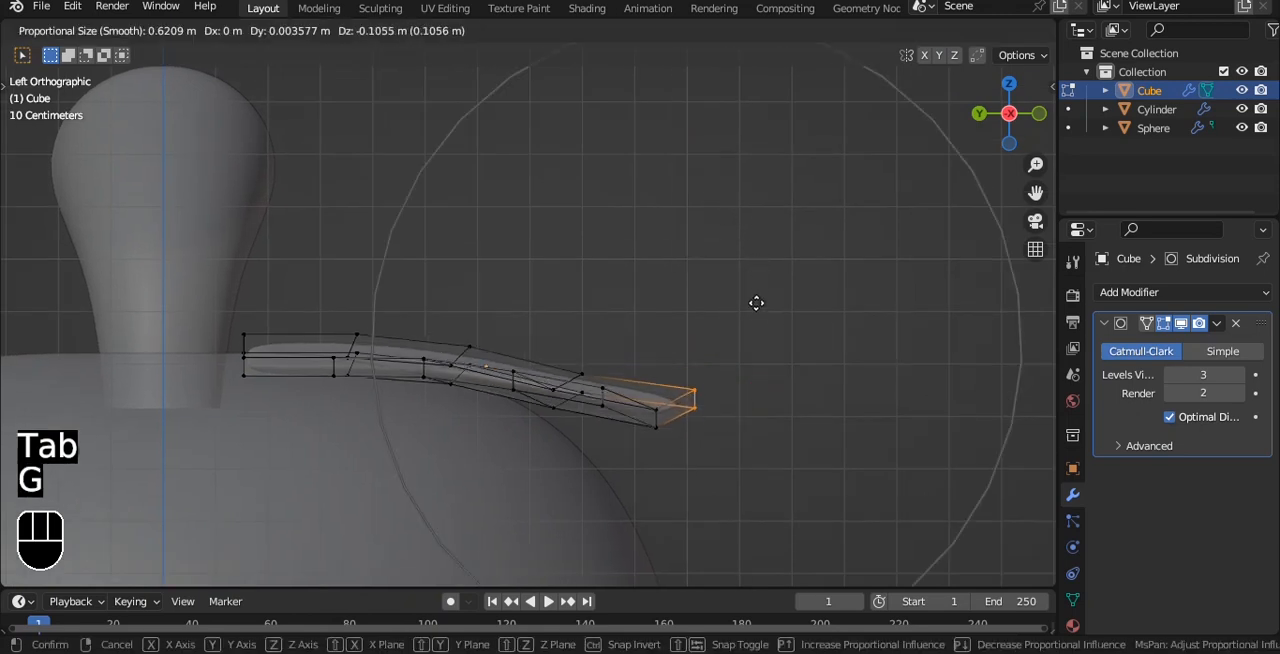
key("z")
scroll(743, 366, "up", 4)
scroll(729, 394, "down", 3)
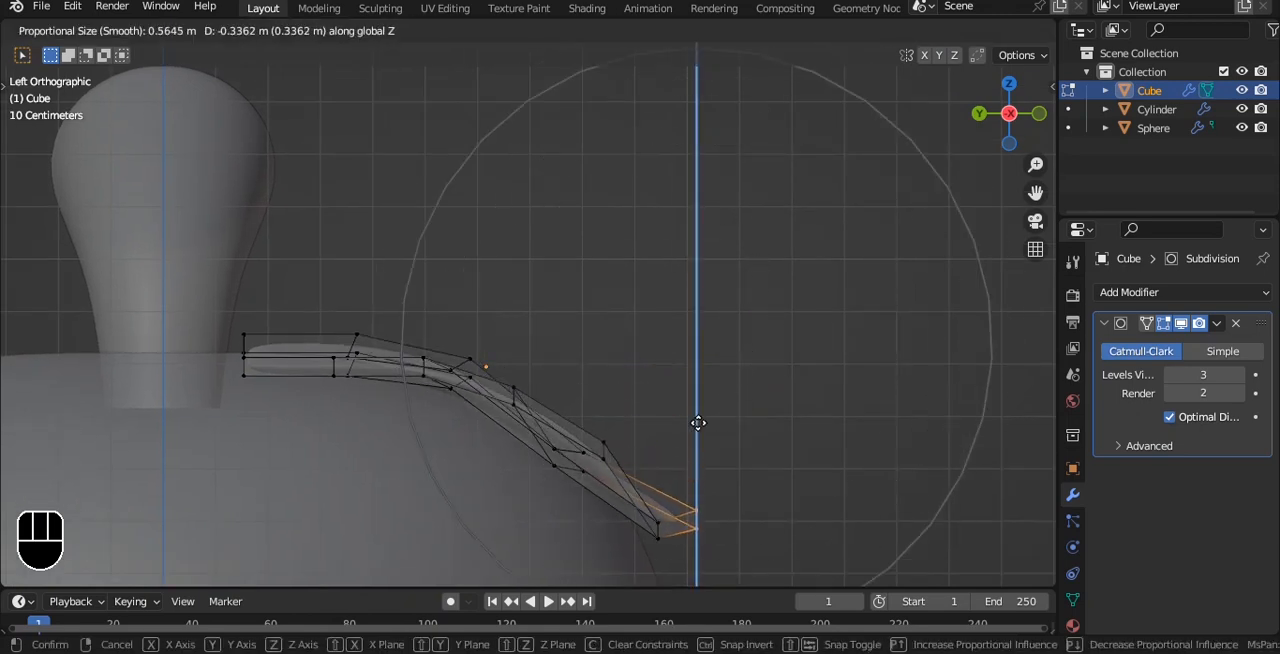
scroll(696, 414, "up", 2)
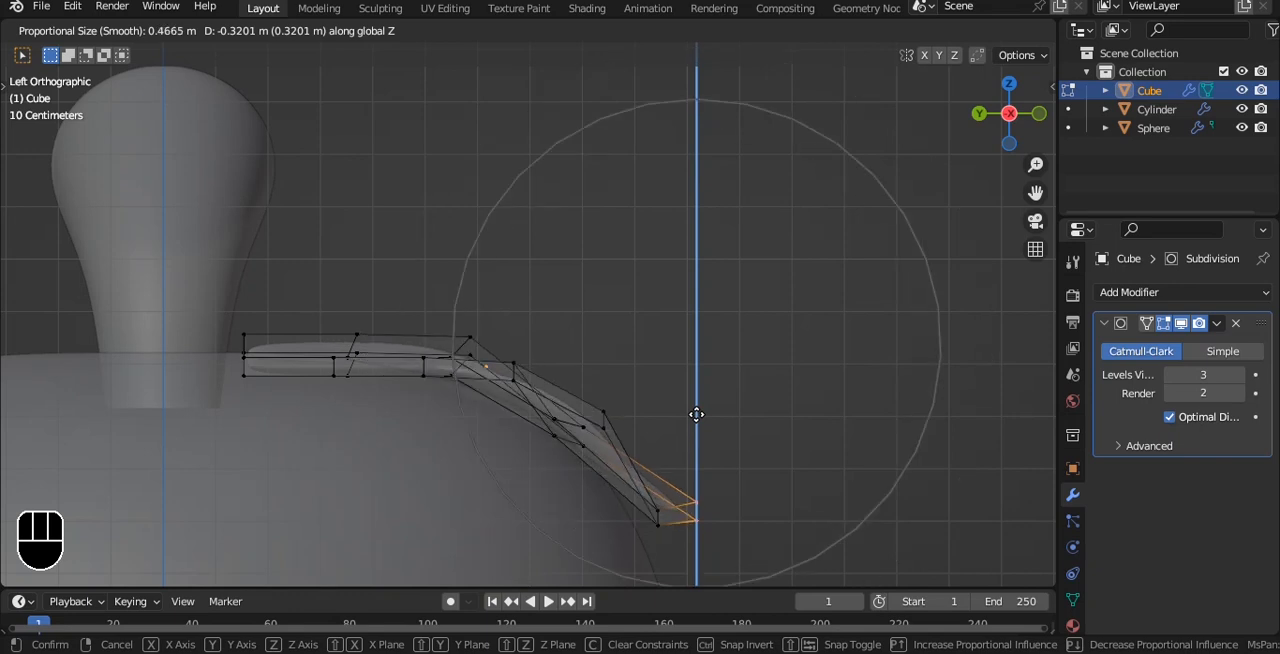
scroll(696, 414, "down", 1)
left_click(696, 414)
Turn off X-ray, return to Object Mode and apply Shade Auto Smooth to the leaf.
middle_click_drag(697, 435, 691, 374, "alt+shift")
key("alt+z")
mouse_move(695, 320)
middle_mouse_down("alt")
mouse_move(649, 361)
mouse_move(697, 324)
middle_mouse_up("alt")
middle_click_drag(699, 368, 706, 293, "alt+shift")
key("Tab")
middle_click_drag(650, 215, 694, 251, "alt")
right_click(690, 250)
left_click(620, 222)
middle_click_drag(620, 222, 450, 180, "alt")
Select the vertices of the leaf's stem end in X-ray and, in left view, raise them along Z with a proportional size of about 0.4 m.
key("Tab")
key("alt+z")
left_click_drag(324, 130, 362, 173)
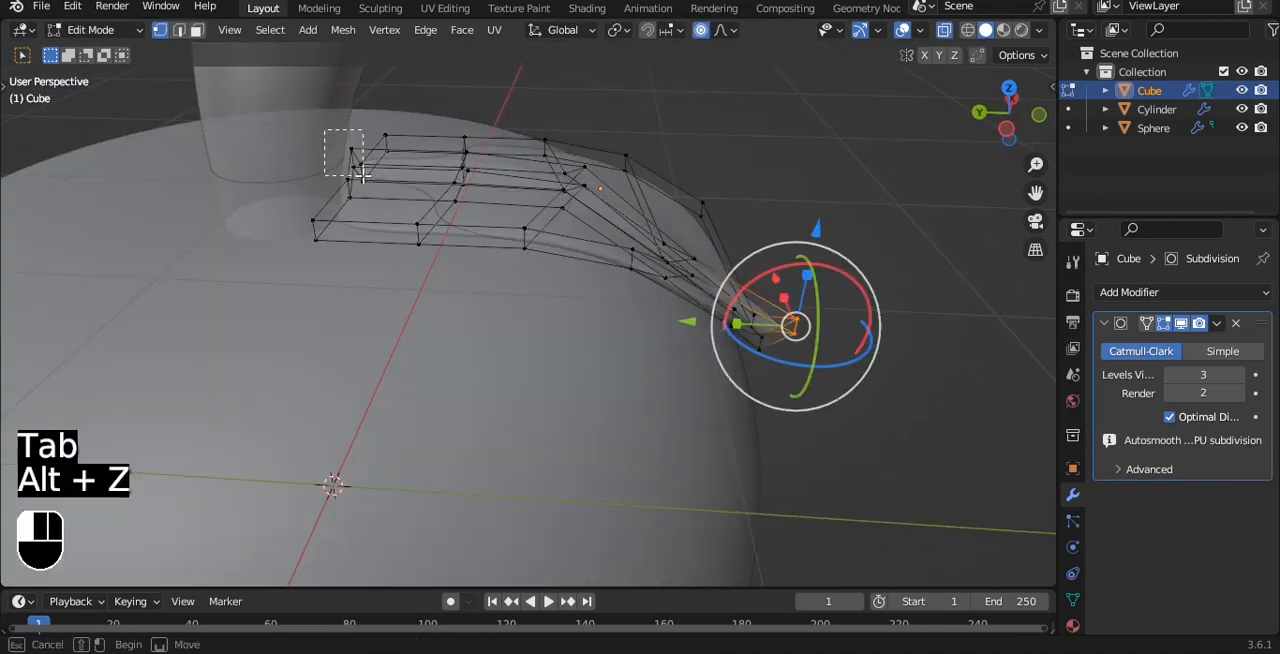
key("grave")
left_click_drag(327, 116, 403, 214)
left_click(272, 178)
middle_click_drag(405, 214, 448, 352, "alt+shift")
key("g")
scroll(595, 275, "up", 5)
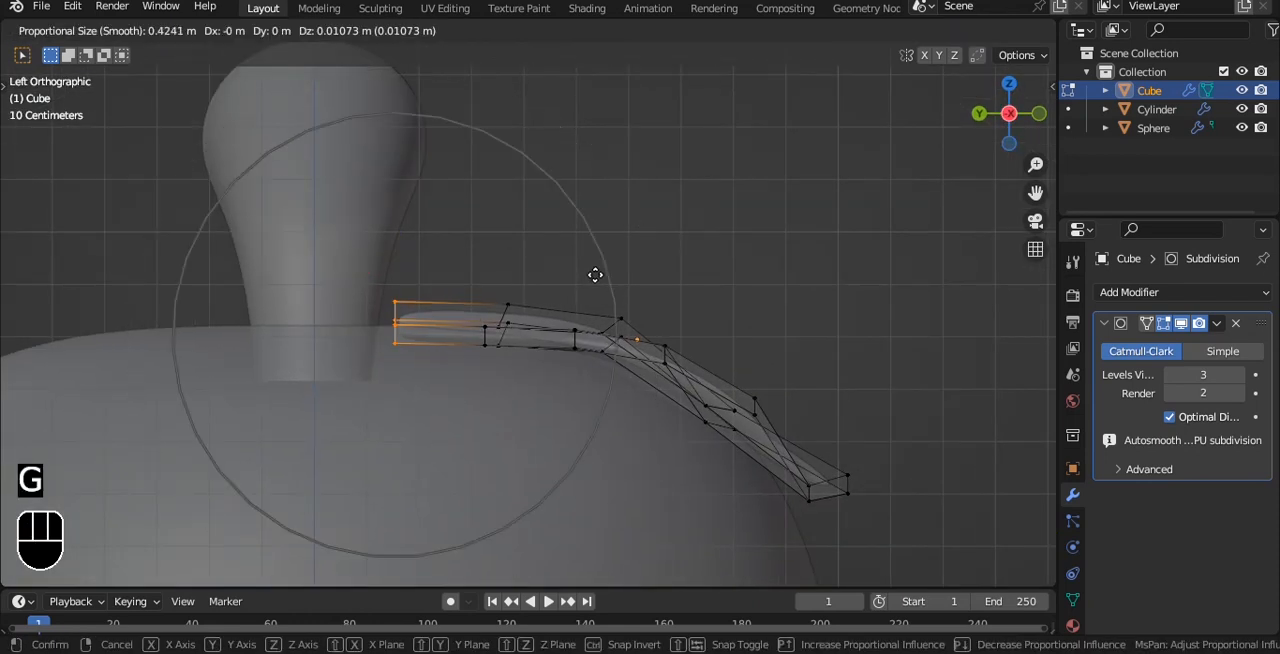
key("z")
left_click(597, 271)
Turn off X-ray and narrow the leaf's stem end along X to about 0.48 with proportional editing.
key("Tab")
key("alt+z")
middle_click_drag(677, 223, 520, 222, "alt")
key("Tab")
key("s")
key("x")
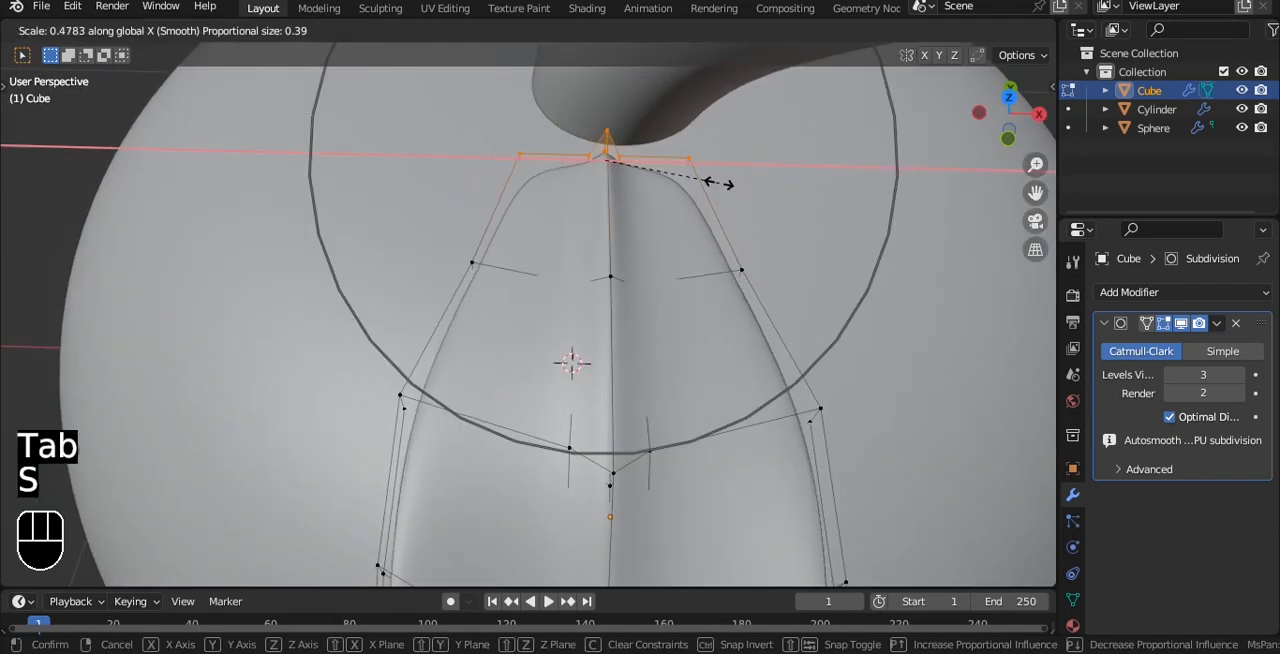
scroll(718, 184, "up", 3)
left_click(720, 183)
Move the leaf's stem end along Y against the stem base, return to Object Mode and deselect the leaf.
middle_click_drag(720, 183, 717, 149, "alt")
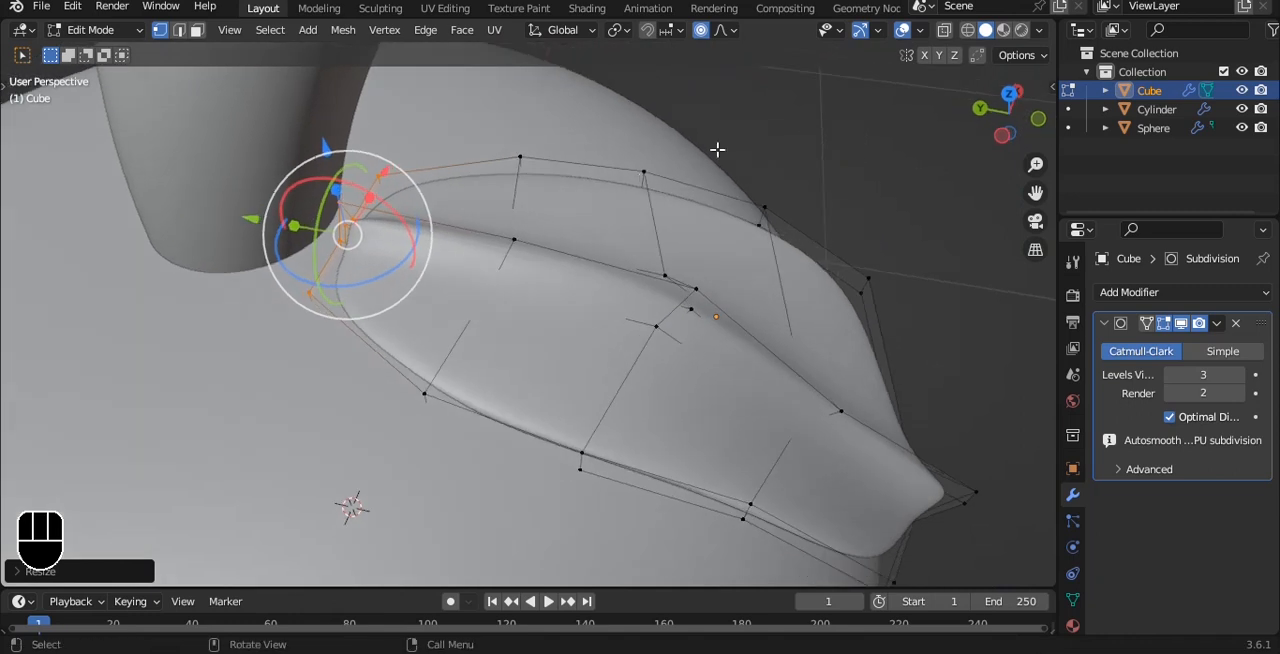
mouse_move(279, 225)
left_mouse_down()
mouse_move(166, 197)
mouse_move(263, 243)
left_mouse_up()
key("Tab")
middle_click_drag(263, 243, 869, 291)
left_click(868, 292)
Examine the leaf from the top view and reselect it.
key("grave")
left_click(843, 180)
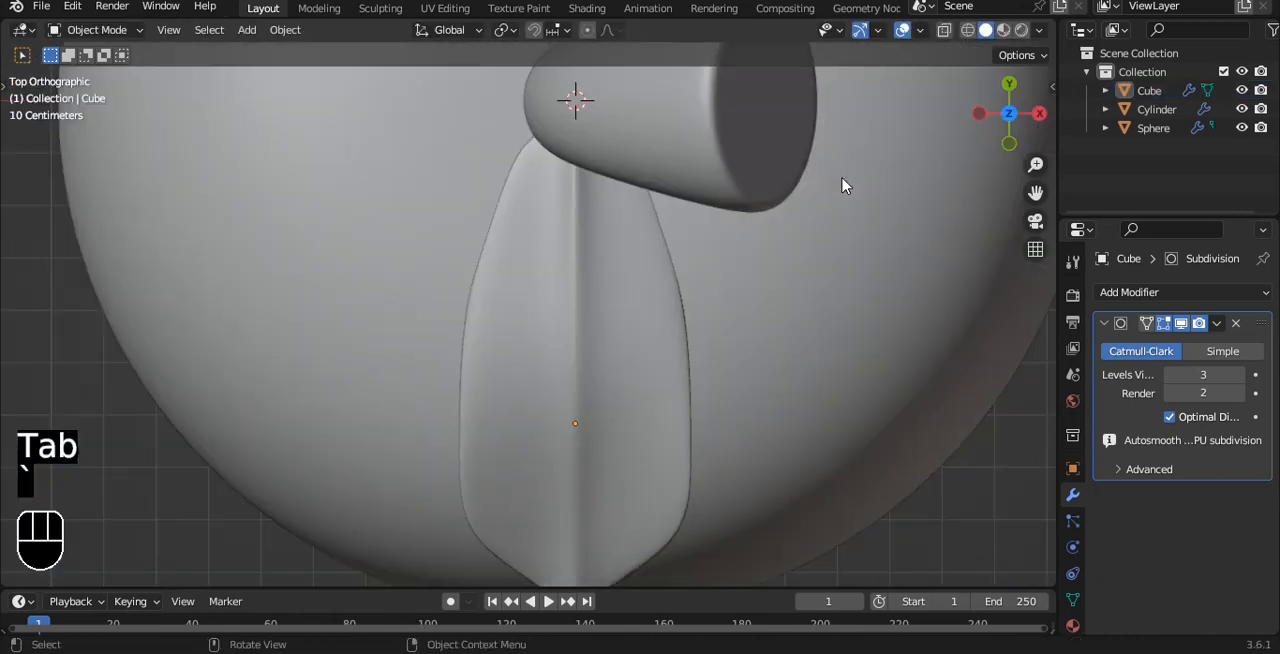
scroll(843, 180, "down", 4)
left_click_drag(636, 312, 591, 306, "alt+shift")
left_click(537, 318)
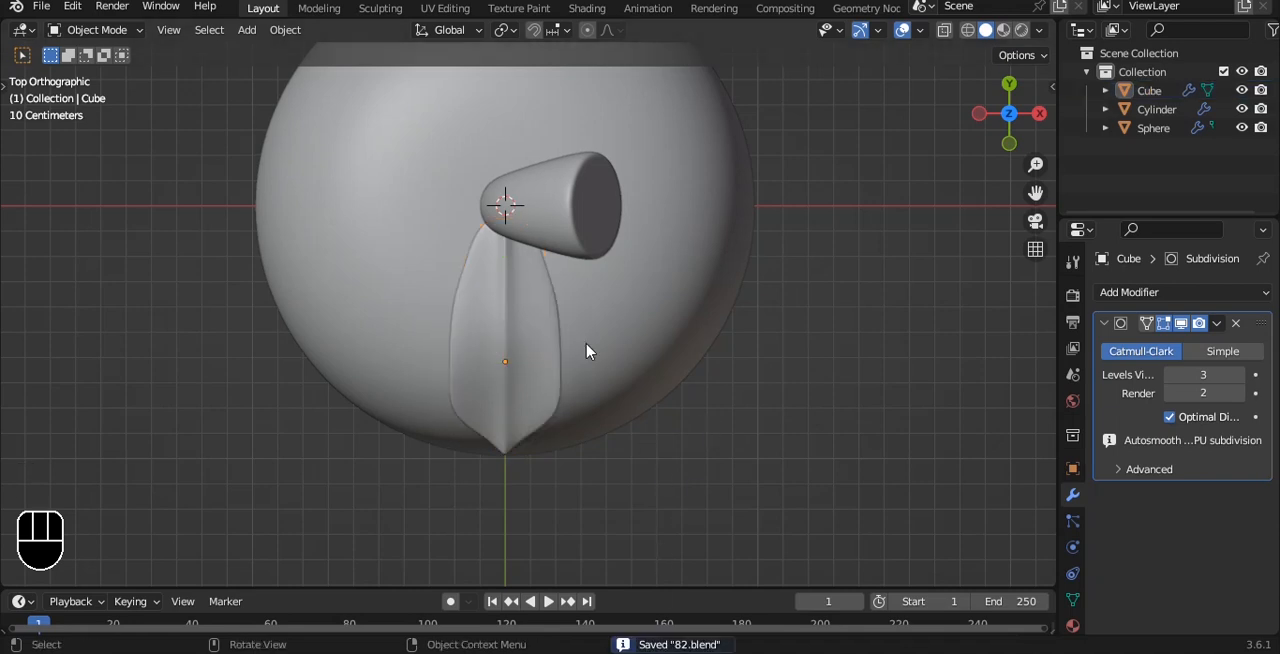
left_click(528, 330)
key("grave")
key("grave")
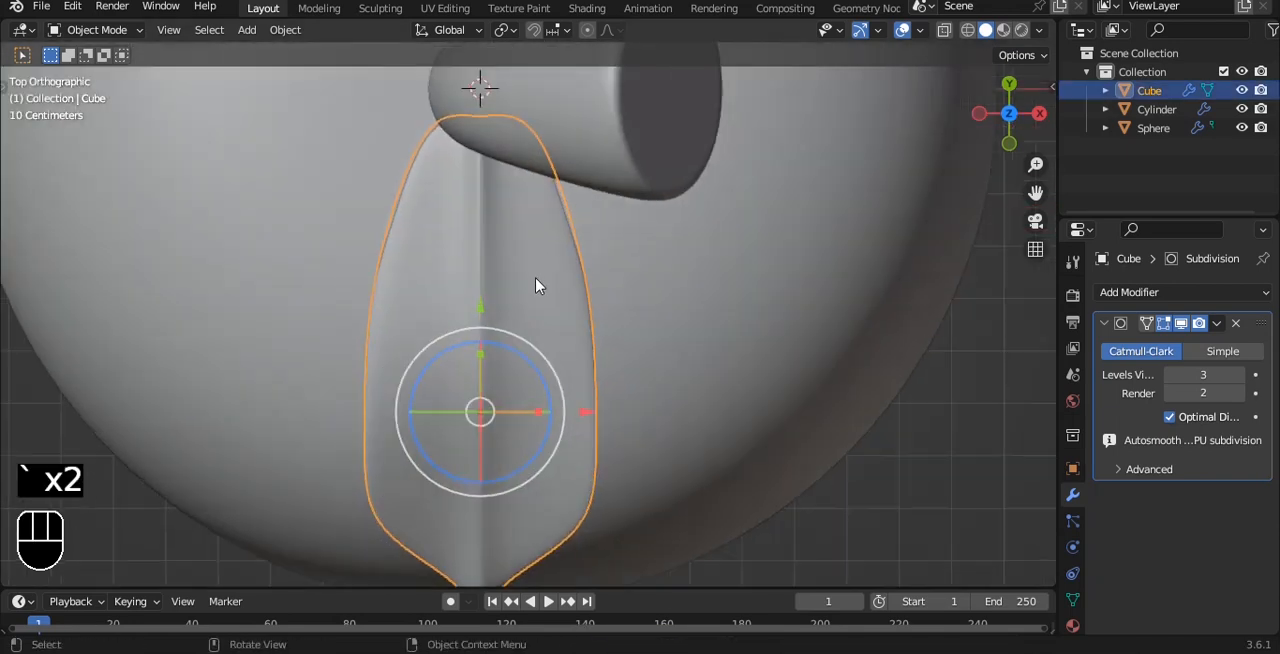
In Edit Mode with X-ray, scale up the leaf's first and middle cross rows from the stem to widen them.
key("Tab")
key("alt+z")
left_click_drag(314, 209, 590, 306)
key("s")
left_click(733, 302)
left_click_drag(294, 323, 731, 406)
key("s")
left_click(763, 408)
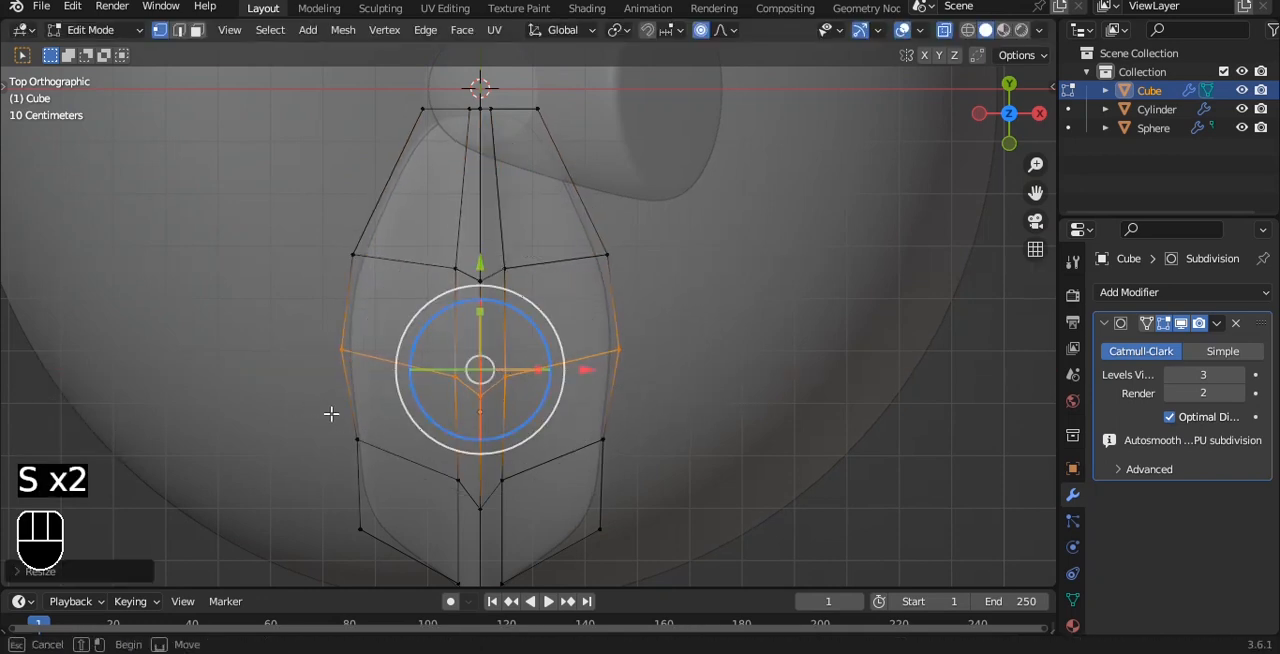
Scale up the leaf's cross row nearest the tip, return to Object Mode and turn off X-ray.
left_click_drag(331, 413, 663, 520)
key("s")
left_click(700, 486)
key("Tab")
key("alt+z")
scroll(651, 388, "down", 1)
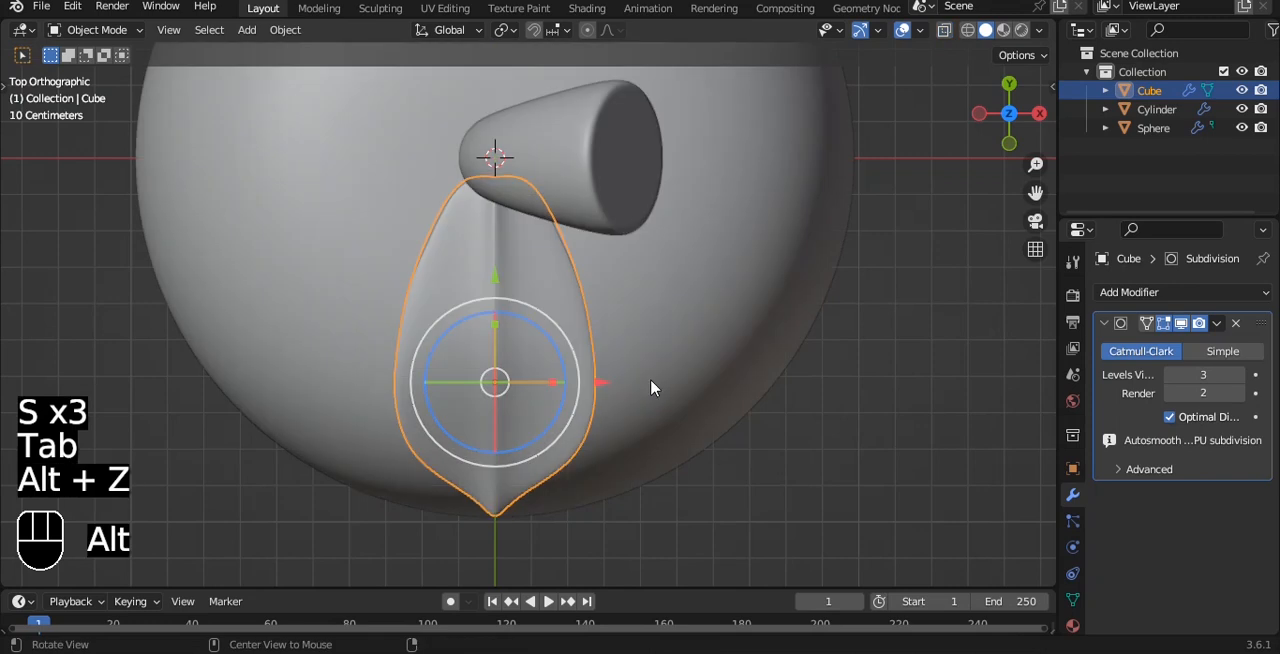
scroll(666, 294, "down", 2)
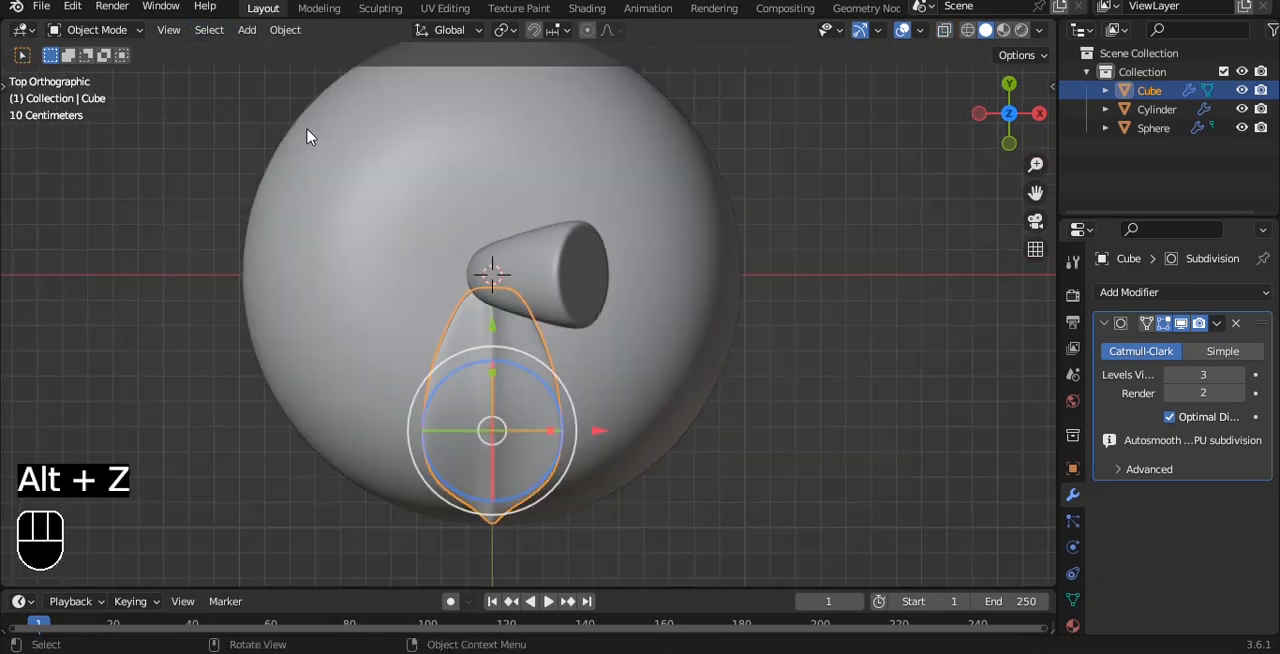
Spin the whole leaf mesh around the 3D cursor about Z in 4 steps to form a ring of leaves around the stem.
key("Tab")
key("a")
key("a")
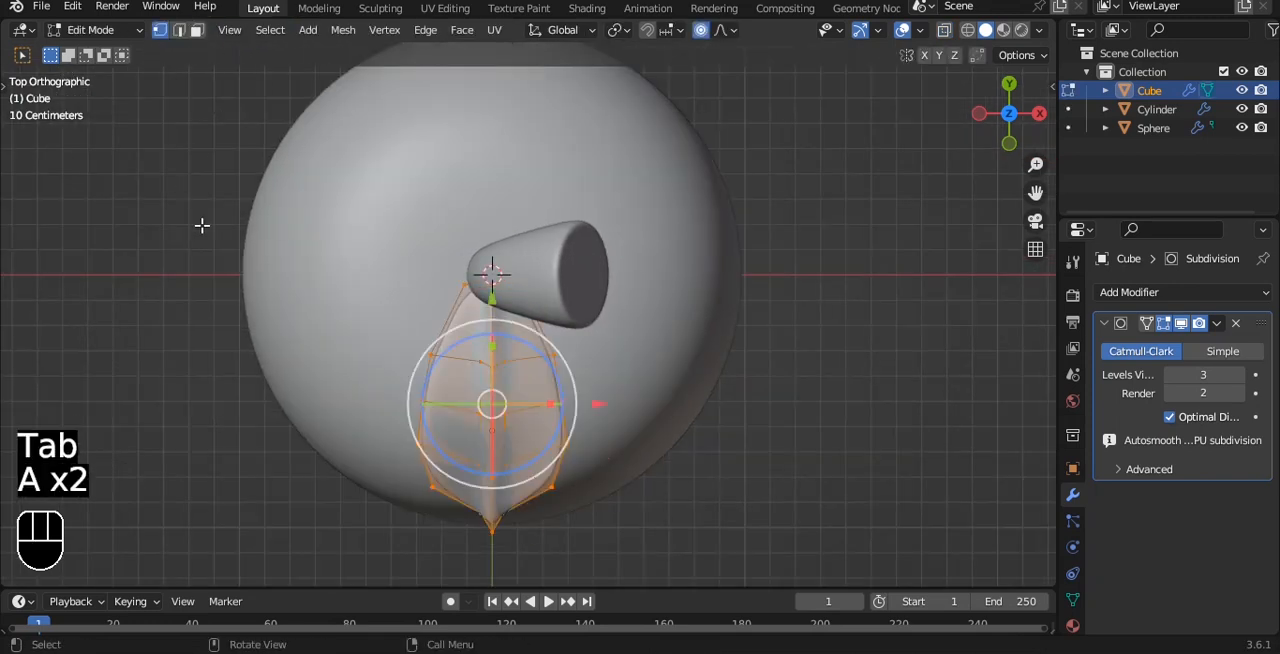
key("t")
scroll(26, 462, "down", 4)
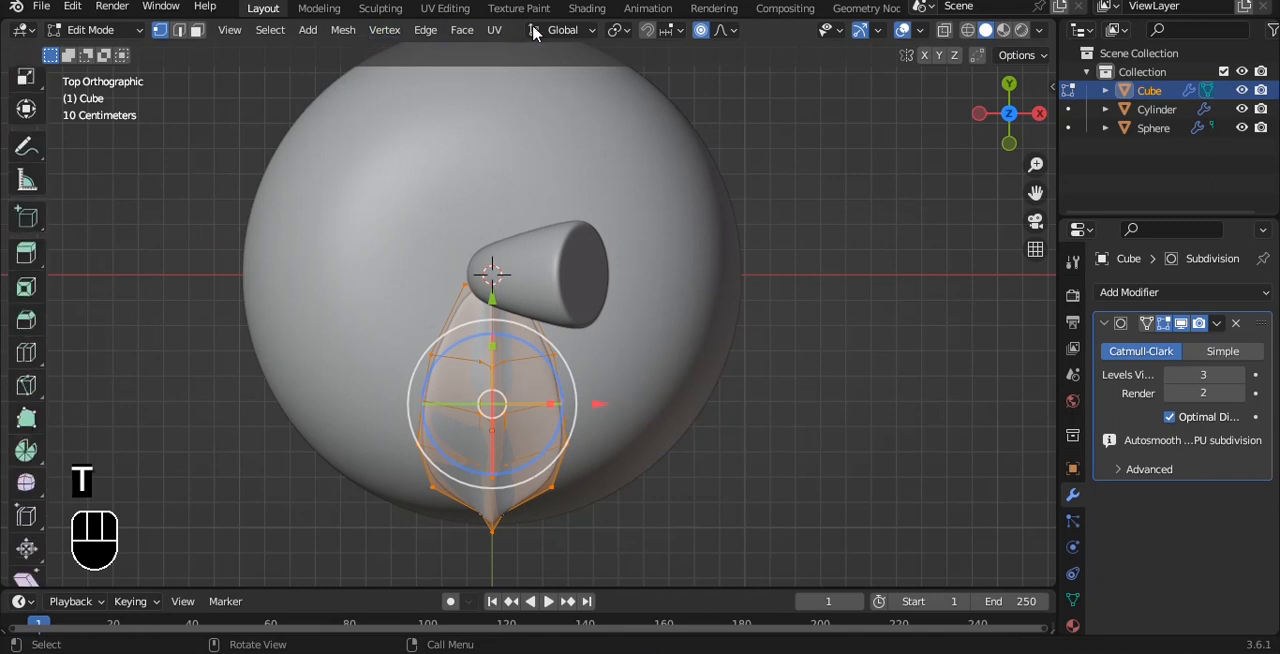
left_click(619, 30)
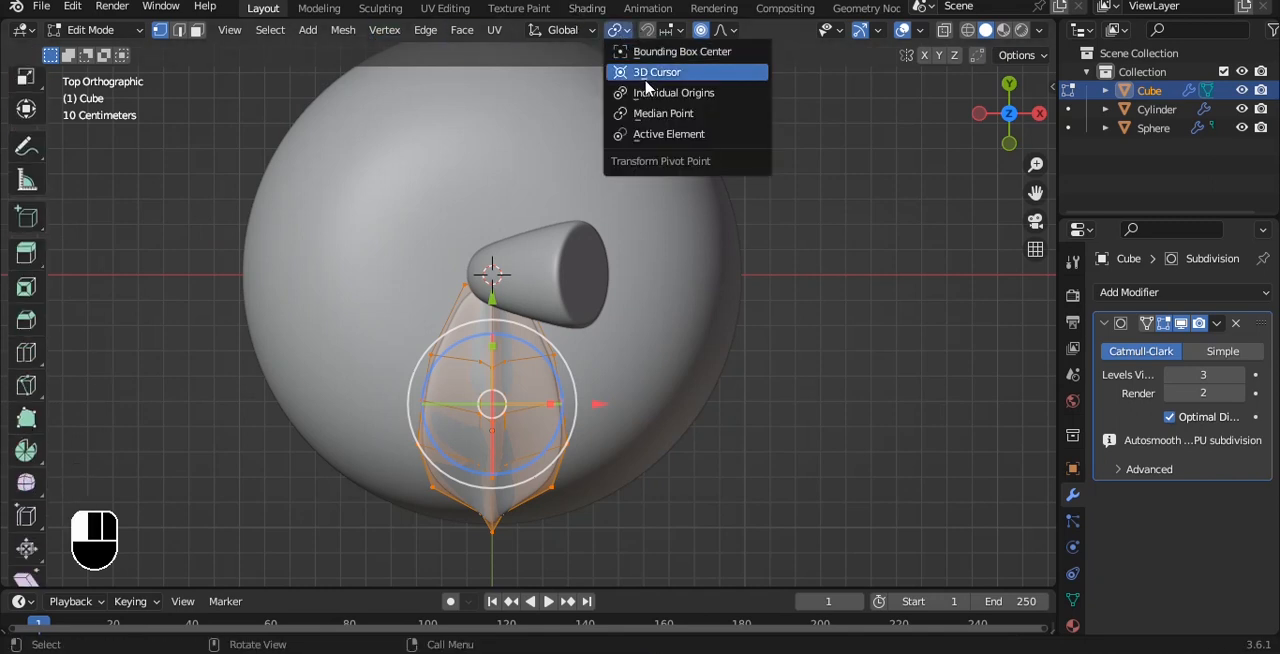
left_click(646, 78)
left_click(26, 453)
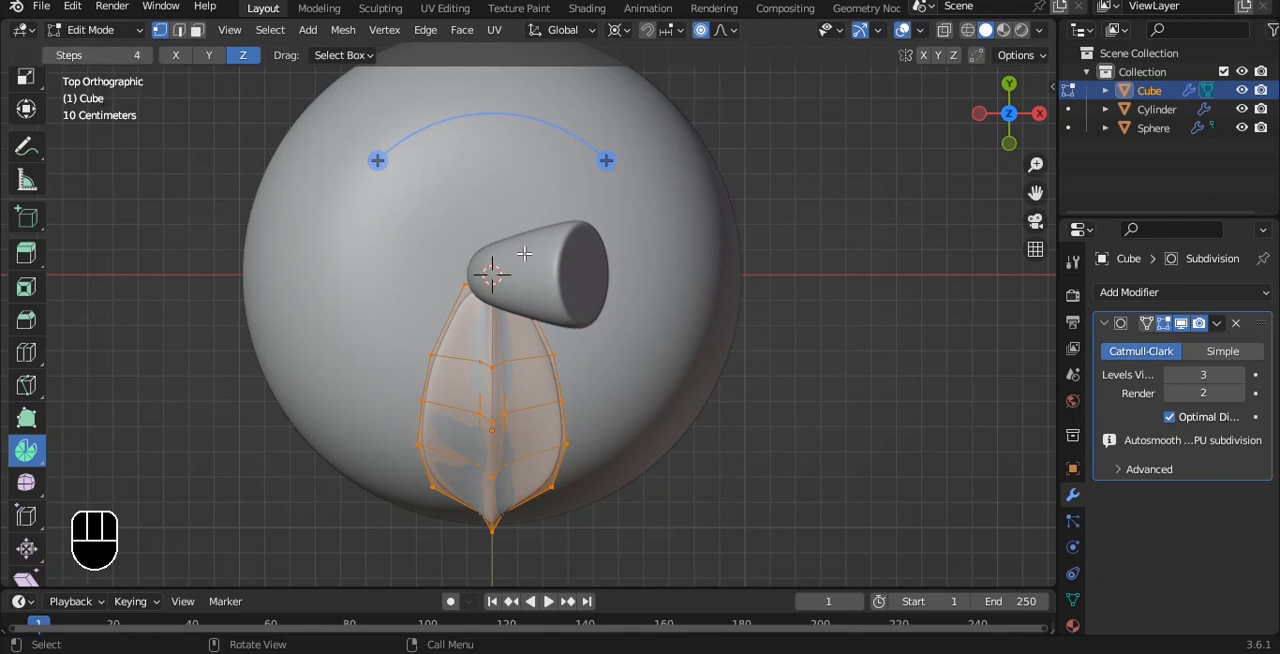
left_click_drag(595, 168, 774, 383)
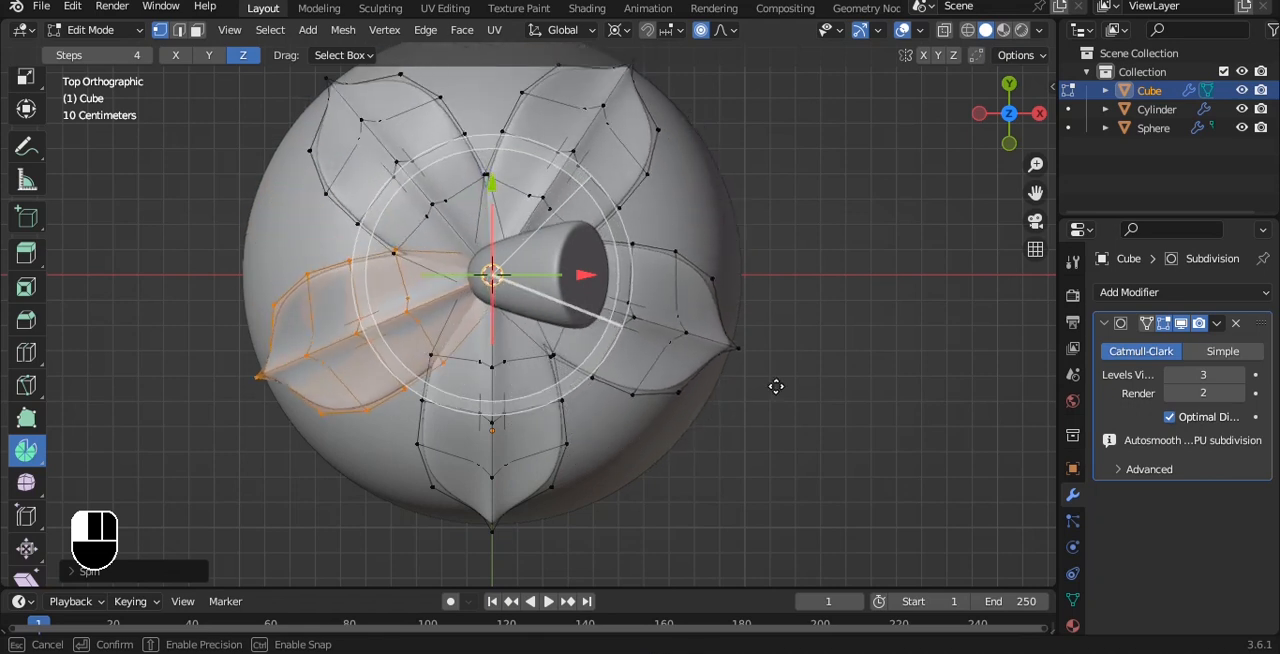
key("Tab")
Select the fruit body in the front view and open it in Edit Mode.
left_click(868, 404)
left_click_drag(866, 402, 825, 265, "alt")
scroll(782, 196, "down", 2)
key("grave")
left_click(763, 240)
scroll(745, 260, "down", 1)
left_click_drag(703, 338, 667, 284, "alt+shift")
left_click_drag(352, 187, 358, 194)
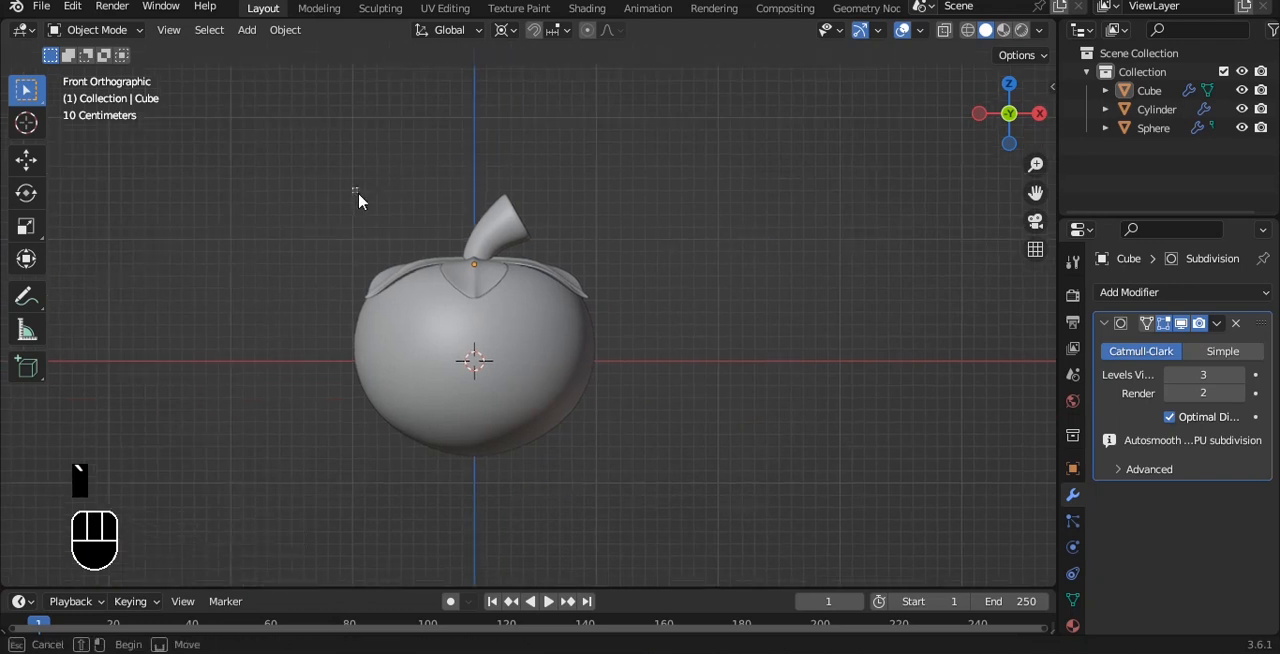
left_click(476, 414)
left_click_drag(532, 420, 542, 308, "alt+shift")
scroll(543, 309, "up", 2)
key("Tab")
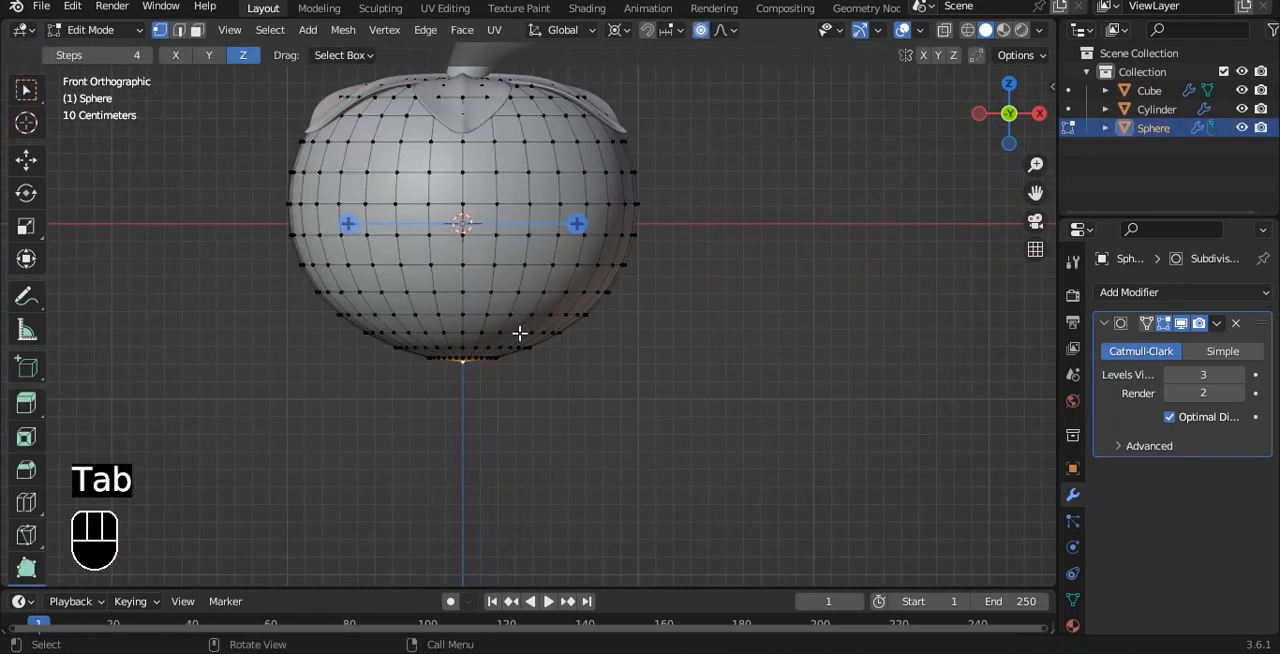
Set the pivot to Median Point and move the body's bottom vertices down about 0.17 m along Z with proportional editing.
left_click(27, 91)
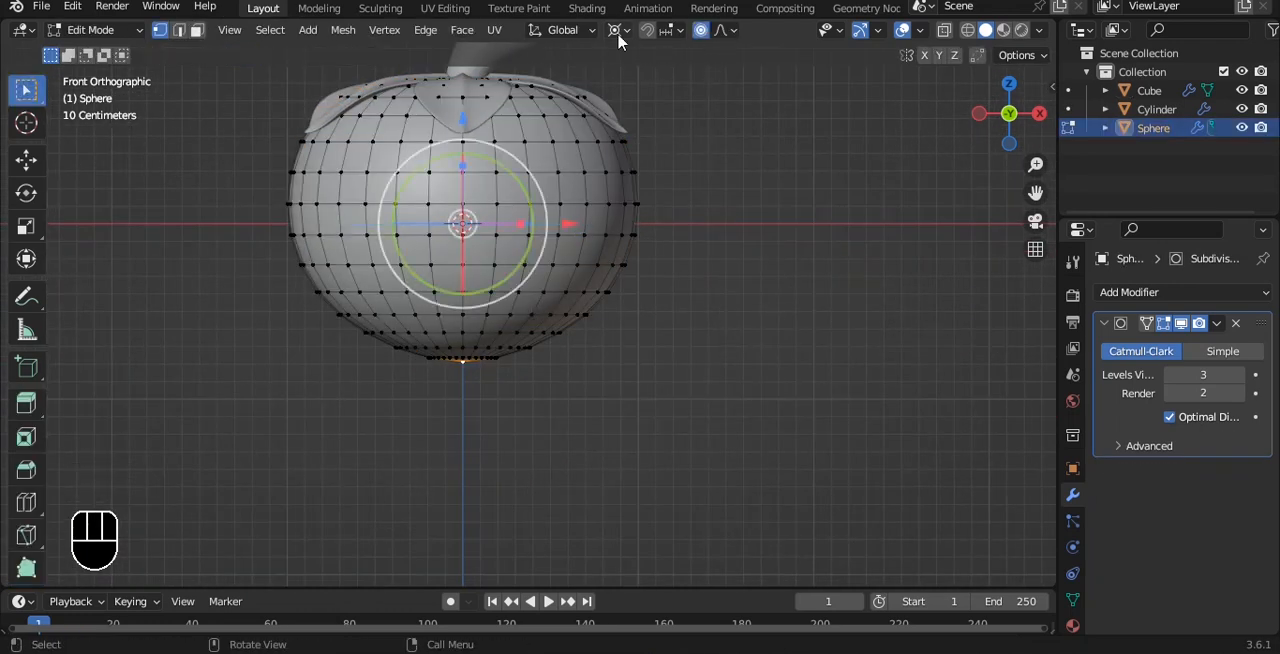
left_click(620, 30)
left_click(660, 112)
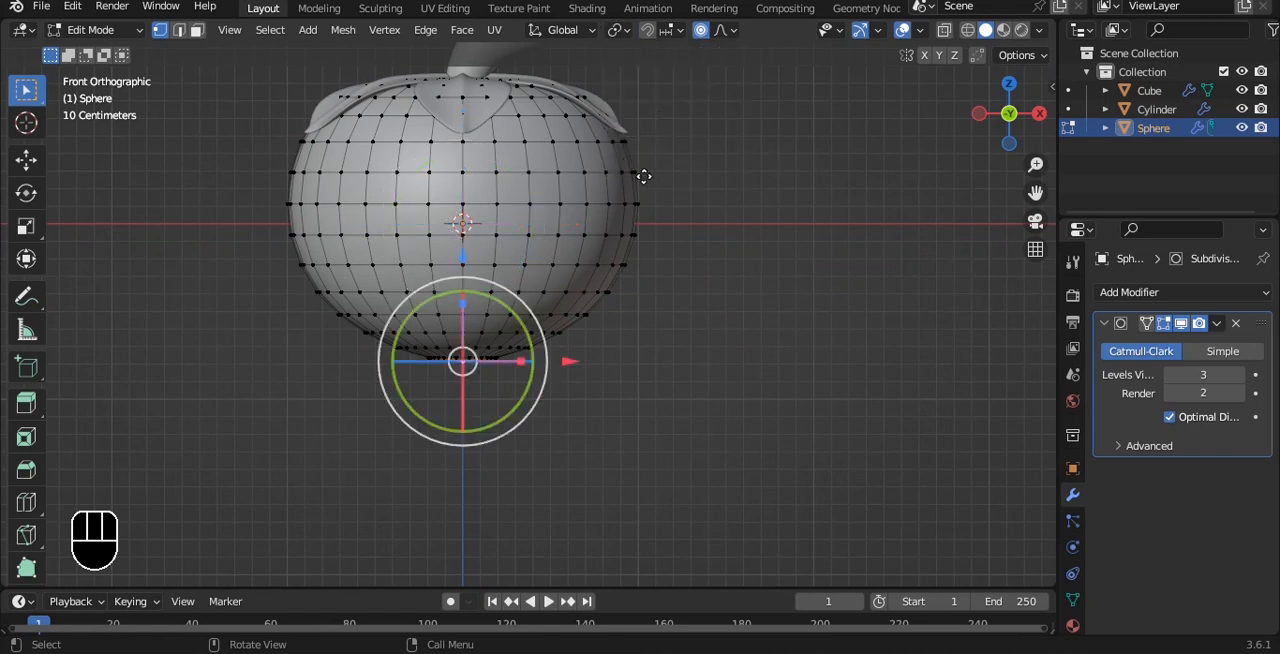
key("g")
key("z")
scroll(644, 185, "down", 12)
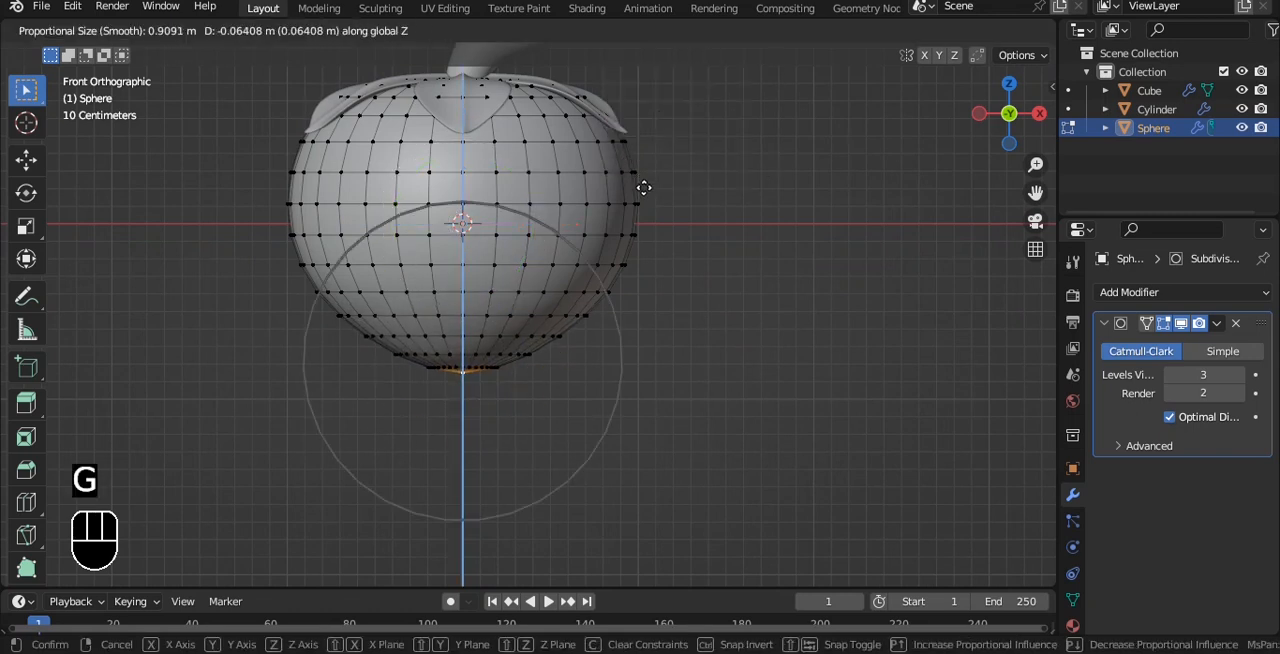
scroll(645, 206, "up", 2)
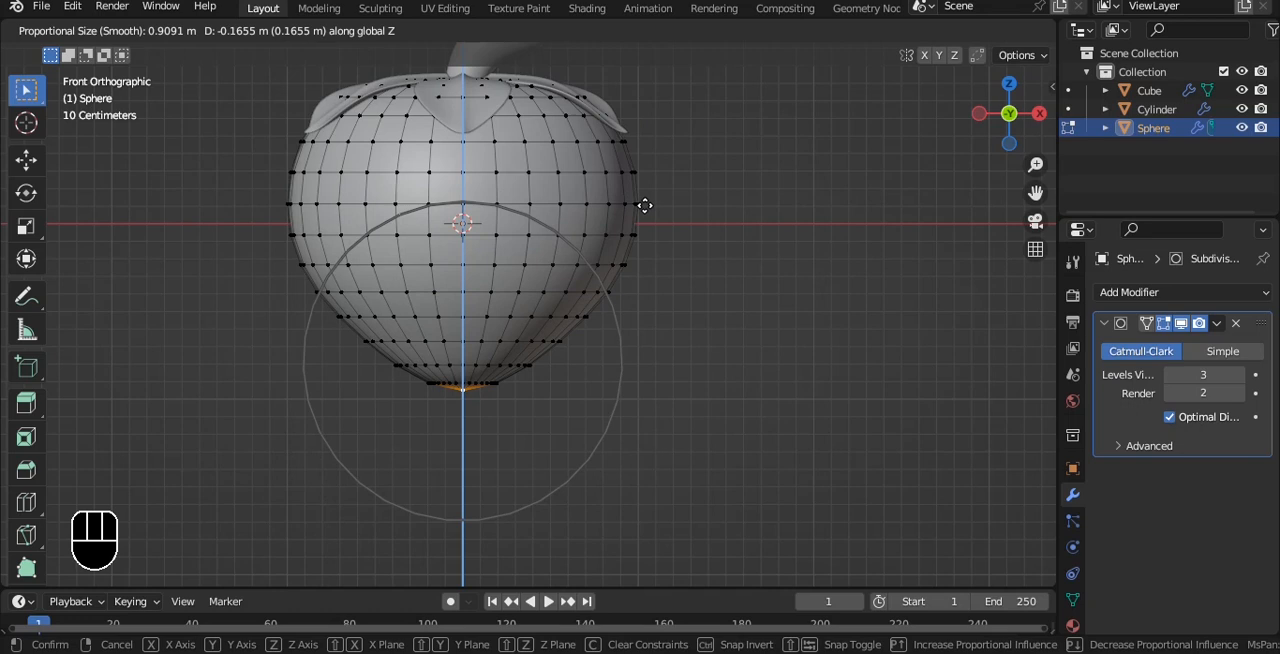
left_click(646, 209)
Return to Object Mode, deselect everything and save the file.
key("Tab")
key("alt+a")
middle_click_drag(680, 152, 753, 192)
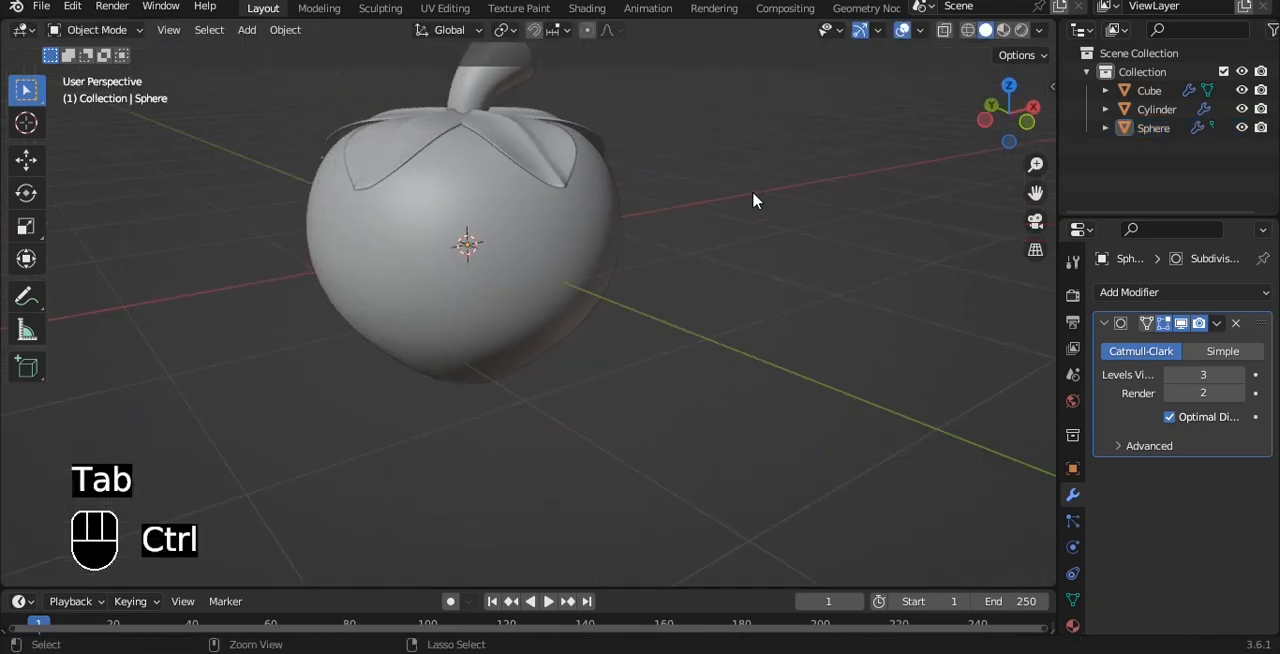
key("ctrl+s")
Add a UV sphere in the front view and move it along X clear of the fruit.
key("grave")
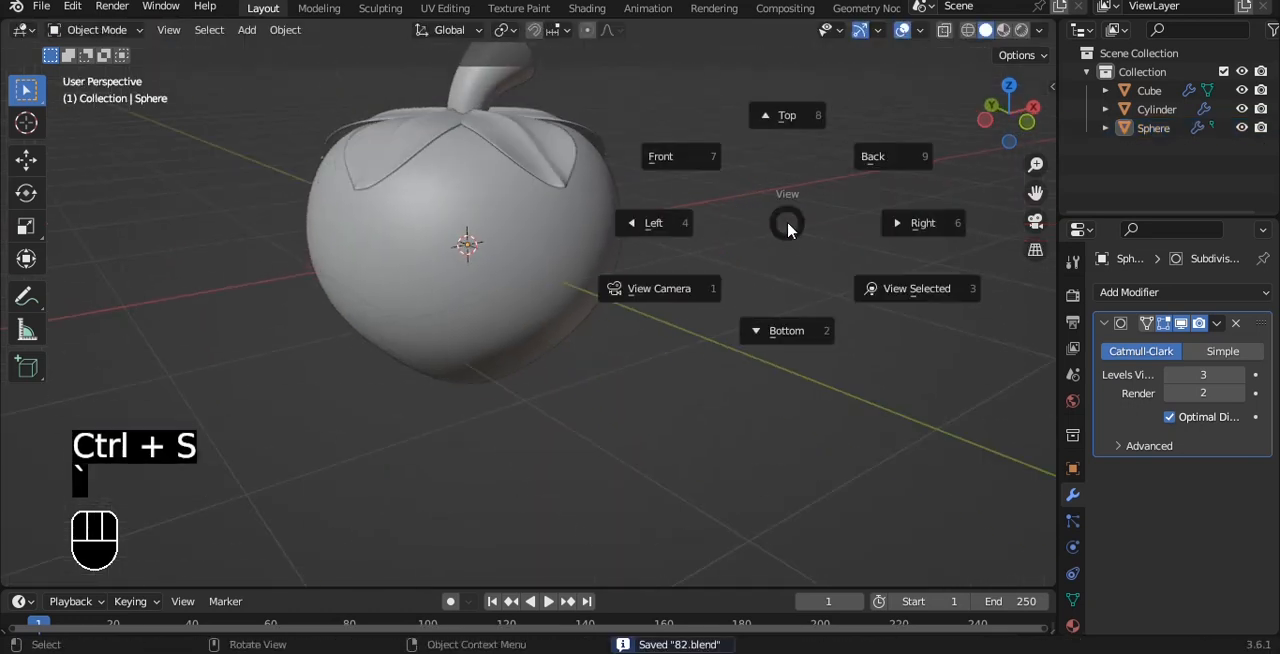
left_click(665, 156)
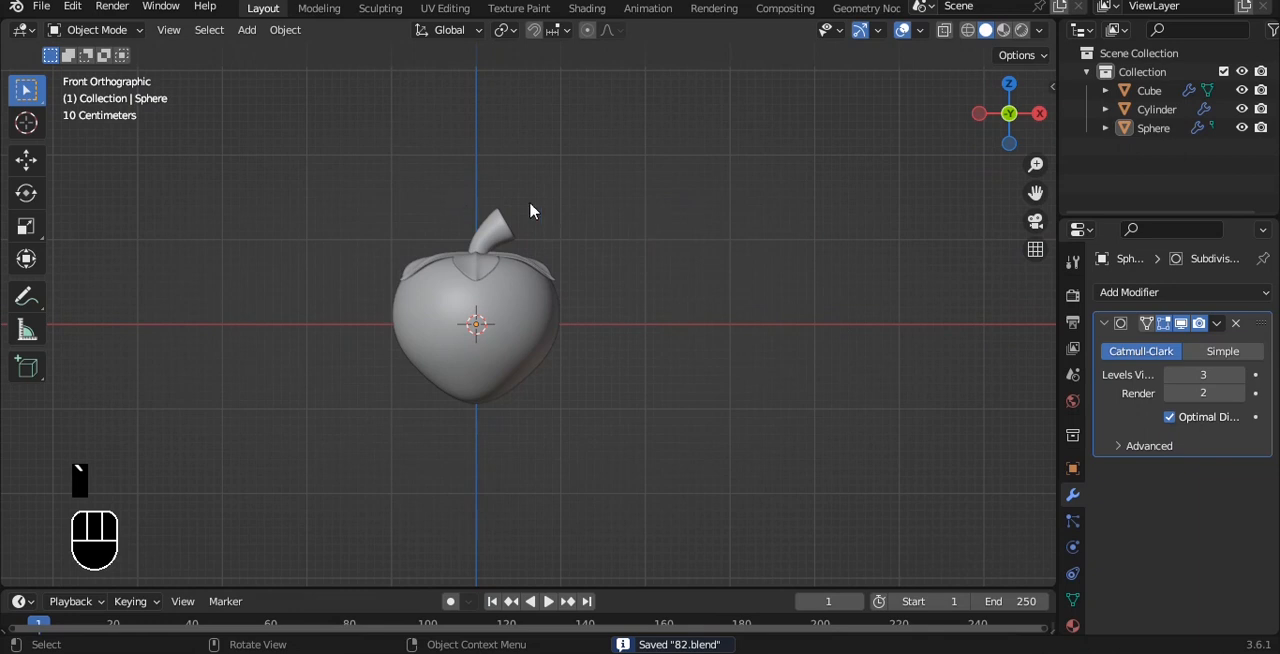
middle_click_drag(783, 180, 620, 153, "shift")
key("shift+a")
mouse_move(621, 155)
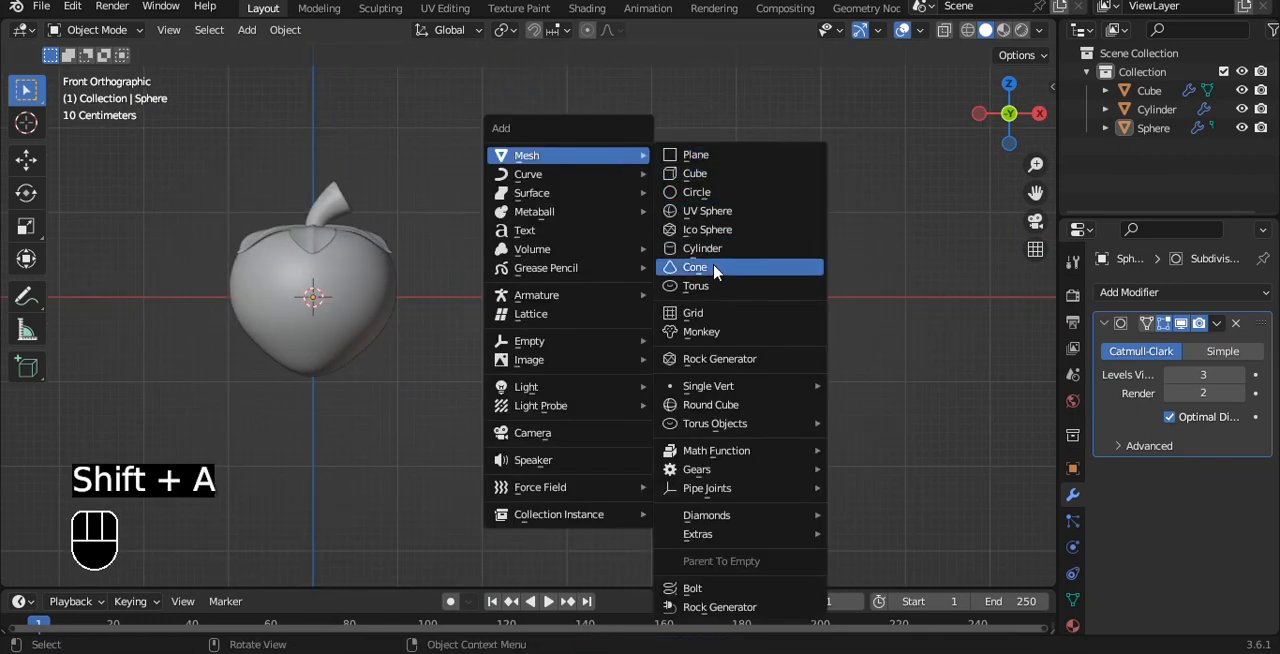
left_click(717, 210)
middle_click_drag(688, 237, 749, 191, "alt+shift")
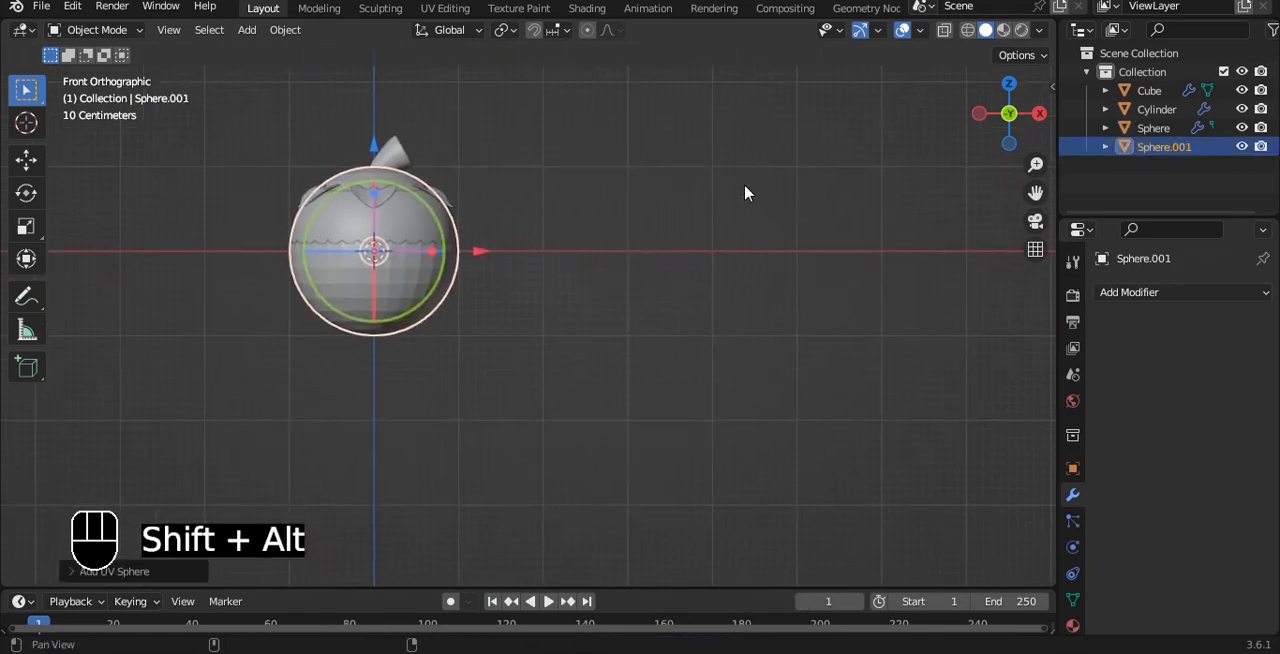
scroll(480, 250, "down", 1)
left_click_drag(480, 250, 765, 238)
Apply Shade Smooth to the new sphere.
left_click_drag(516, 265, 766, 210)
key("ctrl+z")
left_click_drag(547, 266, 791, 191)
right_click(791, 191)
left_click(791, 191)
scroll(800, 241, "up", 2)
Narrow the new sphere along X and scale it down uniformly to a small seed.
key("s")
key("x")
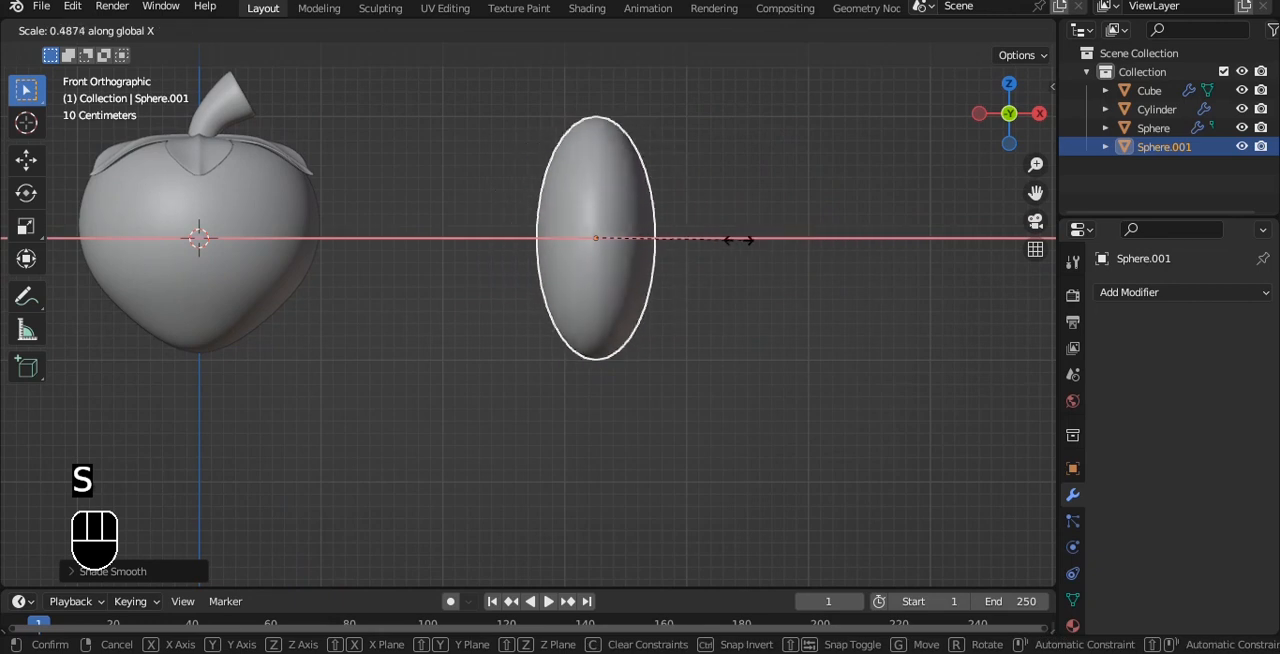
left_click(708, 240)
scroll(700, 220, "down", 3)
middle_click_drag(679, 188, 691, 230, "alt+shift")
key("s")
left_click(657, 246)
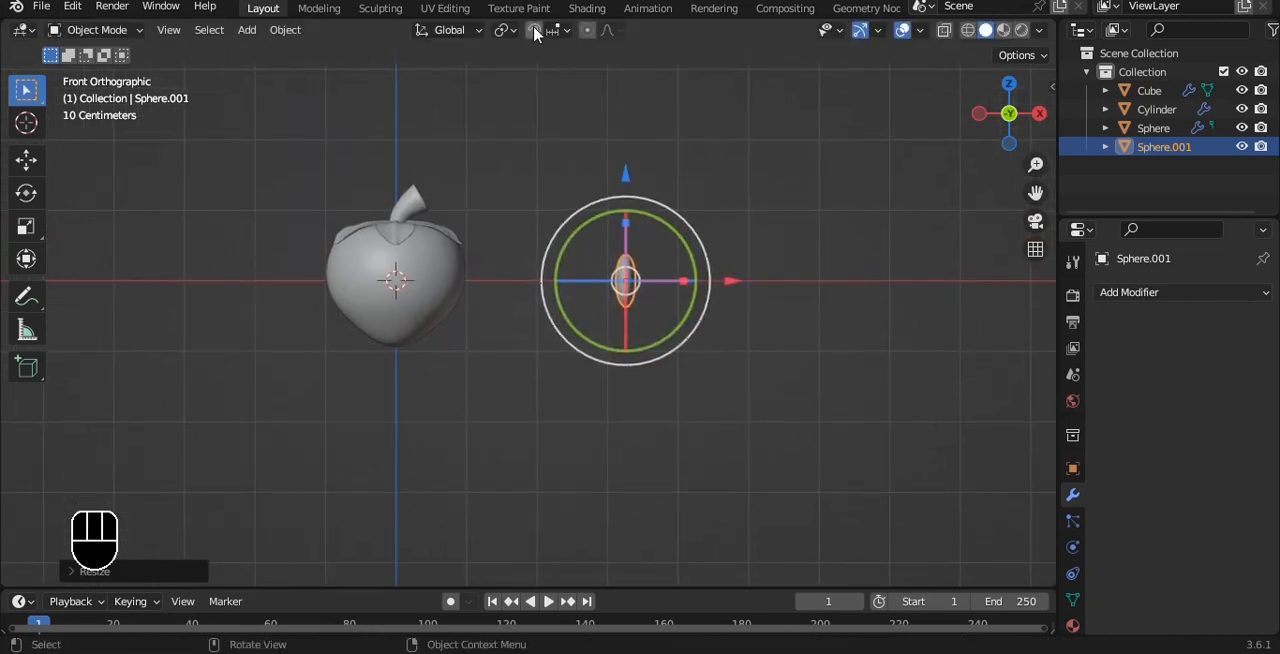
Enable Face Project snapping with Align Rotation to Target and Project Individual Elements, and let it also affect Rotate.
left_click(561, 32)
left_click(530, 147)
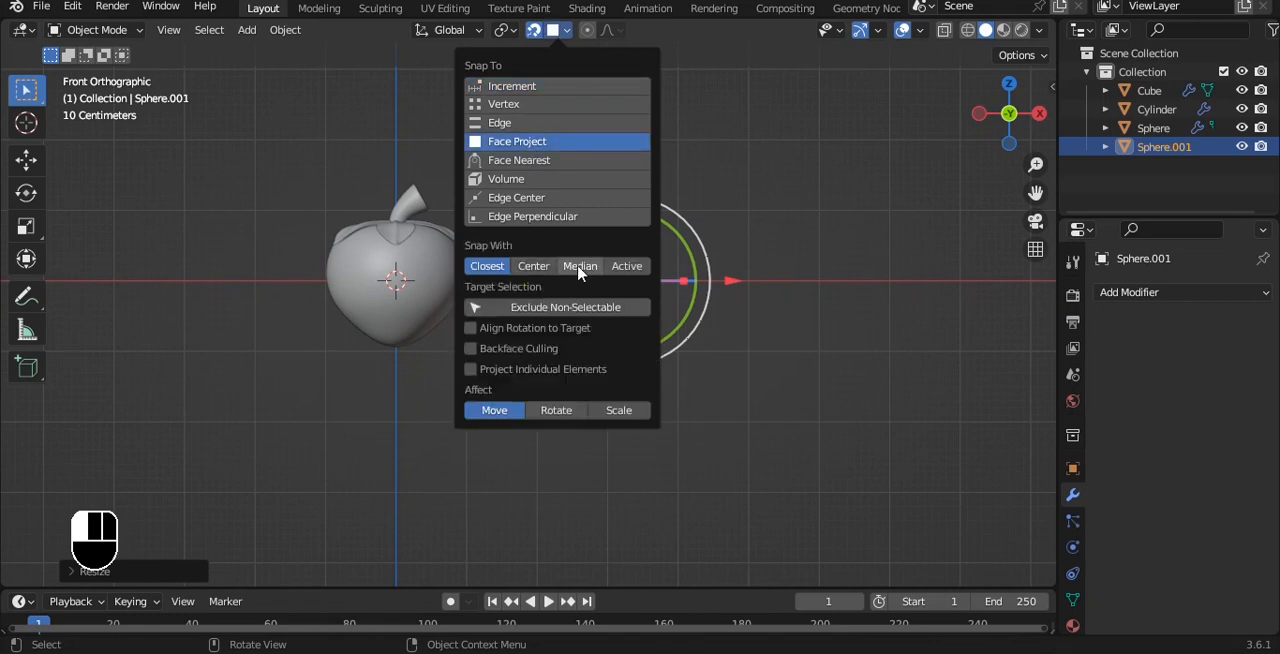
left_click(522, 369)
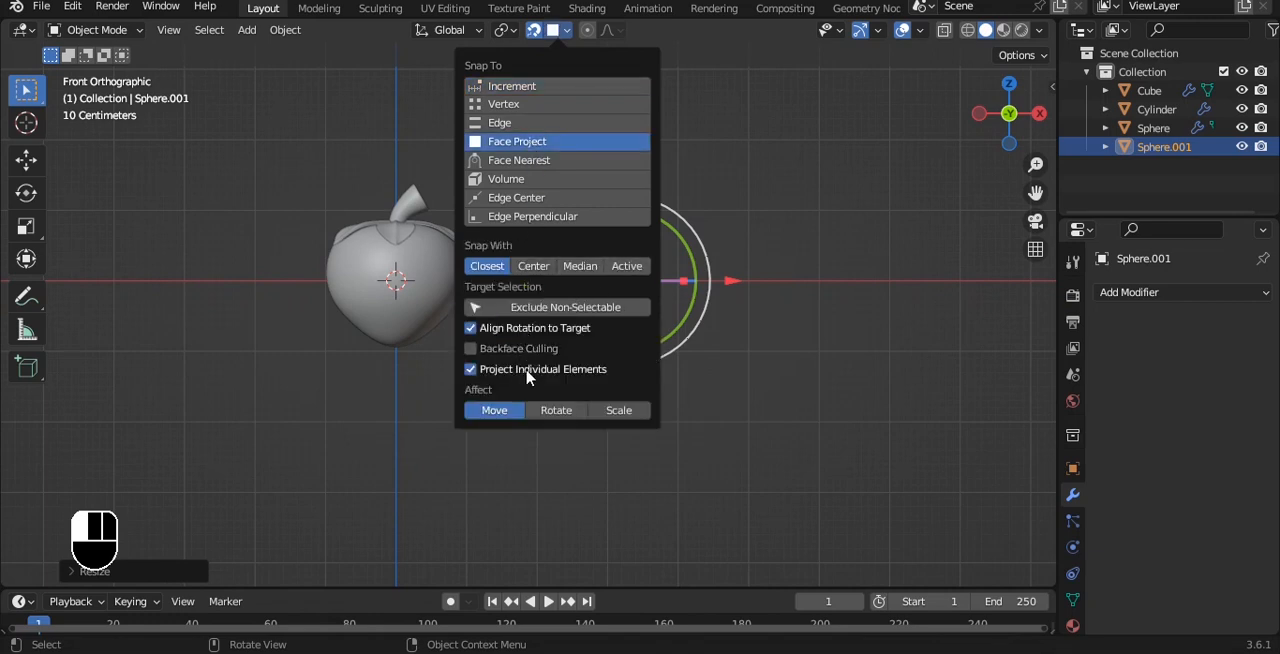
left_click(580, 410)
scroll(820, 280, "up", 3)
key("g")
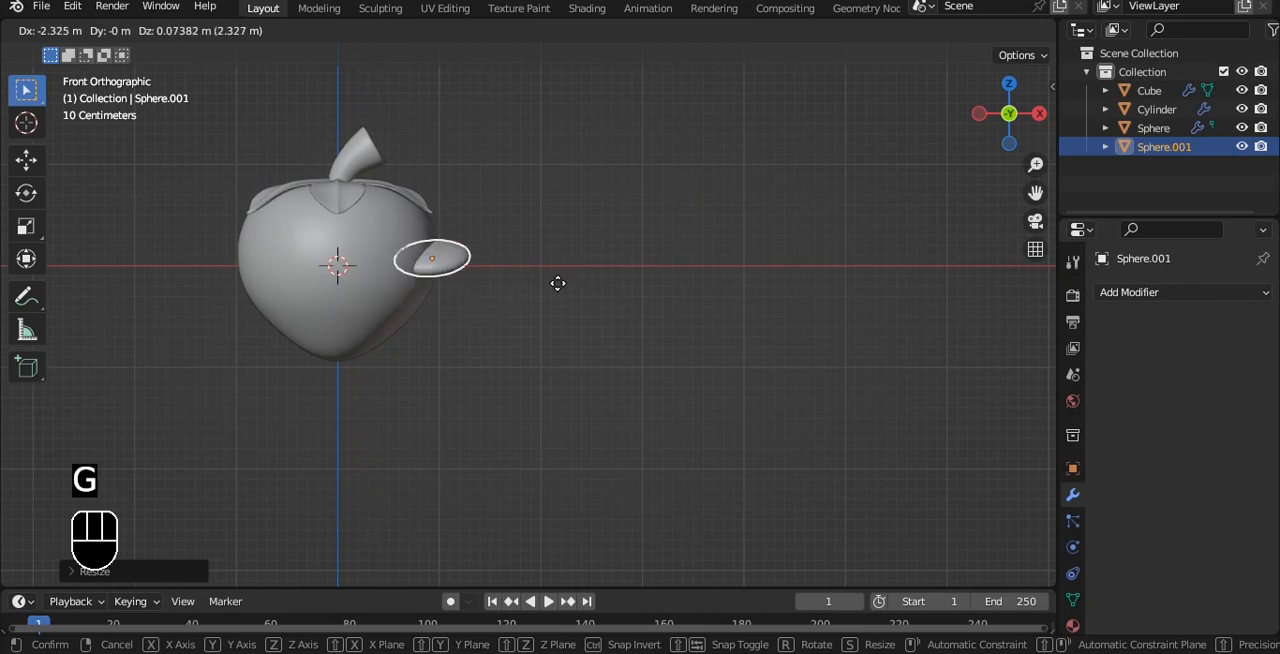
right_click(556, 268)
Add a level 3 Catmull-Clark subdivision to the seed in Object Mode.
scroll(748, 256, "up", 1)
left_click_drag(768, 248, 604, 266, "alt+shift")
scroll(614, 258, "up", 3)
key("Tab")
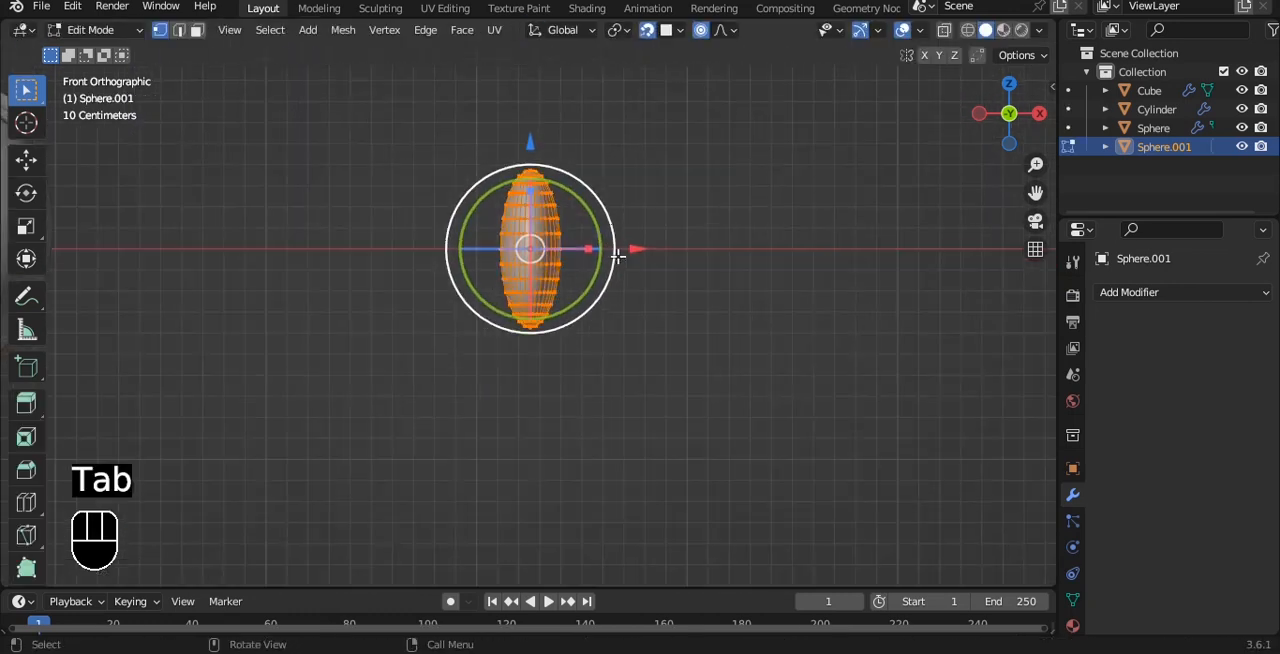
scroll(574, 289, "up", 5)
scroll(550, 366, "up", 4)
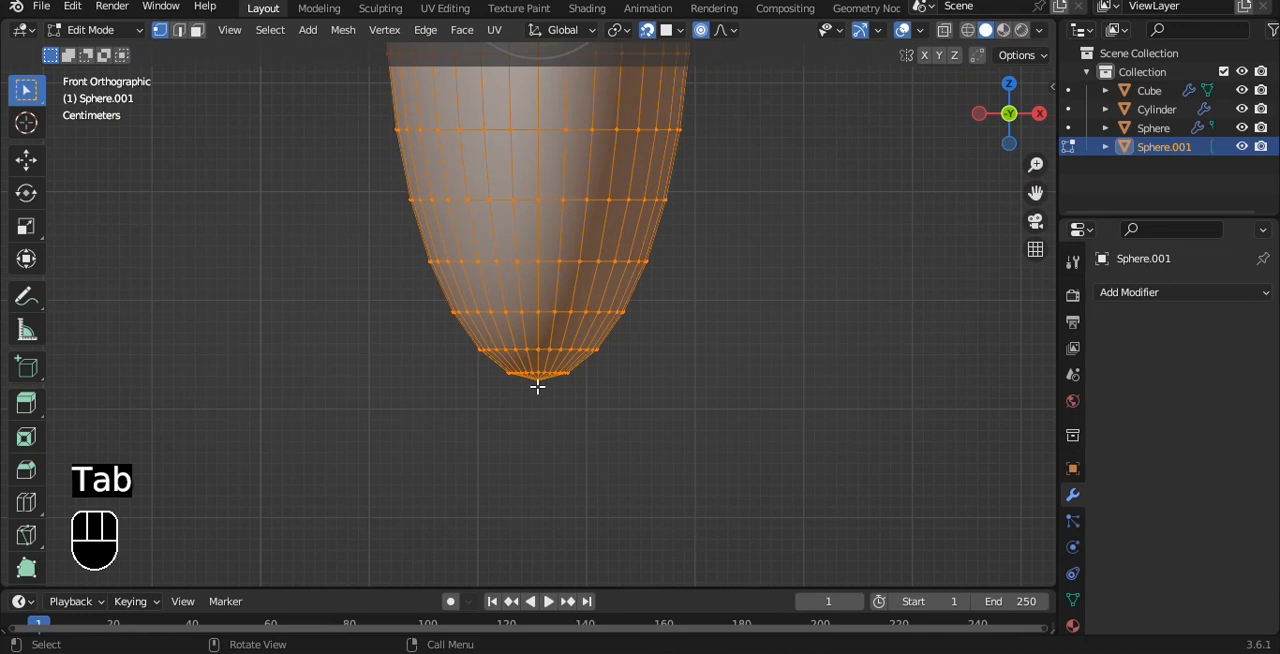
scroll(537, 386, "down", 5)
key("Tab")
key("ctrl+3")
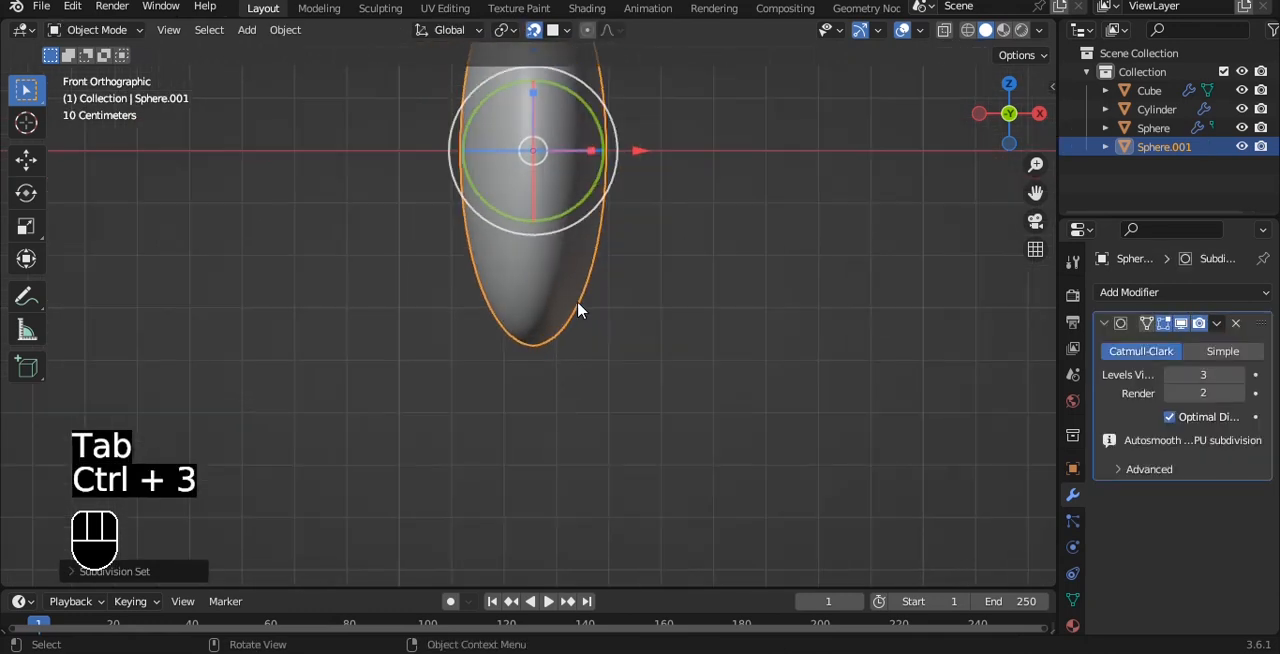
Scale the seed down along Y to make it slender.
key("Tab")
In Edit Mode, snap the 3D cursor to the seed's selected bottom tip vertex.
key("Tab")
middle_click_drag(608, 289, 484, 208)
key("s")
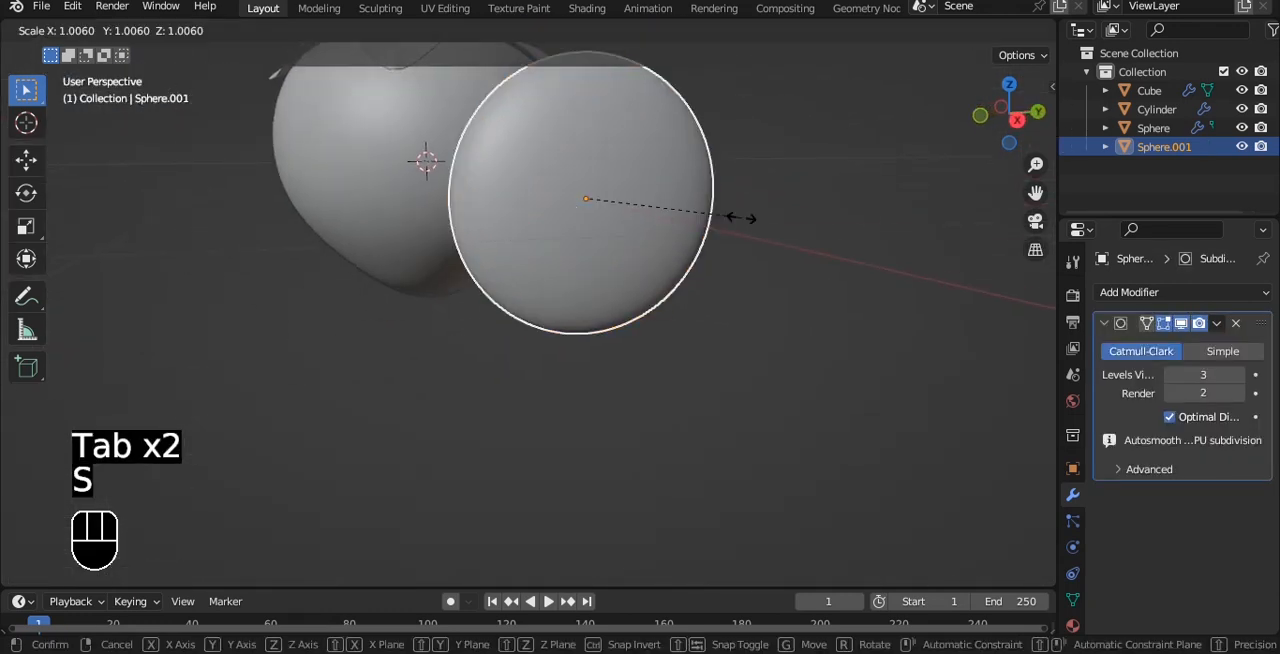
key("y")
left_click(644, 229)
key("Tab")
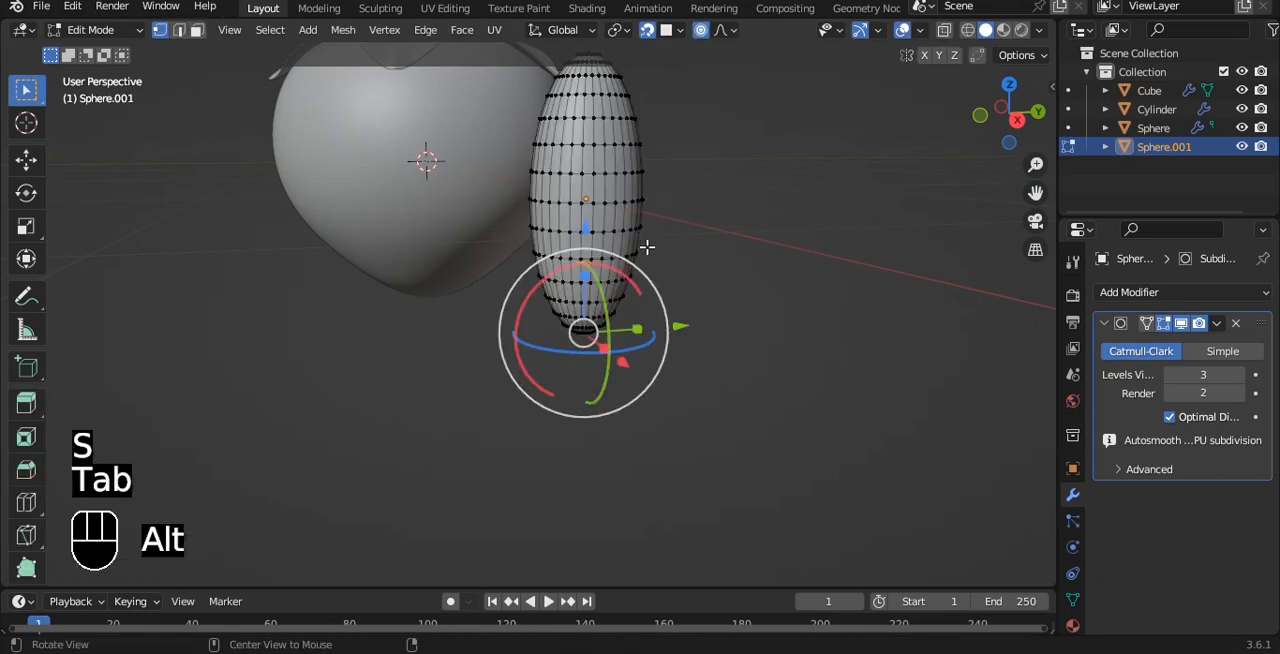
left_click_drag(647, 247, 748, 251, "alt")
key("grave")
left_click(671, 270)
key("grave")
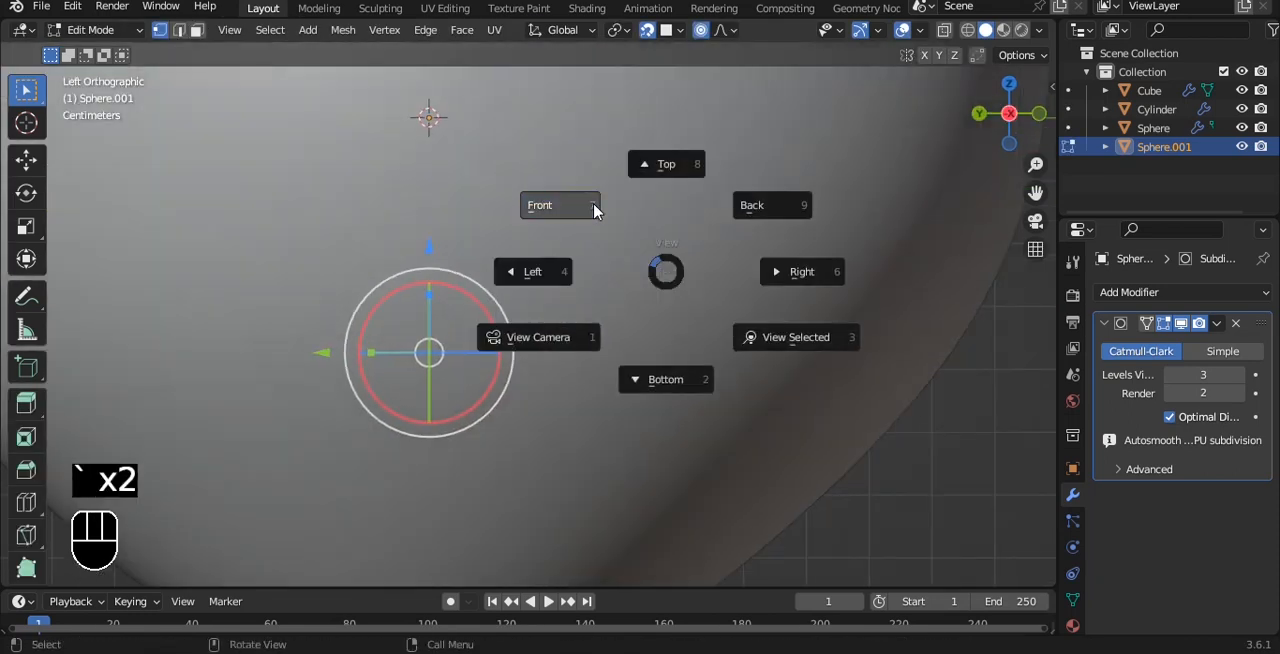
left_click(594, 210)
key("a")
scroll(583, 374, "up", 3)
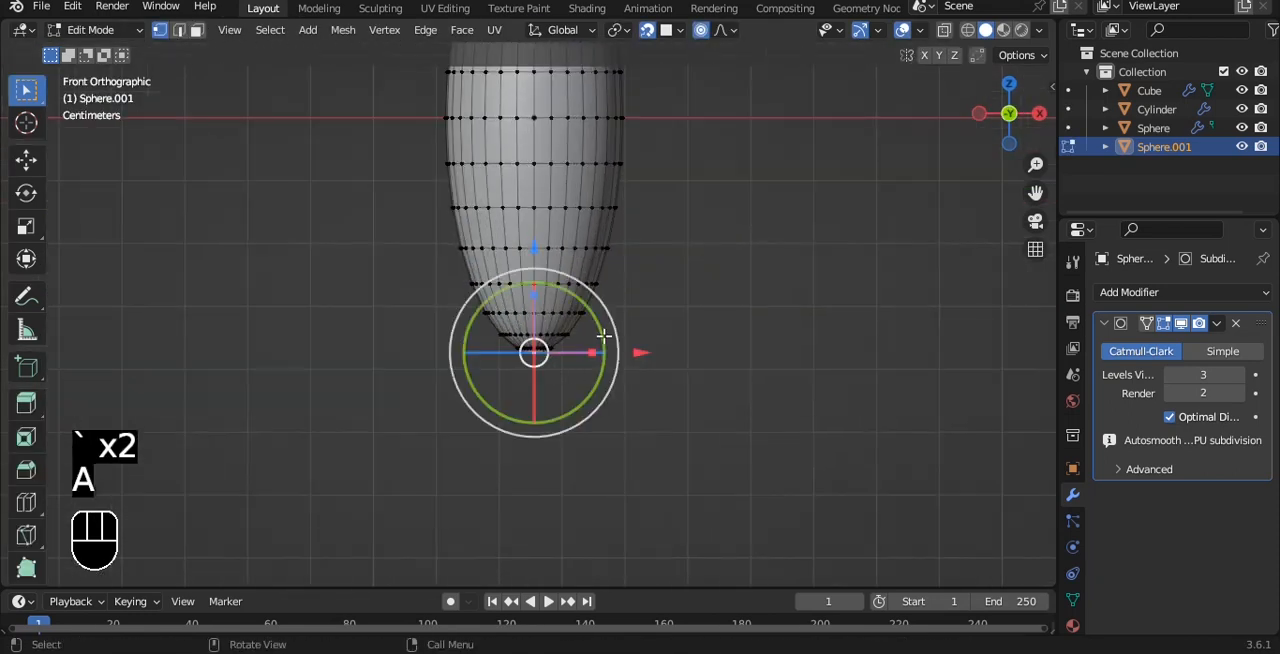
key("shift+s")
left_click(706, 262)
Return to Object Mode and set the seed's origin to the 3D cursor.
key("Tab")
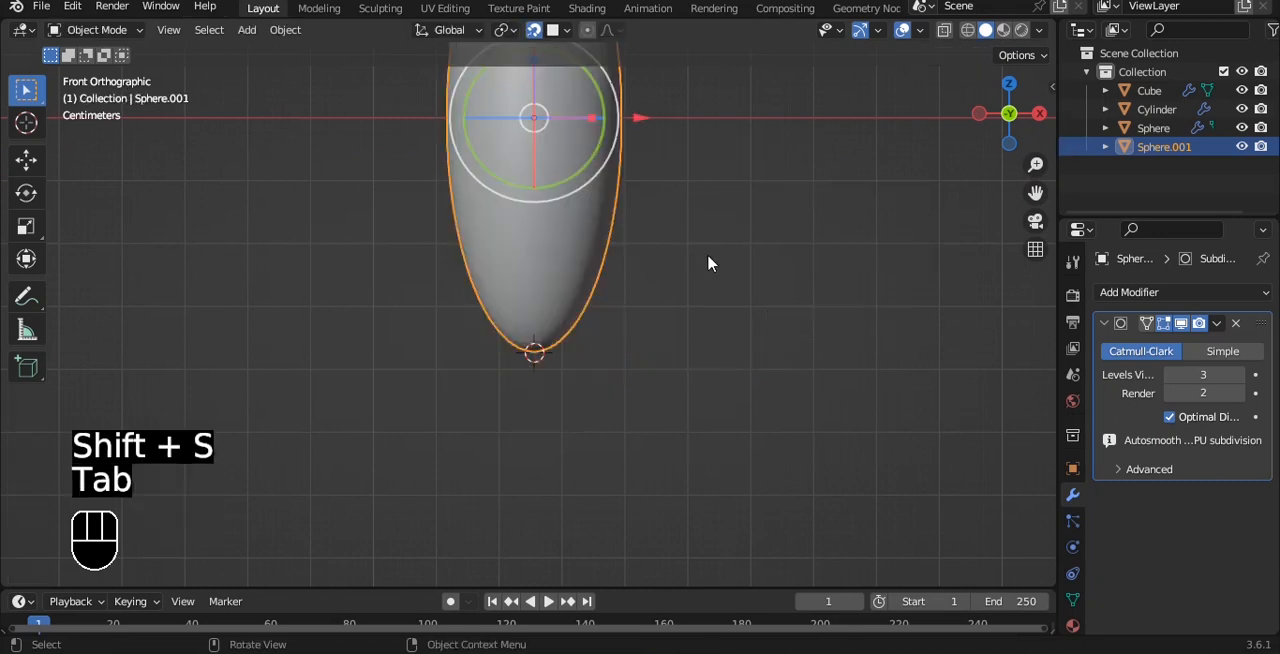
key("q")
left_click(694, 292)
scroll(620, 240, "down", 3)
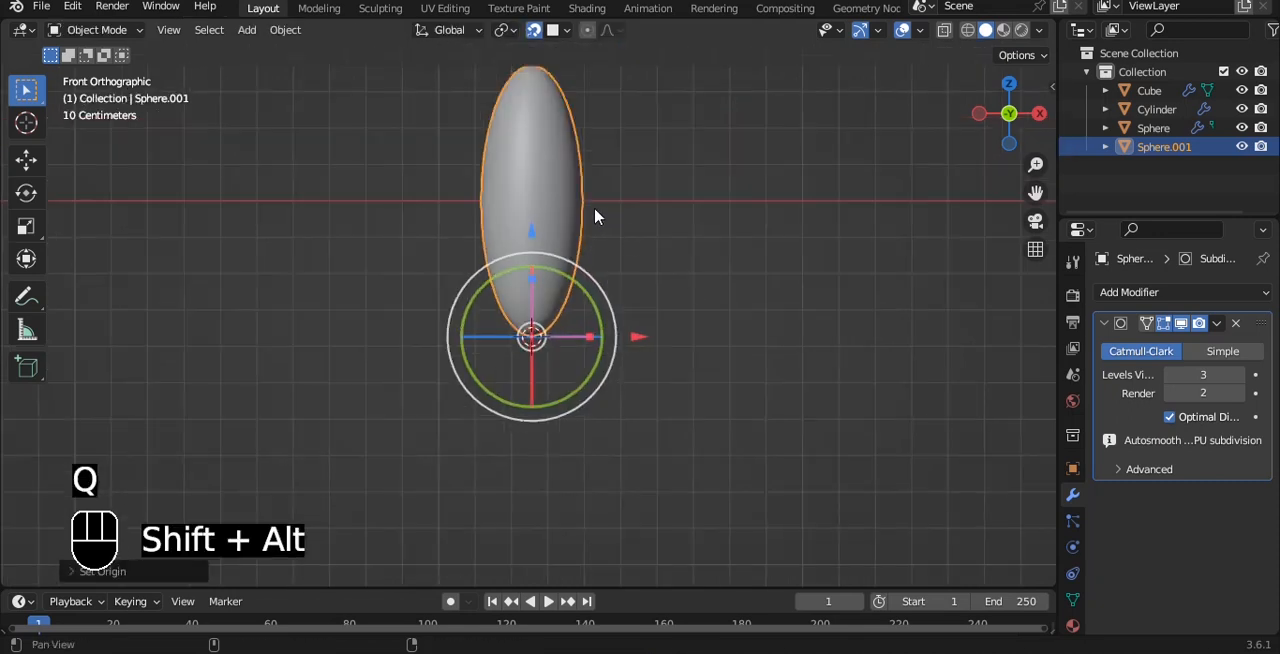
Stretch the seed along X in the top view.
key("grave")
left_click(692, 82)
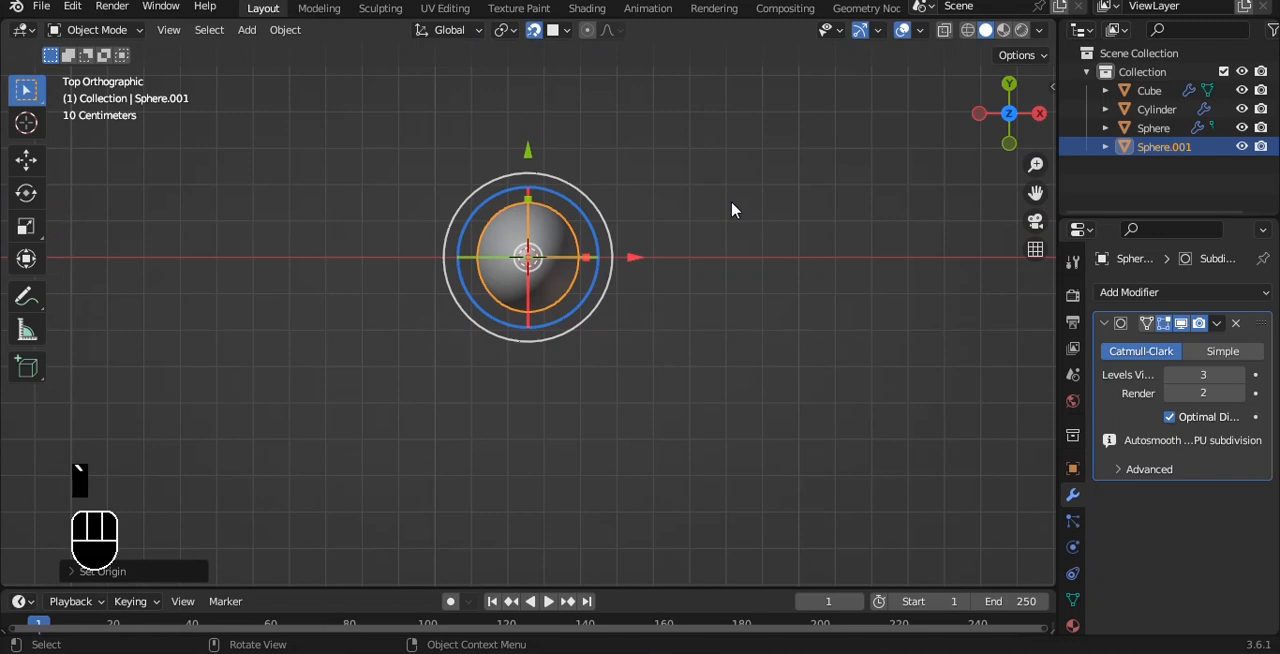
key("s")
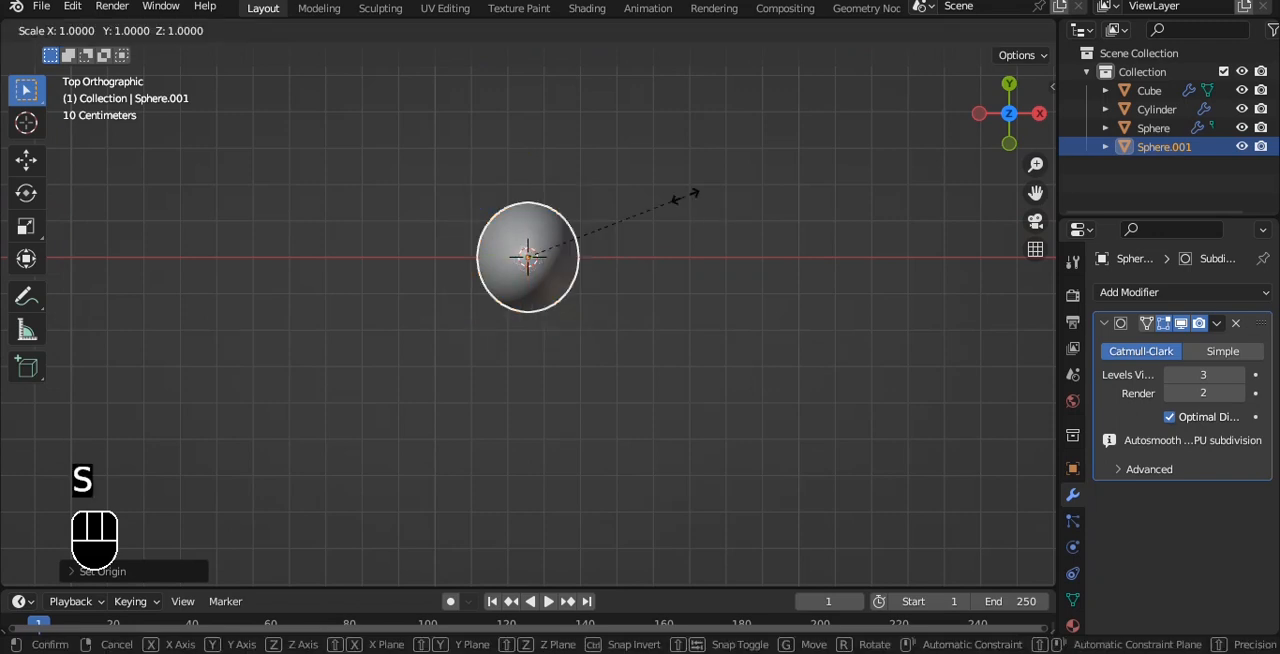
key("x")
left_click(880, 211)
Flatten the seed along Z in the front view.
key("grave")
left_click(838, 233)
key("s")
key("z")
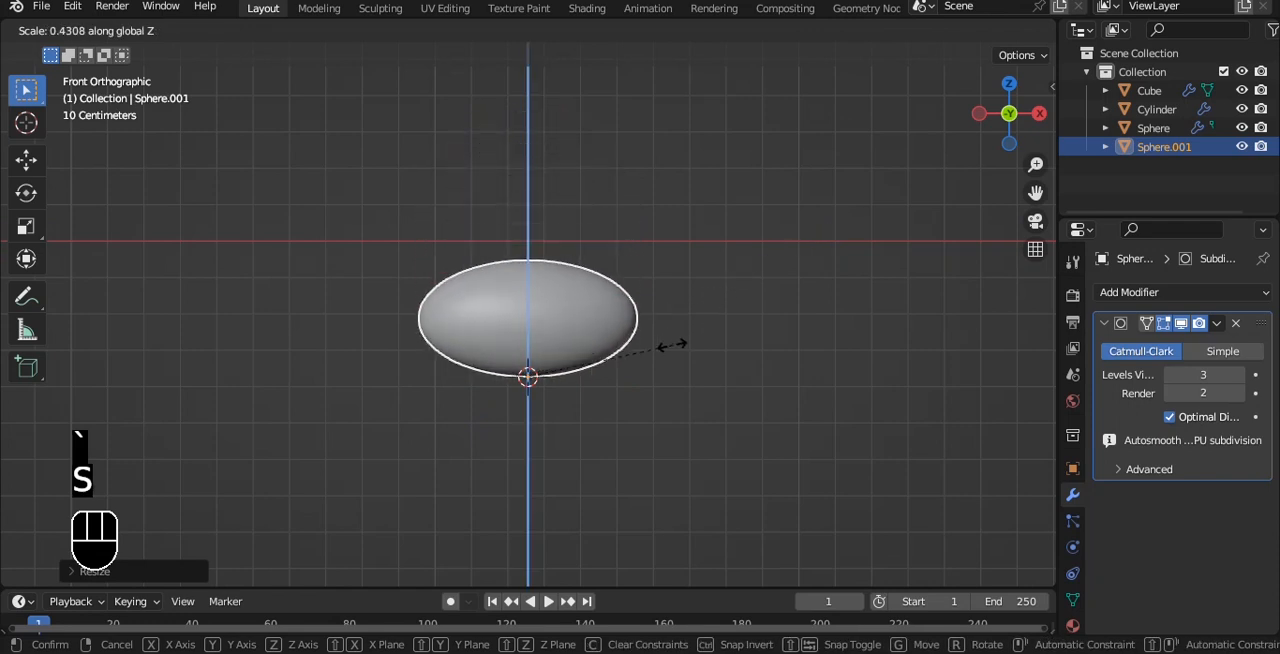
left_click(607, 384)
Narrow the seed along Y in the top view.
middle_click_drag(580, 400, 622, 443)
key("grave")
left_click(651, 266)
key("s")
key("y")
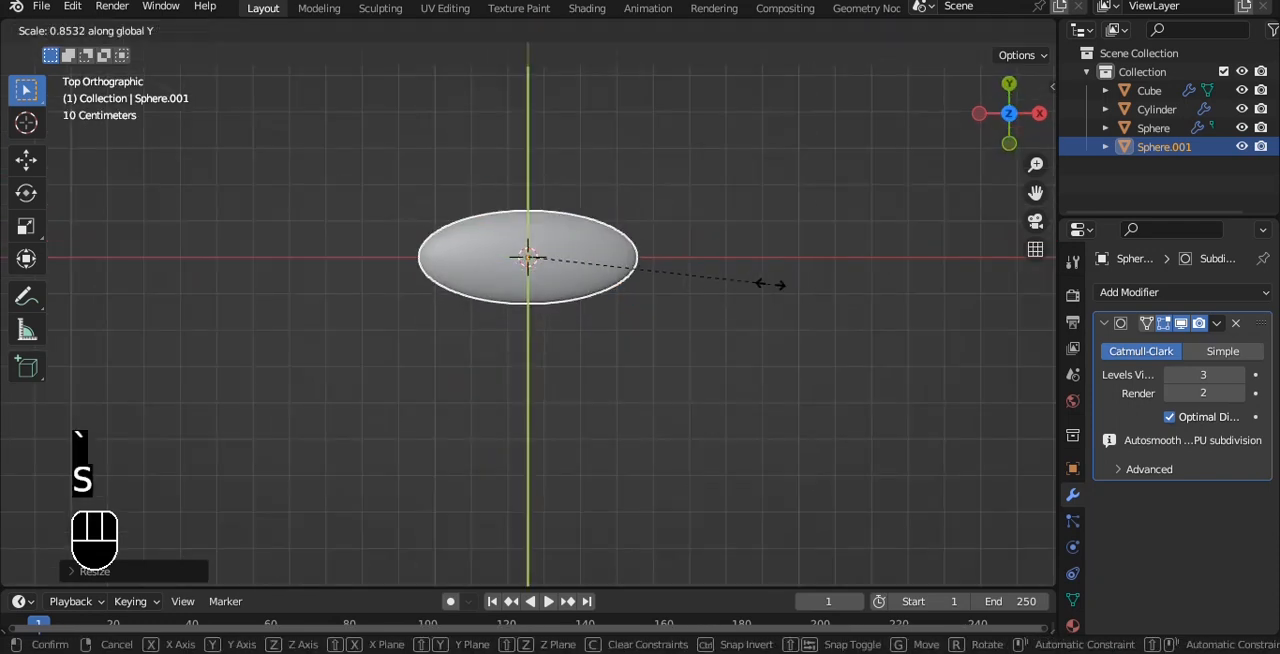
left_click(729, 289)
Duplicate the seed and snap the copy onto the edge of the strawberry body in the front view.
key("grave")
left_click(634, 209)
left_click_drag(634, 209, 565, 337, "ctrl+alt")
left_click_drag(565, 337, 748, 333, "alt+shift")
key("shift+d")
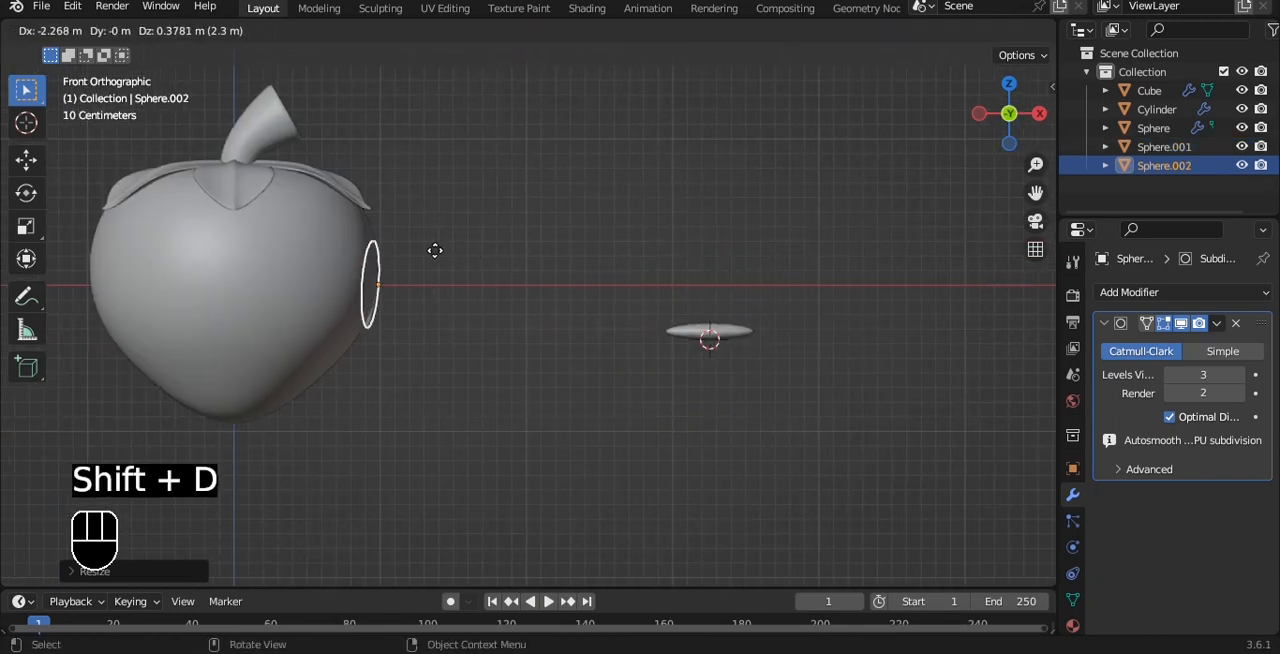
right_click(451, 270)
left_click_drag(538, 89, 663, 114, "alt+shift")
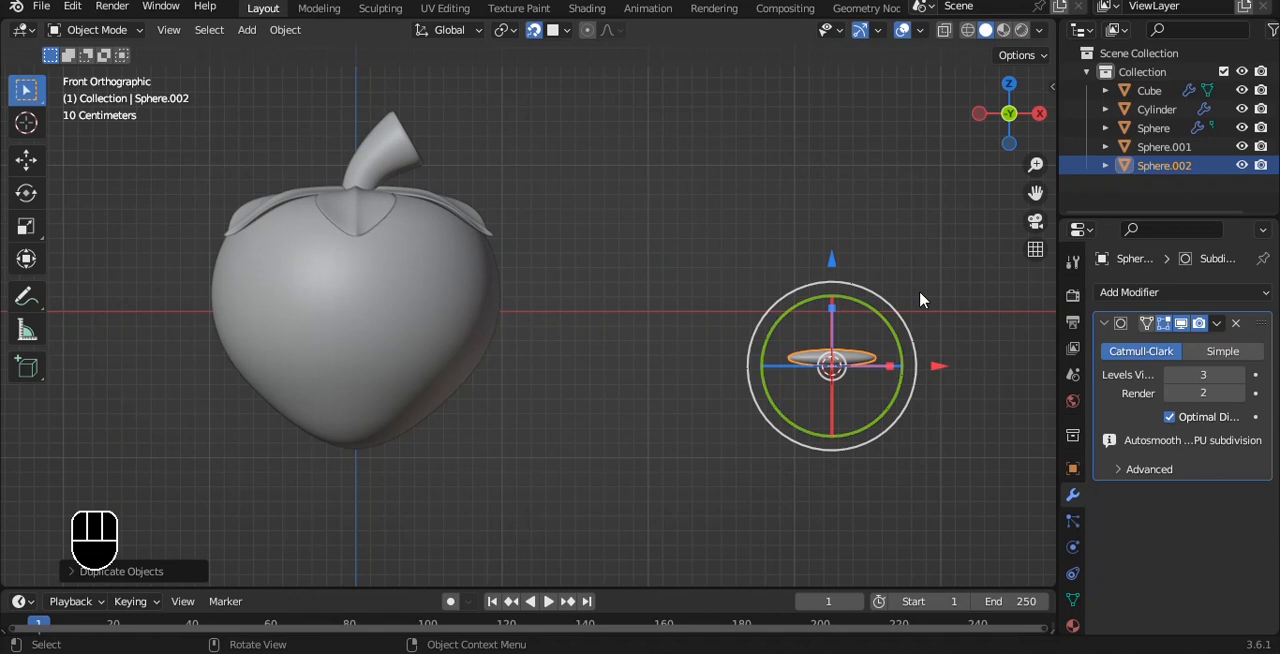
key("g")
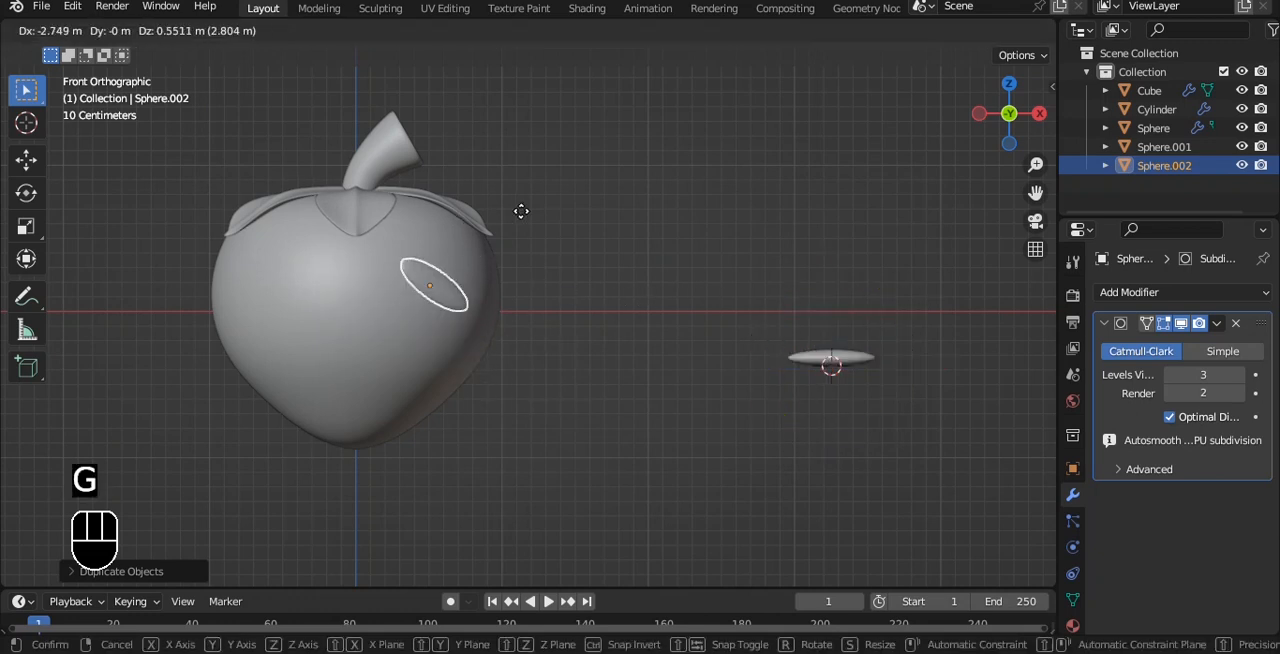
left_click(583, 239)
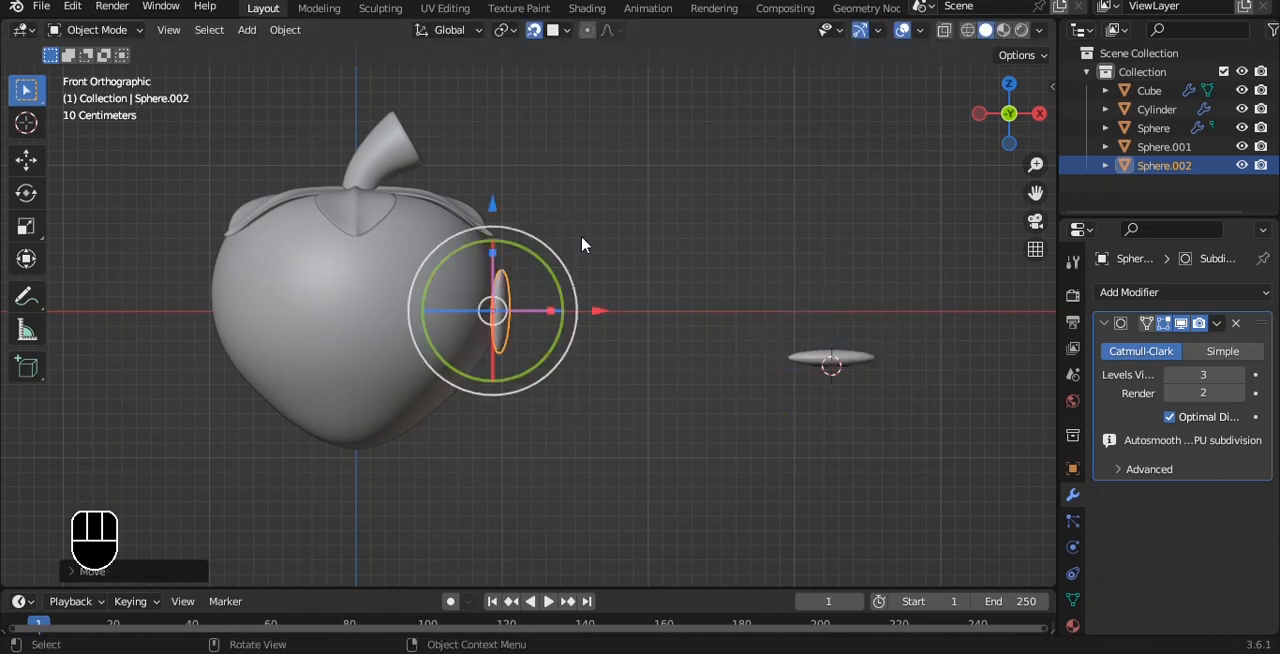
Scale the attached seed copy down uniformly in the right view and rotate it slightly on the body's surface.
key("grave")
left_click(686, 291)
scroll(665, 288, "up", 3)
key("s")
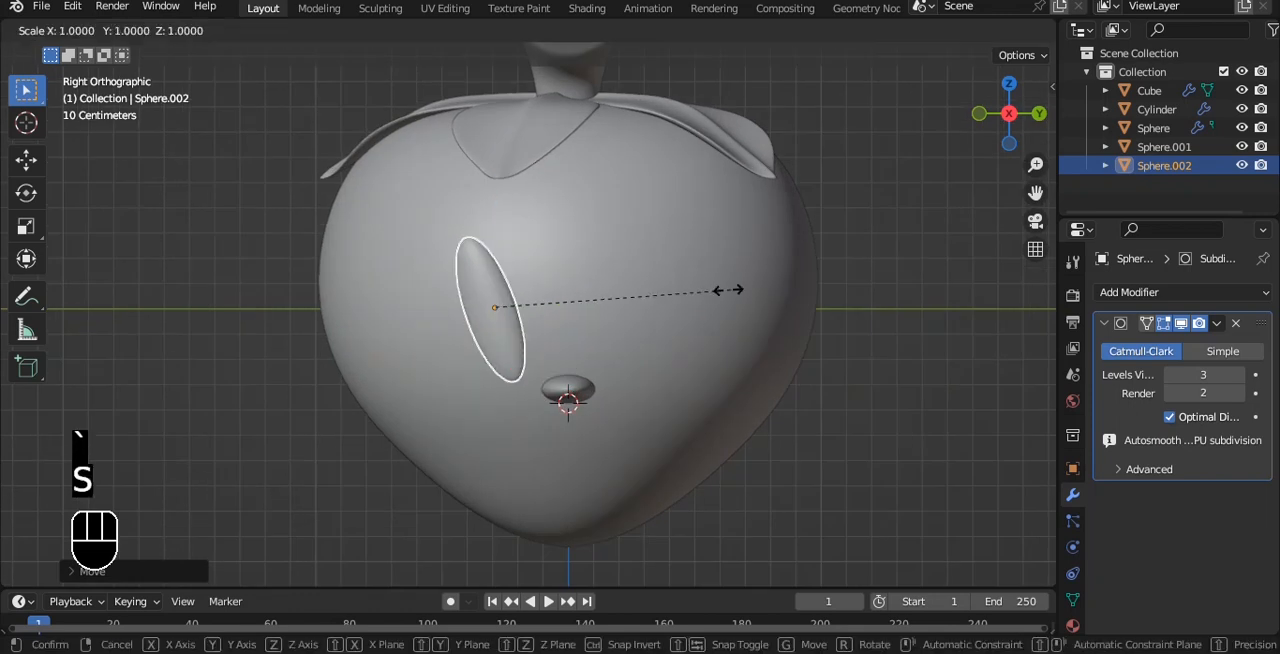
left_click(640, 301)
left_click_drag(566, 277, 586, 252)
scroll(586, 249, "up", 1)
middle_click_drag(586, 249, 613, 274, "alt")
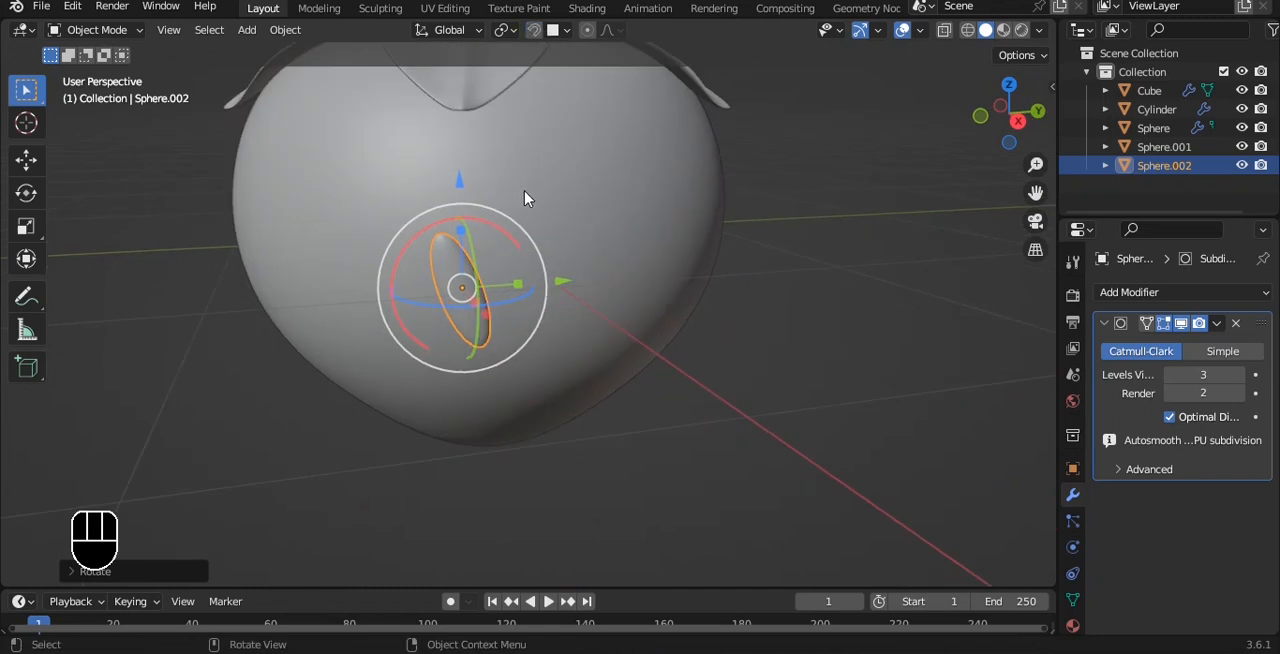
Undo the last adjustment to the attached seed and return to the front view.
key("grave")
left_click_drag(554, 258, 580, 289)
mouse_move(580, 289)
middle_mouse_down("alt")
mouse_move(831, 283)
mouse_move(641, 212)
mouse_move(586, 271)
middle_mouse_up("alt")
left_click_drag(533, 257, 527, 267)
left_click_drag(548, 313, 536, 300)
key("ctrl+z")
scroll(646, 240, "down", 4)
left_click(646, 240)
middle_click_drag(646, 240, 506, 208, "alt")
key("grave")
left_click(470, 186)
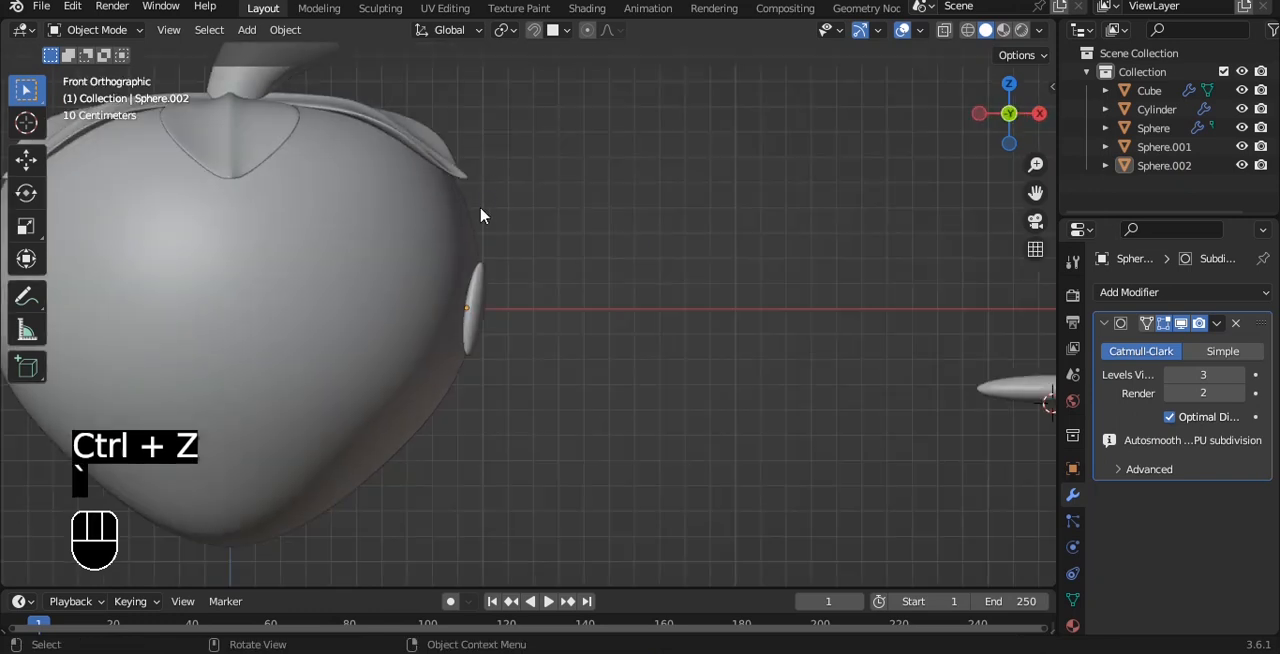
Duplicate the attached seed three times and snap the copies onto the front of the strawberry body.
left_click(480, 284)
middle_click_drag(524, 112, 607, 121, "shift")
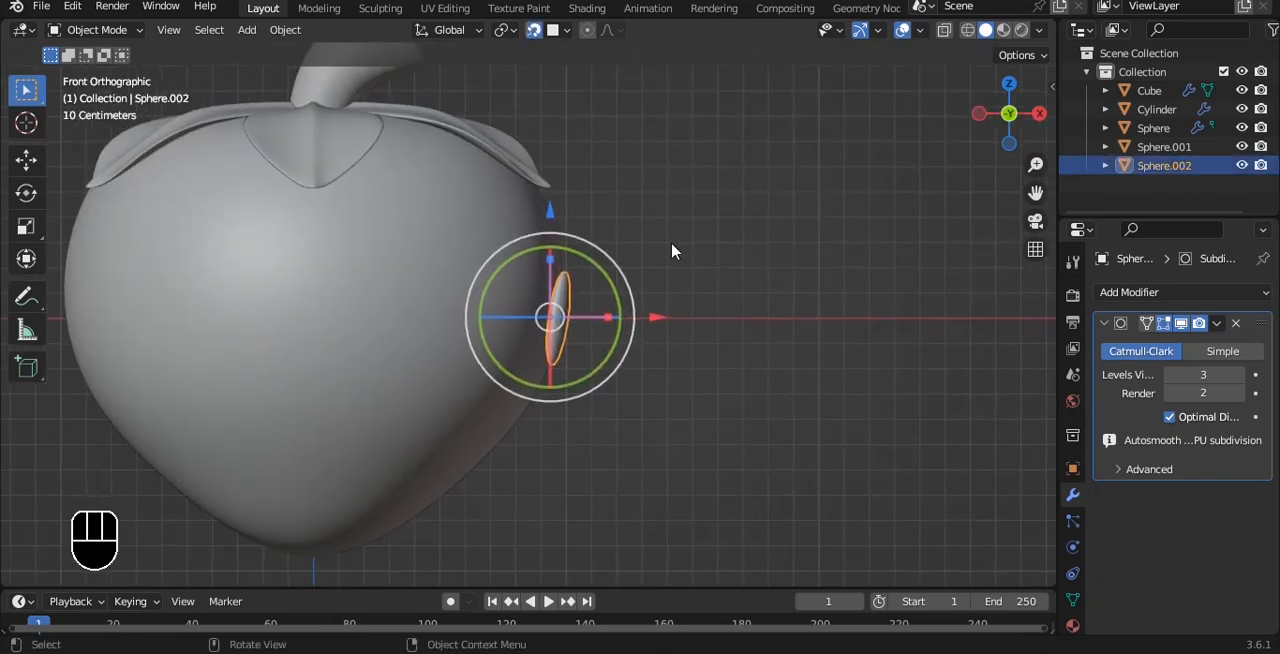
key("g")
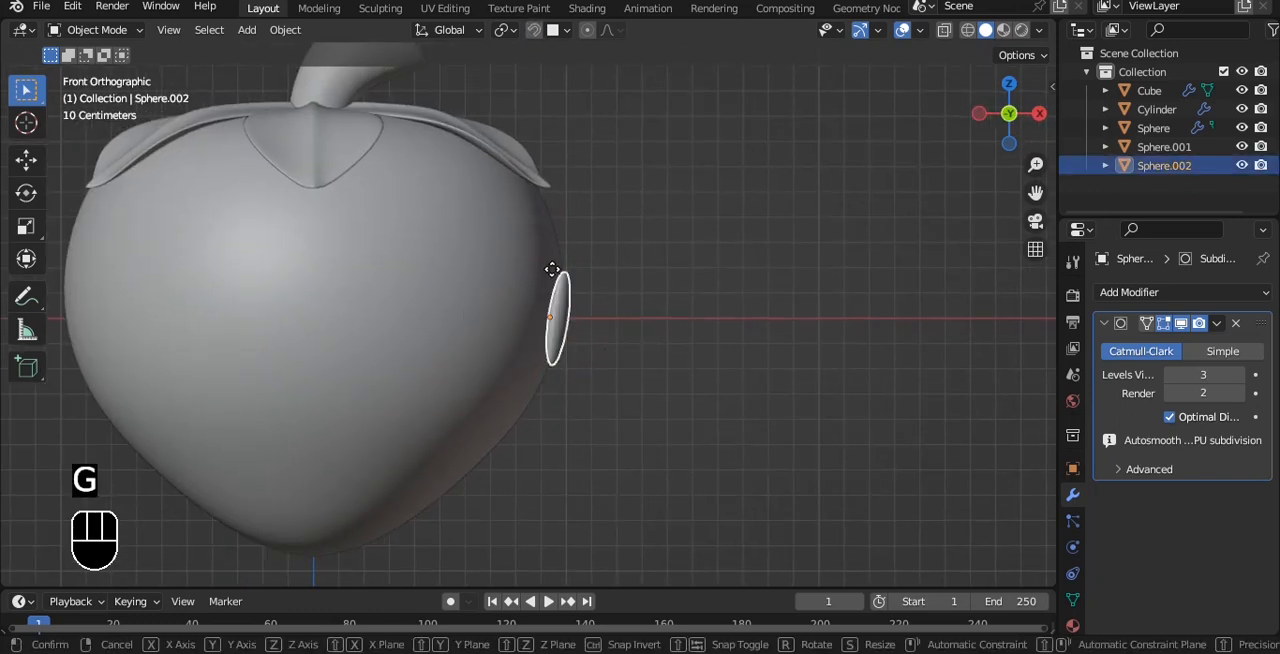
right_click(362, 256)
key("shift+d")
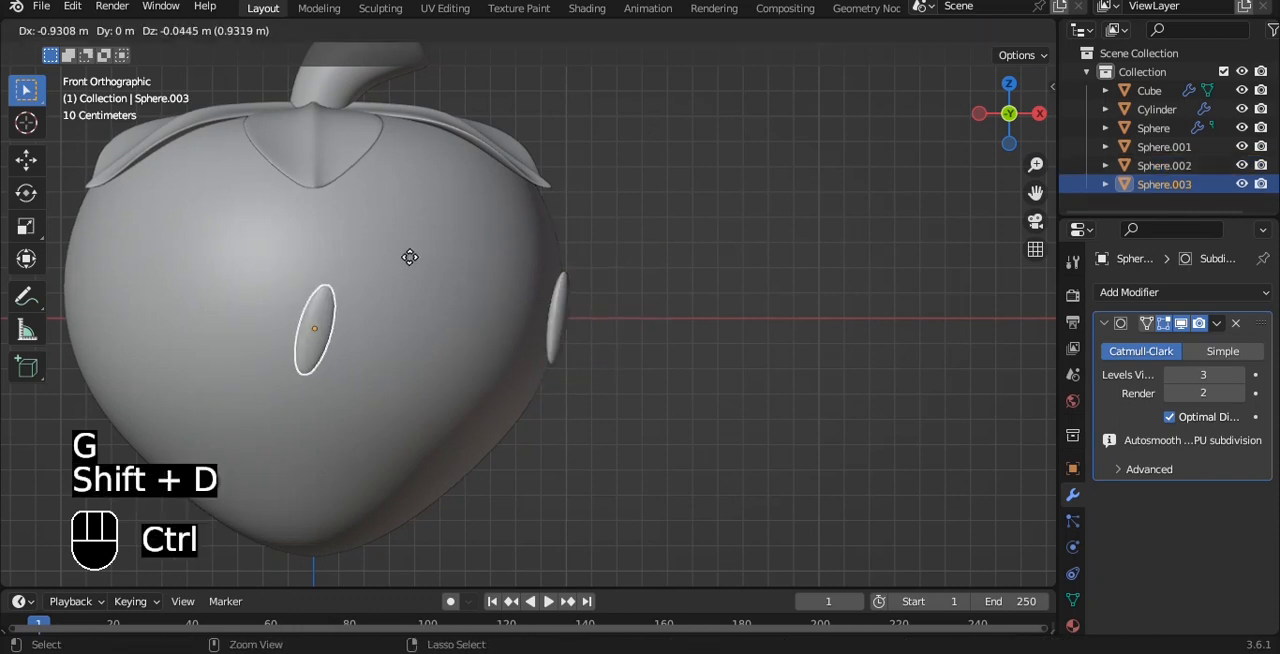
left_click(516, 190)
key("shift+d")
left_click(584, 300)
key("shift+d")
left_click(380, 357)
left_click_drag(380, 357, 537, 320, "alt")
Add four more snapped seed copies, spreading them over the remaining gaps on the strawberry's front.
key("grave")
left_click(449, 262)
middle_click_drag(537, 279, 584, 306, "shift")
key("shift+d")
left_click(540, 191)
left_click_drag(540, 191, 668, 156, "alt+shift")
key("shift+d")
left_click(590, 254)
key("shift+d")
left_click(543, 132)
left_click_drag(646, 266, 594, 206, "alt+shift")
key("shift+d")
left_click(793, 341)
In the right view, duplicate a seed twice, snapping one copy below the leaves and one near the tip.
left_click_drag(803, 272, 608, 325, "alt")
left_click(497, 246)
key("grave")
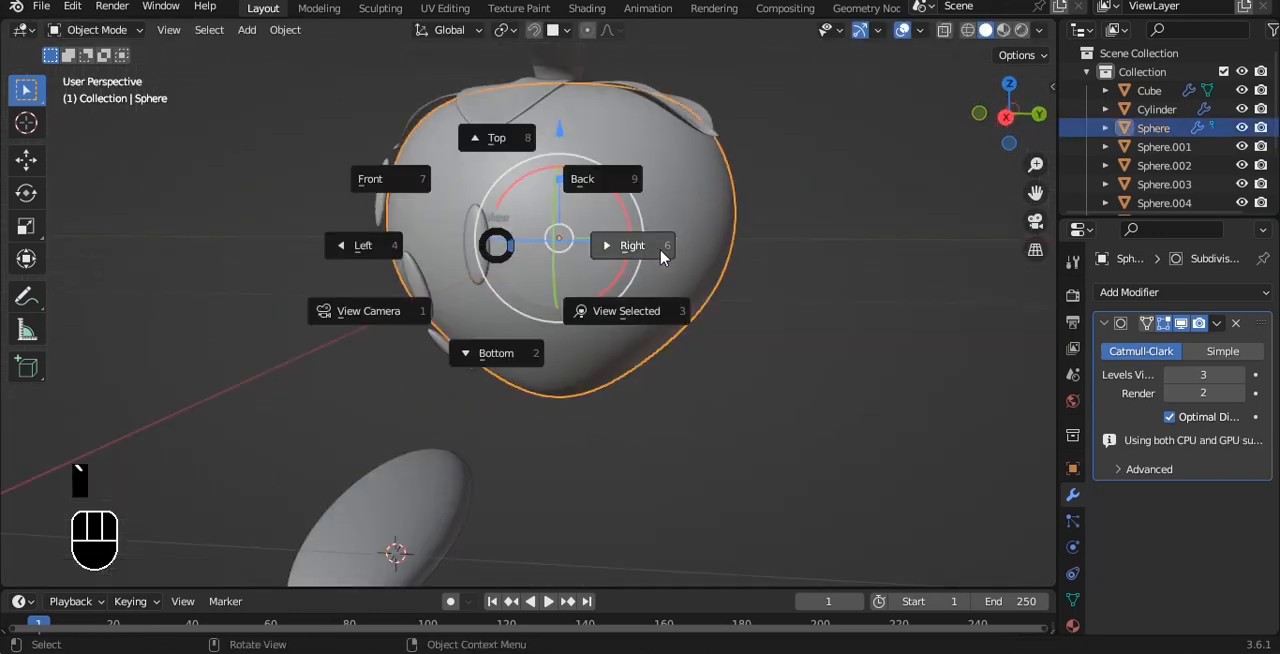
left_click(662, 258)
left_click(514, 243)
key("shift+d")
left_click(628, 166)
key("shift+d")
left_click(575, 346)
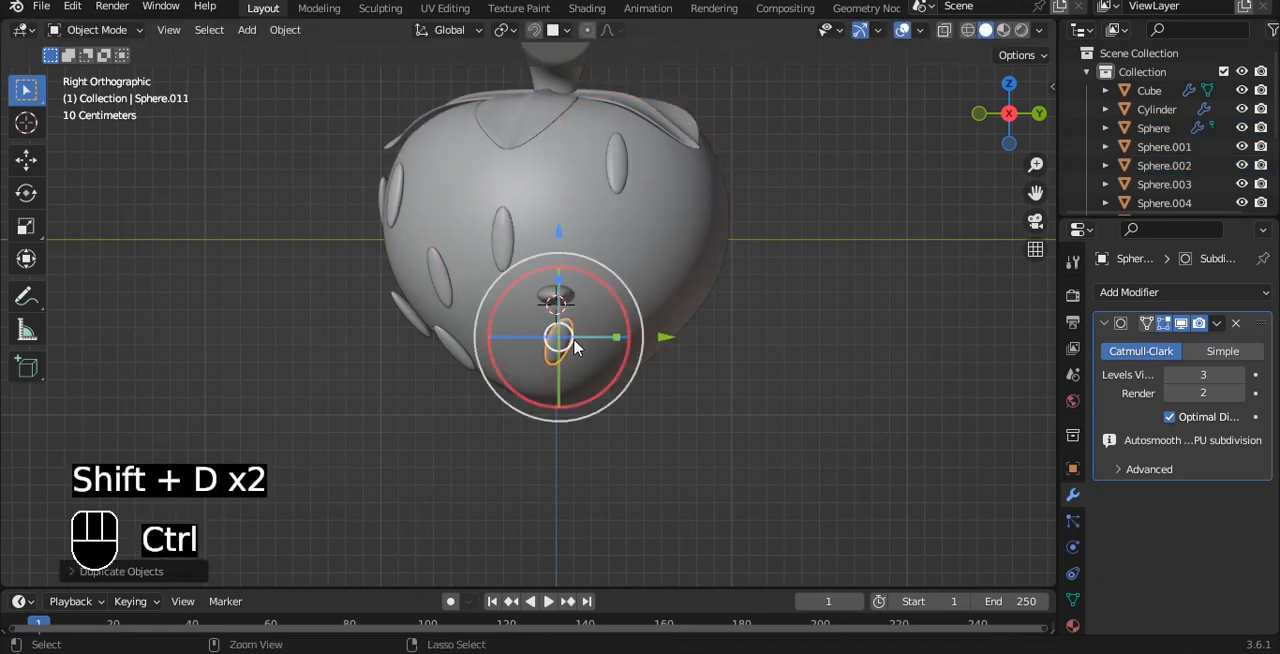
Add two more snapped seeds to the strawberry's right side, one at mid-height and one near the upper front.
left_click(534, 30)
key("shift+d")
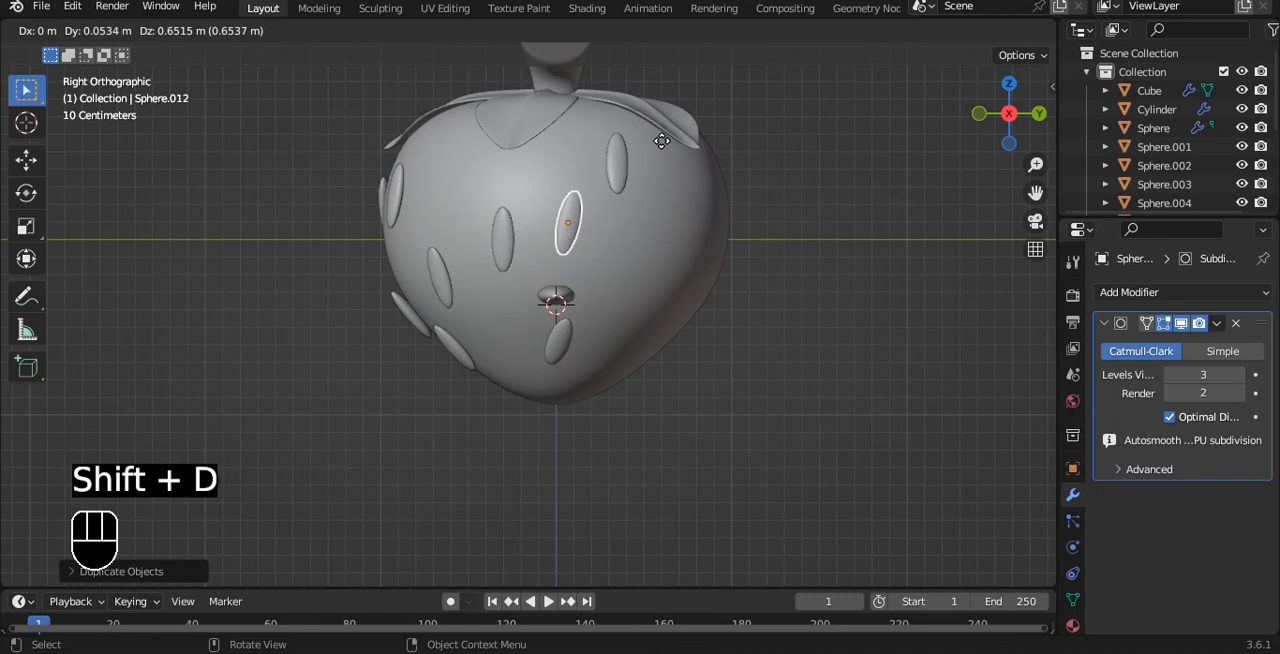
left_click(706, 189)
middle_click_drag(709, 209, 643, 203, "shift")
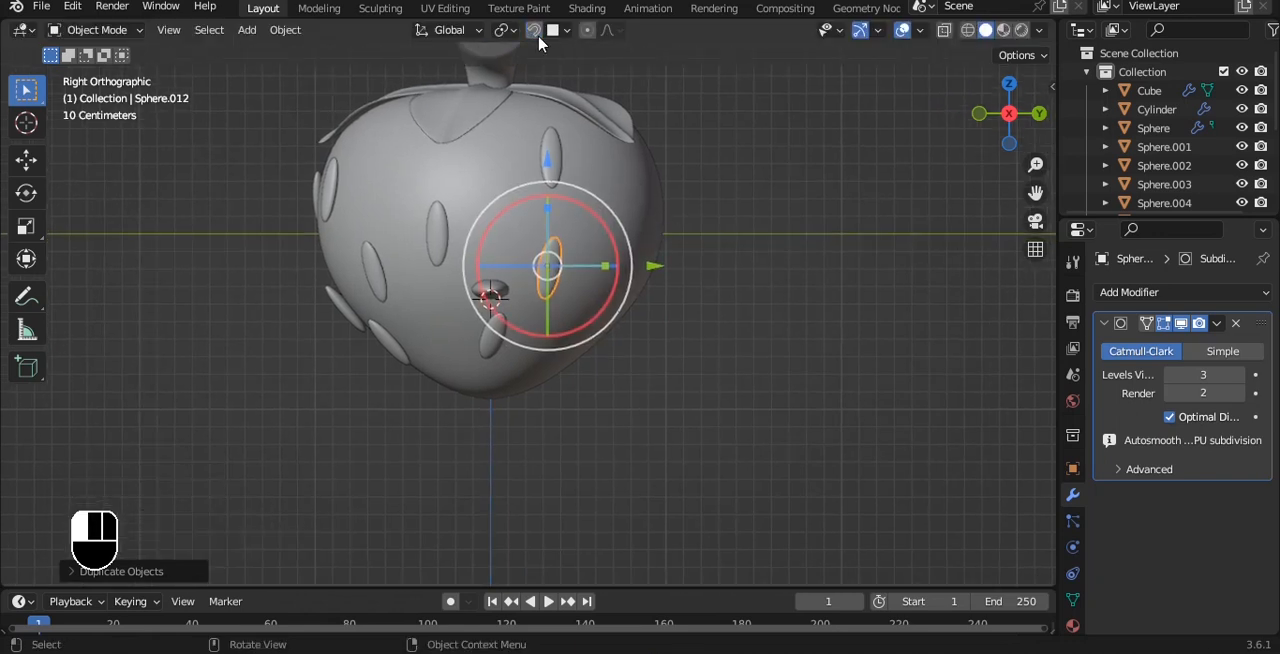
key("shift+d")
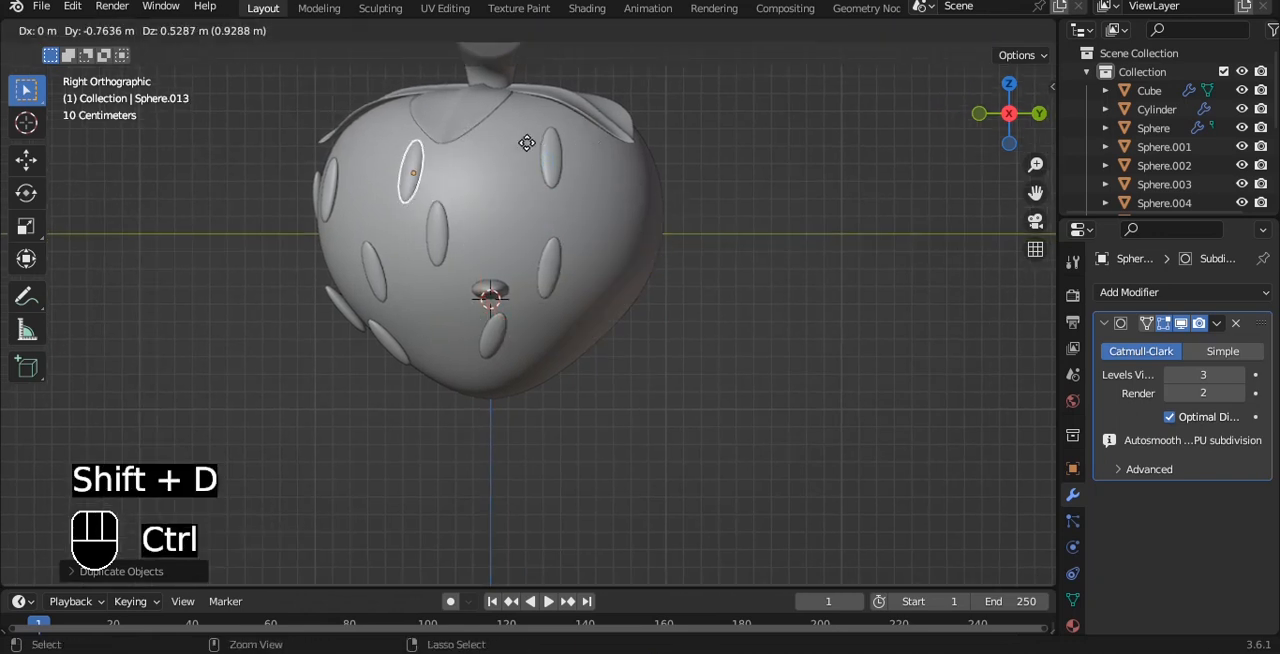
left_click(503, 139)
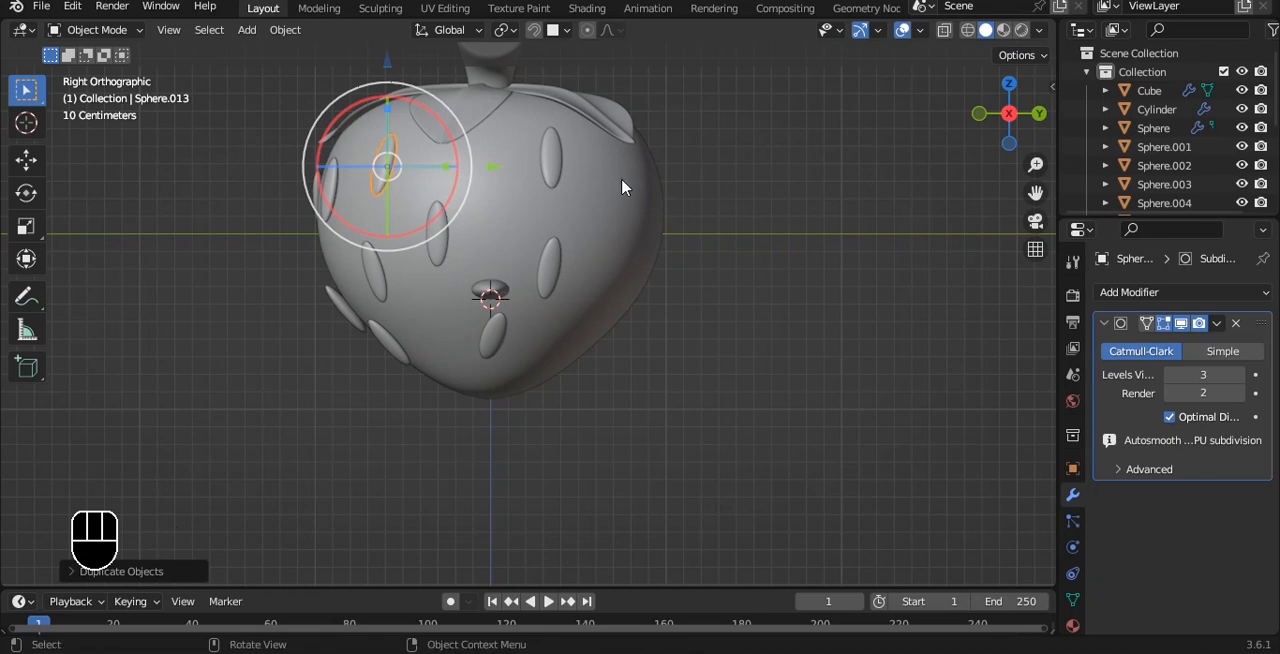
Duplicate the seed once more and snap this copy onto the back of the strawberry in the back view.
key("shift+d")
left_click(987, 234)
key("grave")
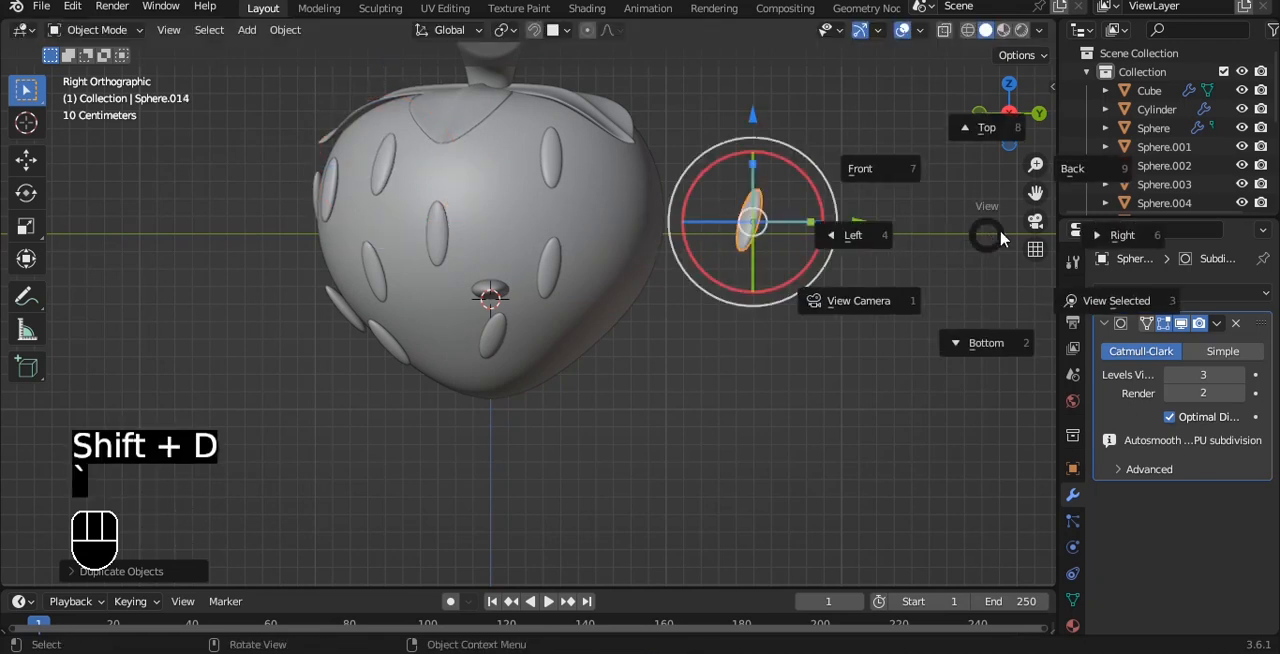
left_click(1091, 177)
key("g")
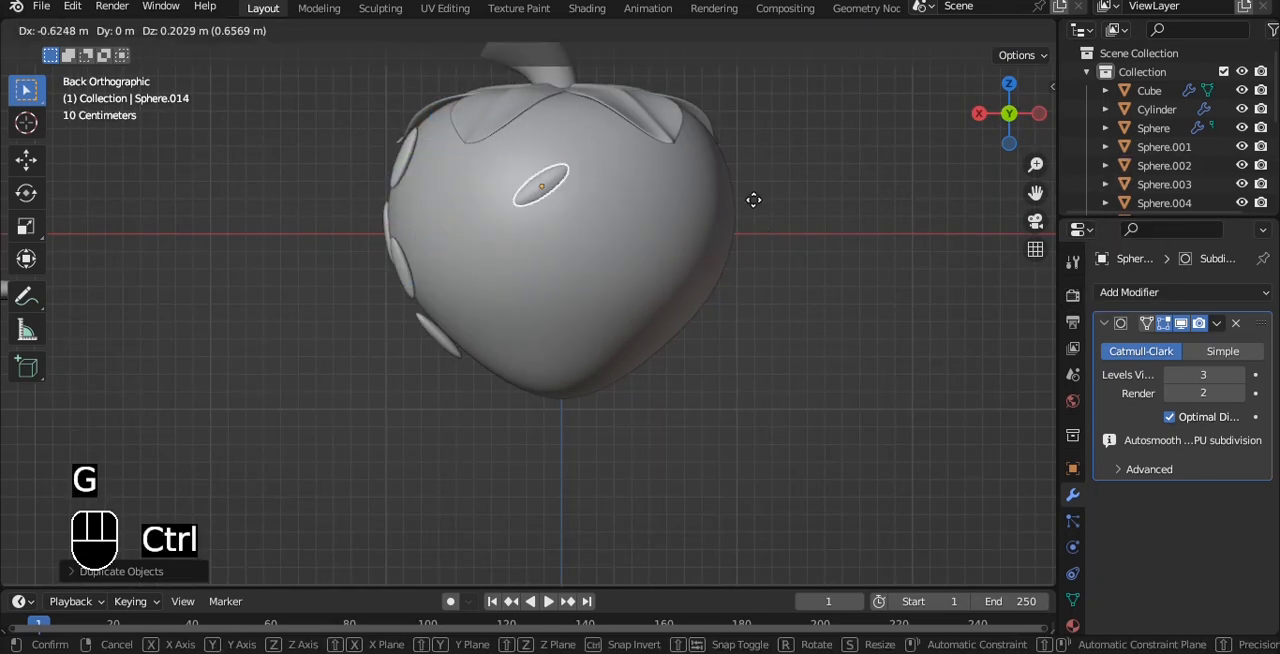
left_click(688, 209)
Duplicate seeds three times on the strawberry's back, snapping them below the leaves and toward the tip.
left_click_drag(589, 193, 722, 273, "alt+shift")
left_click_drag(674, 222, 663, 214)
key("shift+d")
left_click(639, 291)
key("shift+d")
left_click(745, 220)
key("shift+d")
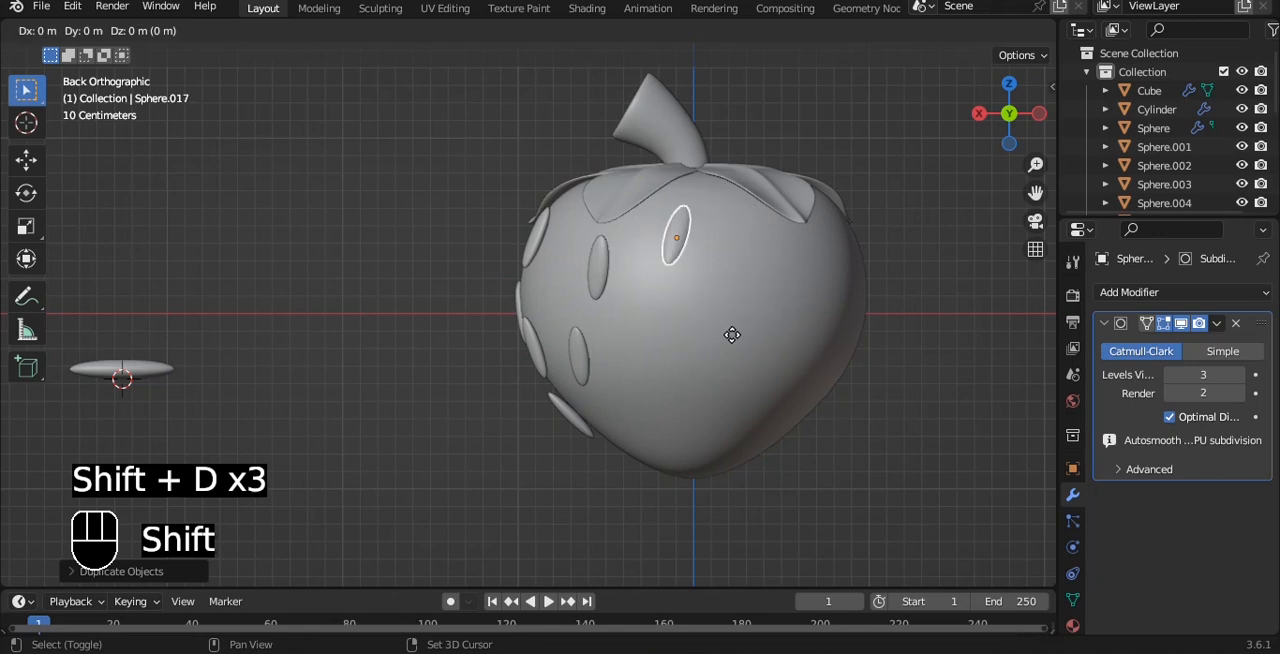
left_click(780, 337)
Add three more snapped seed copies across the middle of the strawberry's back.
key("shift+d")
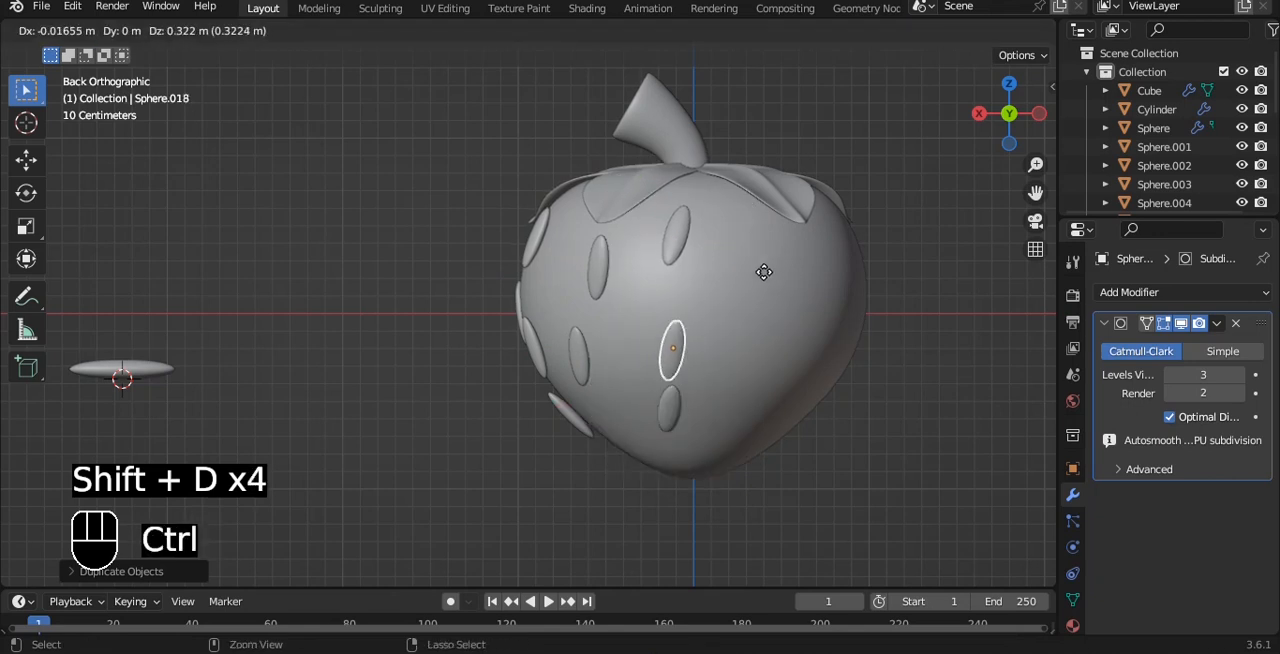
left_click(747, 251)
key("shift+d")
left_click(883, 202)
key("shift+d")
left_click(822, 305)
Fill the rest of the strawberry's back and its far edge with four more snapped seed copies.
middle_click_drag(826, 297, 815, 318)
key("shift+d")
left_click(888, 351)
key("shift+d")
left_click(929, 261)
middle_click_drag(929, 261, 870, 270)
key("shift+d")
left_click(990, 372)
key("shift+d")
left_click(1001, 150)
Check the seed distribution all around and scale the strawberry body up uniformly to about 1.02 in the front view.
scroll(900, 200, "down", 4)
middle_click_drag(883, 207, 962, 318)
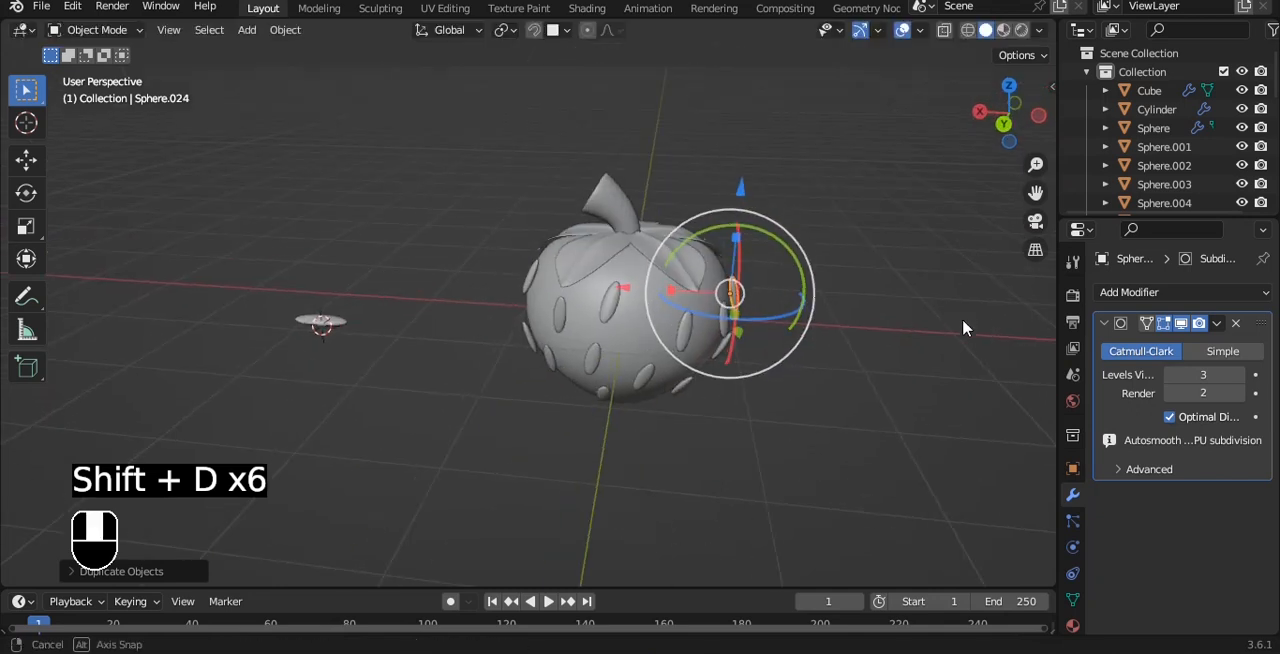
key("grave")
left_click(861, 246)
mouse_move(566, 347)
left_mouse_down("alt+shift")
mouse_move(693, 376)
mouse_move(640, 298)
mouse_move(664, 249)
mouse_move(575, 331)
left_mouse_up("alt+shift")
key("grave")
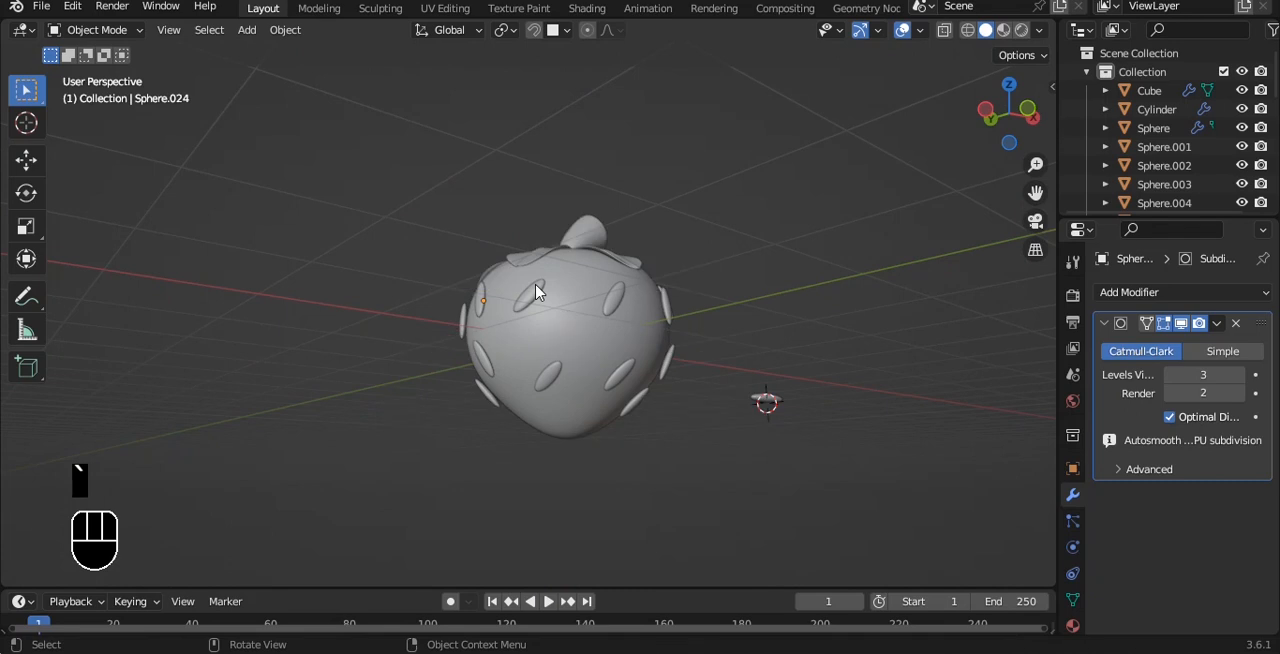
left_click(580, 334)
scroll(586, 331, "up", 3)
left_click(700, 291)
key("s")
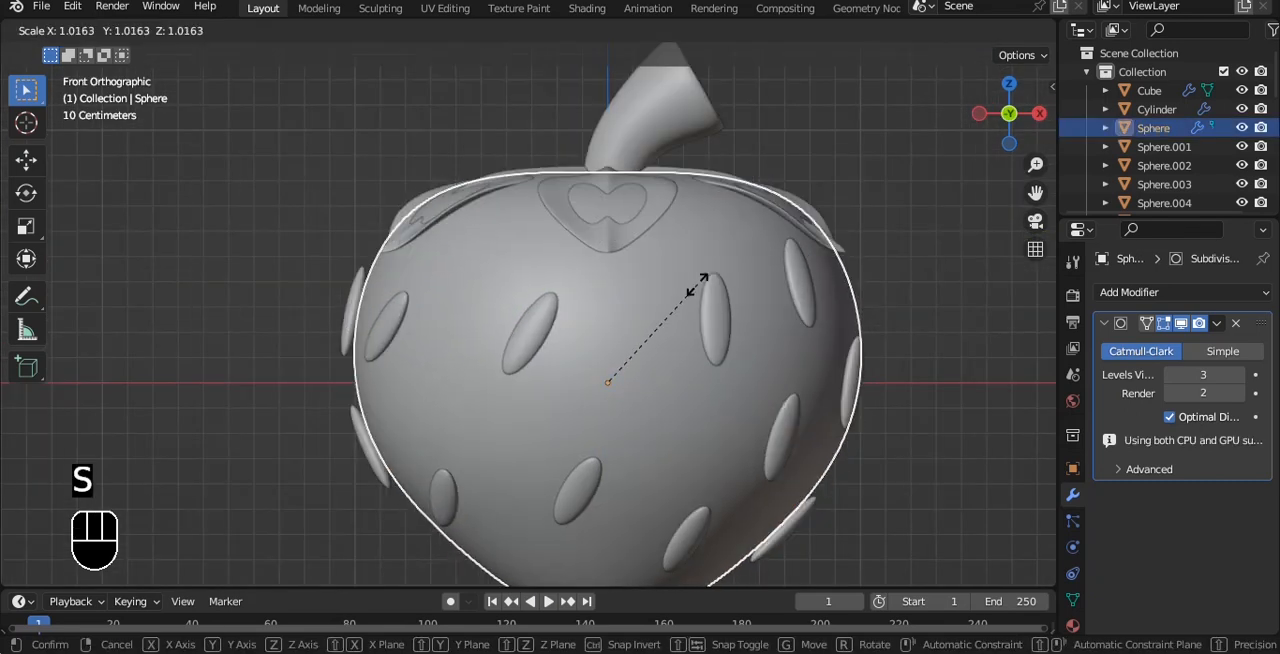
left_click(697, 284)
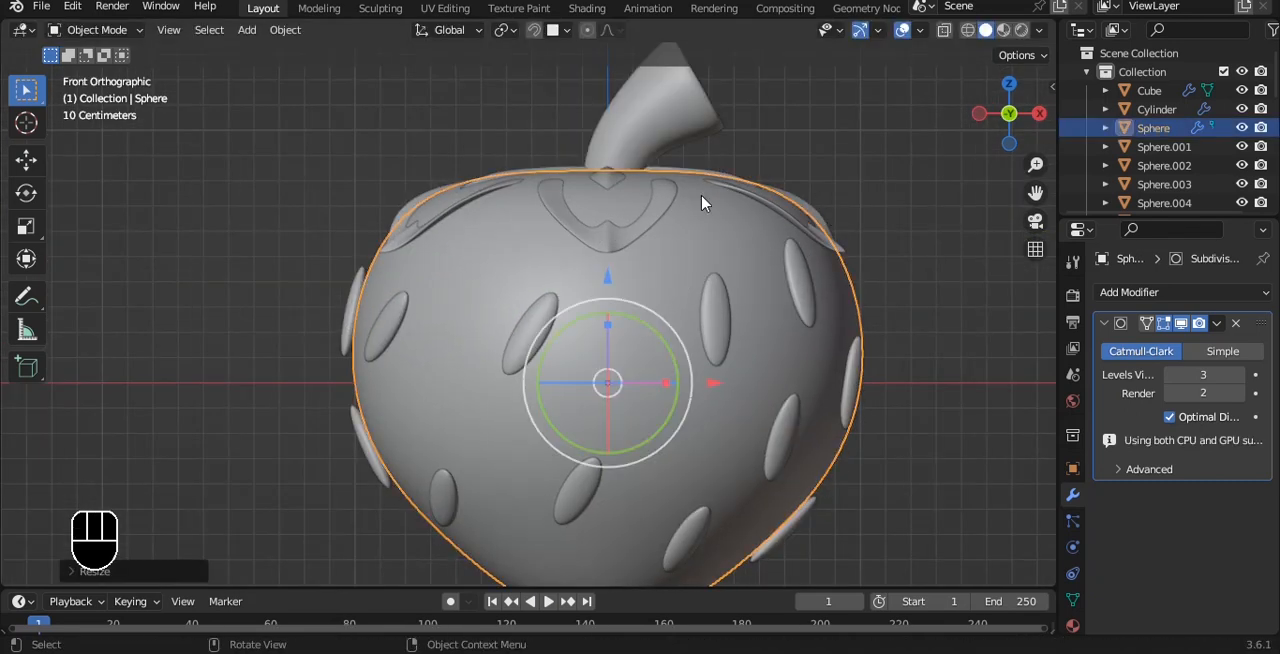
Scale the ring of leaves up uniformly to about 1.08 in the top view.
key("grave")
left_click(668, 196)
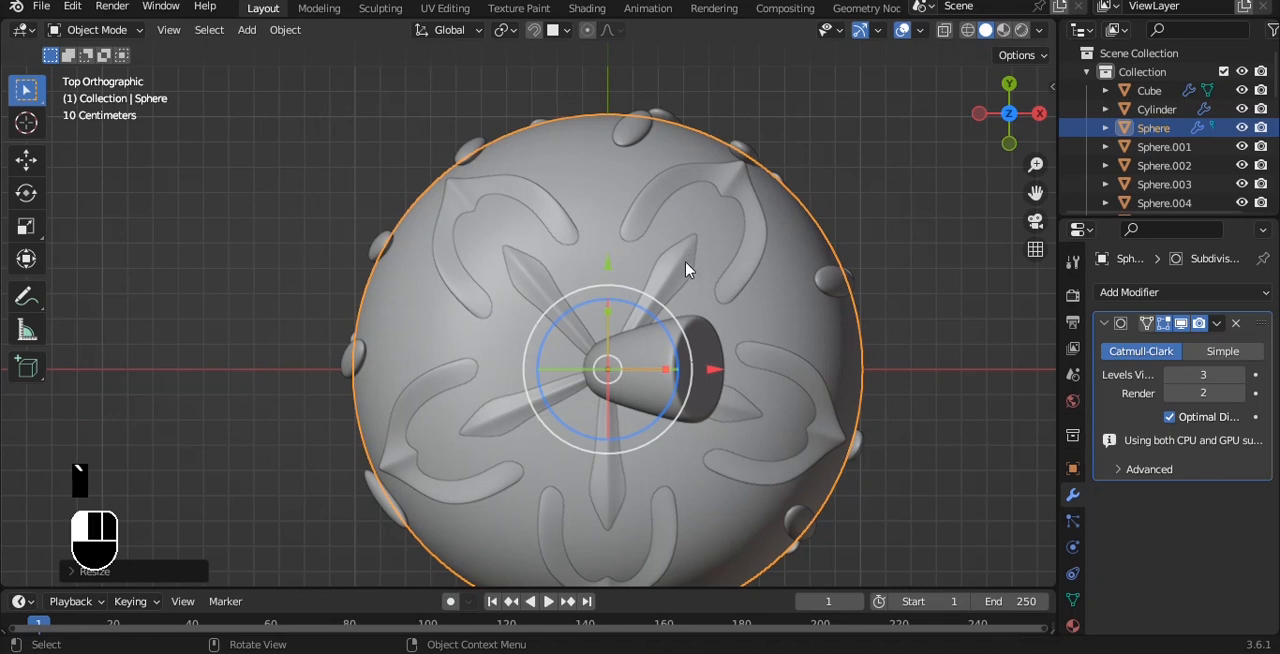
left_click(686, 258)
key("s")
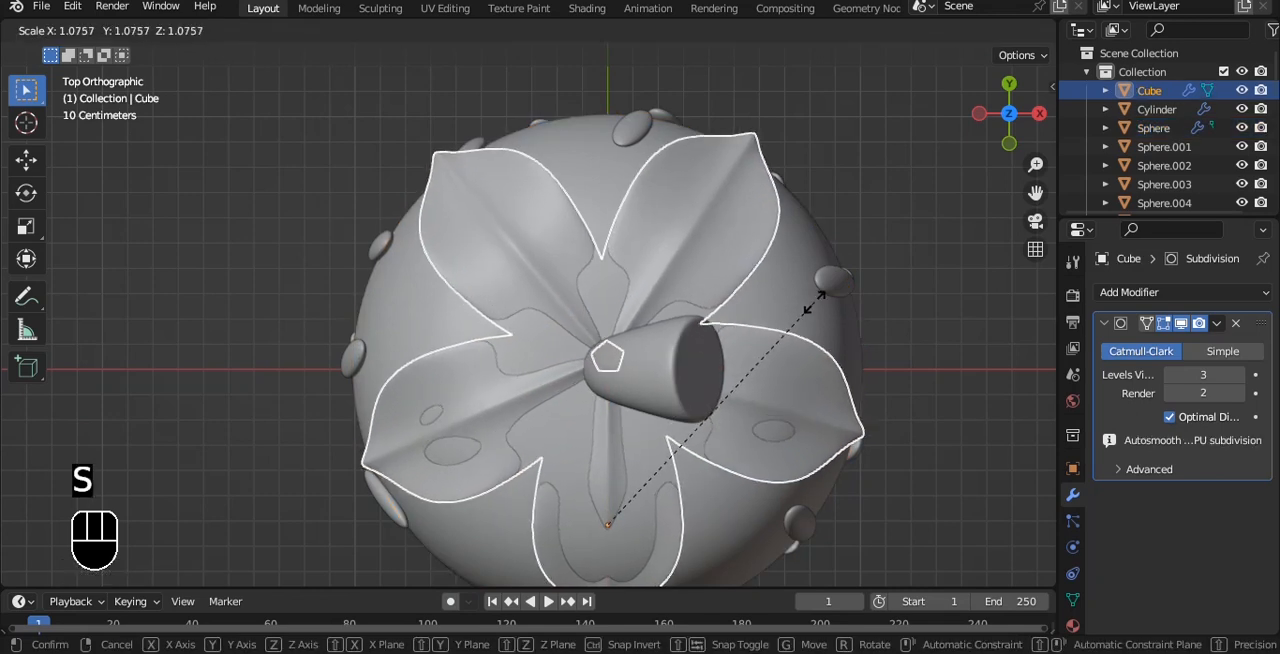
left_click(827, 308)
Raise the ring of leaves slightly along Z so it clears the body, and save the file.
middle_click_drag(829, 314, 790, 195)
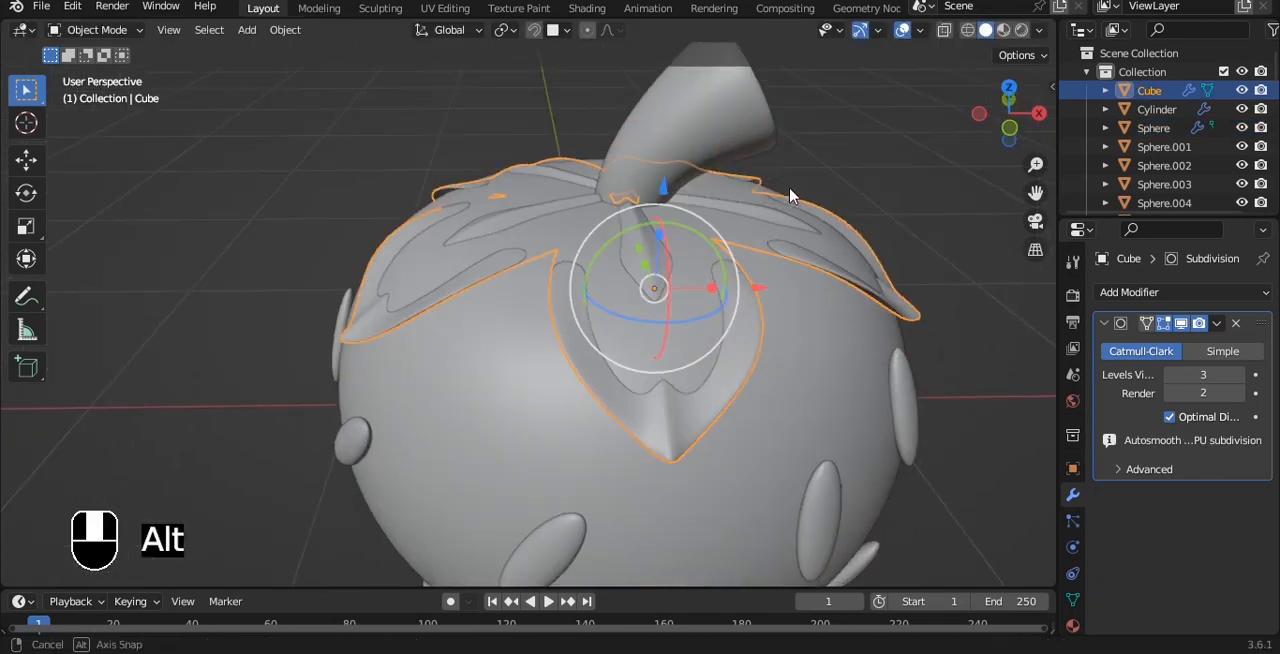
left_click_drag(664, 198, 662, 167)
left_click(864, 212)
scroll(770, 206, "down", 3)
key("grave")
left_click(713, 150)
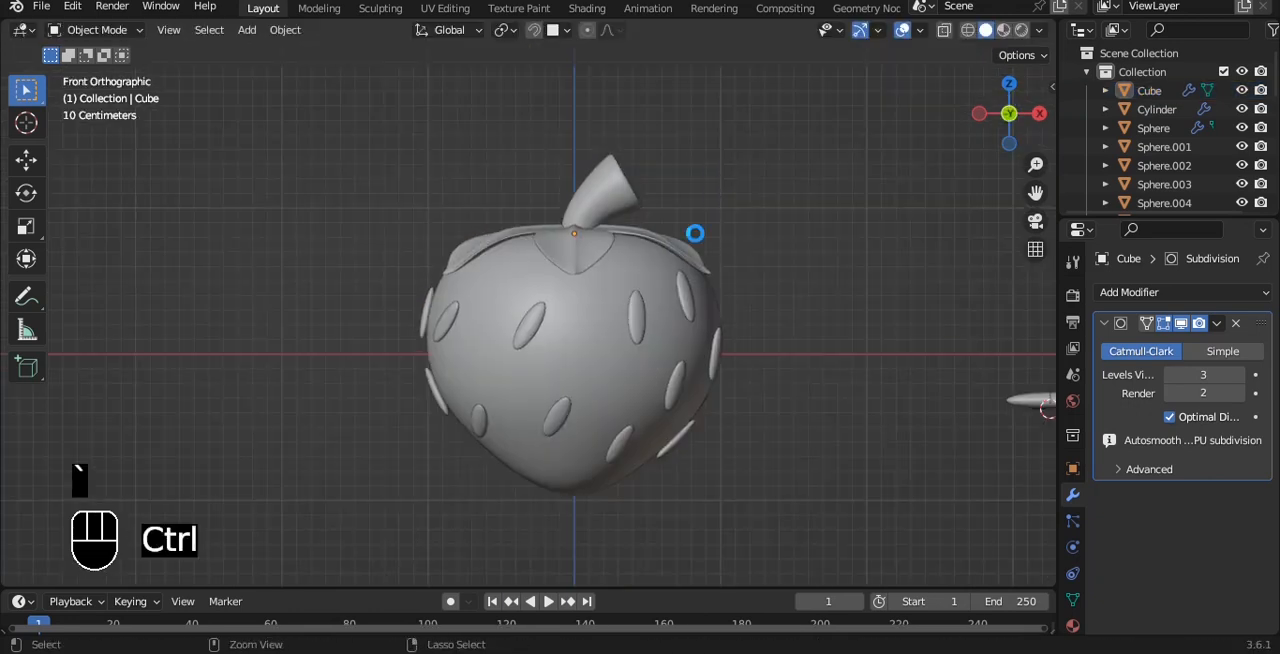
Select only the seeds on the strawberry and vary their sizes evenly with Randomize Transform's scale.
left_click_drag(283, 204, 709, 310)
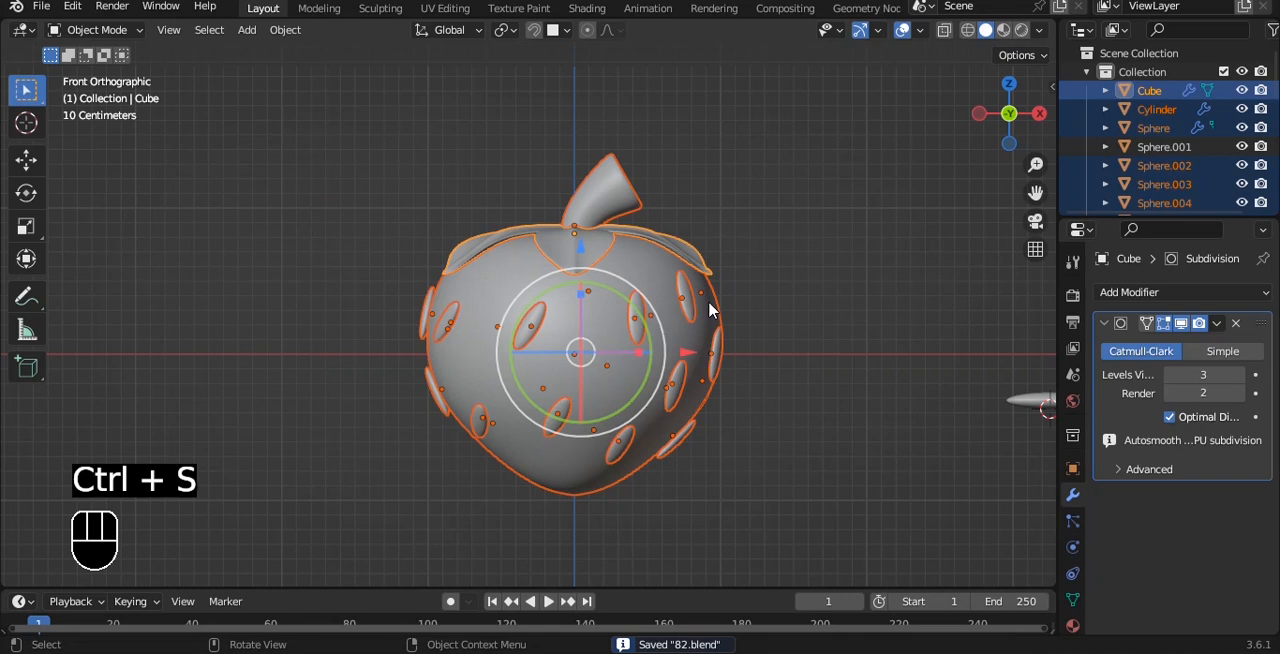
left_click_drag(604, 216, 605, 252, "ctrl")
key("grave")
left_click(522, 196)
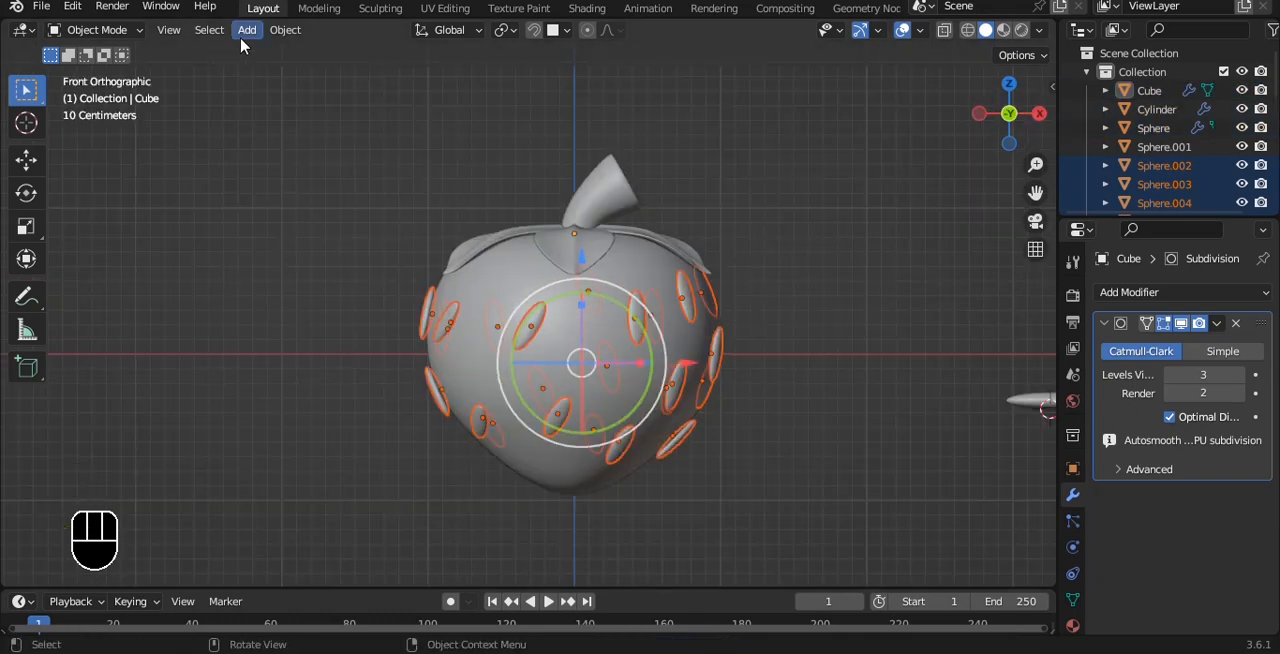
left_click(274, 34)
mouse_move(420, 51)
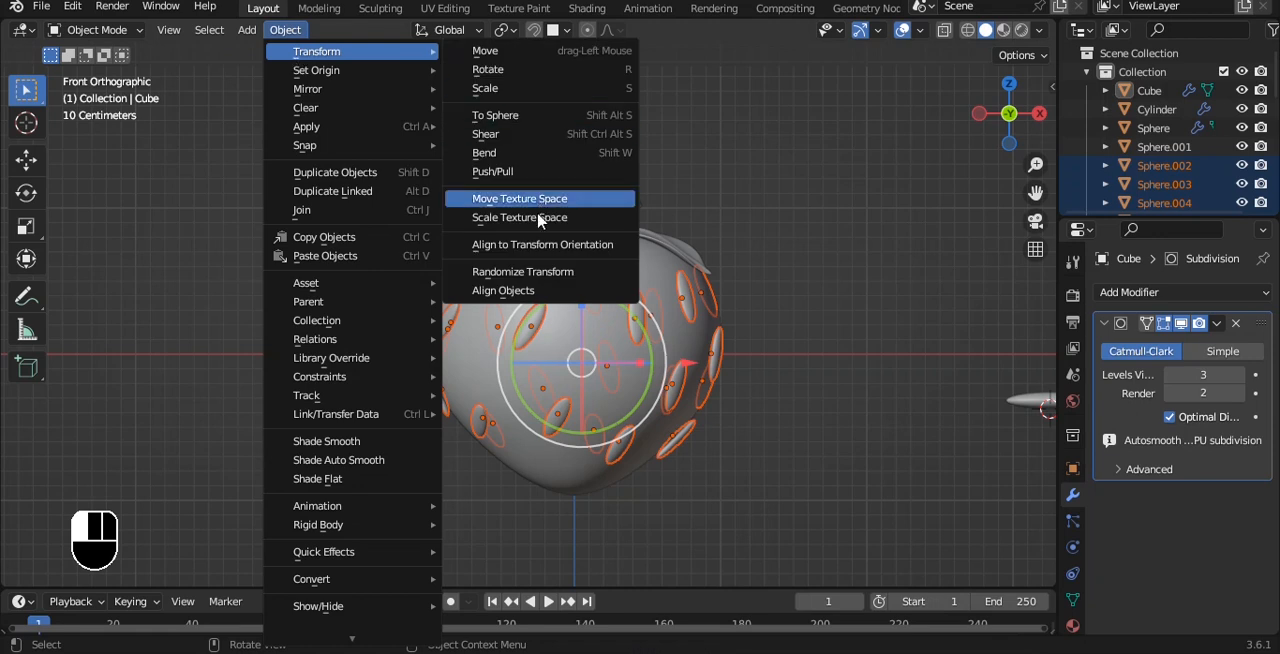
left_click(530, 272)
left_click(157, 572)
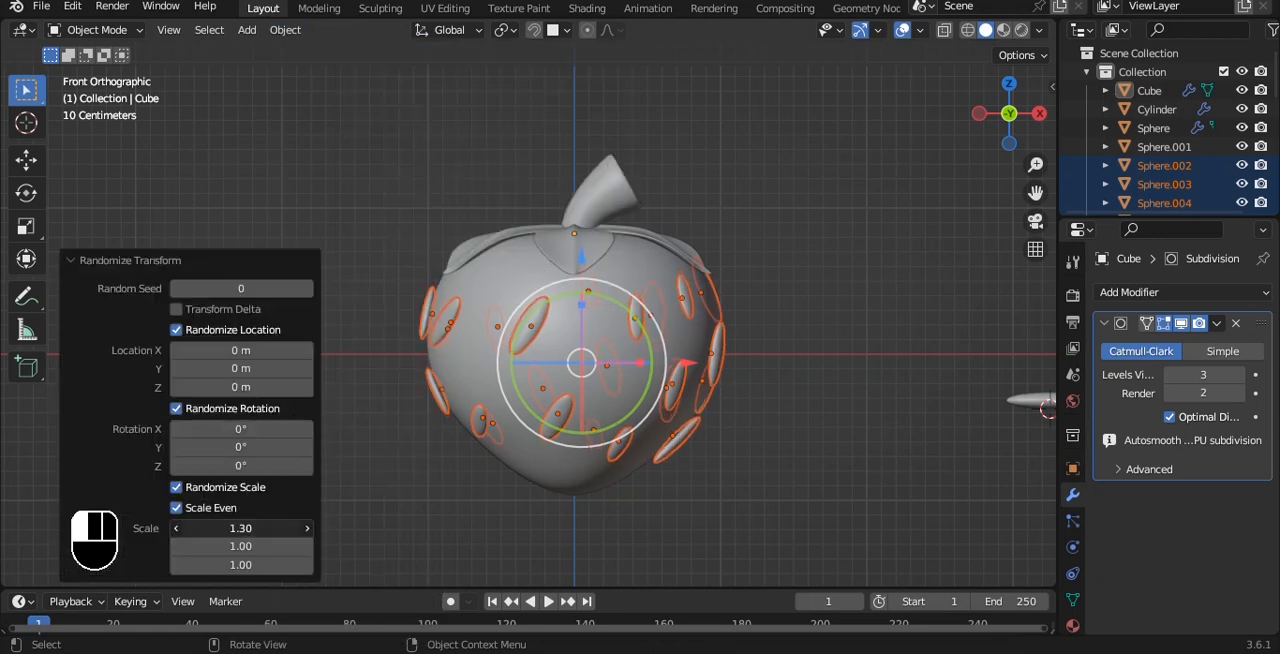
left_click_drag(275, 528, 210, 528)
left_click_drag(850, 296, 769, 288, "alt")
left_click(769, 288)
Return to the front view and save the file.
left_click_drag(530, 245, 670, 248, "alt")
key("grave")
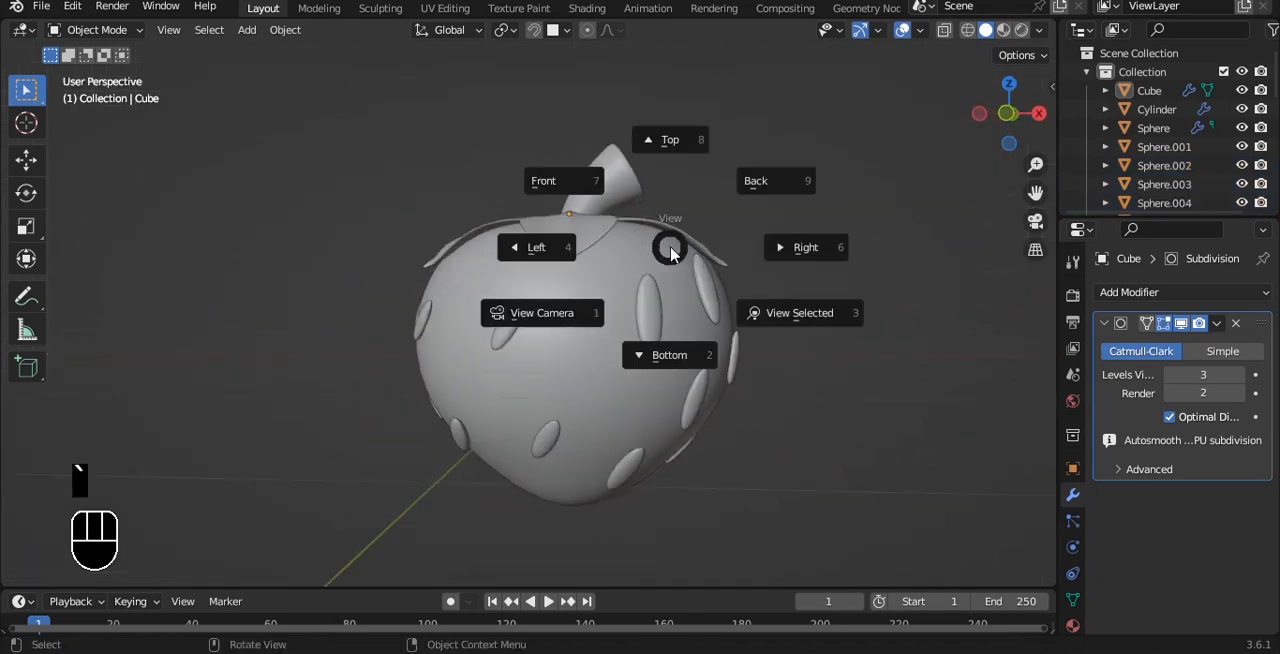
left_click(632, 217)
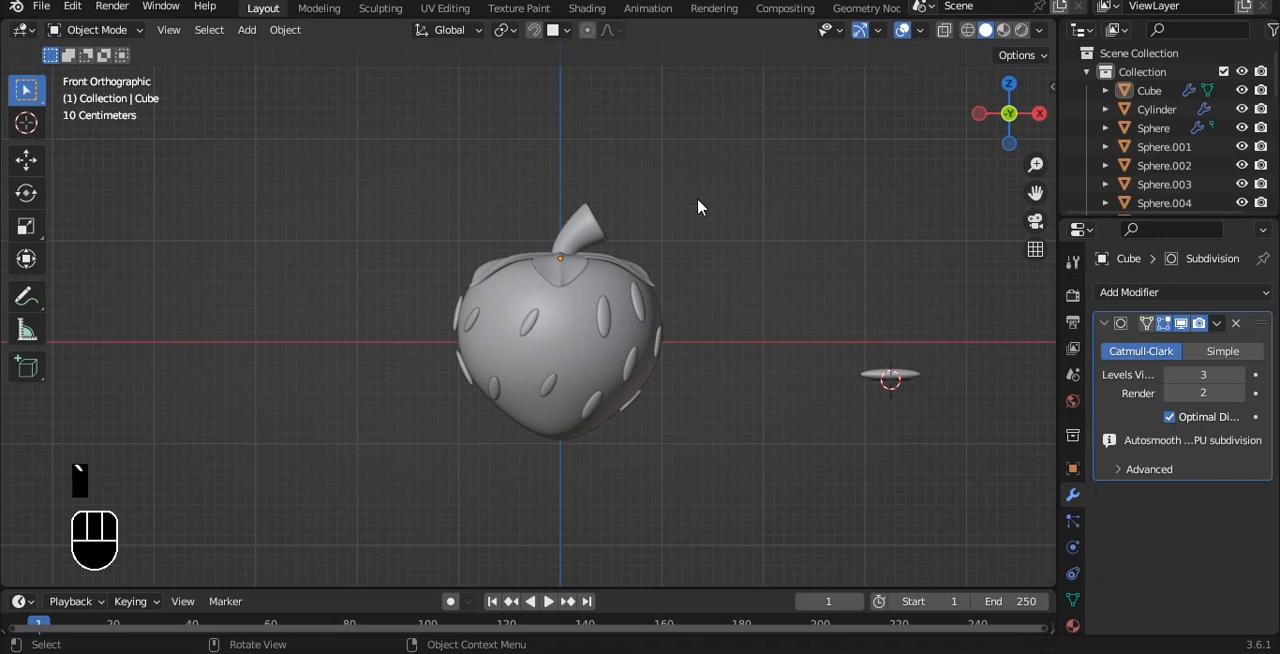
key("ctrl+s")
scroll(715, 245, "down", 2)
scroll(750, 280, "down", 1, "ctrl")
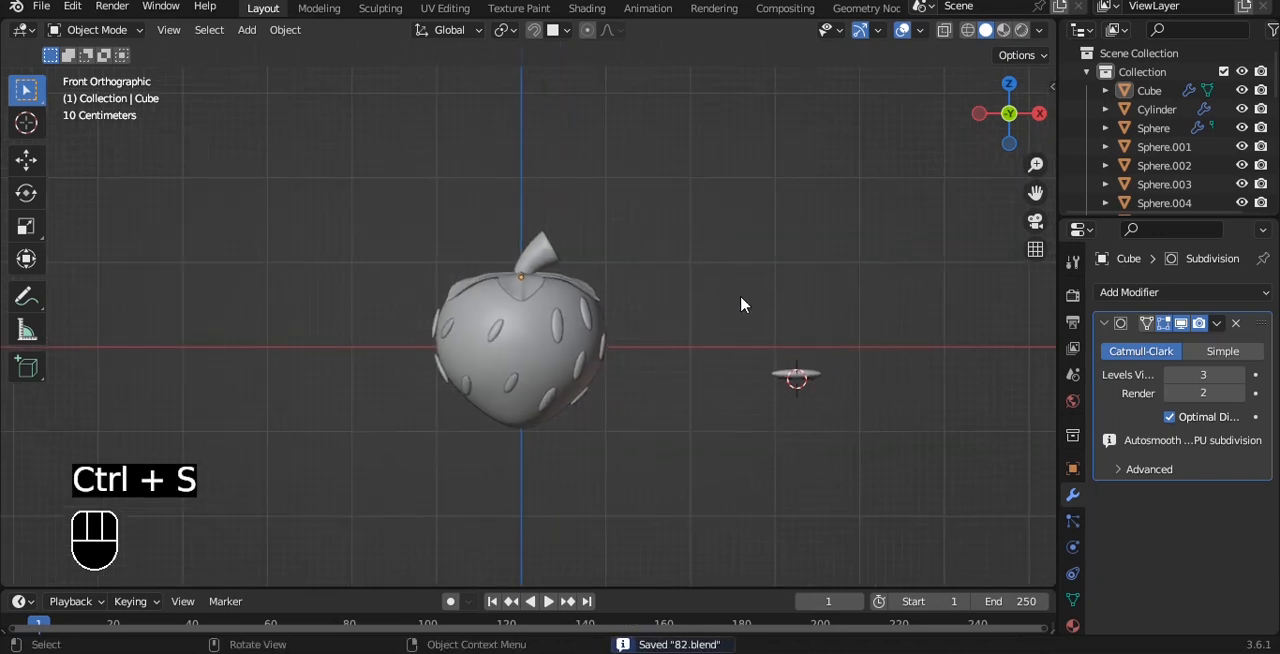
Delete the stray seed beside the strawberry and raise the whole strawberry about 1 m along Z to sit above the ground line.
left_click(797, 375)
key("Delete")
left_click_drag(382, 184, 676, 488)
left_click_drag(532, 233, 532, 148, "ctrl")
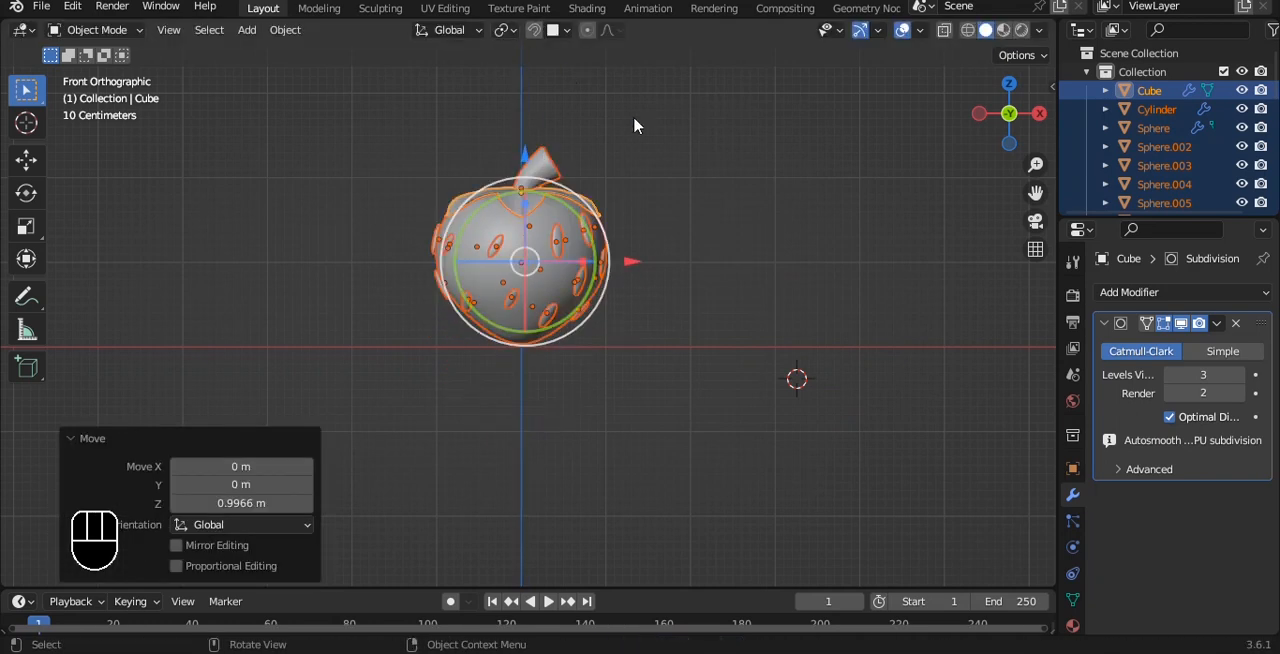
key("alt+a")
middle_click_drag(694, 163, 646, 145)
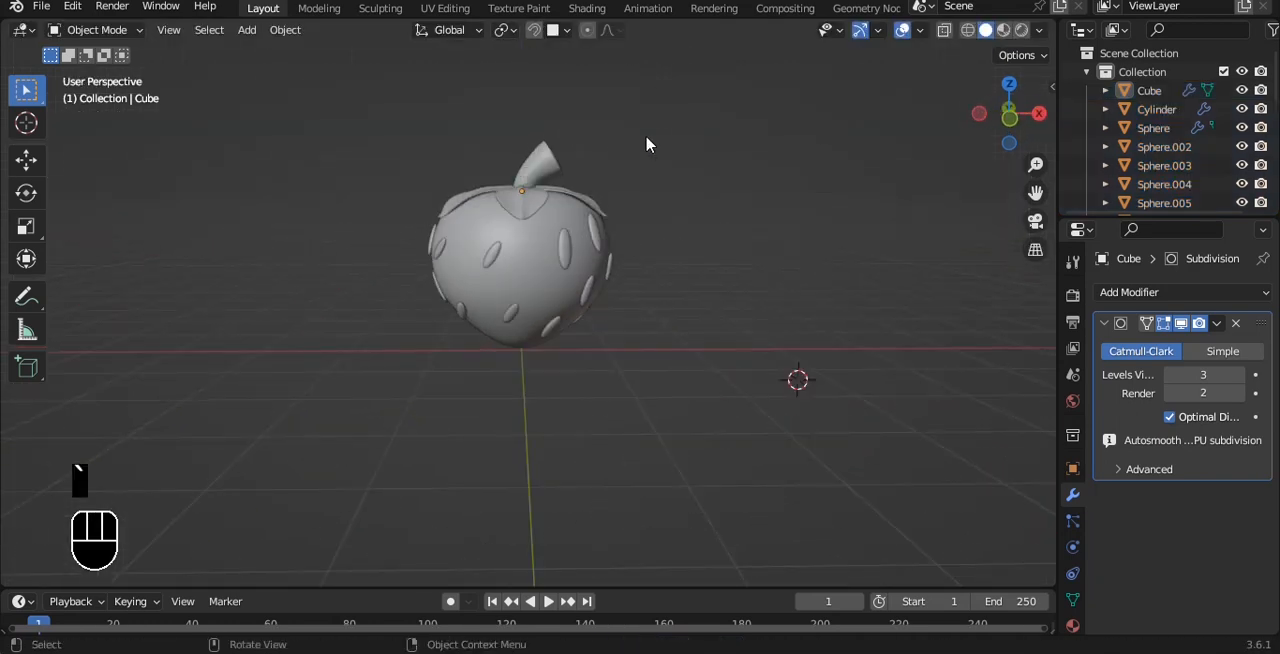
Add a plane centred beneath the strawberry as a floor, scaling it by about 4.64 before enlarging it further.
key("shift+a")
mouse_move(646, 134)
left_click(718, 131)
key("s")
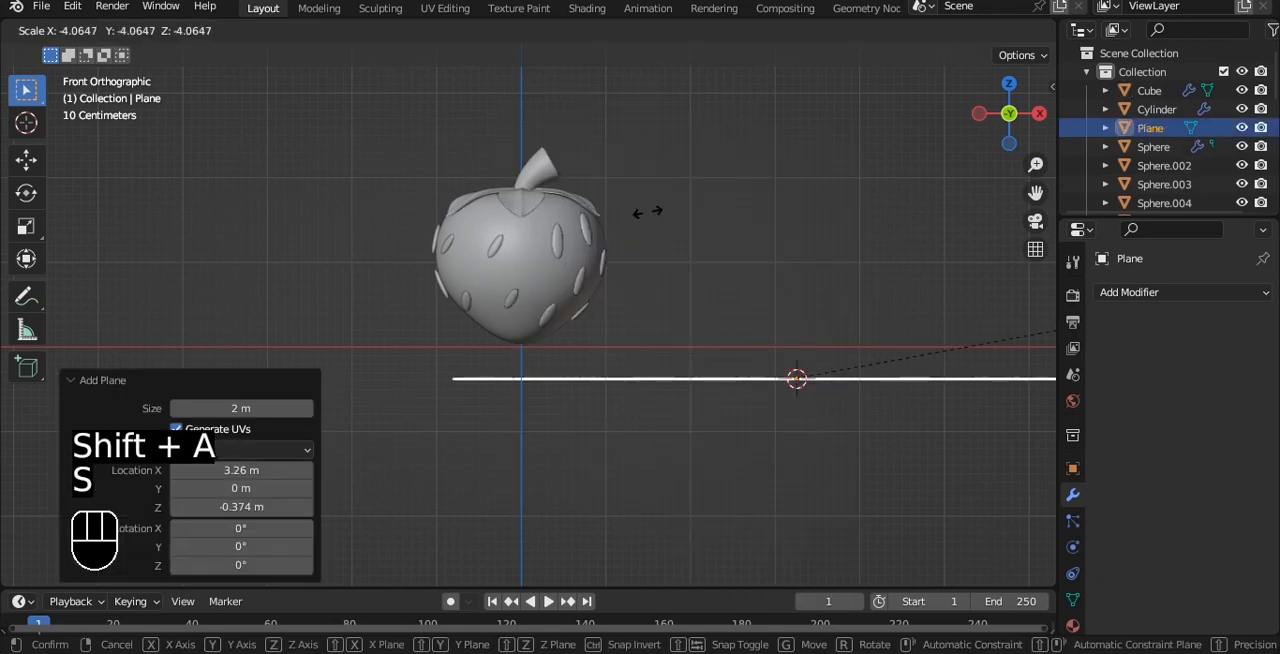
left_click(723, 243)
key("g")
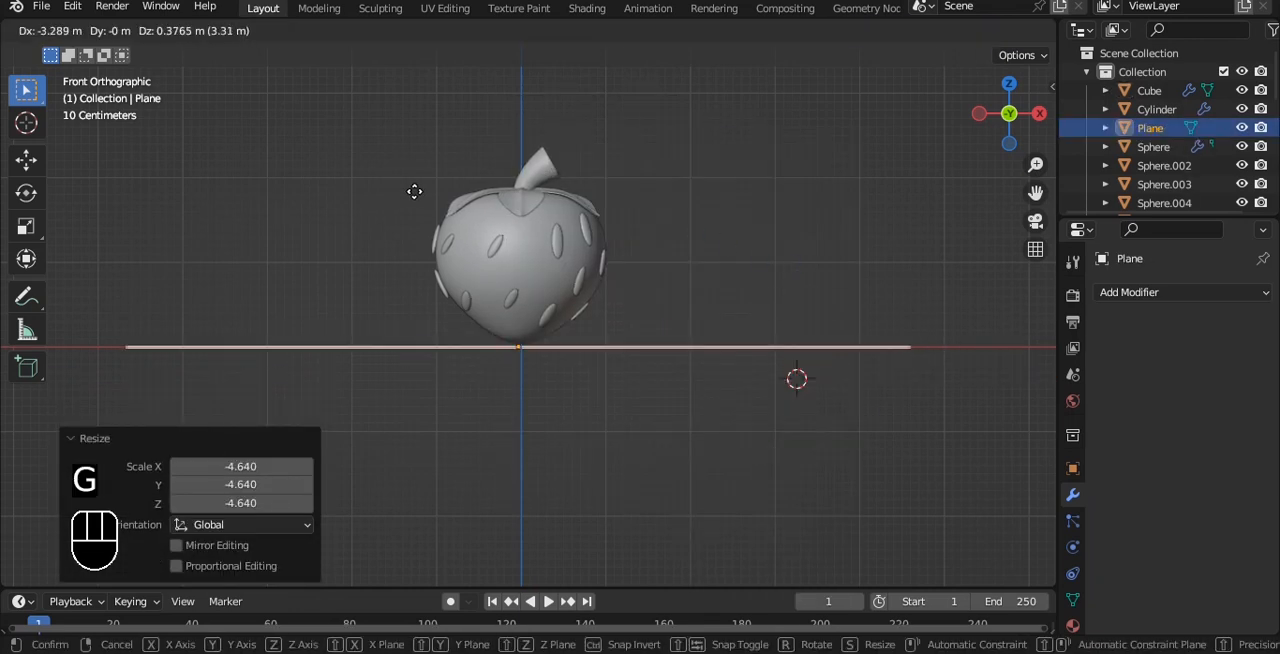
left_click(551, 229)
key("s")
left_click(754, 229)
Extrude the floor plane's back edge about 7.4 m up along Z to form a backdrop wall.
middle_click_drag(754, 229, 649, 231)
key("Tab")
key("2")
left_click(668, 243)
key("e")
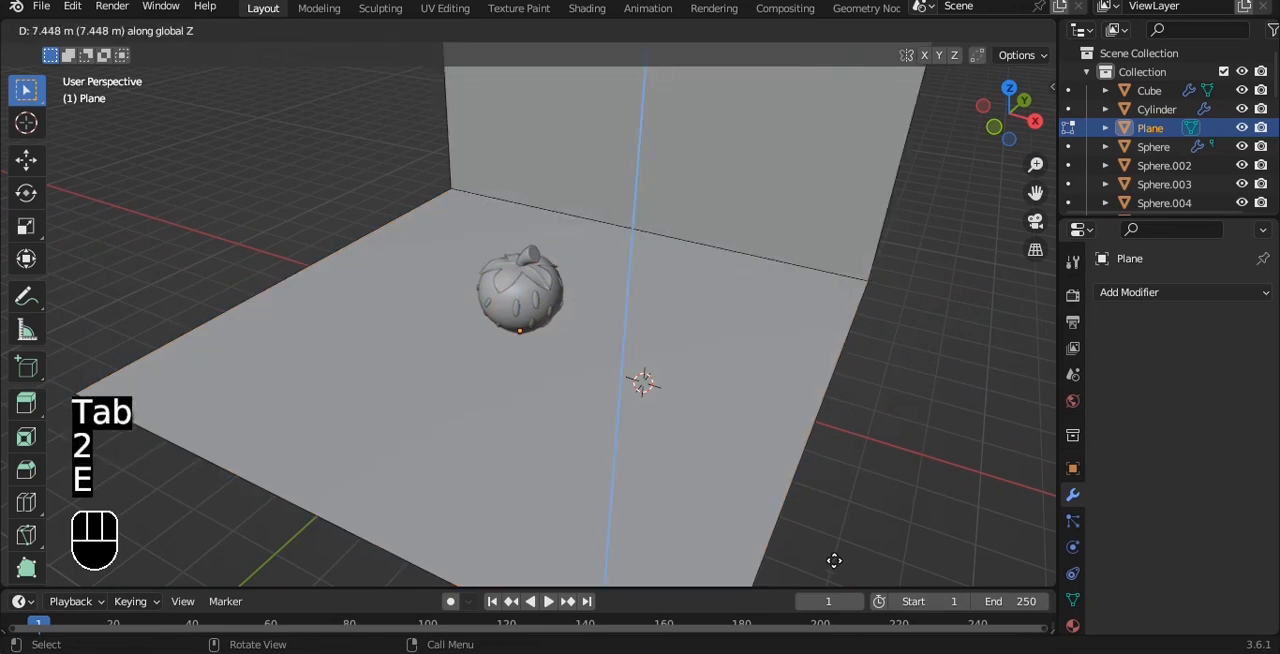
Bevel the corner edge between floor and wall with 10 segments and shade the backdrop auto smooth at 30°.
left_click(723, 303)
key("ctrl+b")
scroll(800, 249, "up", 6)
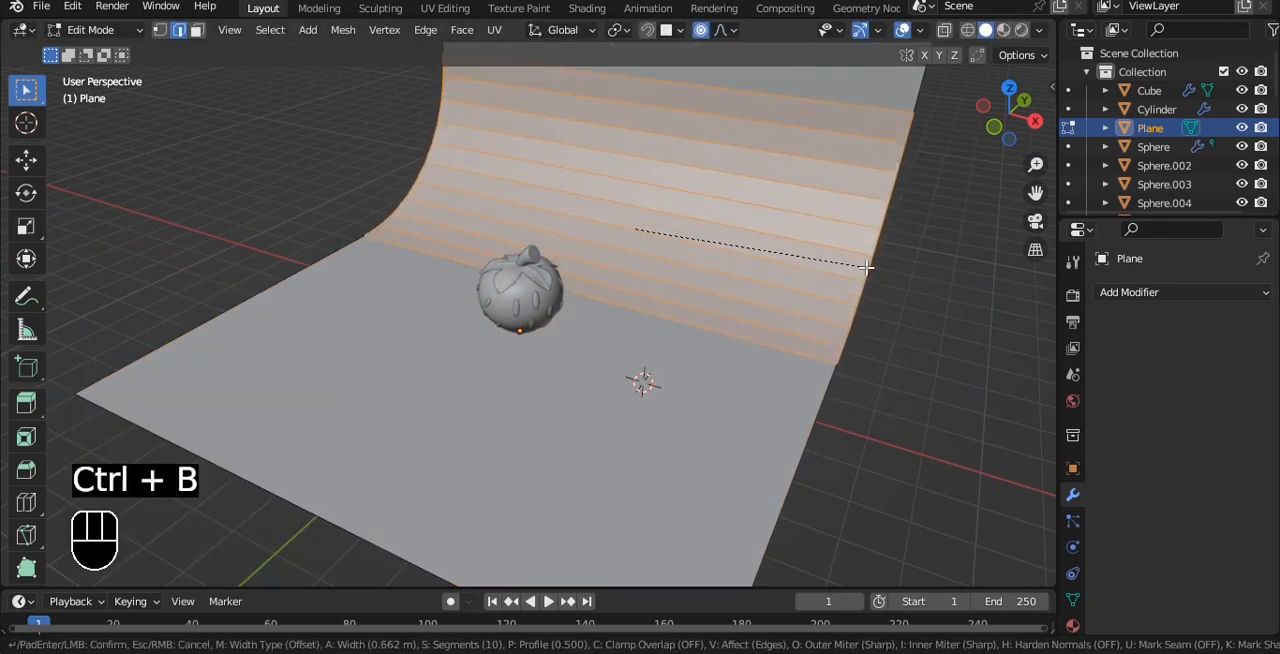
left_click(874, 266)
key("Tab")
right_click(835, 226)
left_click(836, 227)
Add a camera and align it to the front view of the strawberry.
key("KP_1")
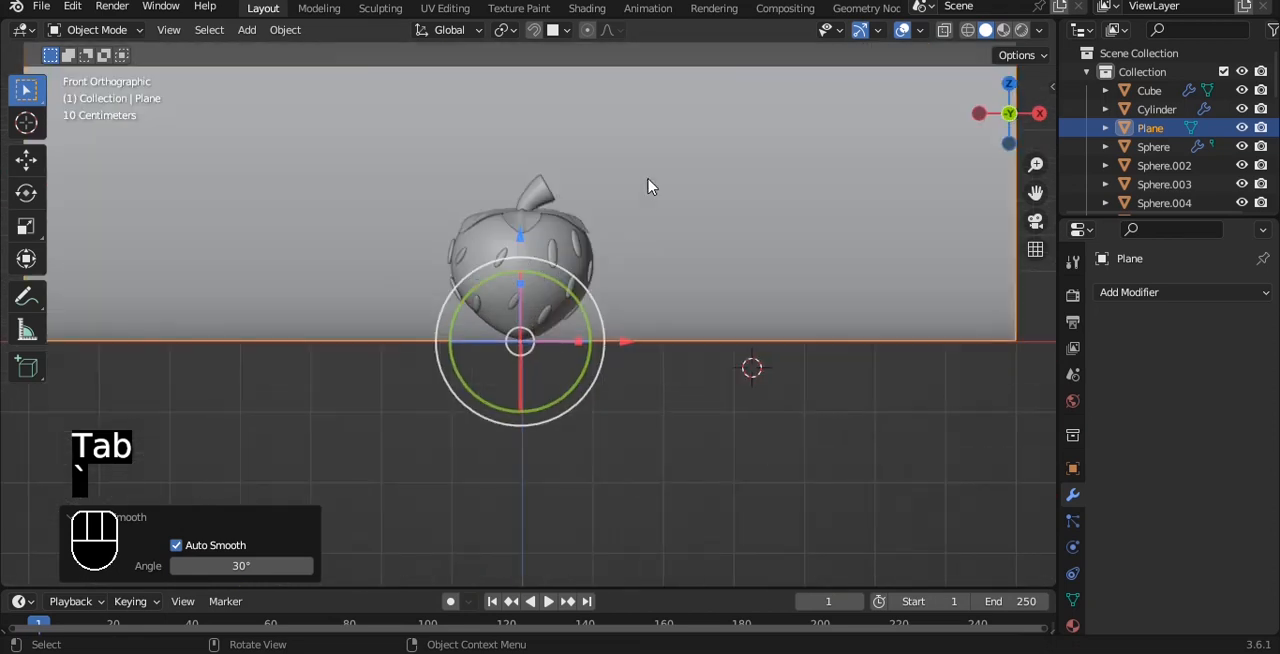
key("shift+a")
left_click(562, 457)
key("ctrl+alt+KP_0")
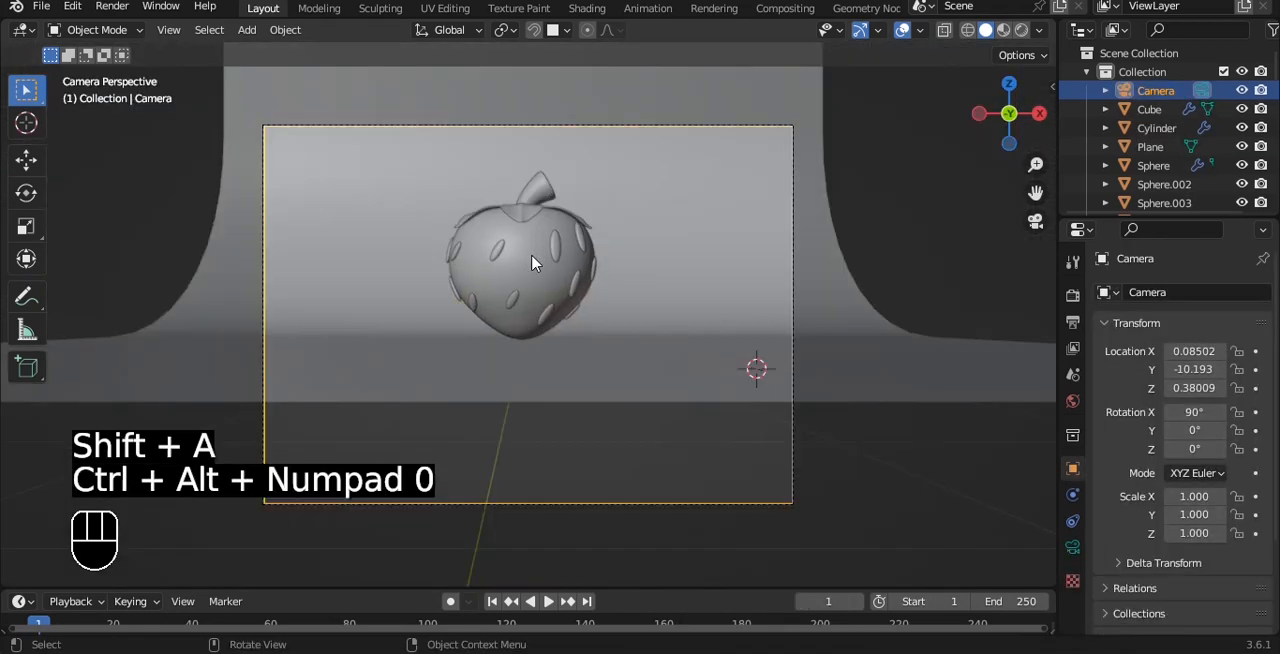
Lock the camera to the view and reframe it to look at the strawberry from a slightly raised angle.
key("q")
left_click(531, 258)
key("q")
left_click(528, 222)
scroll(600, 195, "up", 1)
left_click_drag(686, 162, 692, 292, "alt+shift")
scroll(678, 240, "up", 1)
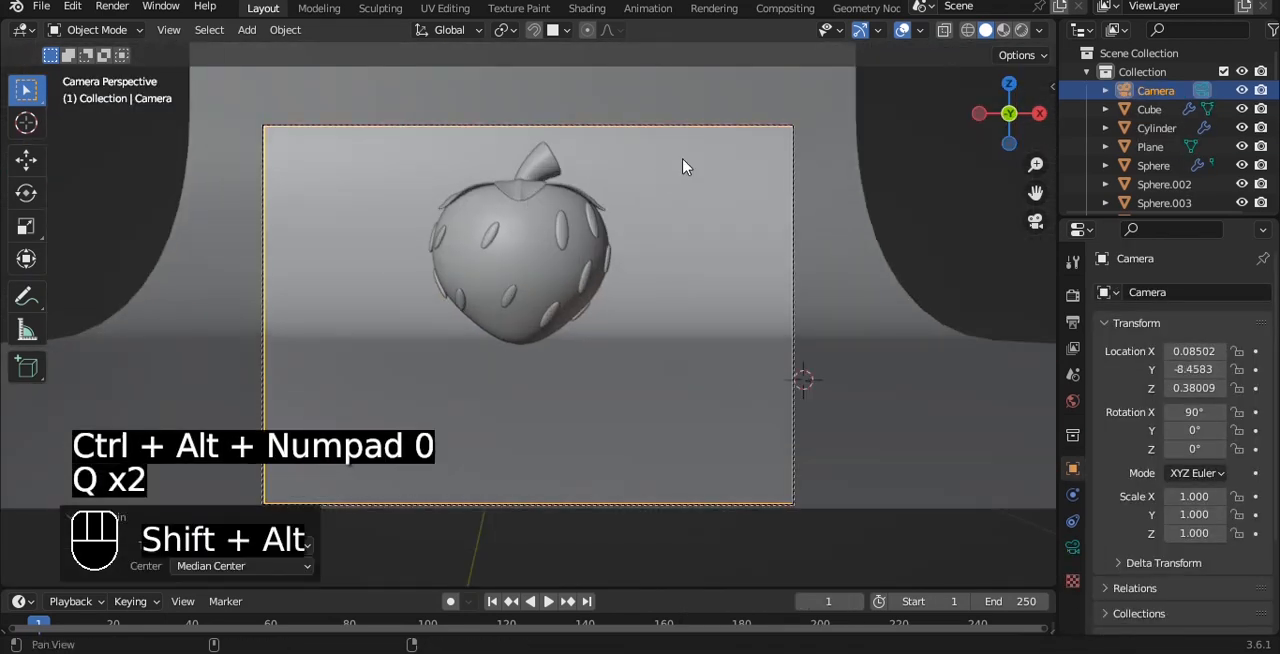
Change the camera lens to Orthographic with a scale of 5.4 and unlock the camera from the view.
left_click(1072, 547)
left_click(1210, 351)
left_click(1190, 391)
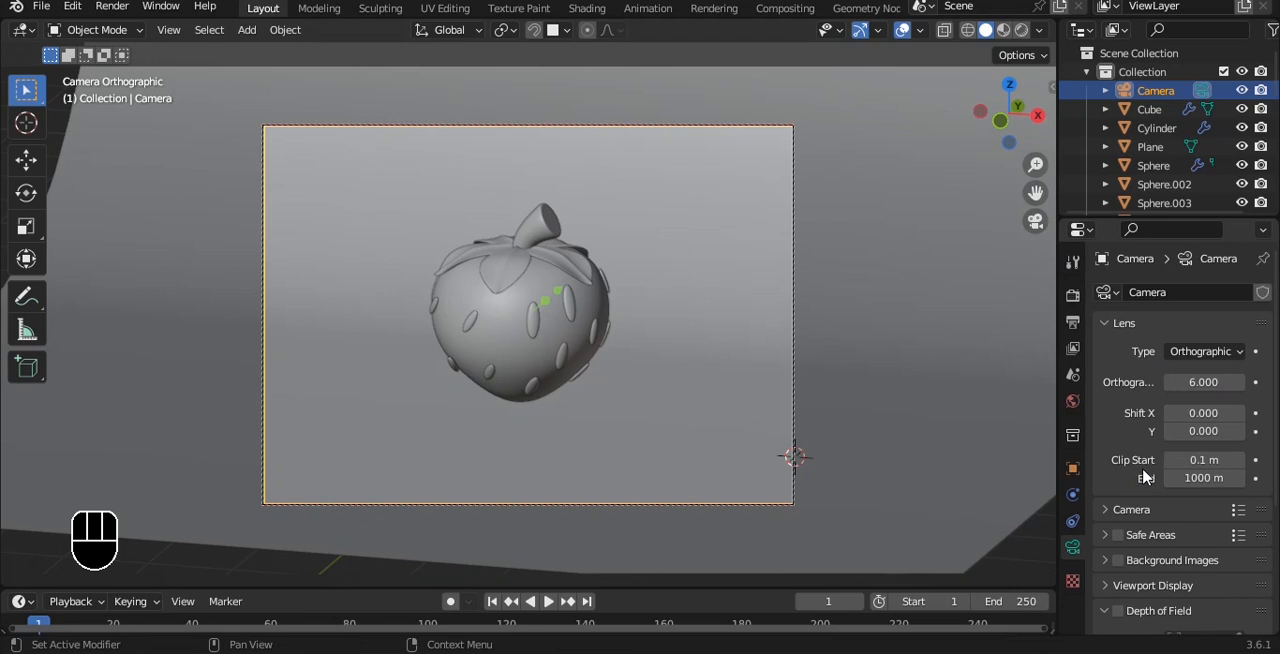
left_click_drag(1195, 378, 1180, 380)
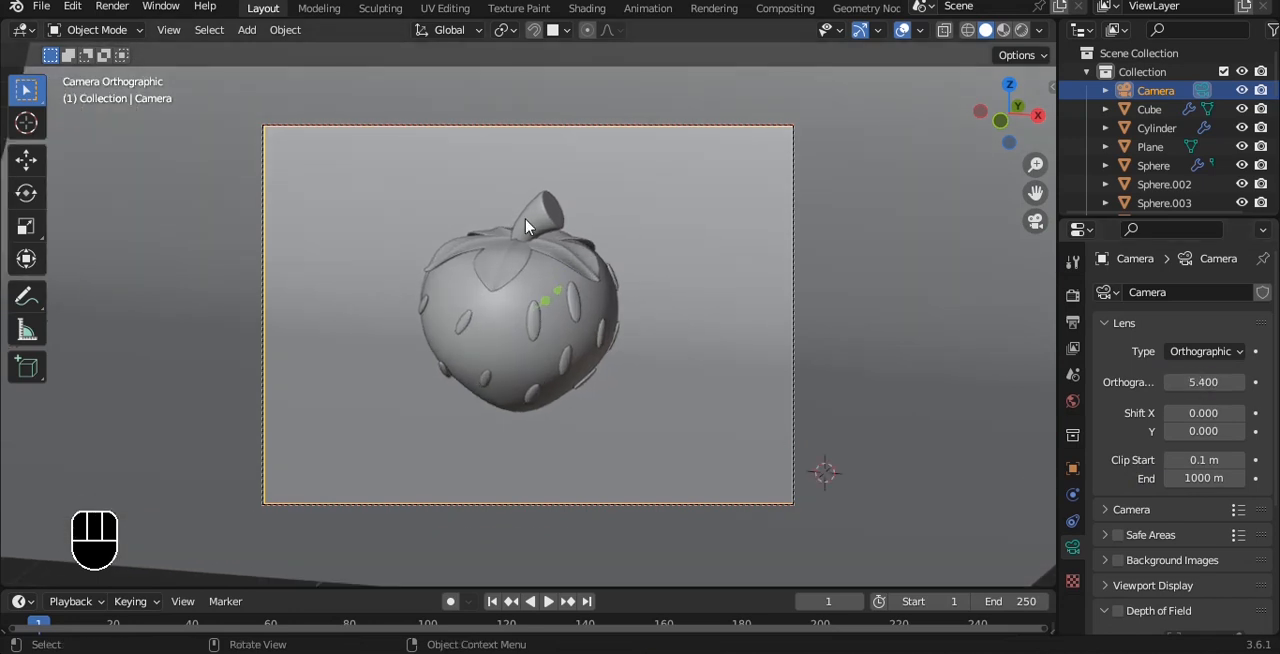
key("q")
left_click(427, 187)
Select all parts of the strawberry and move them about 1 m along positive X within the camera frame.
left_click_drag(394, 171, 652, 432)
left_click_drag(694, 216, 715, 290, "ctrl")
left_click_drag(628, 328, 733, 350)
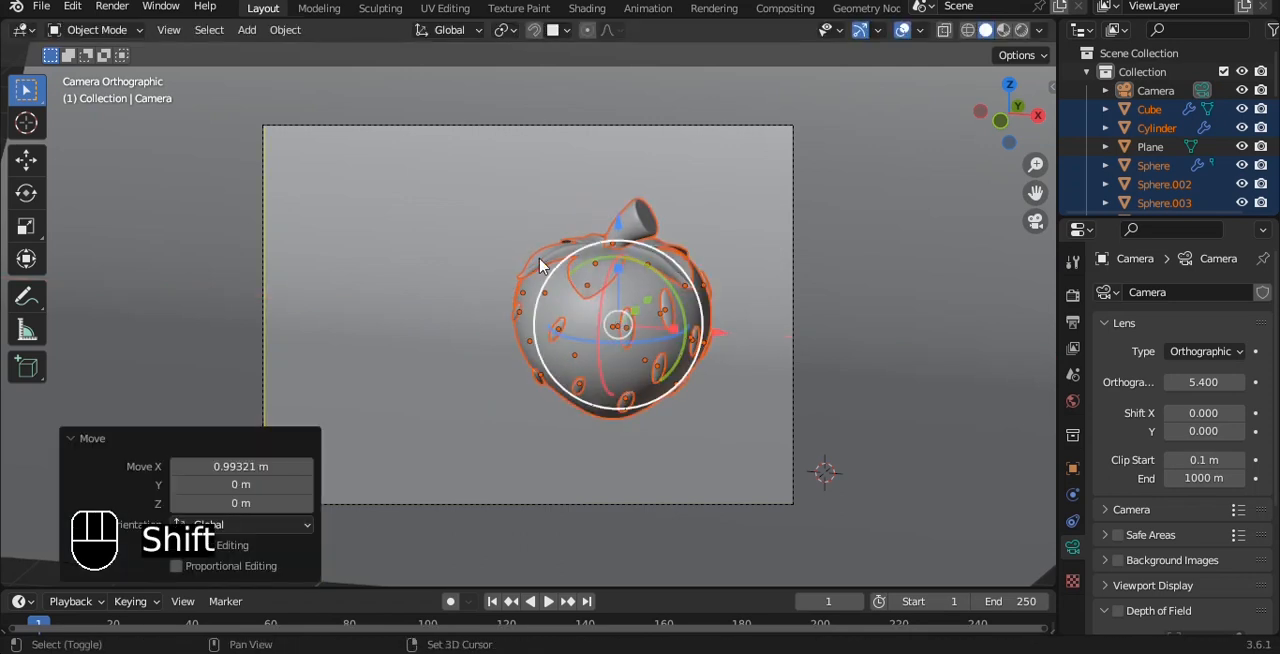
Duplicate the strawberry about 2.3 m along negative X and scale the copy to about 0.77.
key("shift+d")
key("x")
left_click(333, 312)
key("s")
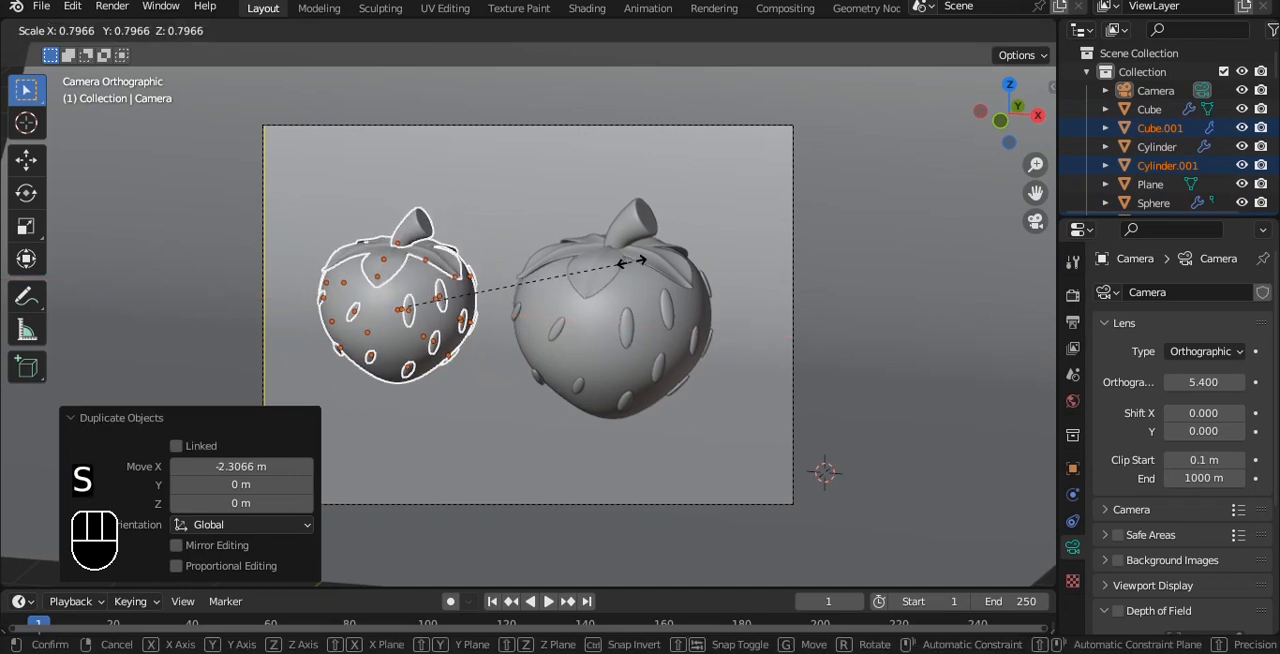
left_click(625, 264)
middle_click_drag(625, 264, 680, 280, "shift")
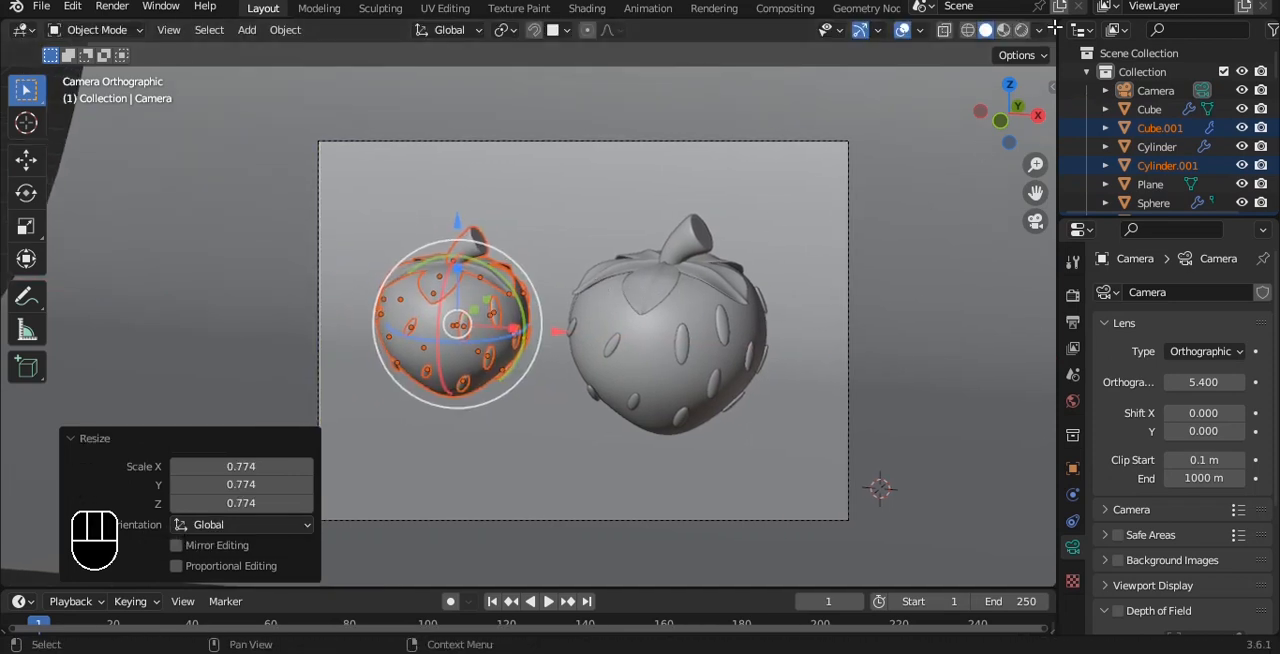
Split the 3D viewport into a narrow camera view and a wide working view, hiding the toolbar in both.
left_click_drag(1055, 28, 348, 205)
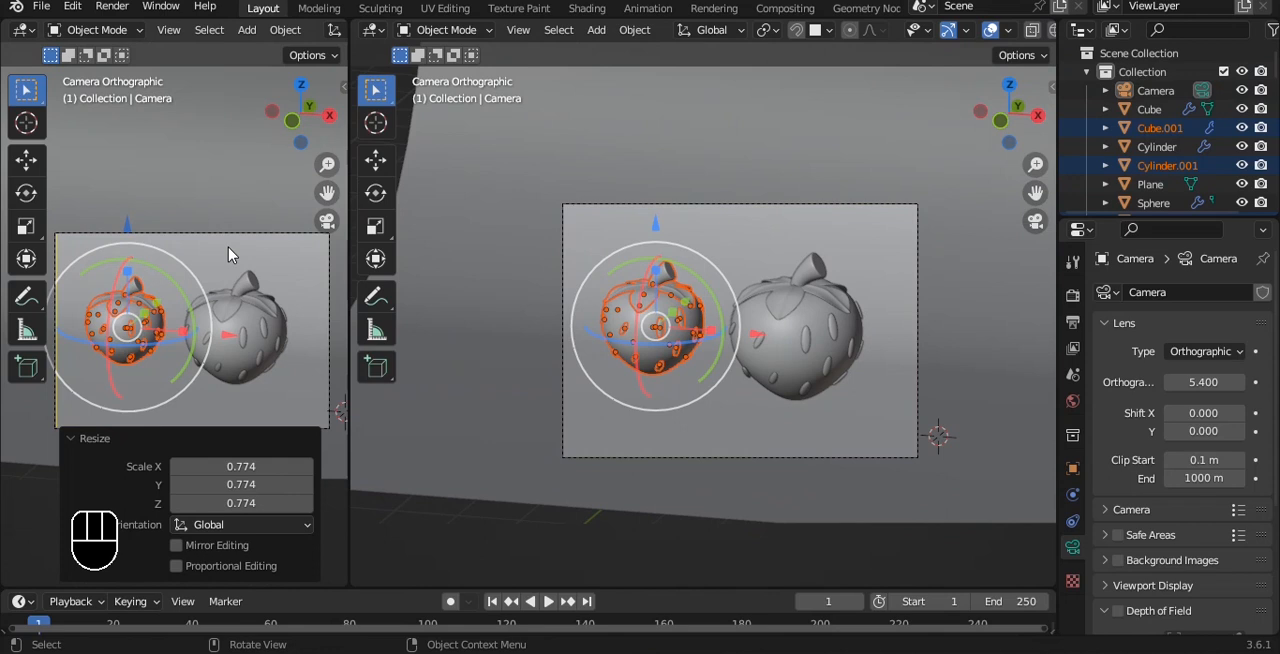
key("t")
left_click(303, 565)
key("t")
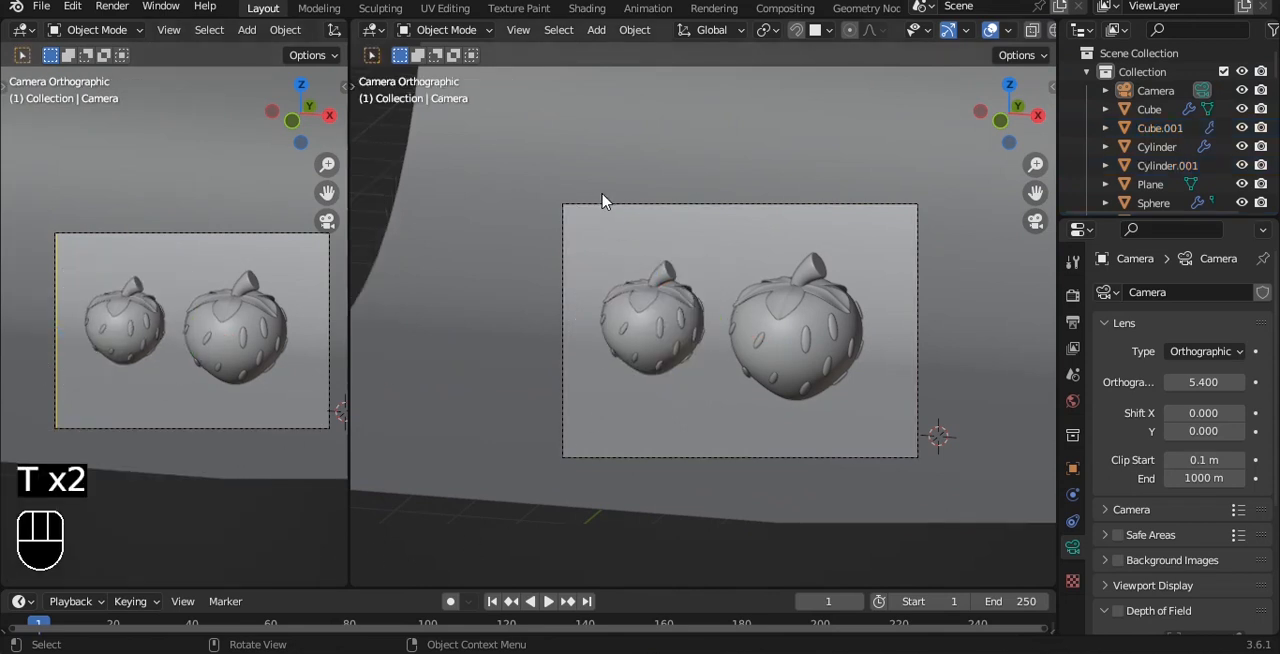
Select the small strawberry in the top view and move it in front of the large one along negative Y.
left_click_drag(890, 186, 858, 258, "alt")
key("grave")
left_click_drag(640, 388, 680, 434)
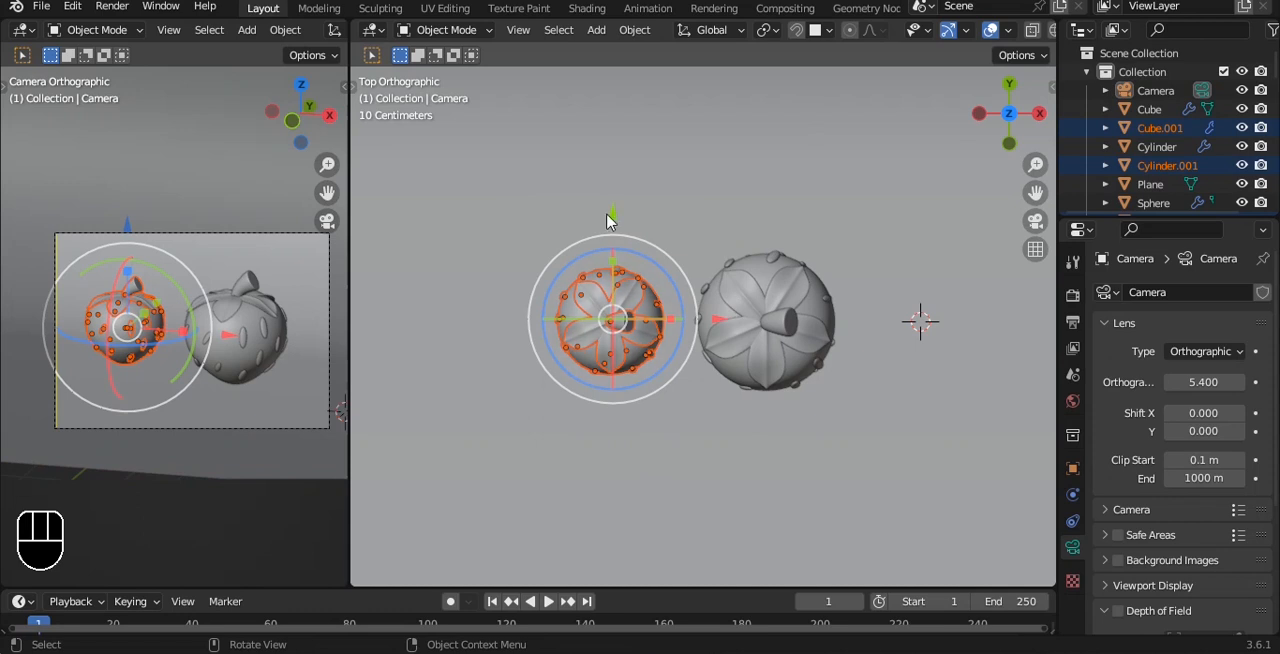
left_click_drag(611, 216, 611, 249)
left_click_drag(719, 352, 741, 352)
left_click_drag(638, 258, 648, 290)
middle_click_drag(687, 338, 812, 304)
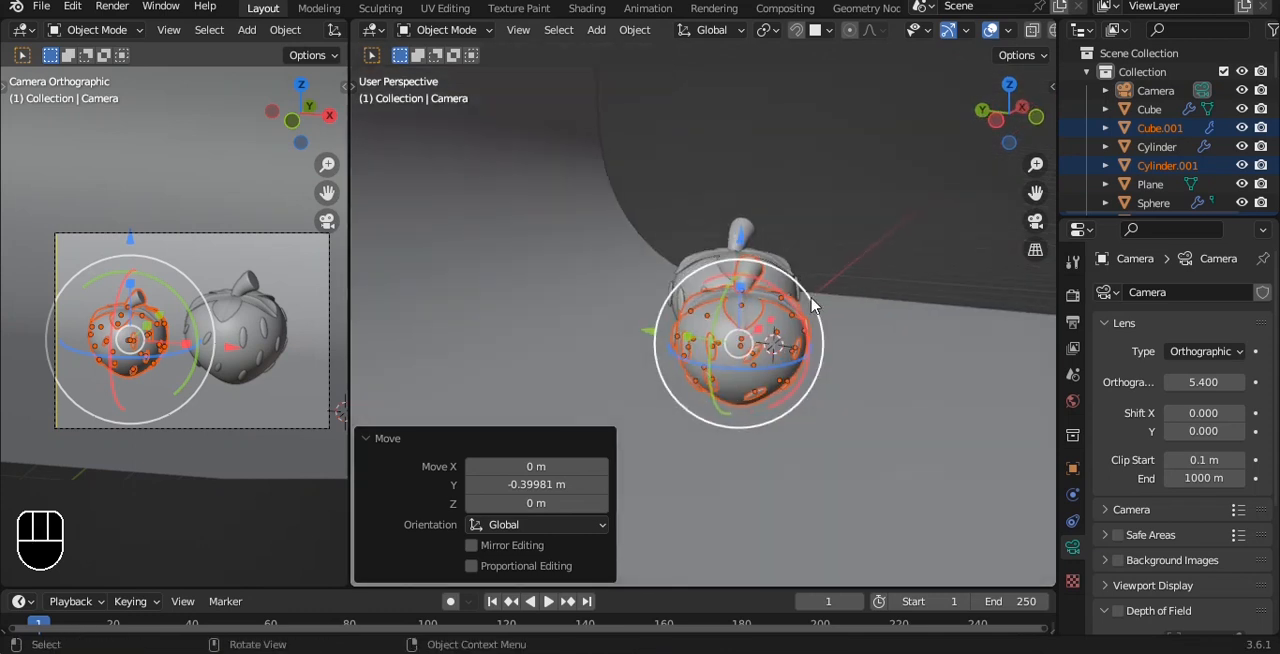
Tilt the small strawberry so its stem leans toward the camera and rest it on the floor against the large one.
left_click_drag(808, 291, 666, 347)
key("grave")
scroll(771, 383, "up", 1)
scroll(664, 340, "up", 2)
left_click_drag(606, 202, 605, 237)
left_click_drag(790, 236, 598, 404, "alt")
left_click_drag(702, 241, 755, 252)
mouse_move(654, 171)
left_mouse_down("alt+shift")
mouse_move(681, 171)
mouse_move(664, 166)
mouse_move(659, 182)
left_mouse_up("alt+shift")
left_click_drag(755, 168, 773, 254, "alt")
key("grave")
left_click(775, 220)
scroll(776, 220, "down", 2)
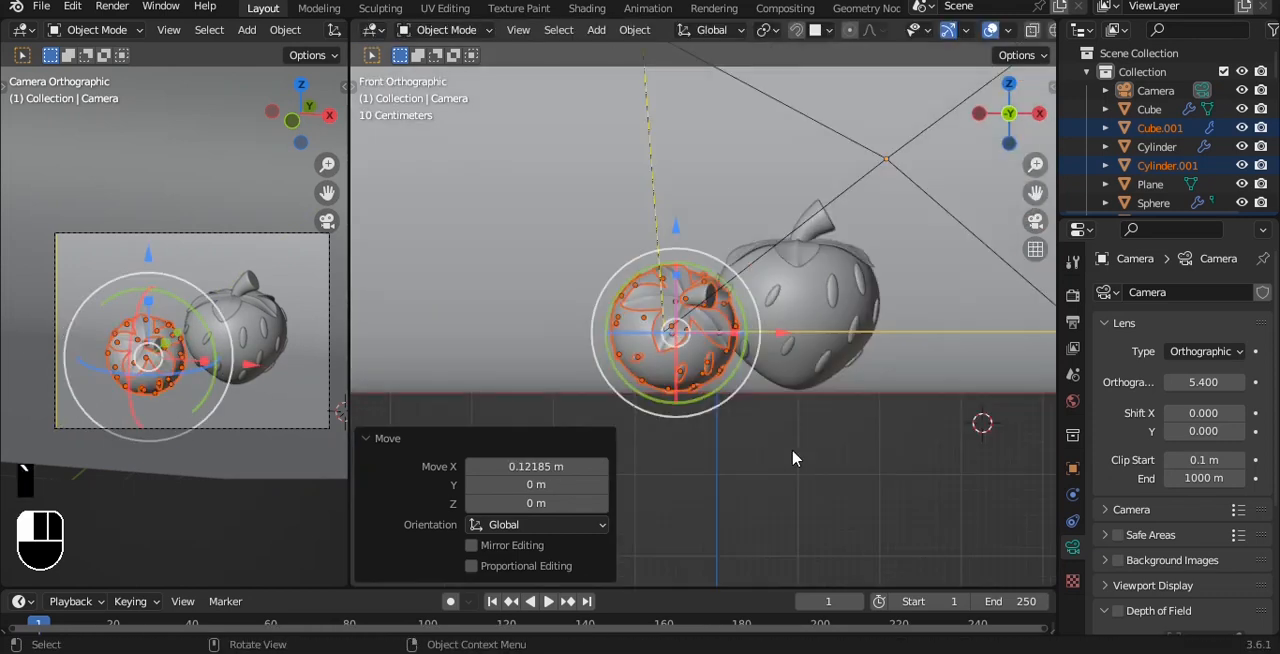
left_click(793, 458)
Set a render region around the camera frame and show the widened camera viewport in rendered shading.
scroll(229, 320, "down", 2)
key("ctrl+b")
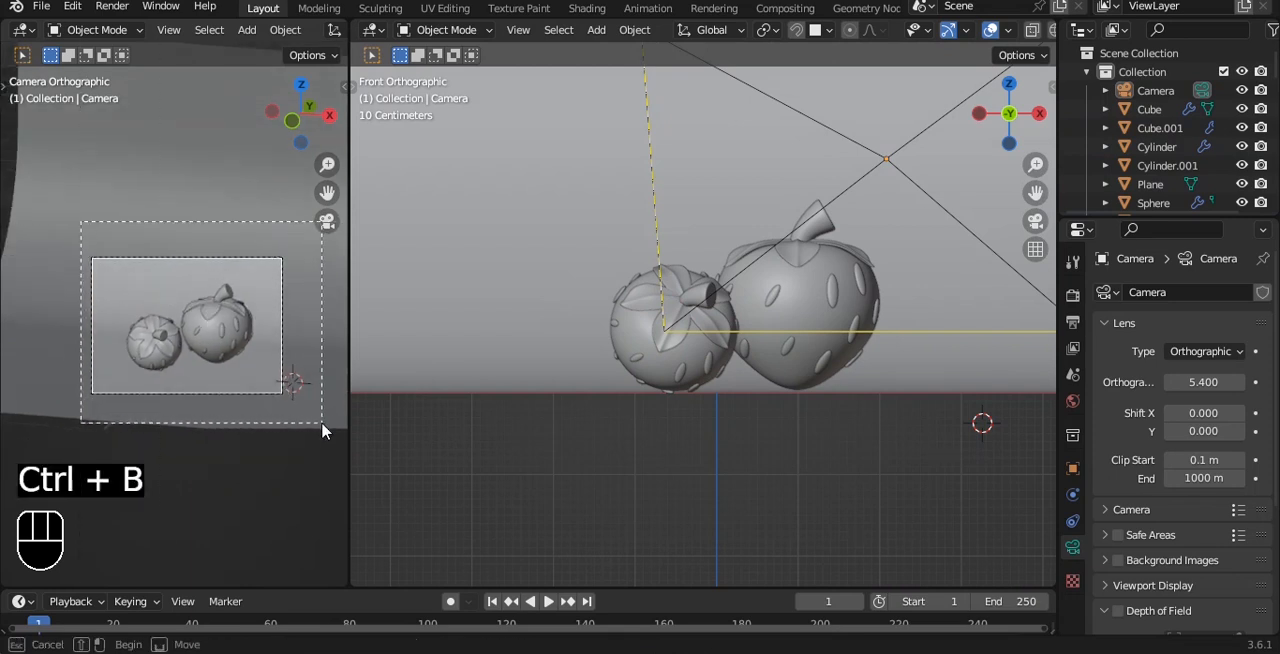
left_click_drag(322, 423, 322, 424)
scroll(252, 325, "up", 2)
middle_click_drag(250, 322, 224, 312, "shift")
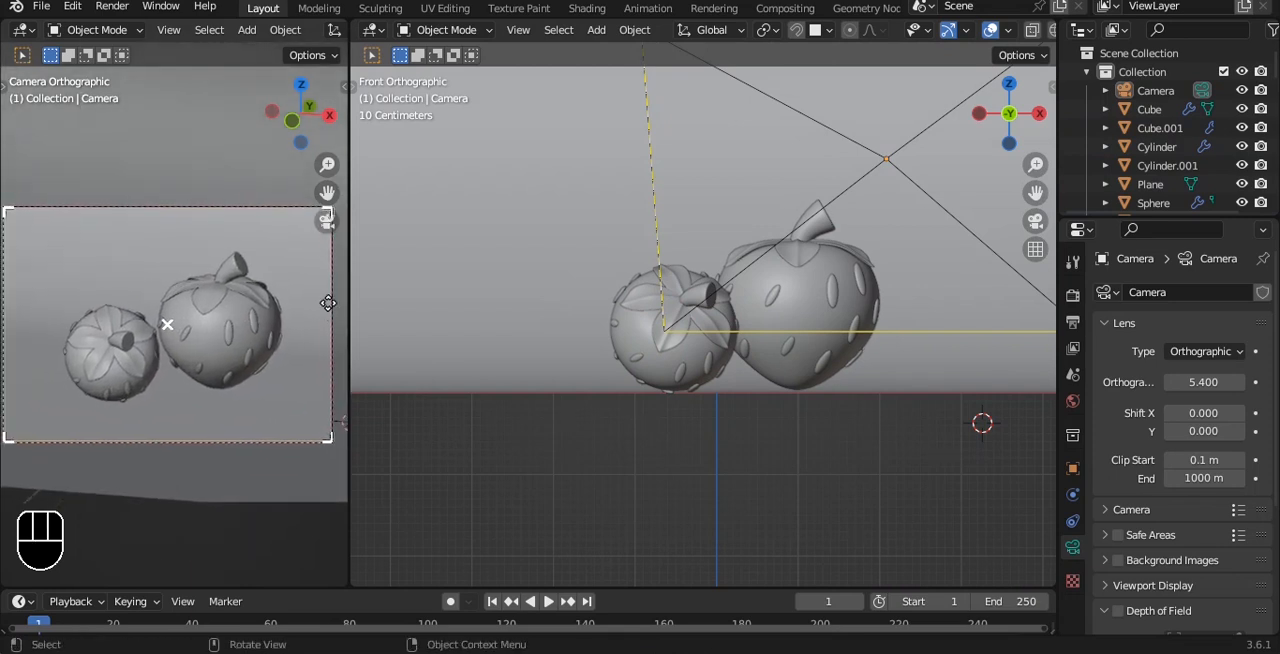
left_click_drag(349, 302, 395, 302)
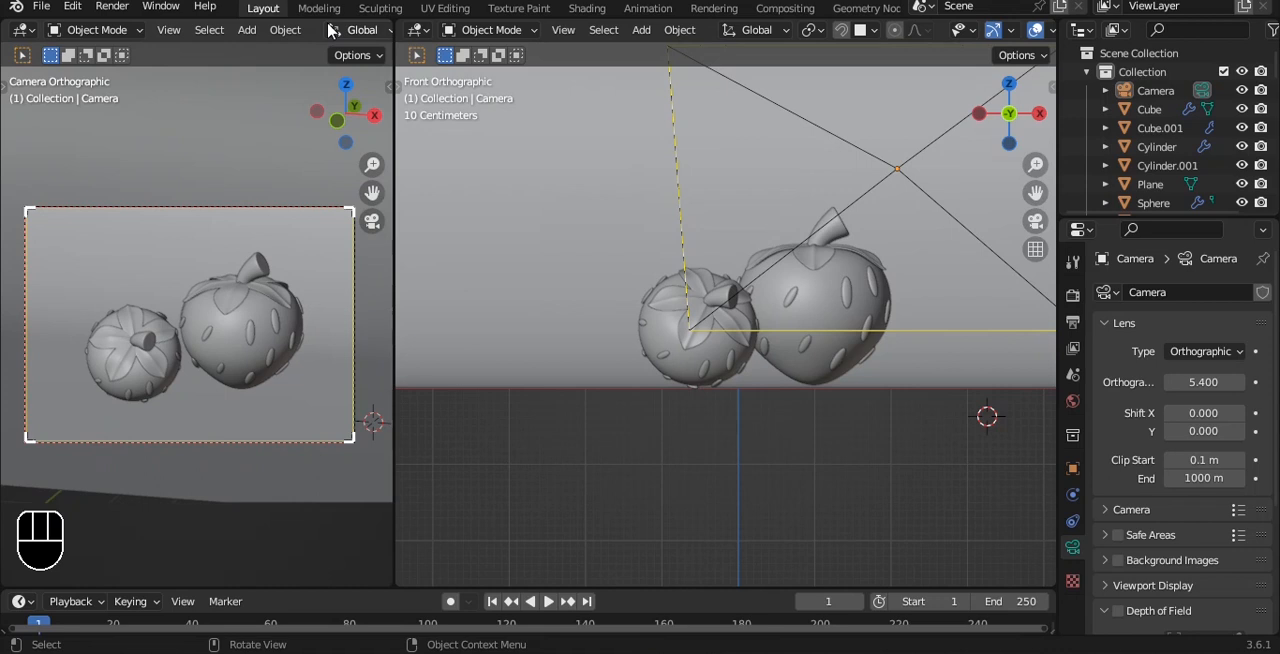
scroll(331, 37, "down", 5)
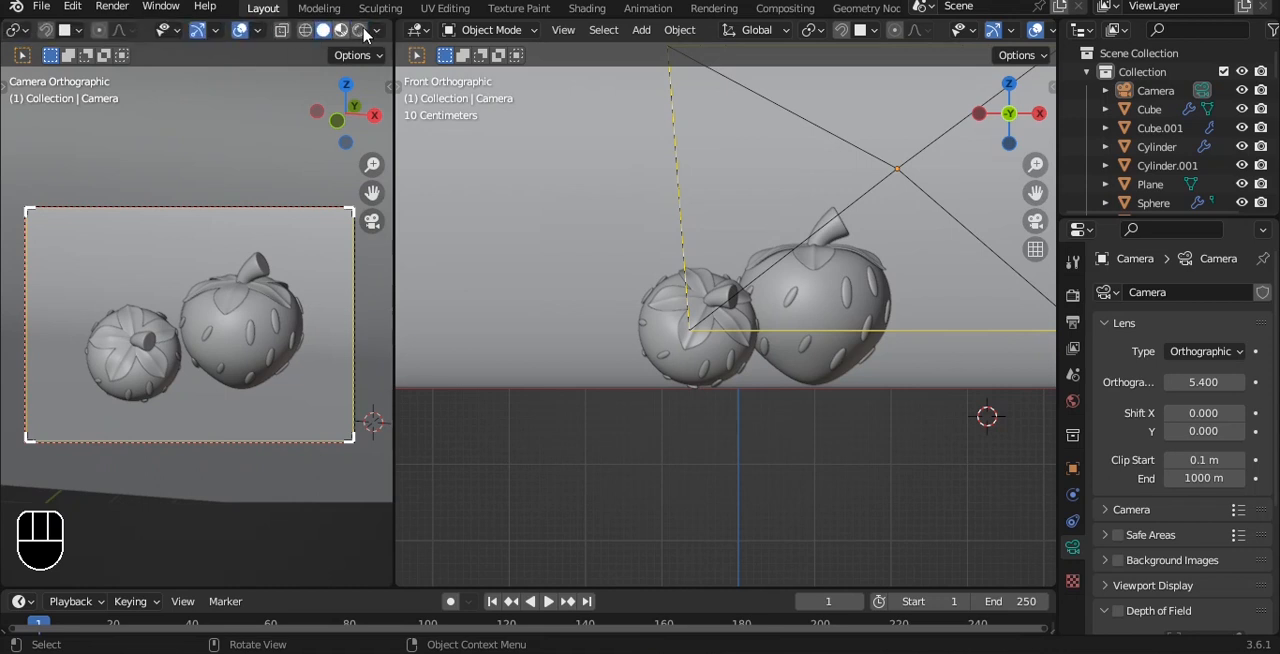
left_click(362, 32)
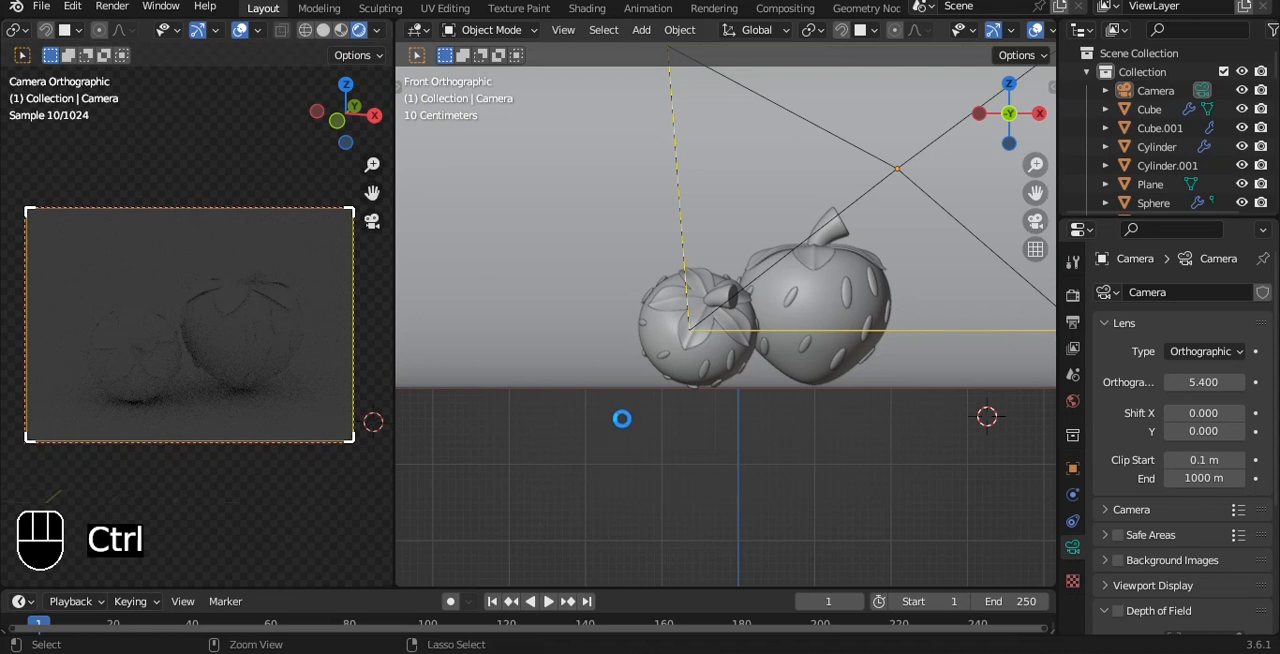
Add an area light to the scene.
scroll(808, 252, "down", 4)
left_click_drag(863, 251, 812, 205, "alt+shift")
left_click_drag(812, 205, 770, 292, "alt")
key("shift+a")
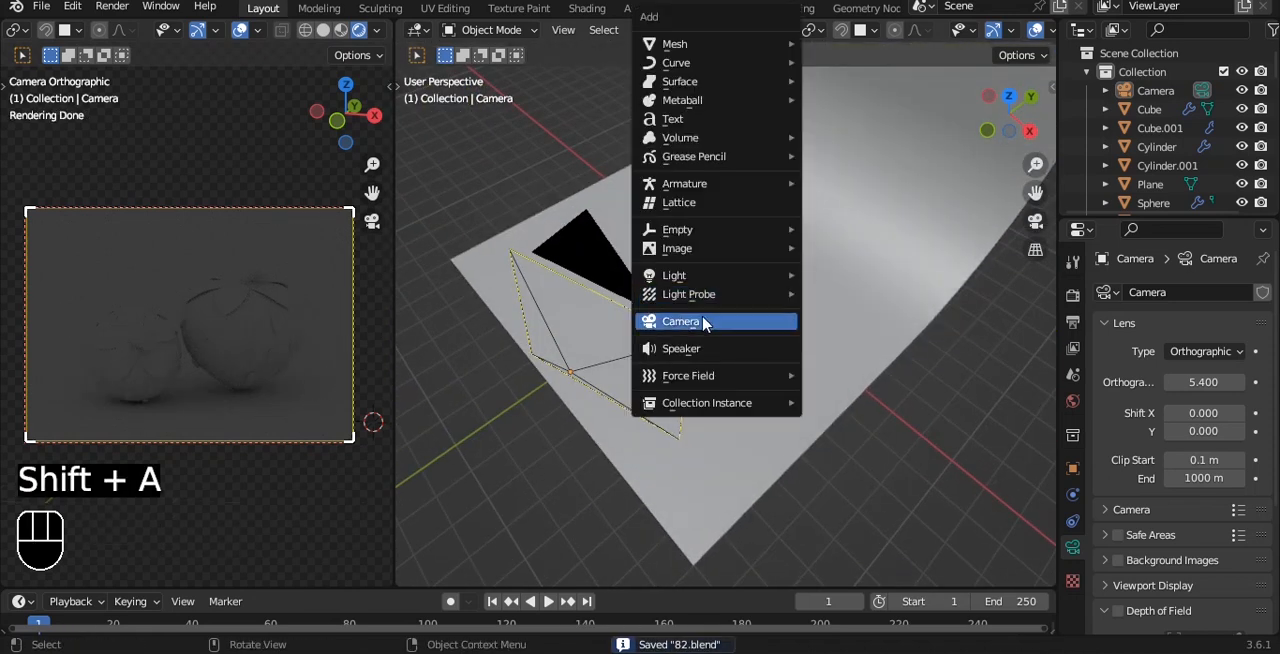
mouse_move(720, 275)
left_click(855, 336)
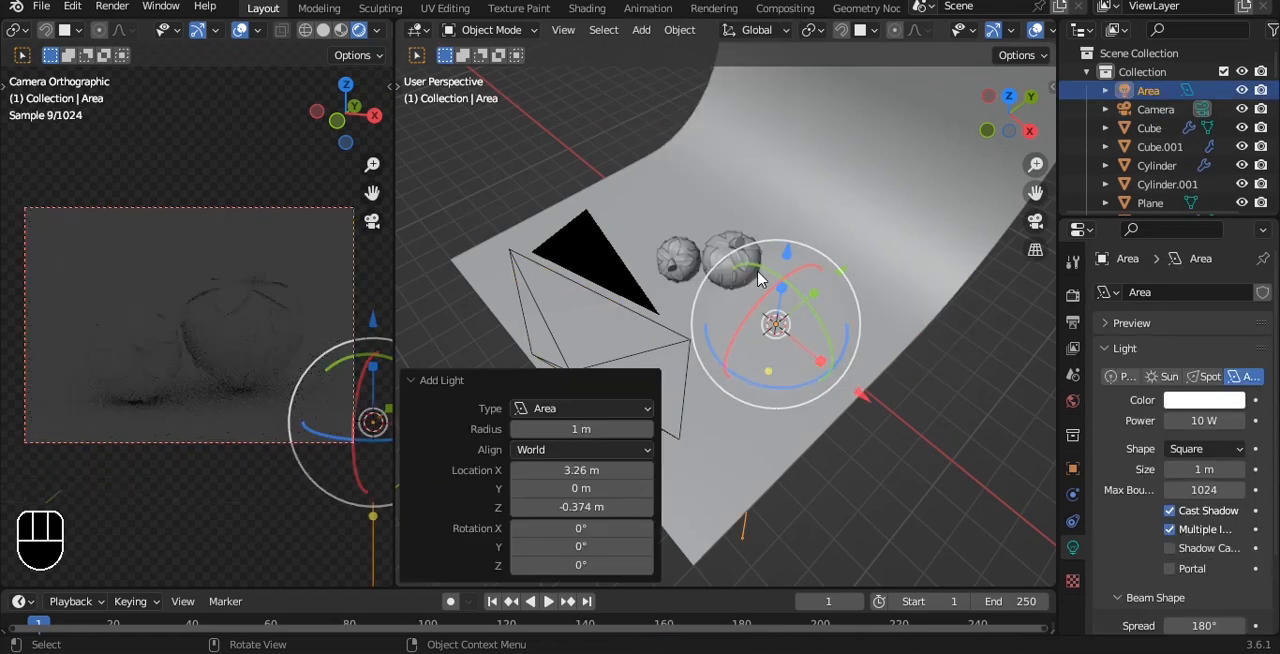
Raise the area light above the strawberries and centre it over them in the top view.
left_click_drag(789, 259, 797, 145)
left_click_drag(857, 263, 776, 216)
left_click_drag(776, 217, 764, 271, "alt")
key("grave")
left_click(768, 242)
left_click_drag(661, 166, 660, 178)
Scale the area light up to about 5.48 and change its shape to Disk.
key("s")
left_click(553, 178)
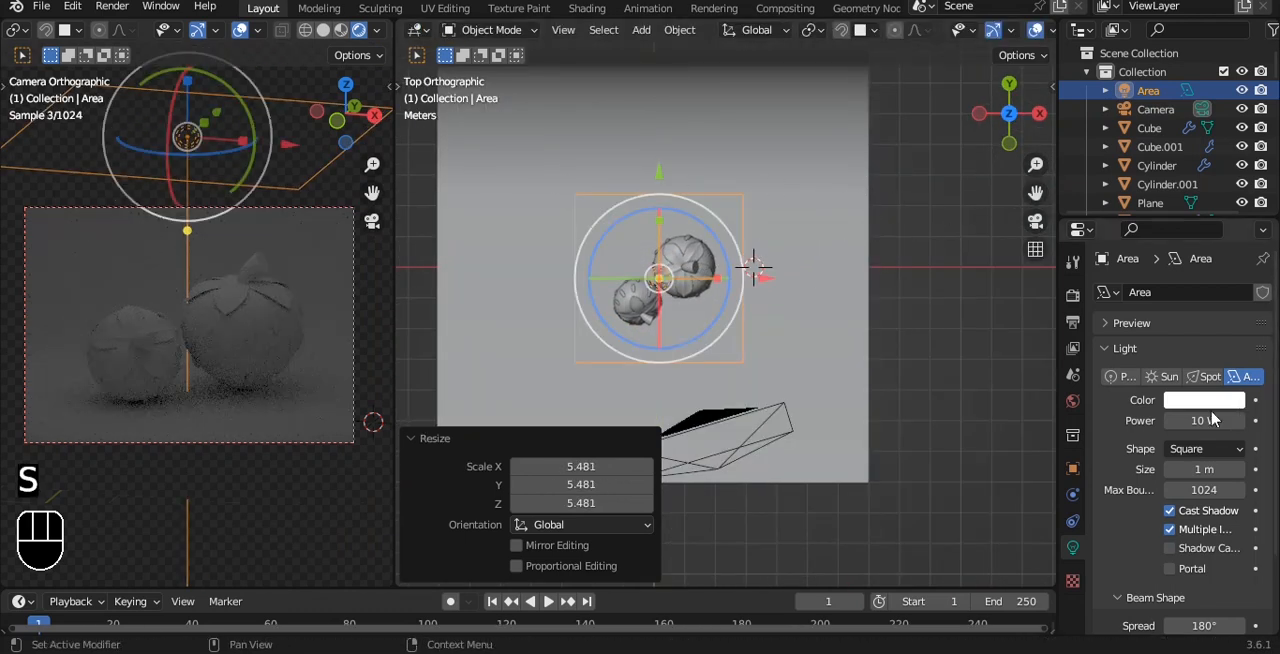
left_click(1205, 448)
left_click(1197, 500)
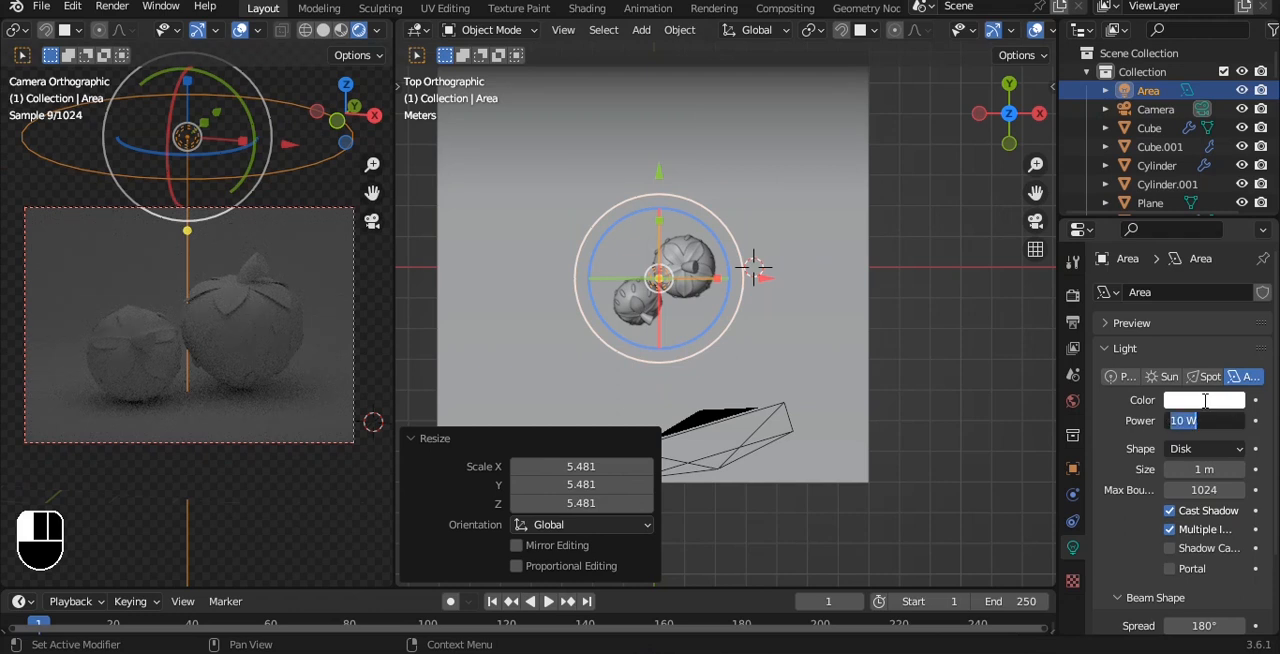
Set the area light's power to 250 W after trying 100 W, and save the file.
type("100")
key("Return")
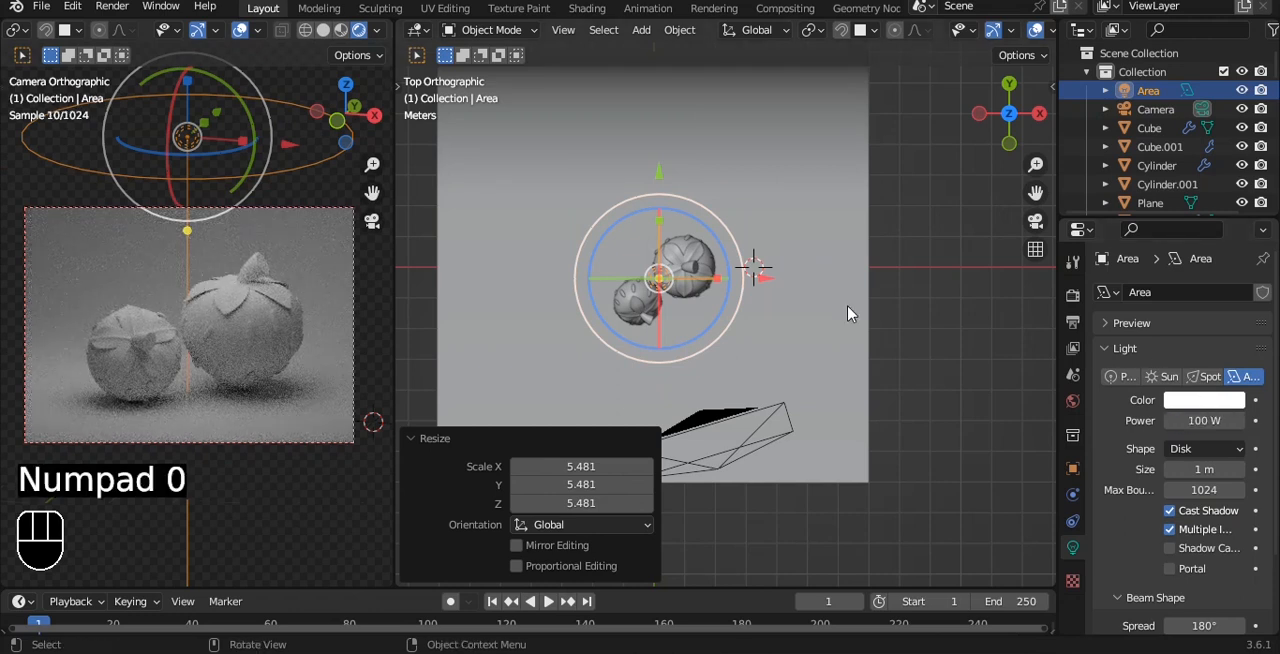
key("ctrl+s")
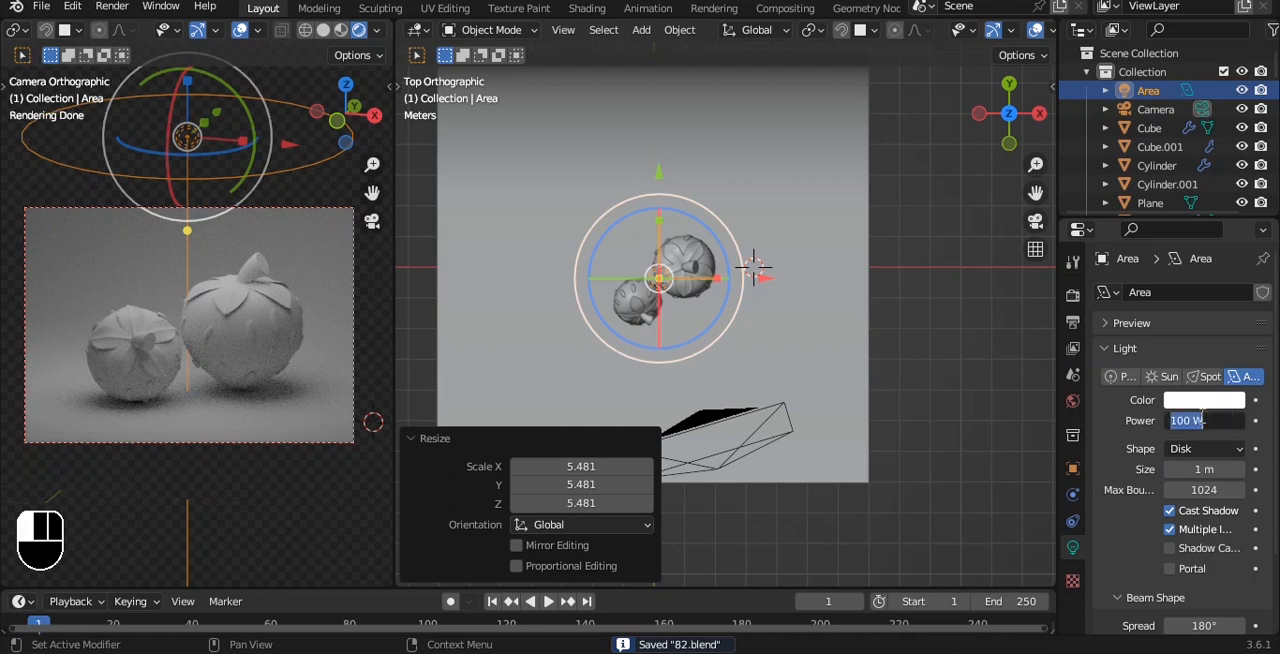
key("Return")
key("ctrl+s")
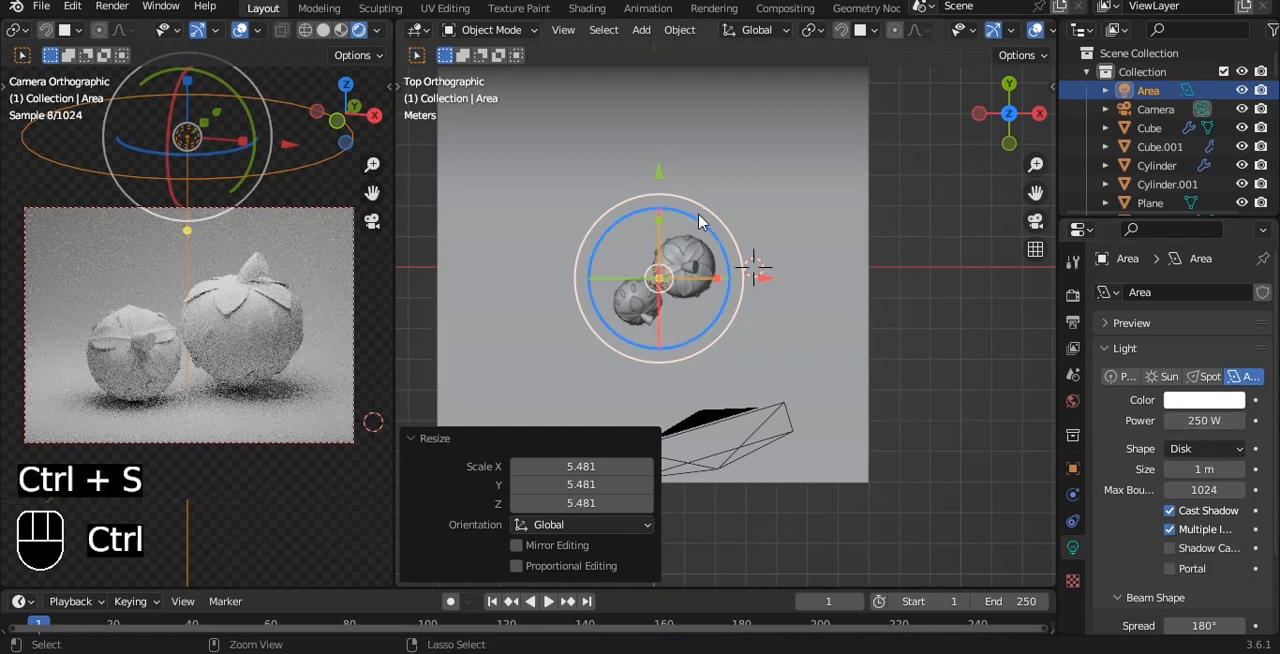
Duplicate the area light along Y and move the copy about 3.45 m along negative X, in front of the small strawberry.
key("shift+d")
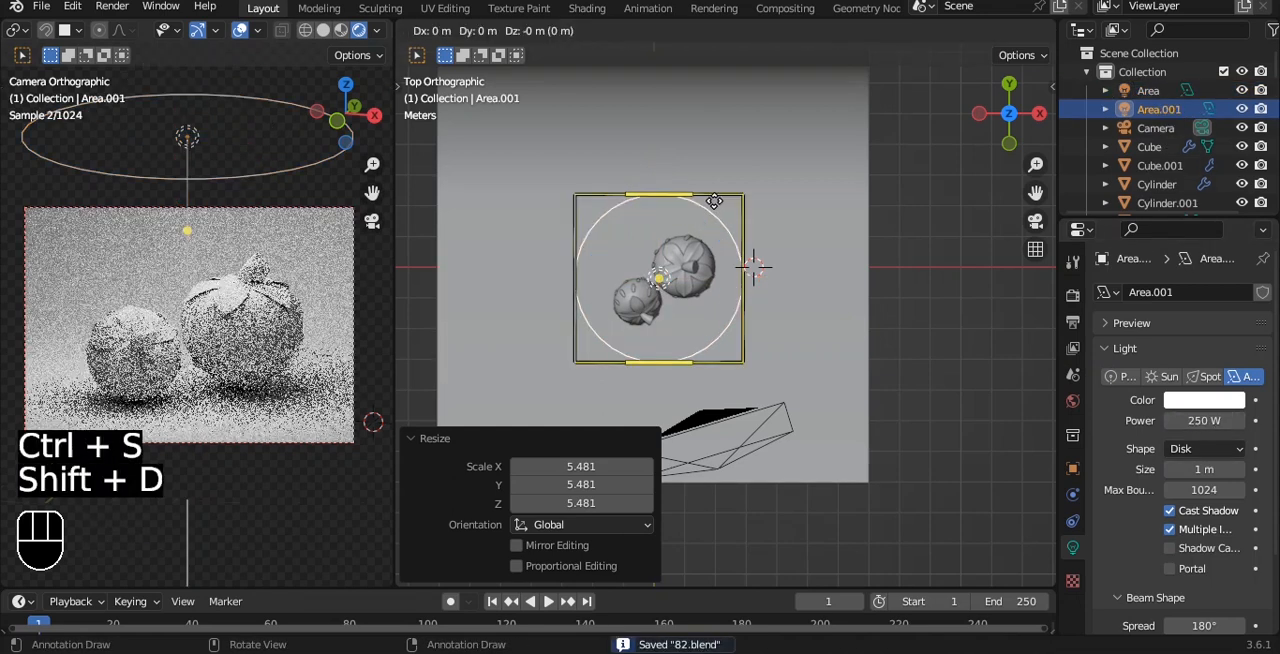
key("y")
left_click(728, 304)
left_click_drag(731, 301, 801, 248, "alt+shift")
left_click_drag(837, 331, 731, 337)
Aim the duplicated area light at the strawberries and save the file.
key("shift+t")
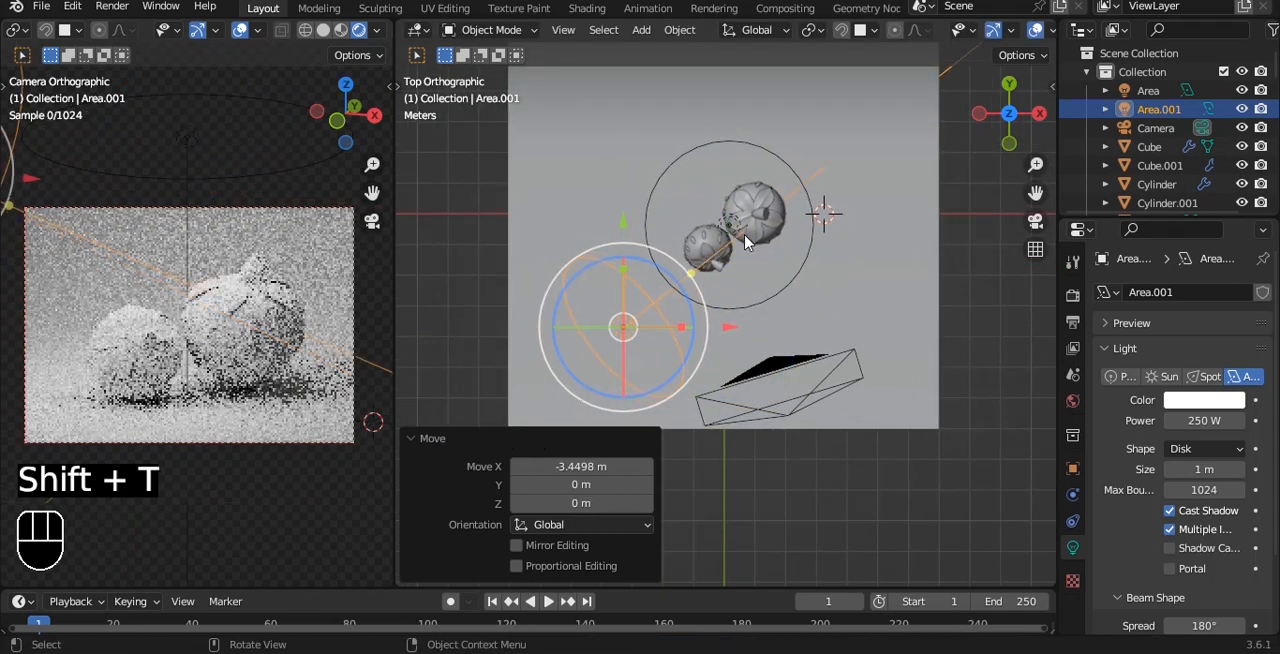
left_click(752, 250)
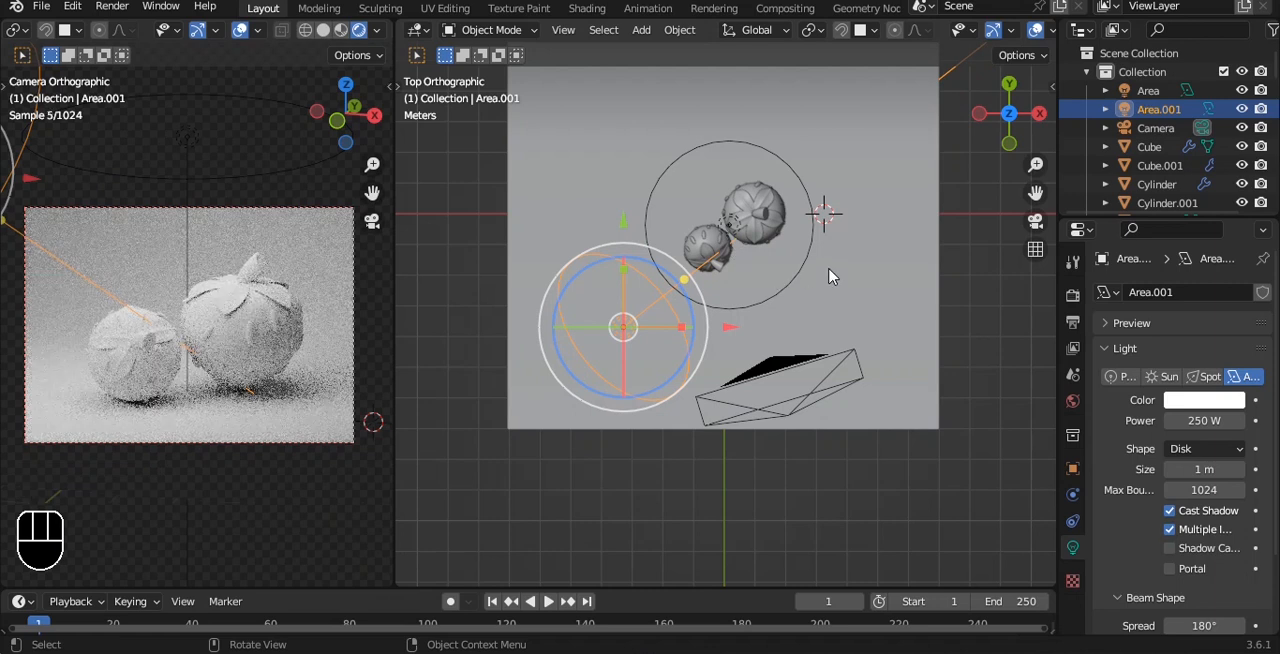
scroll(754, 211, "down", 1)
key("ctrl+s")
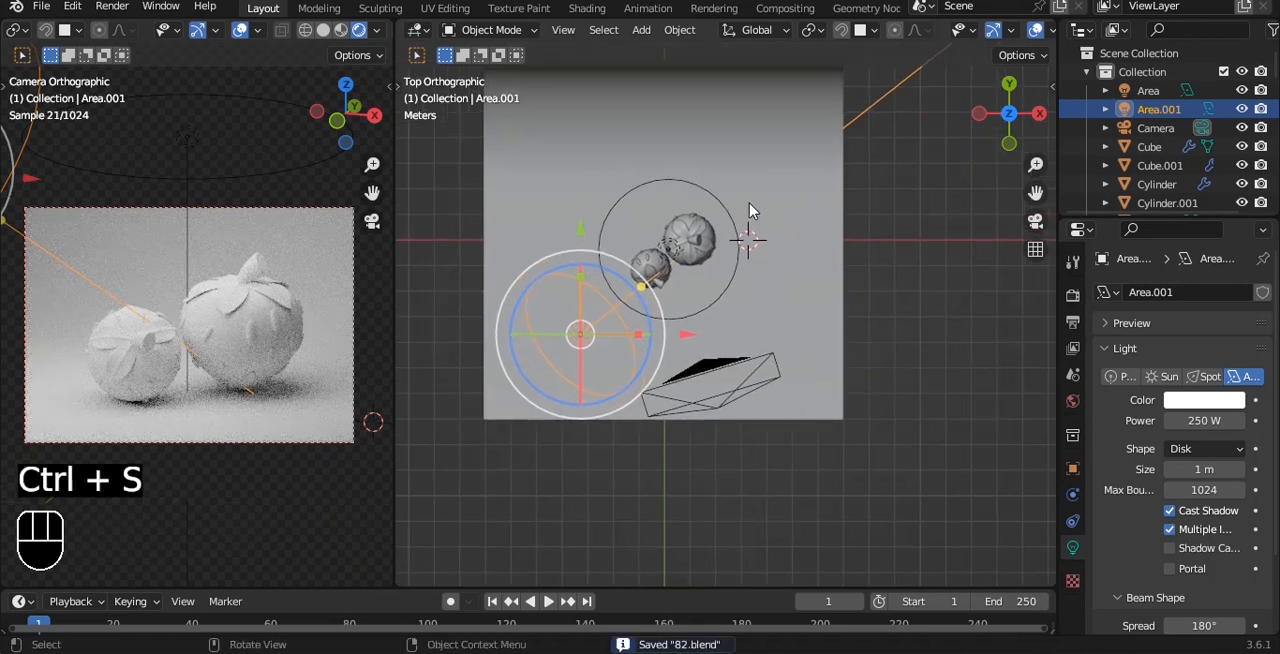
Give the backdrop plane a new material with a pink base color, and save the file.
left_click(742, 198)
left_click(1072, 626)
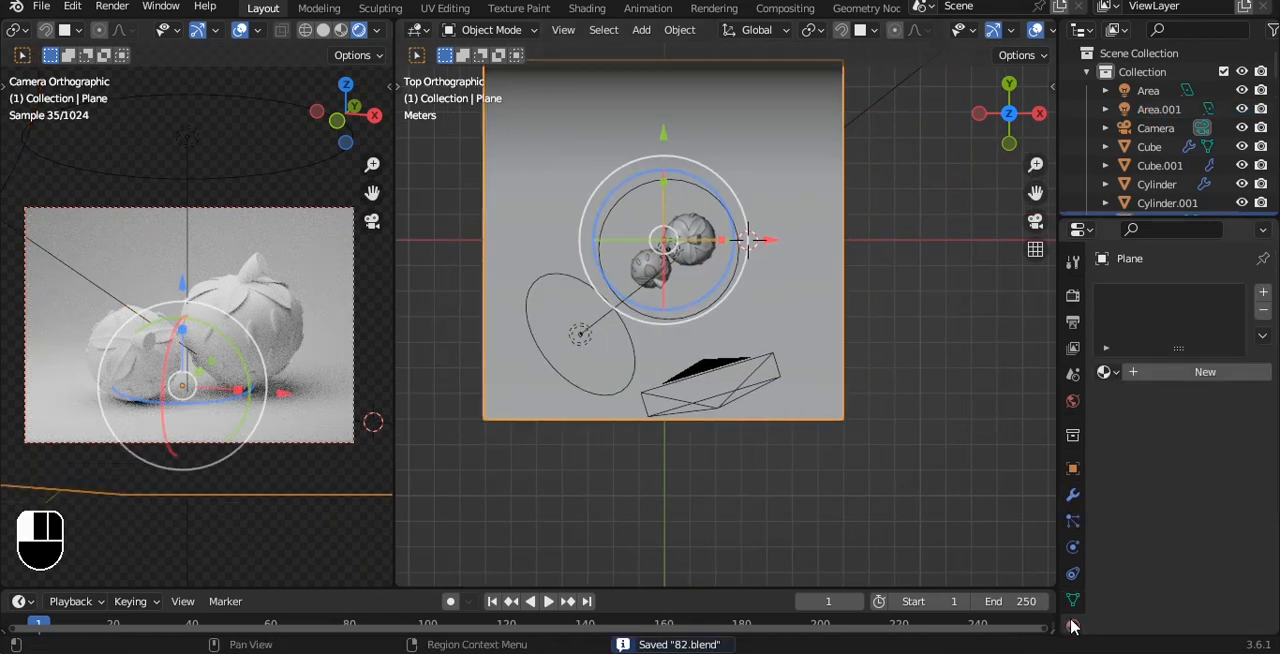
left_click(1205, 372)
left_click(1213, 535)
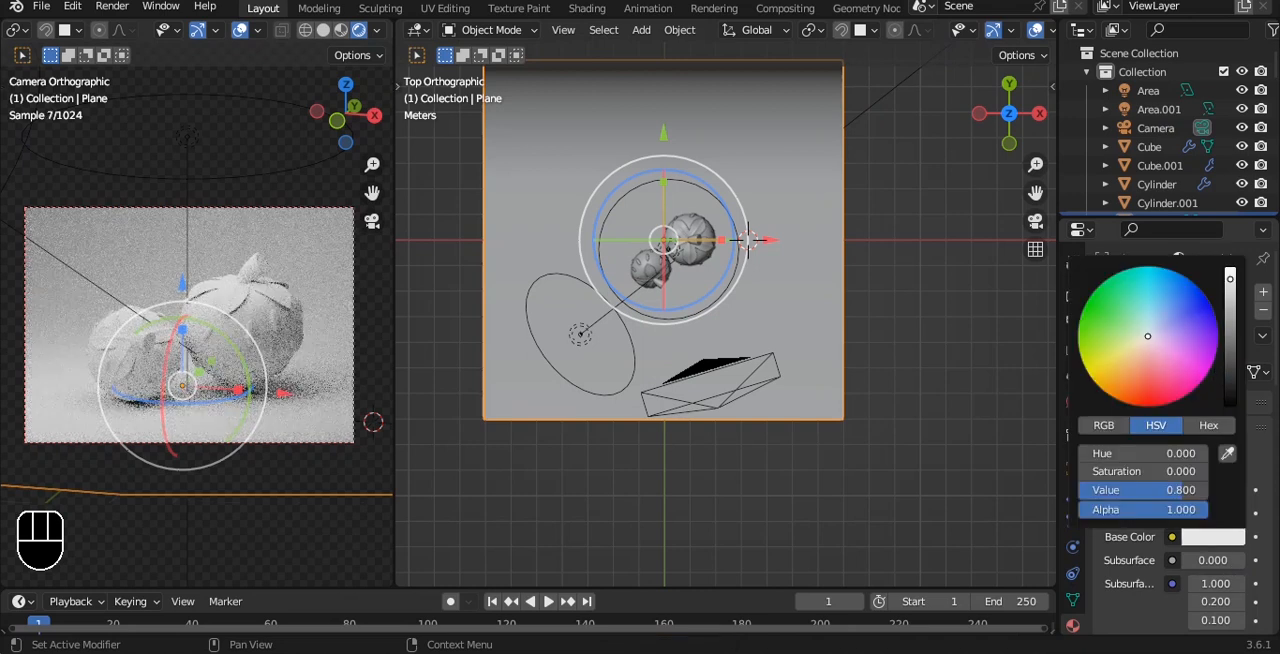
left_click(1172, 365)
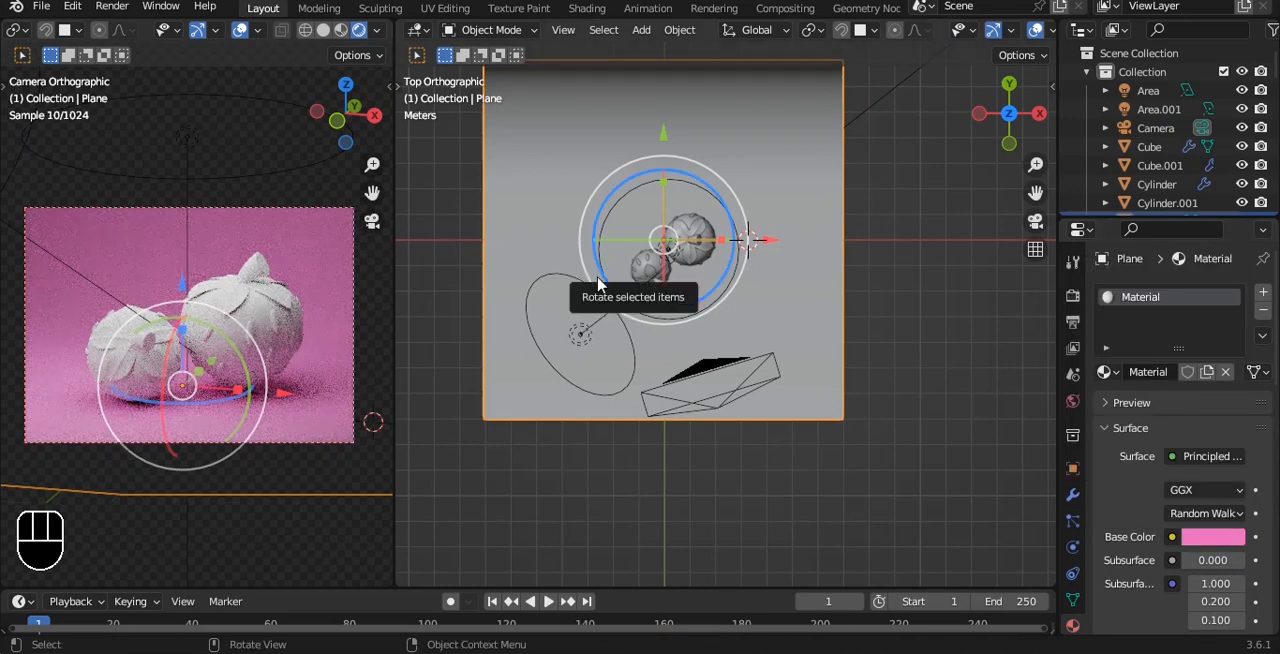
scroll(615, 278, "up", 4)
key("ctrl+s")
In the Shading workspace, create a new material for the large strawberry's body and add a Mix node to it.
scroll(720, 200, "up", 2)
middle_click_drag(771, 149, 661, 140)
left_click(660, 140)
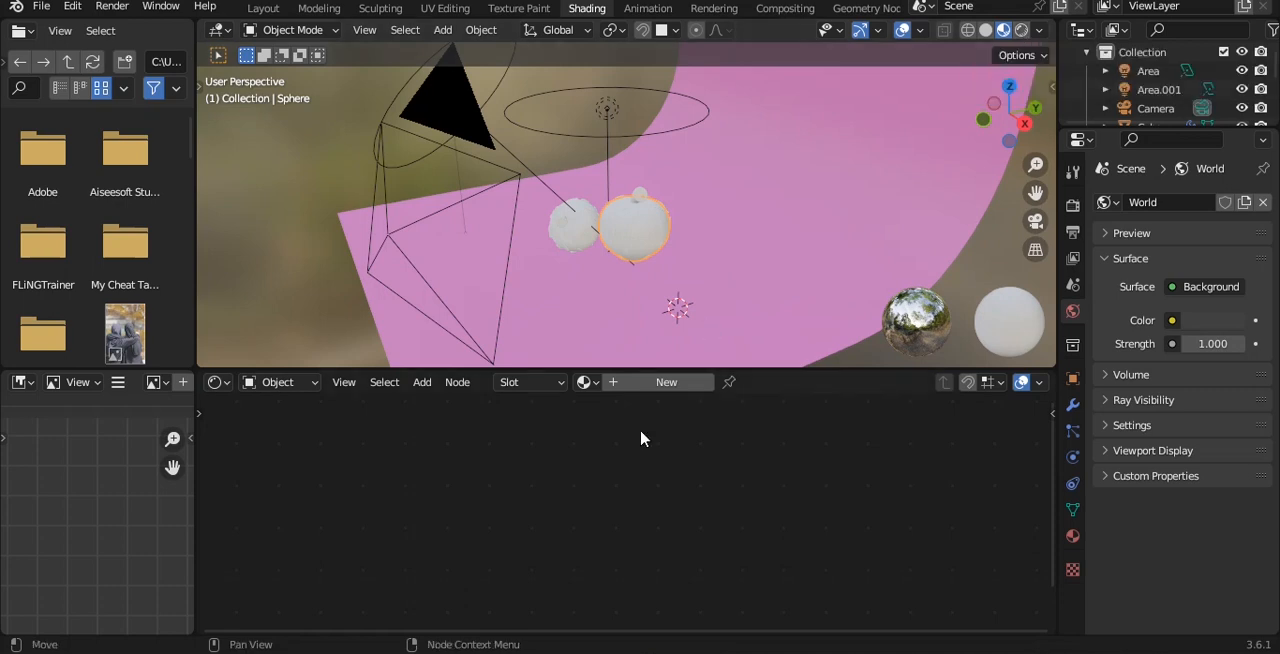
left_click(647, 388)
key("shift+a")
left_click(591, 437)
type("mix")
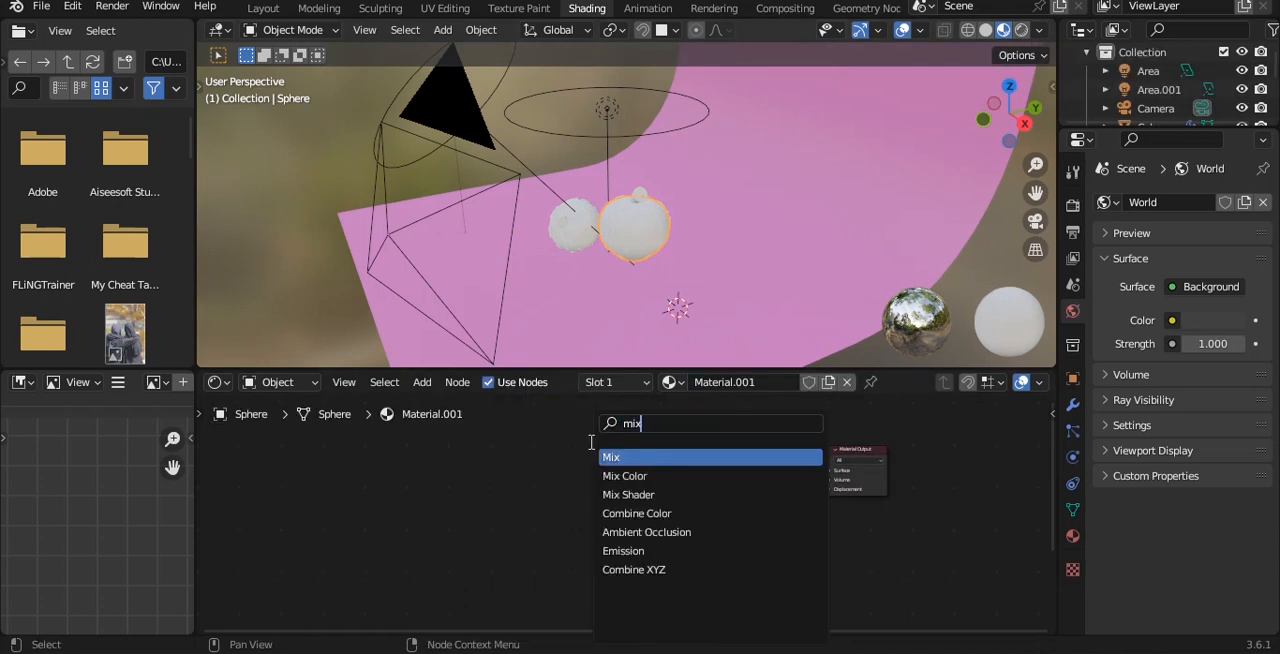
key("Return")
left_click(601, 490)
scroll(600, 490, "up", 3)
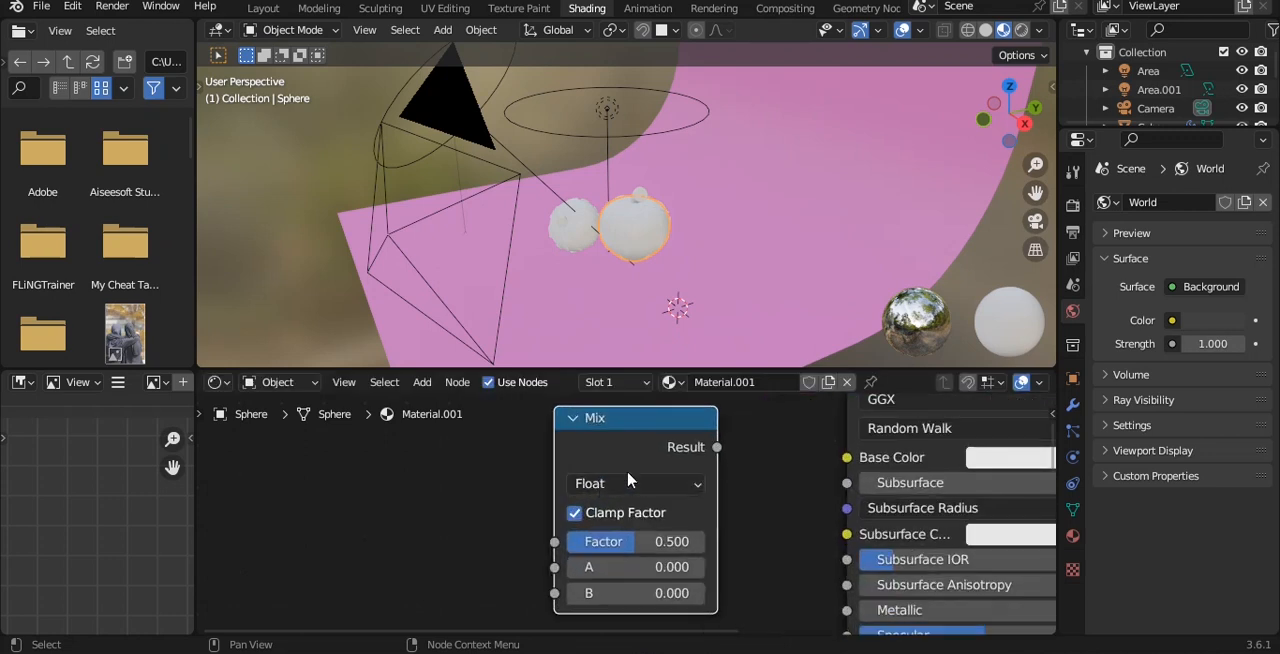
Set the Mix node to Color with Multiply blending and link its Result to the Principled BSDF's Base Color.
left_click(631, 483)
left_click(636, 563)
left_click(634, 510)
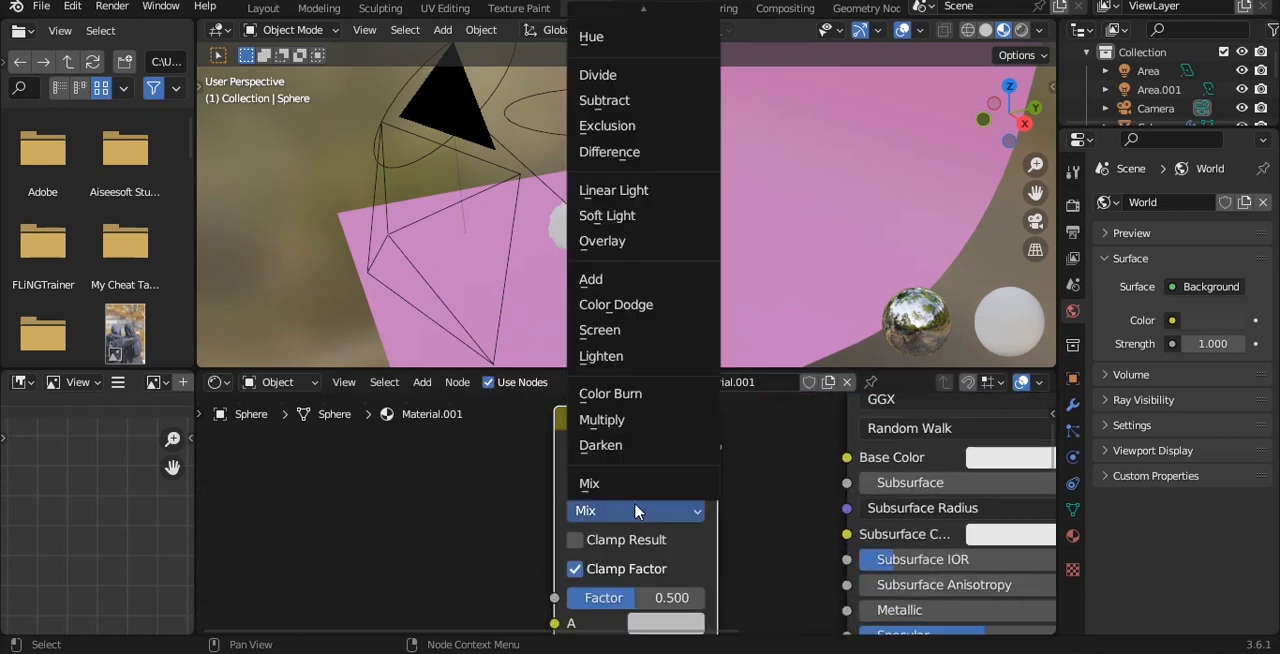
left_click(612, 421)
left_click_drag(845, 463, 847, 457)
scroll(630, 520, "down", 4)
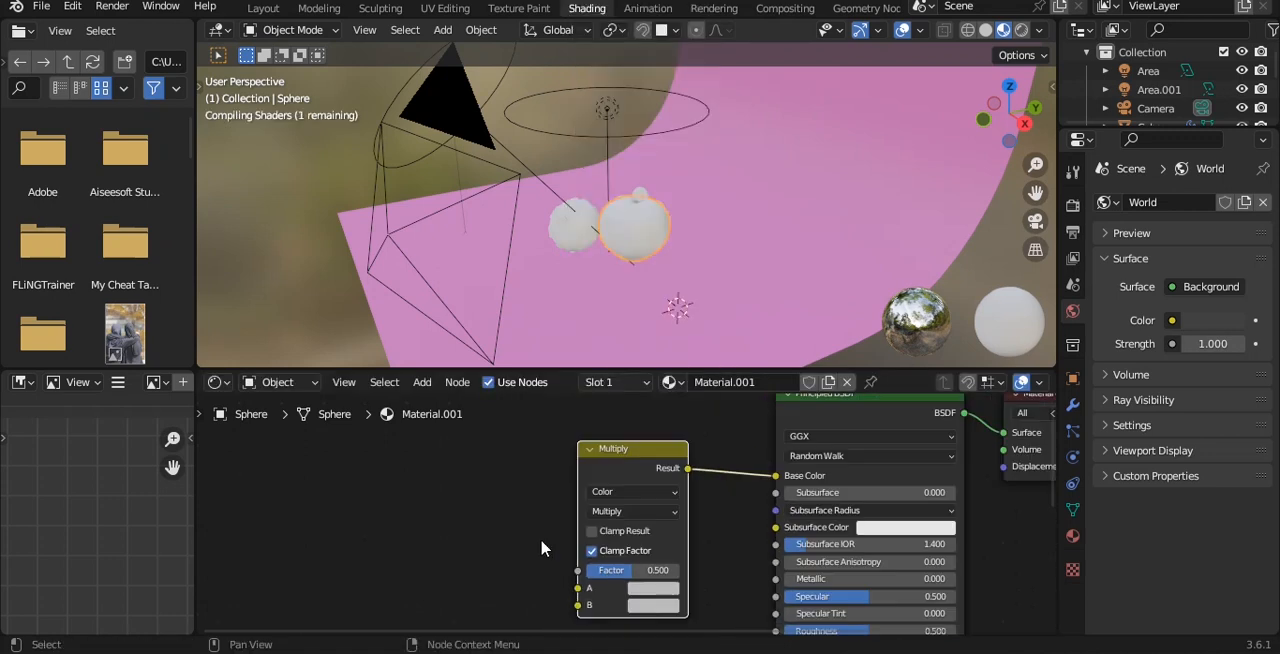
Add a Color Ramp node beside the Multiply node in the strawberry body's material.
key("shift+s")
mouse_move(630, 492)
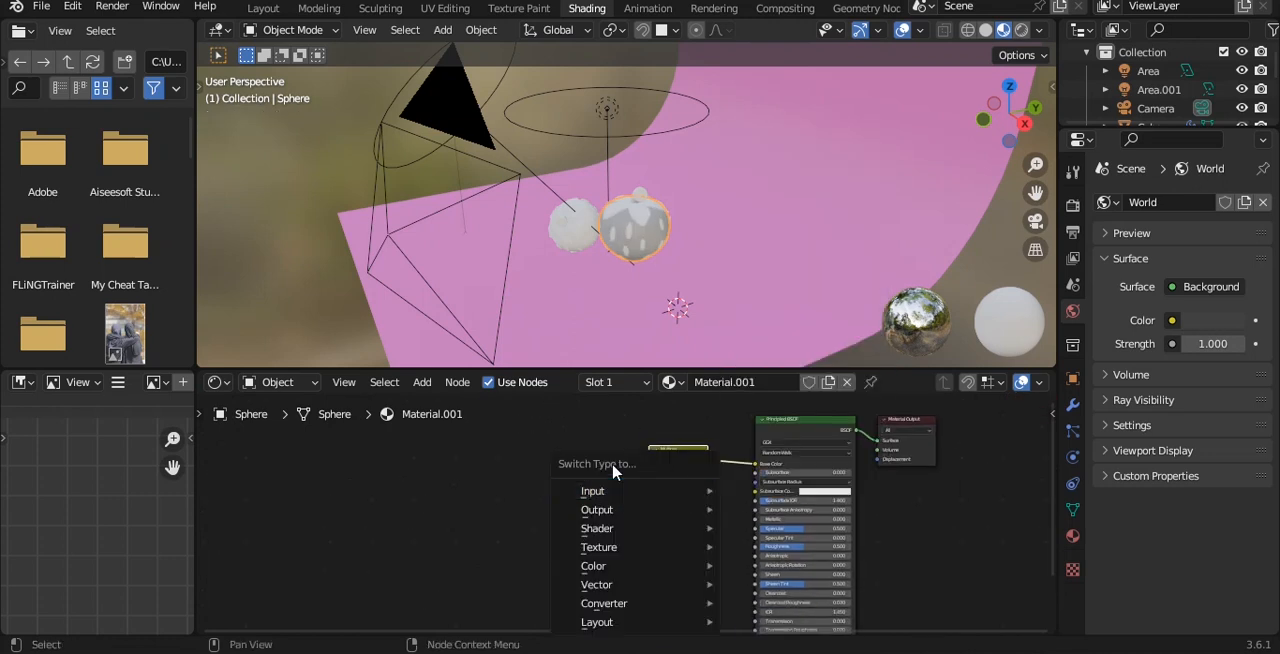
key("shift+a")
mouse_move(557, 460)
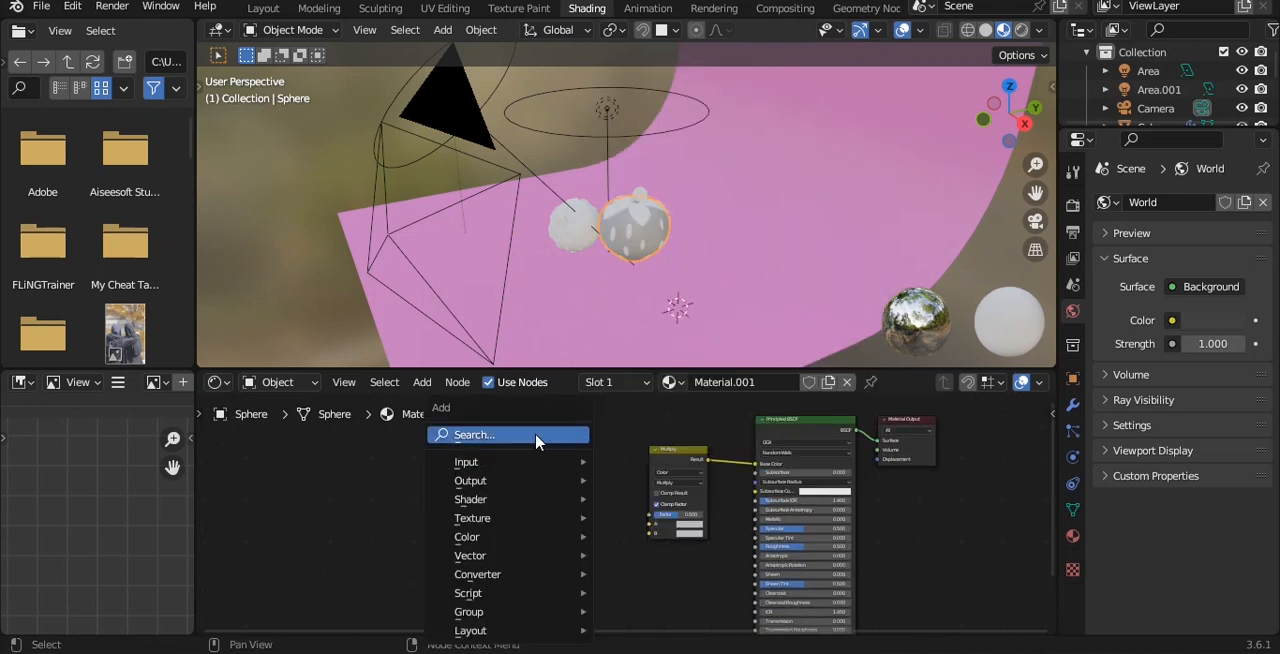
left_click(540, 435)
type("ramp")
key("Return")
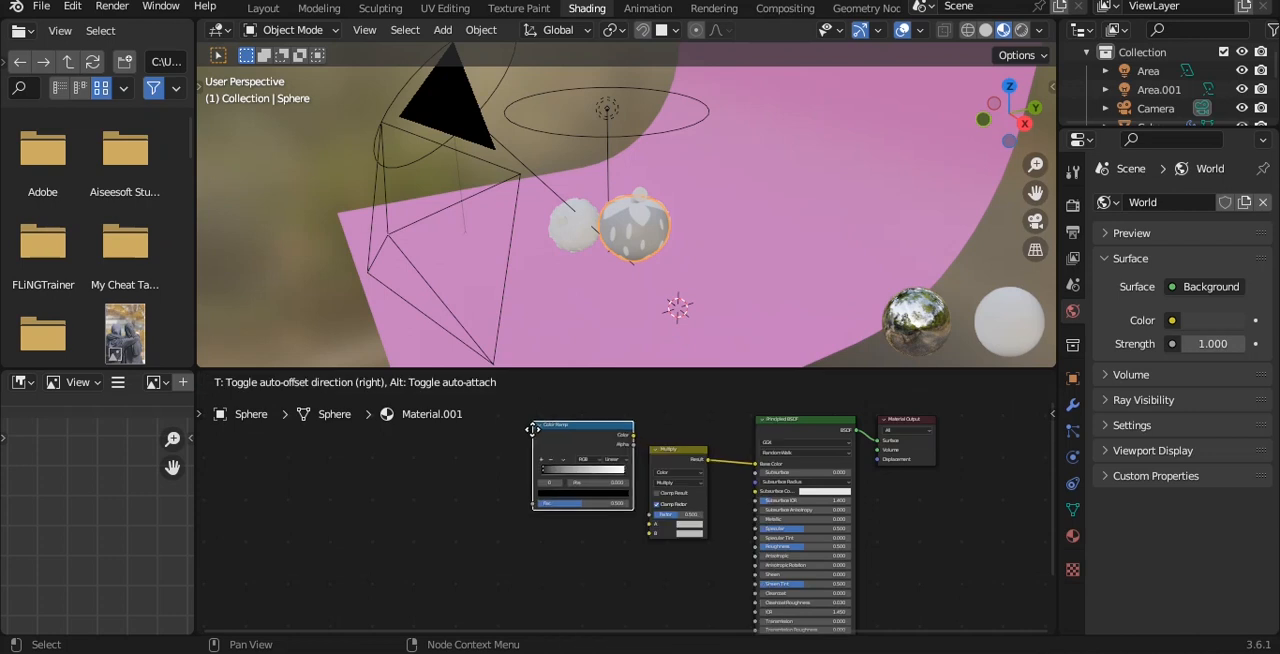
left_click(630, 538)
scroll(743, 468, "up", 3)
scroll(743, 468, "up", 1)
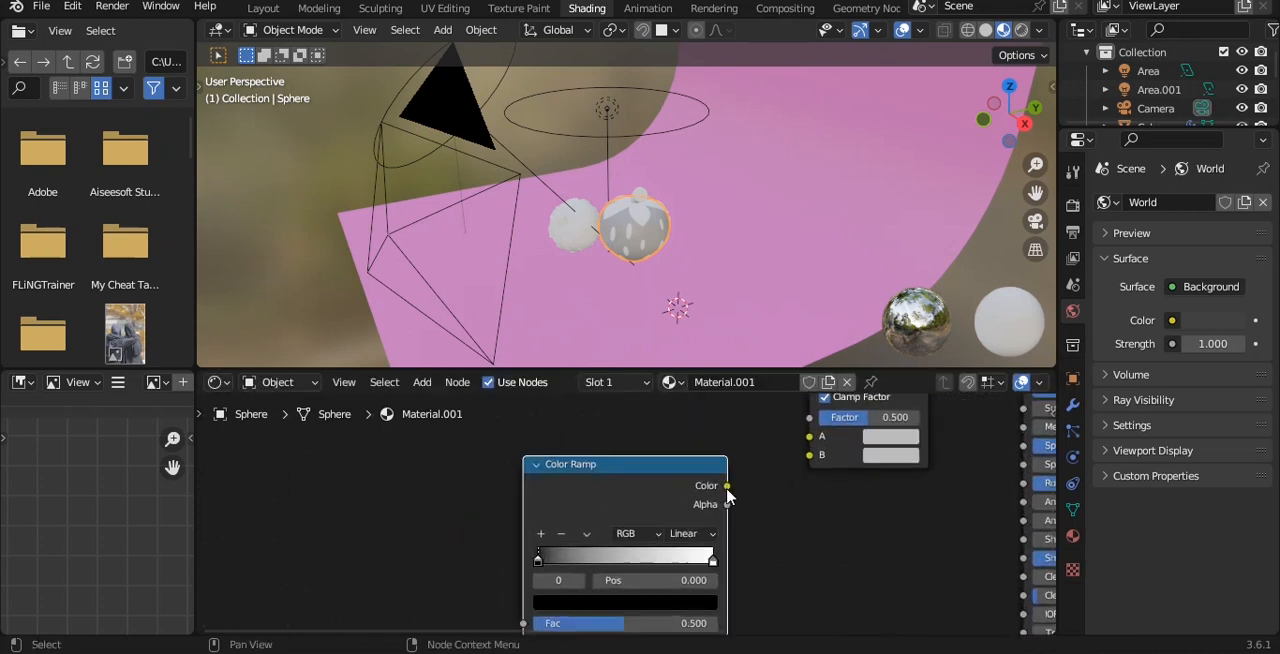
Place the Color Ramp below the Multiply node and link its Color output to the Multiply node's B input.
left_click_drag(800, 465, 805, 462)
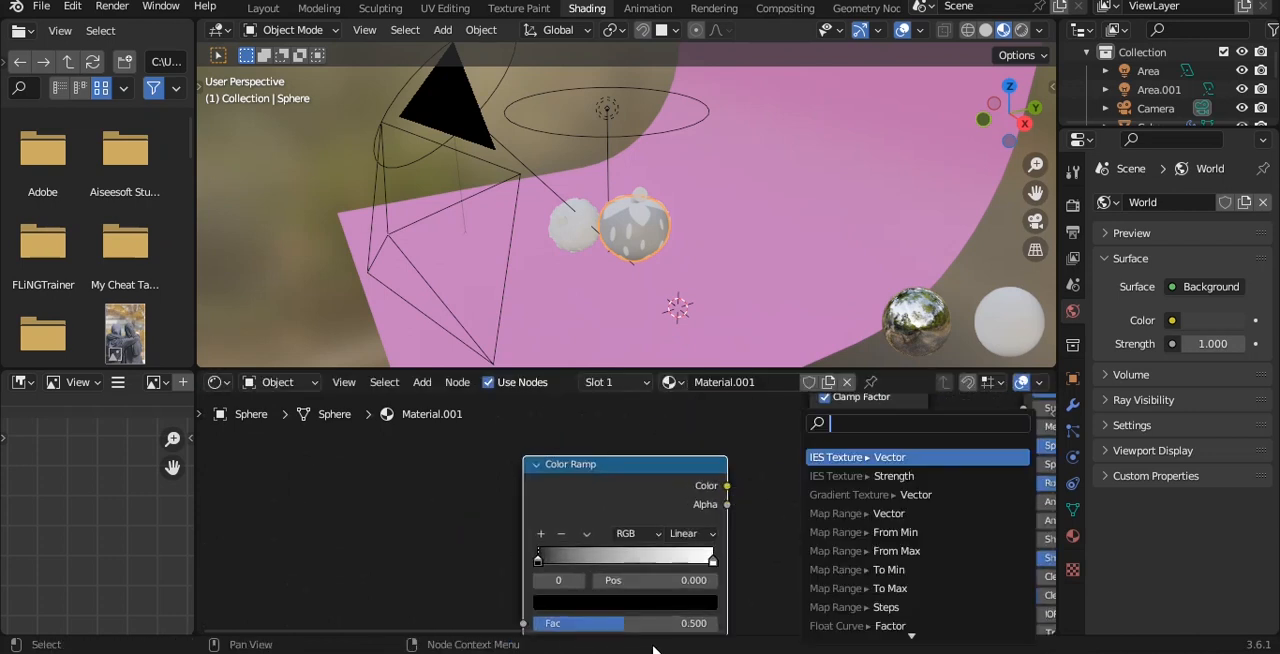
left_click(764, 454)
scroll(759, 455, "down", 6)
left_click_drag(720, 472, 722, 532, "alt")
scroll(720, 536, "up", 5)
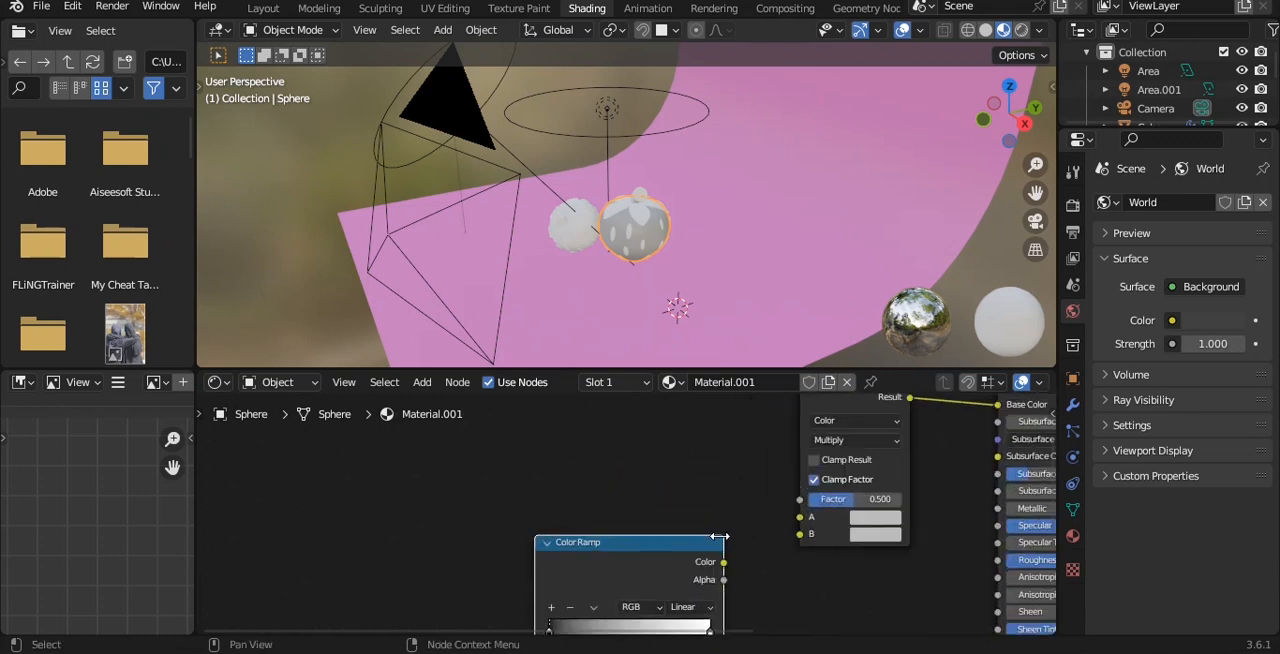
left_click_drag(802, 545, 800, 534)
scroll(652, 530, "down", 3)
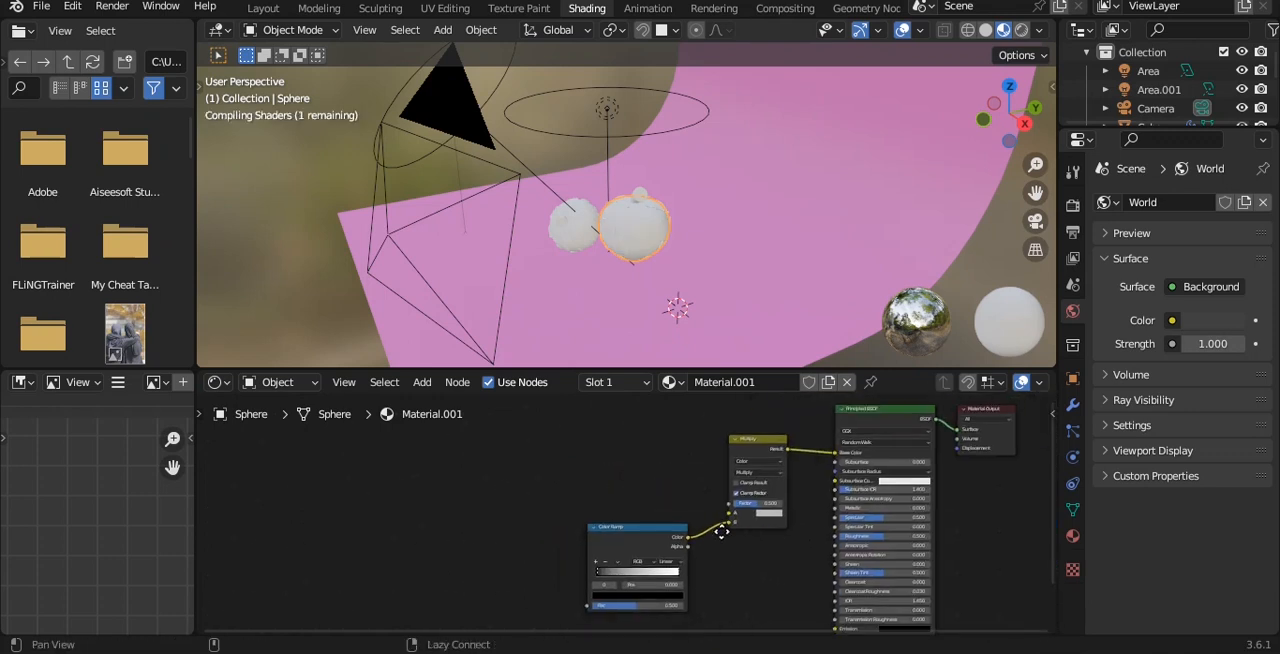
Add an Ambient Occlusion node in front of the Color Ramp.
key("shift+a")
left_click(667, 432)
type("ao")
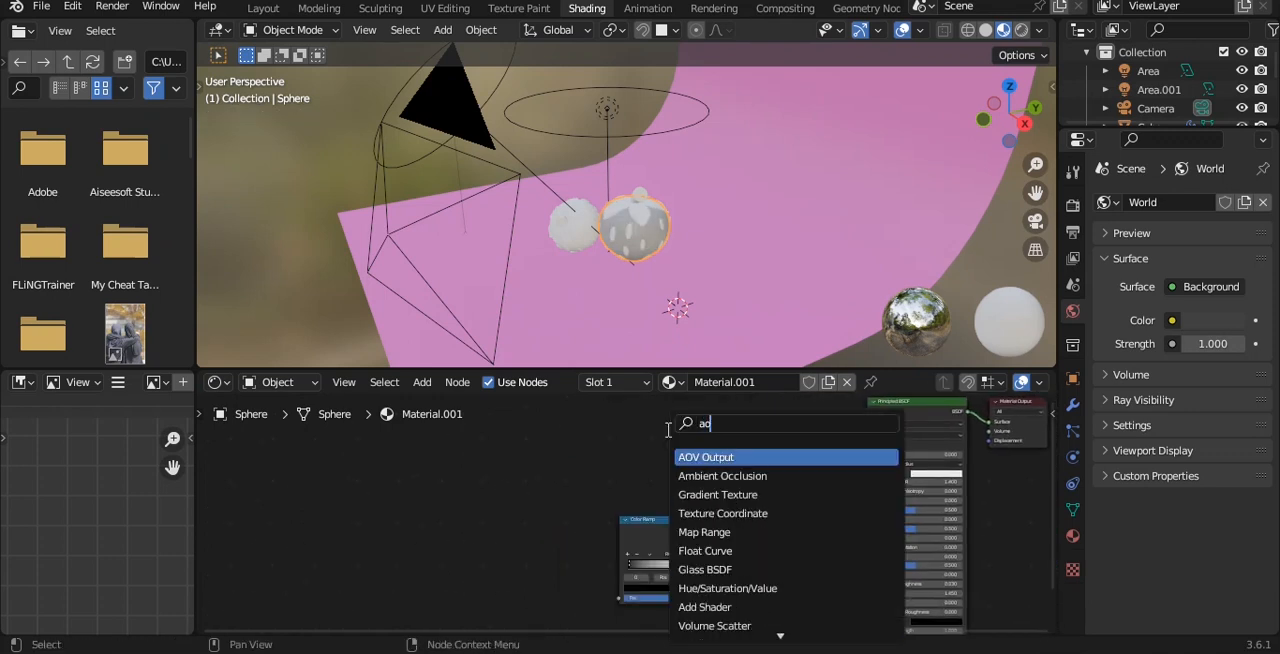
key("Down")
key("Return")
left_click(545, 490)
scroll(559, 482, "up", 2)
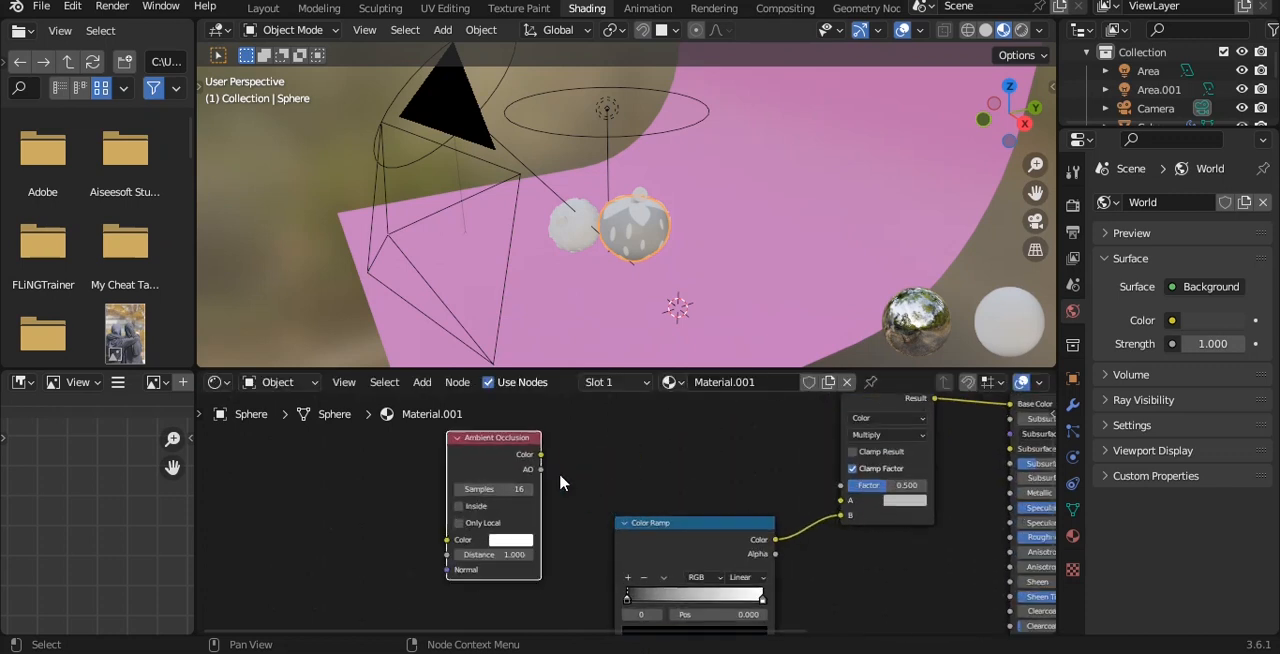
Link the Ambient Occlusion node's AO output to the Color Ramp's Fac and its Color output to the Multiply node's A input.
left_click_drag(541, 471, 614, 543)
middle_click_drag(629, 440, 608, 545)
left_click_drag(520, 453, 821, 498)
left_click_drag(625, 555, 664, 492, "alt")
scroll(648, 513, "up", 4)
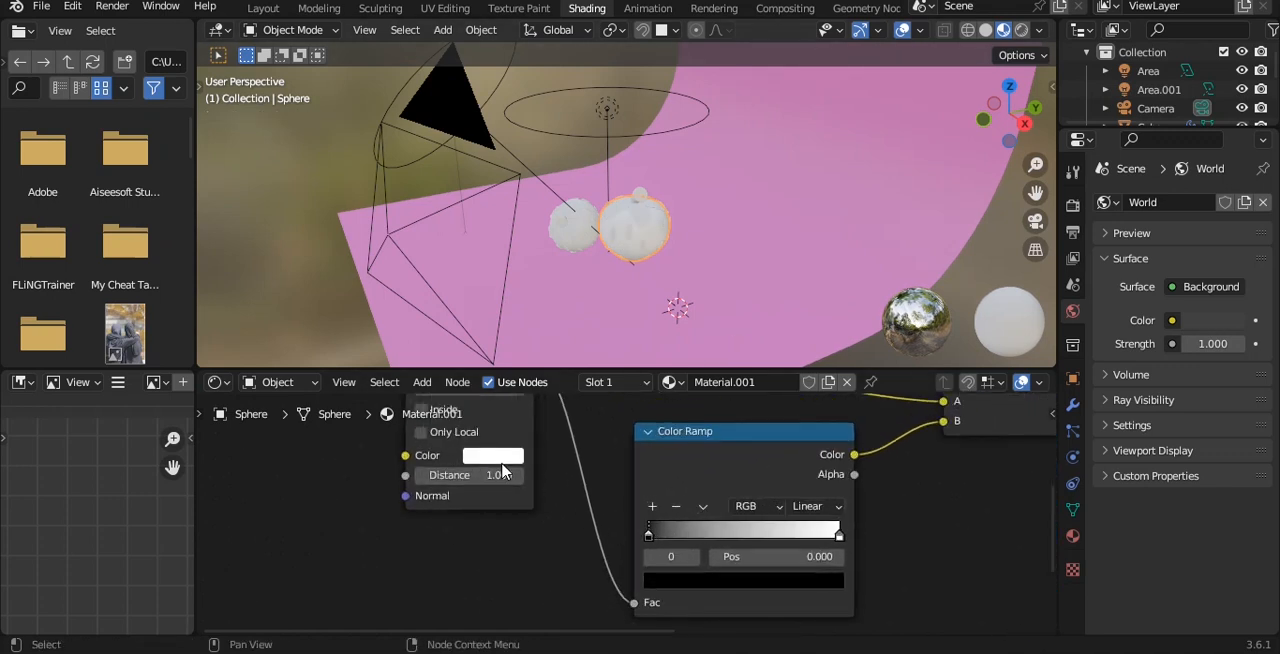
Set the Ambient Occlusion color to orange-red with hue 0.002 and saturation 0.961, and move the Color Ramp's black stop to 0.236.
left_click(501, 461)
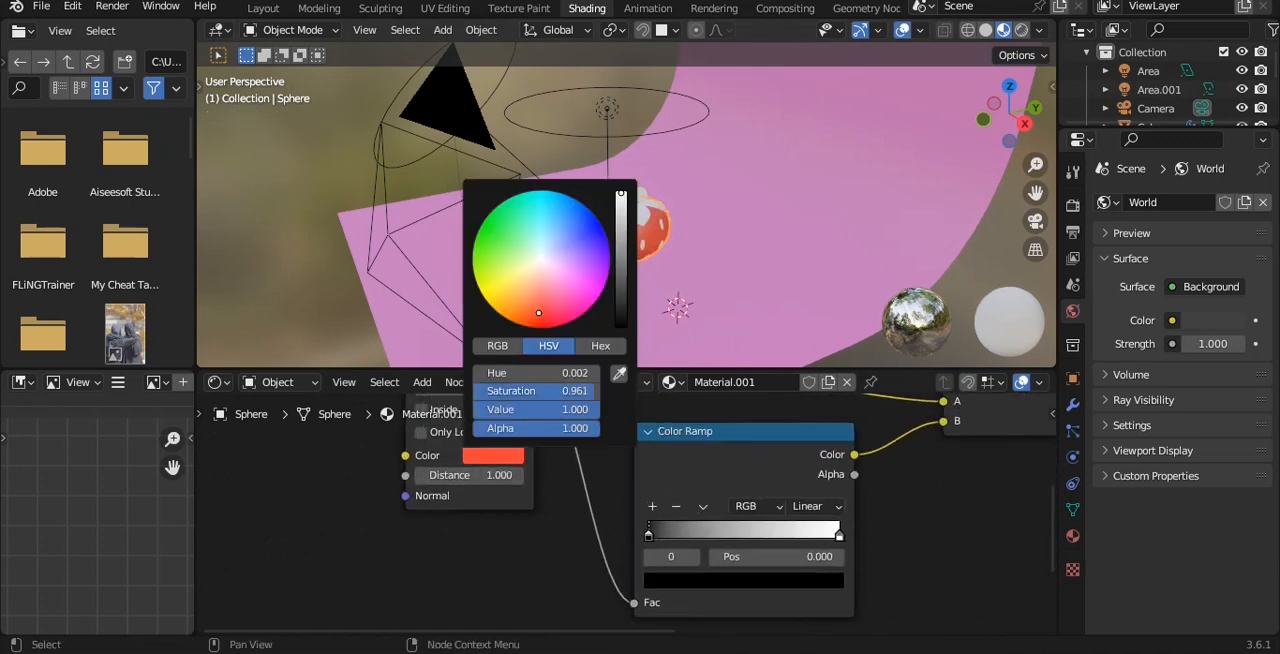
scroll(699, 231, "up", 7)
middle_click_drag(699, 231, 692, 170)
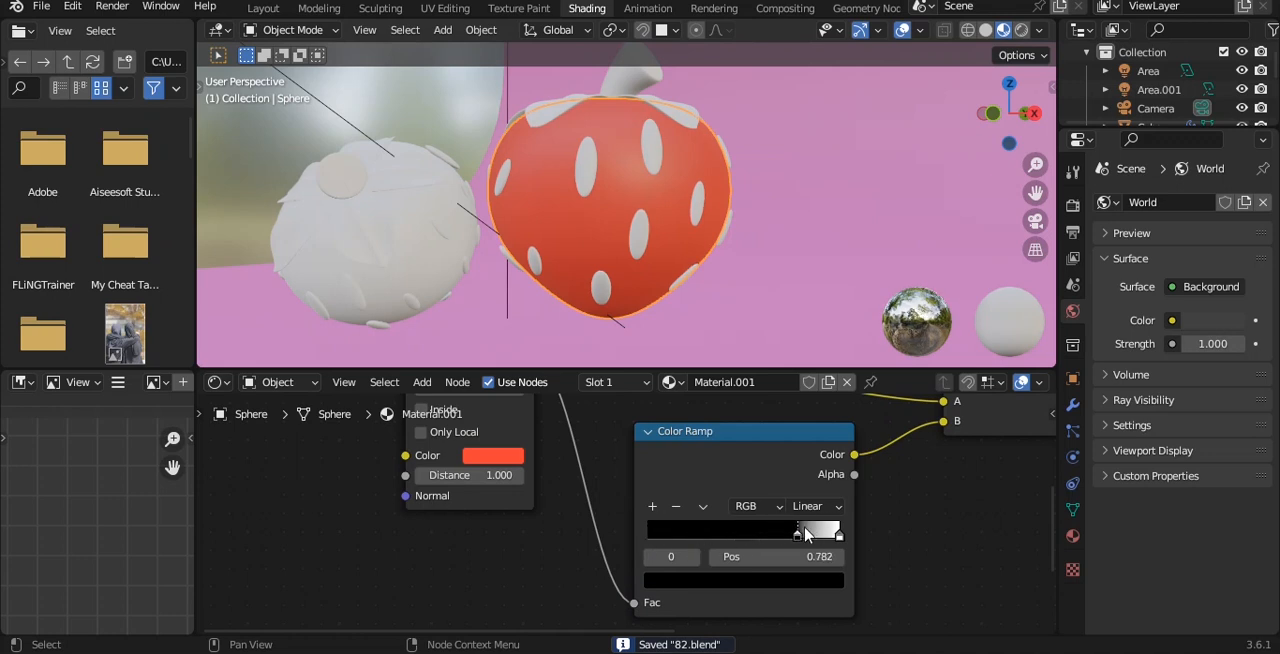
Assign the strawberry body's material to one seed, make it a separate copy, and change its Ambient Occlusion color to yellow-orange.
left_click(651, 158)
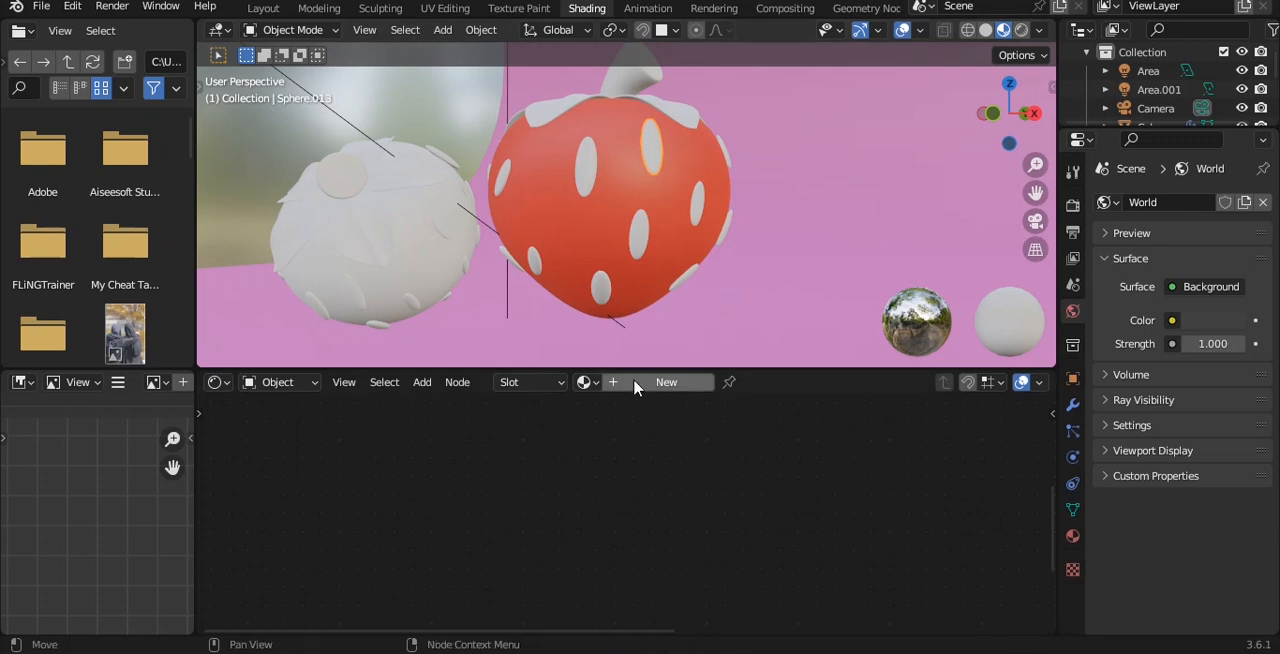
left_click(586, 382)
left_click(620, 428)
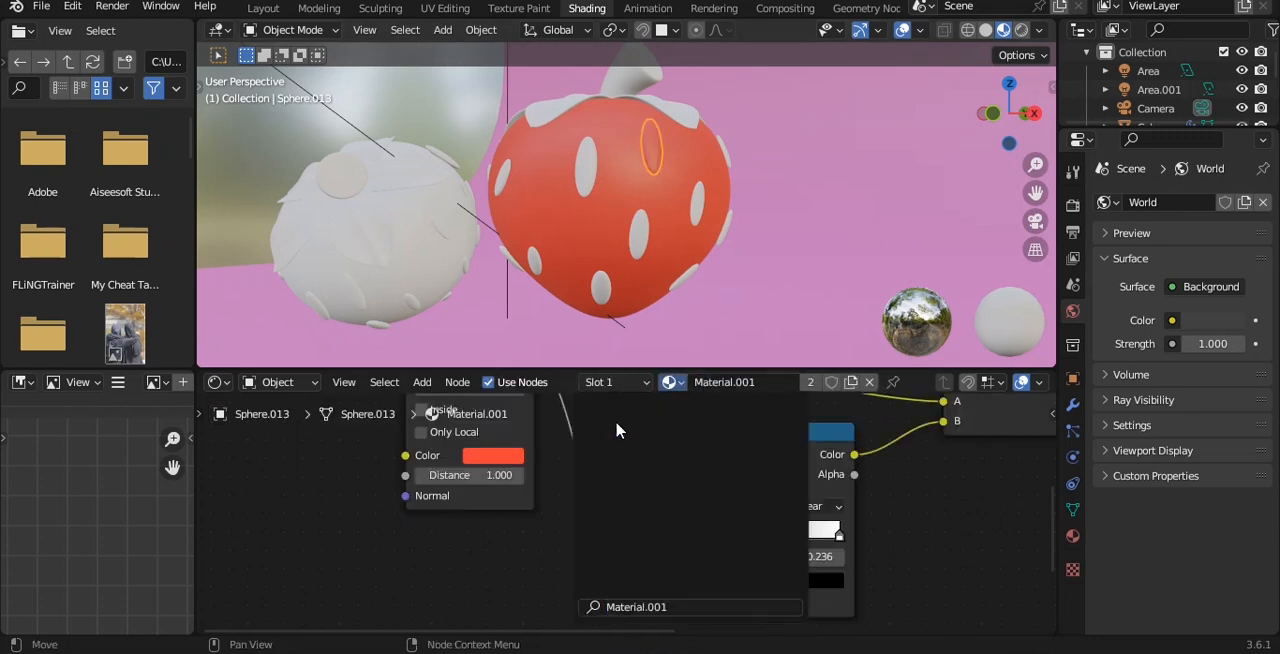
left_click(811, 381)
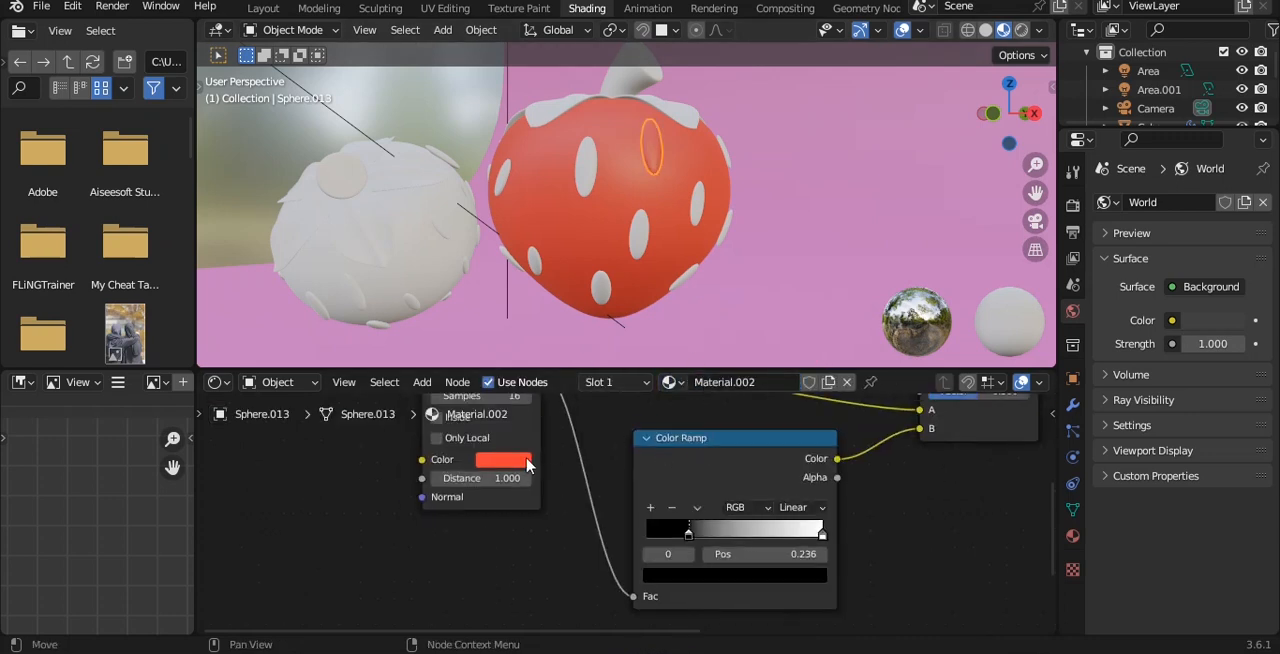
left_click(520, 459)
left_click_drag(545, 327, 510, 322)
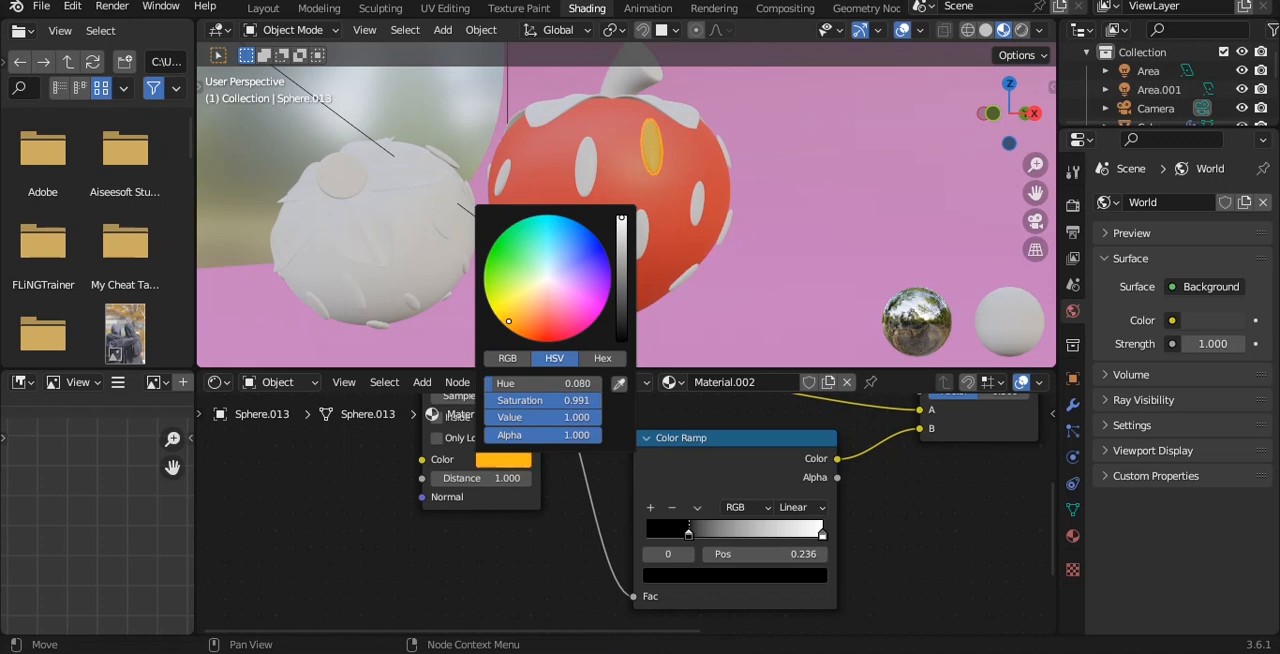
Select the large strawberry's other seeds with the yellow seed as the active object, and link its material to them.
left_click(583, 177)
key("grave")
left_click(623, 147)
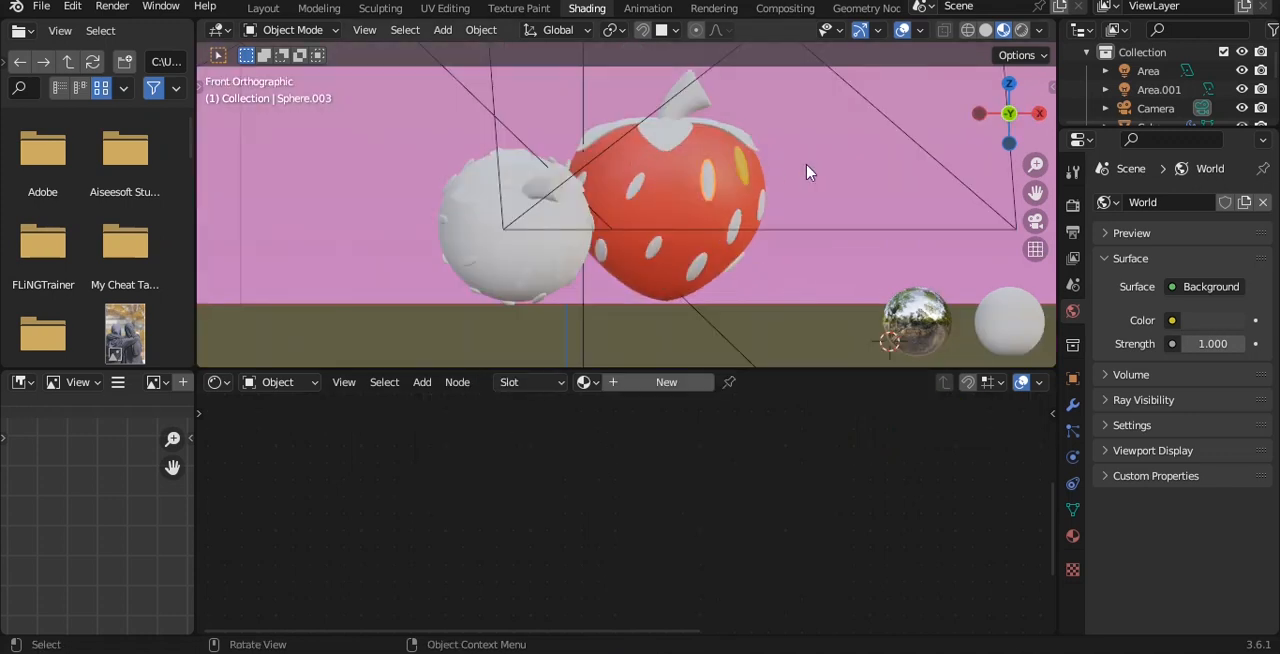
middle_click_drag(750, 169, 620, 144)
key("alt+z")
left_click_drag(512, 110, 831, 357)
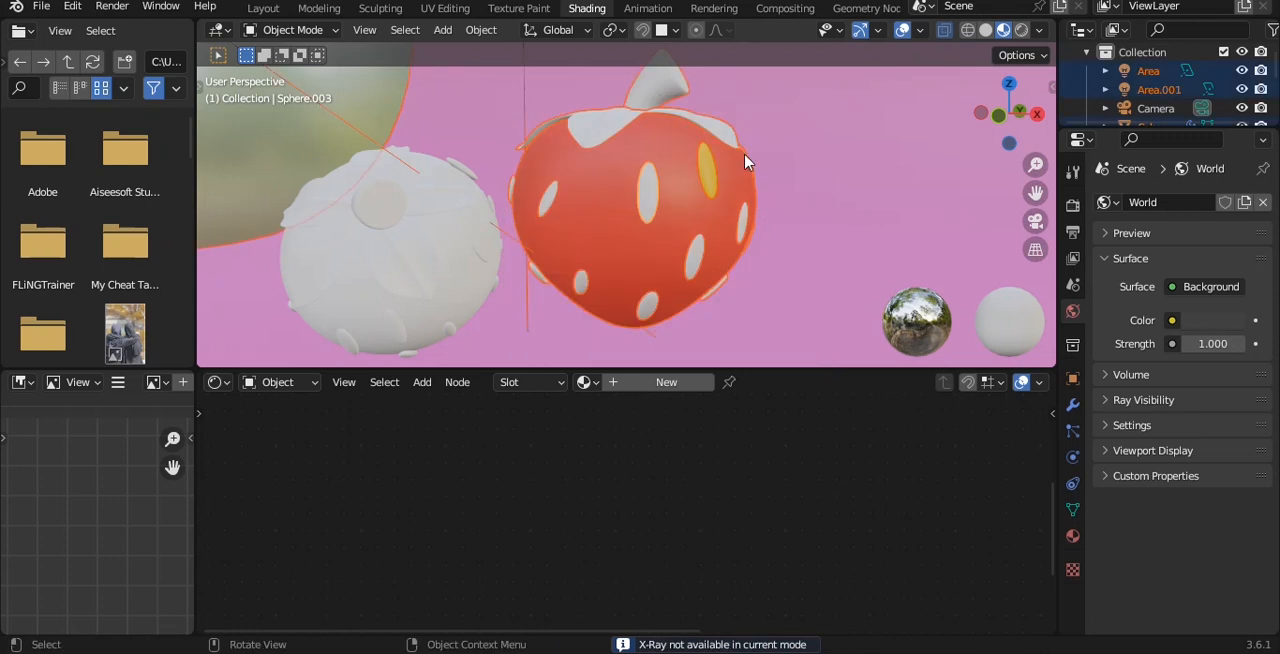
middle_click_drag(737, 126, 791, 98)
left_click(702, 186, "shift")
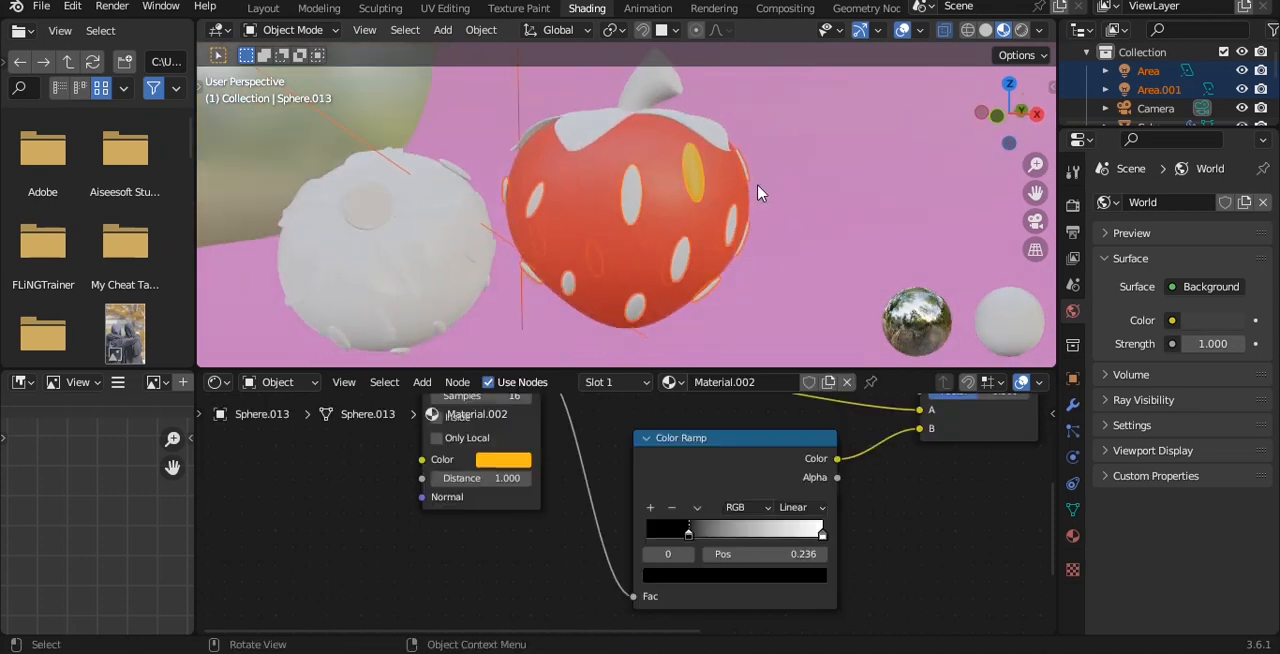
key("ctrl+l")
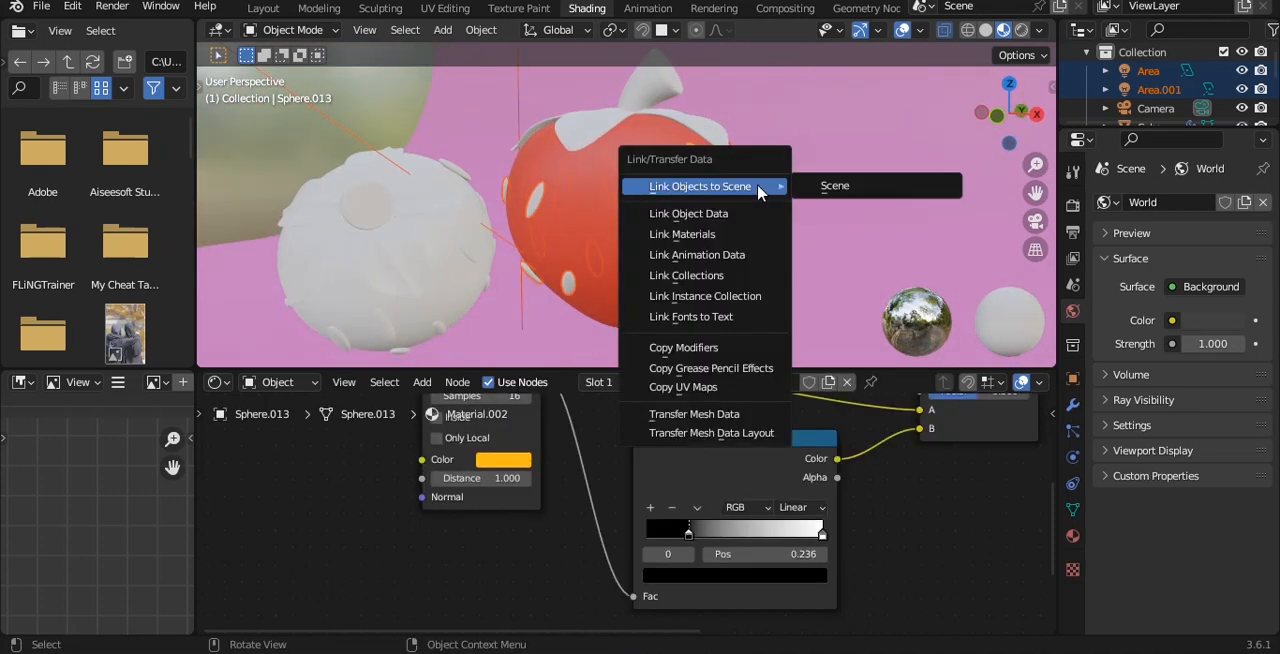
left_click(762, 233)
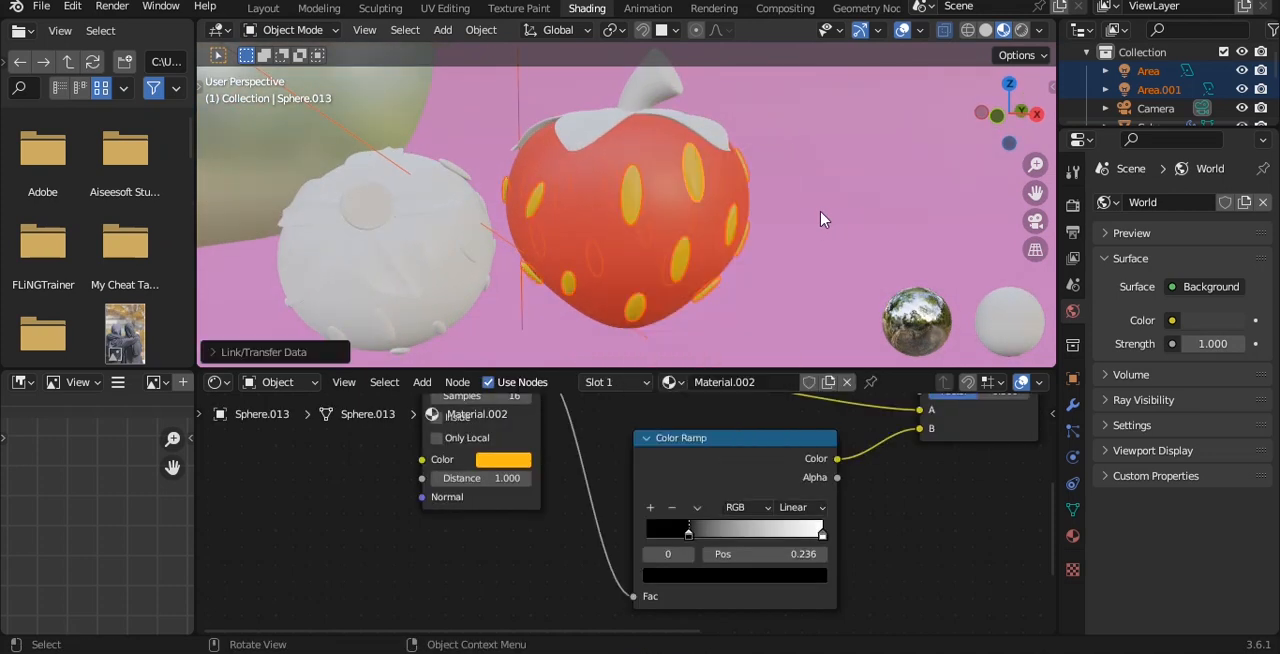
Return to the Layout workspace, deselect everything to inspect the colored strawberry in the camera preview, and save the file.
left_click(263, 8)
key("ctrl+s")
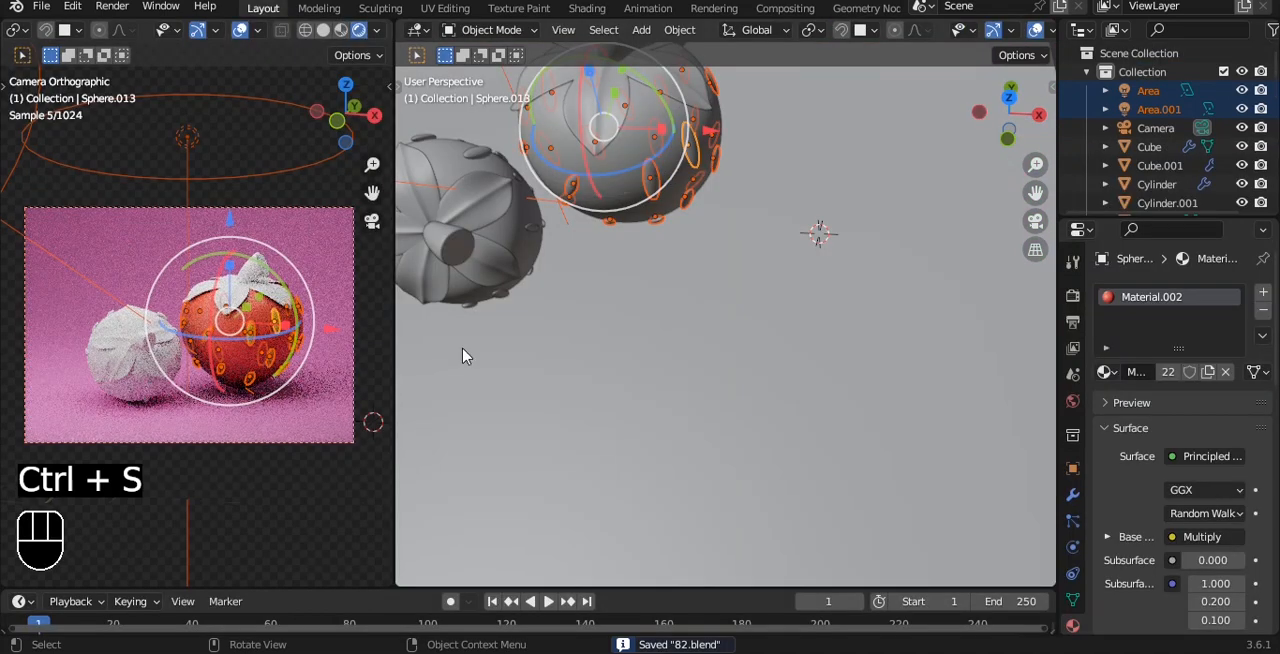
key("a")
scroll(290, 412, "up", 5)
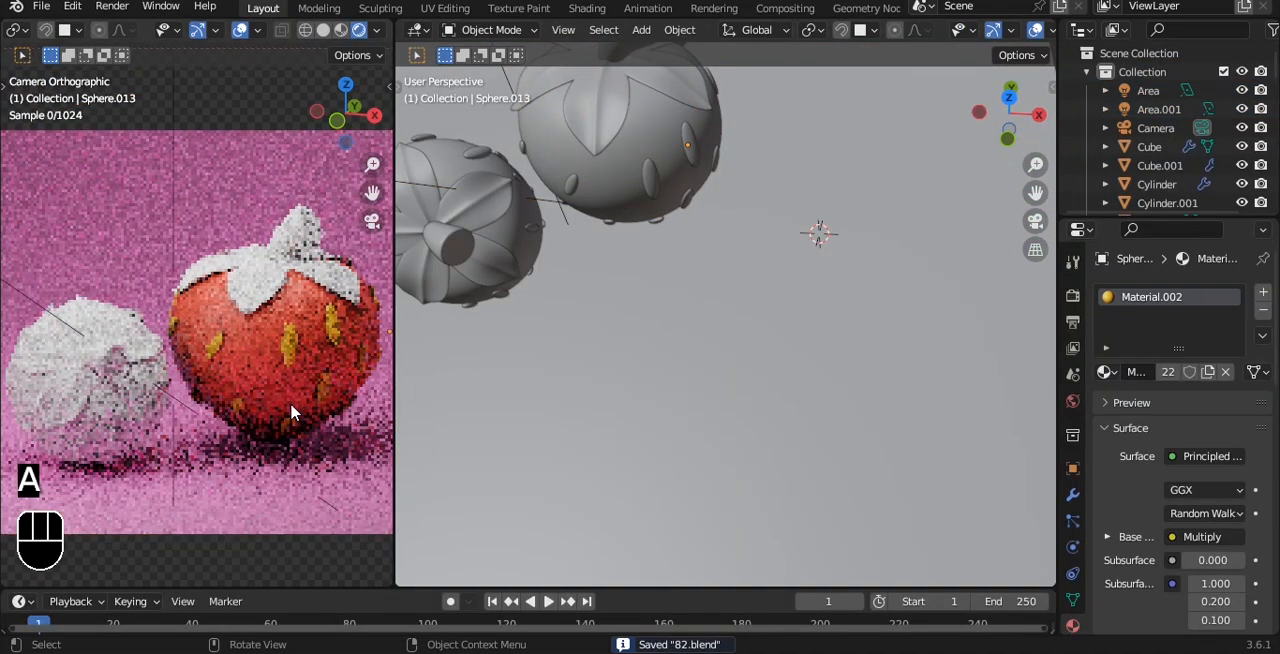
key("ctrl+s")
scroll(294, 415, "down", 10)
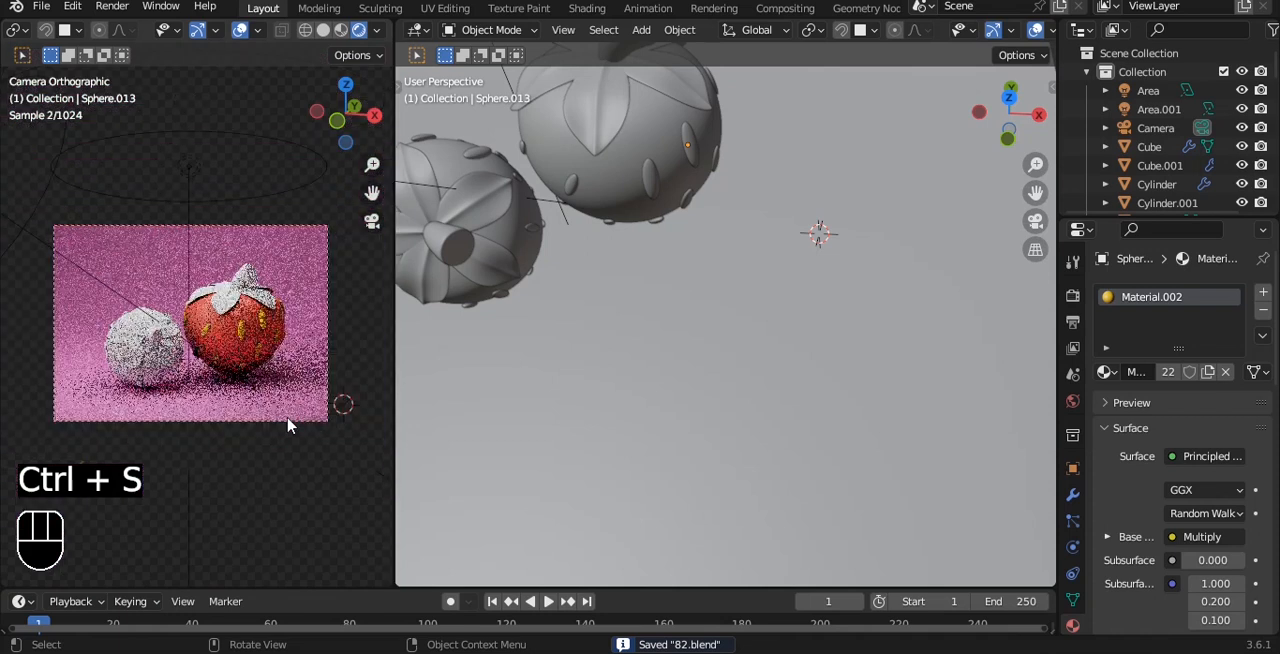
Select the large strawberry's body and show it in the Shading workspace with Rendered viewport shading.
left_click(293, 466)
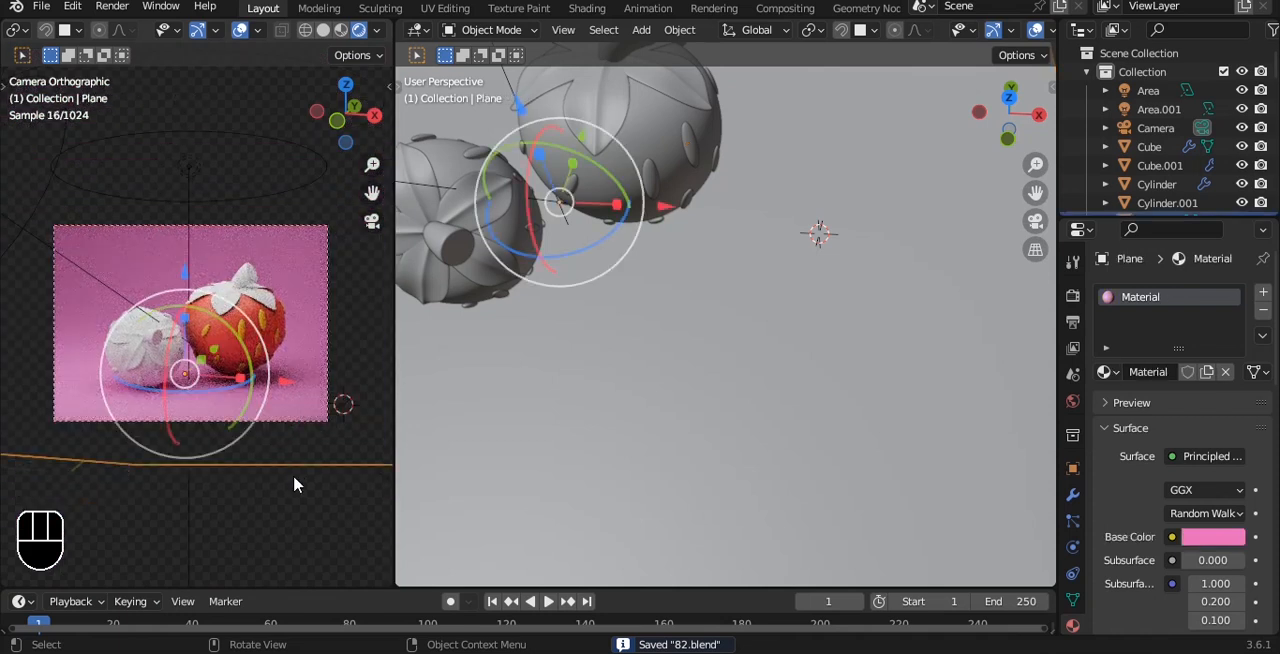
left_click(234, 351)
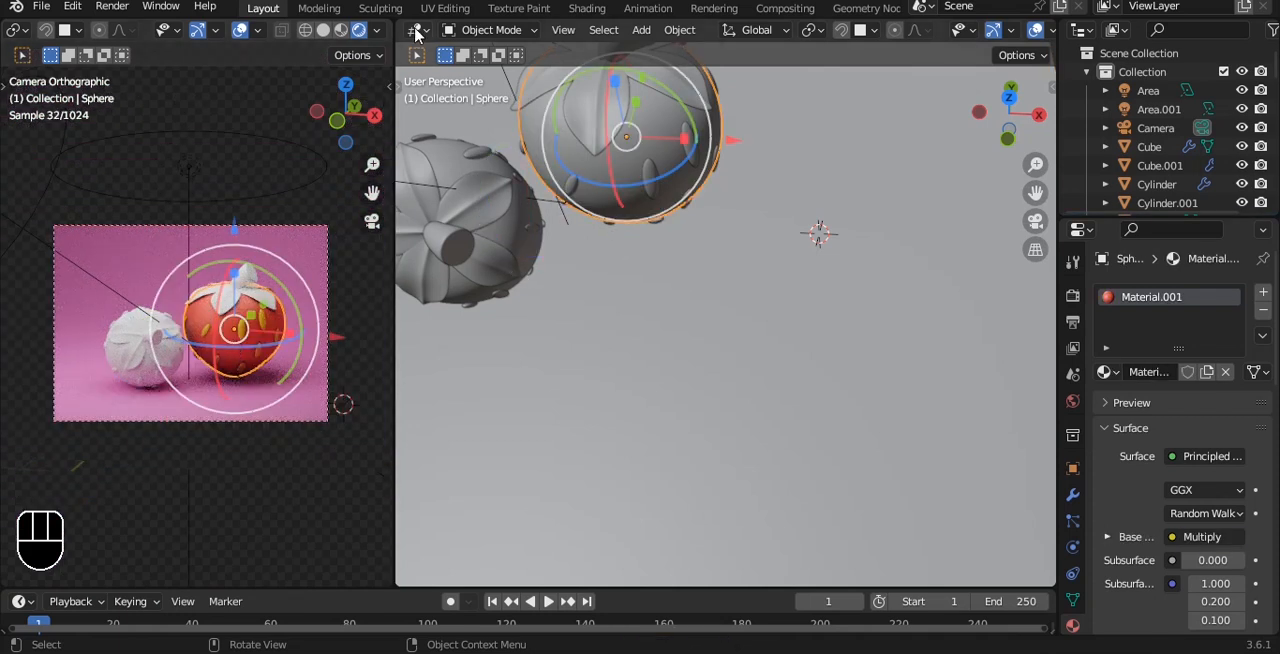
left_click(588, 10)
left_click(1024, 31)
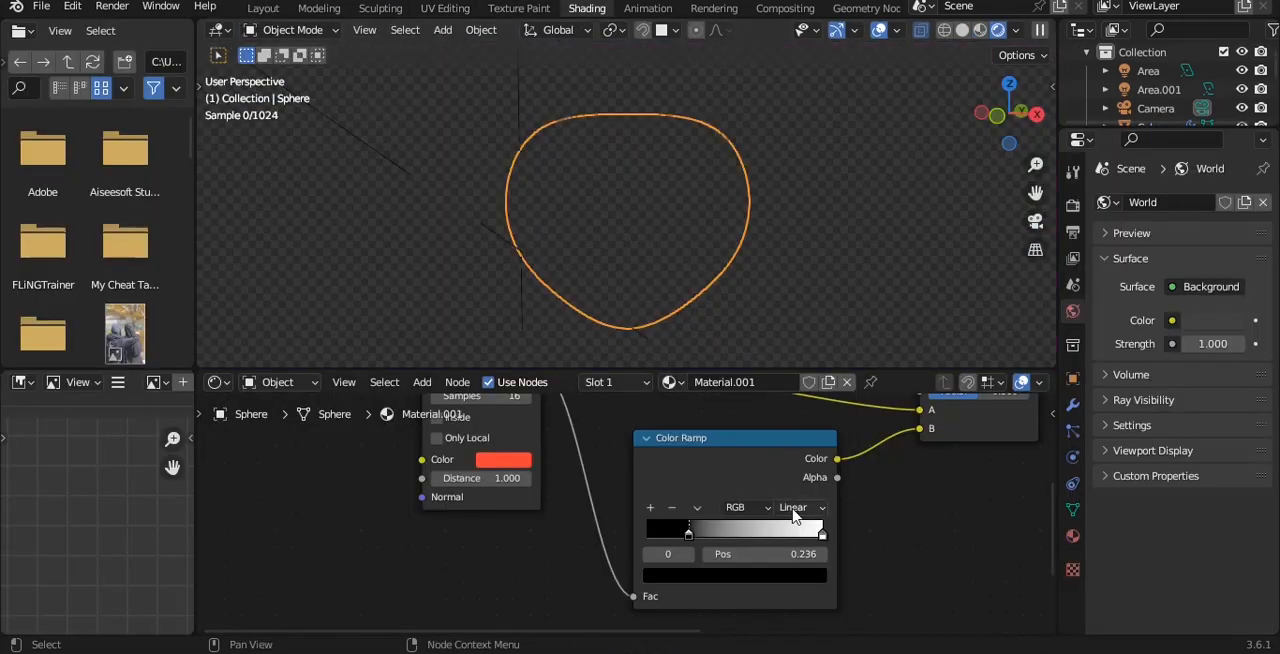
Move the black Color Ramp stop to position 0.000 and make the strawberry body's Ambient Occlusion color a more saturated red.
left_click_drag(688, 539, 630, 538)
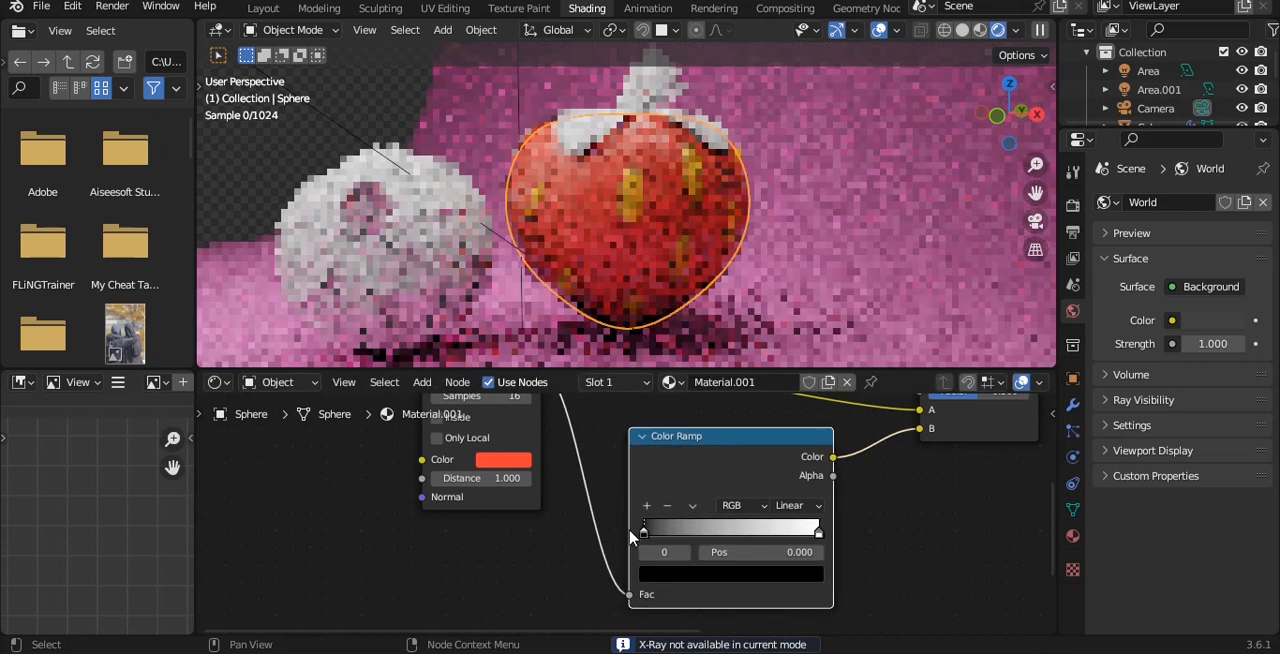
left_click(515, 461)
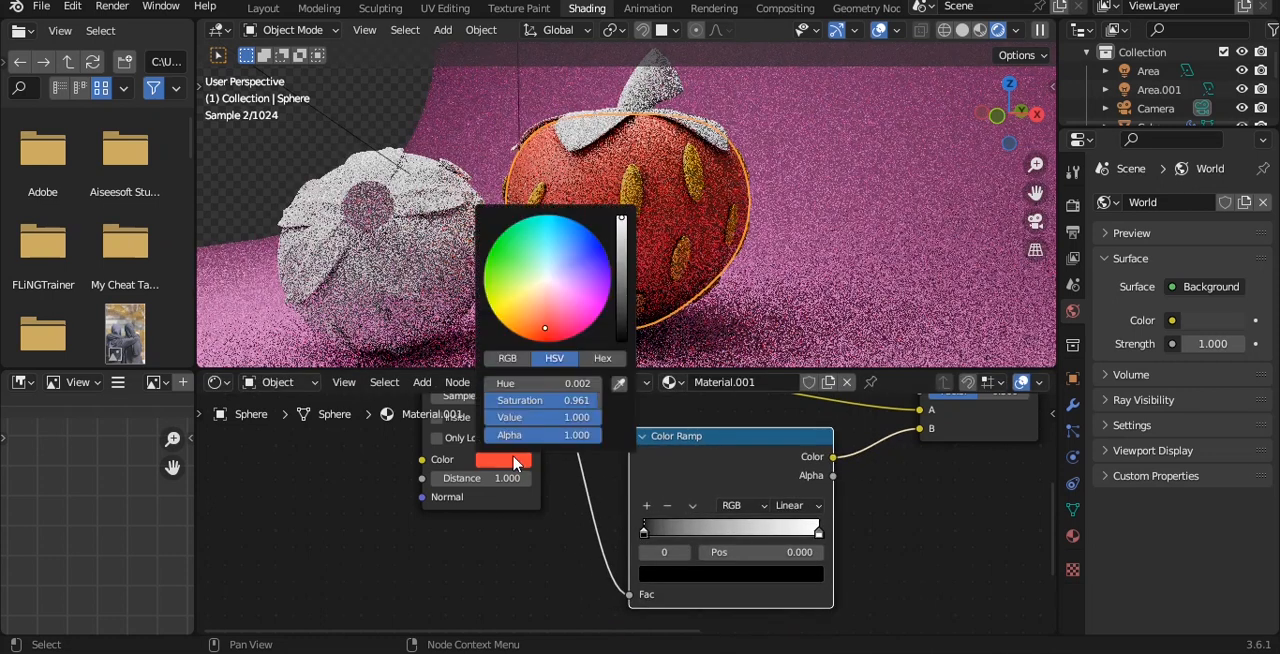
left_click_drag(548, 332, 542, 341)
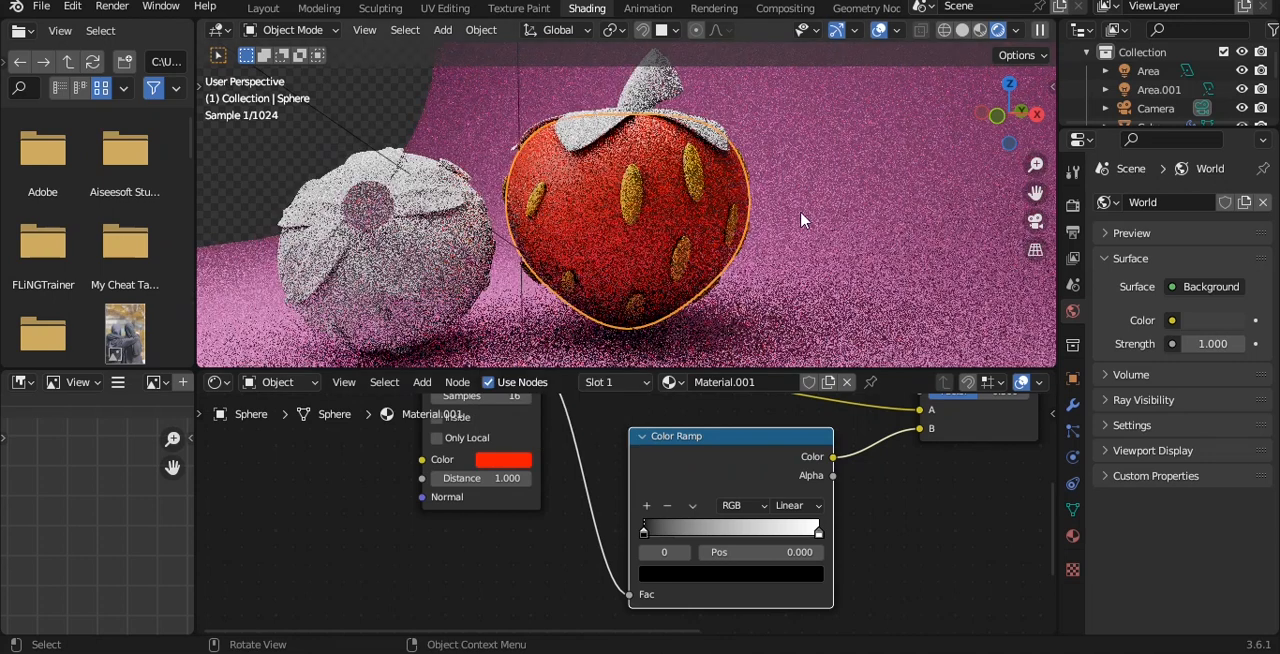
Set the roughness of the strawberry body's material to 0.450.
scroll(880, 478, "down", 10)
left_click_drag(918, 473, 738, 498, "alt")
scroll(738, 503, "up", 5)
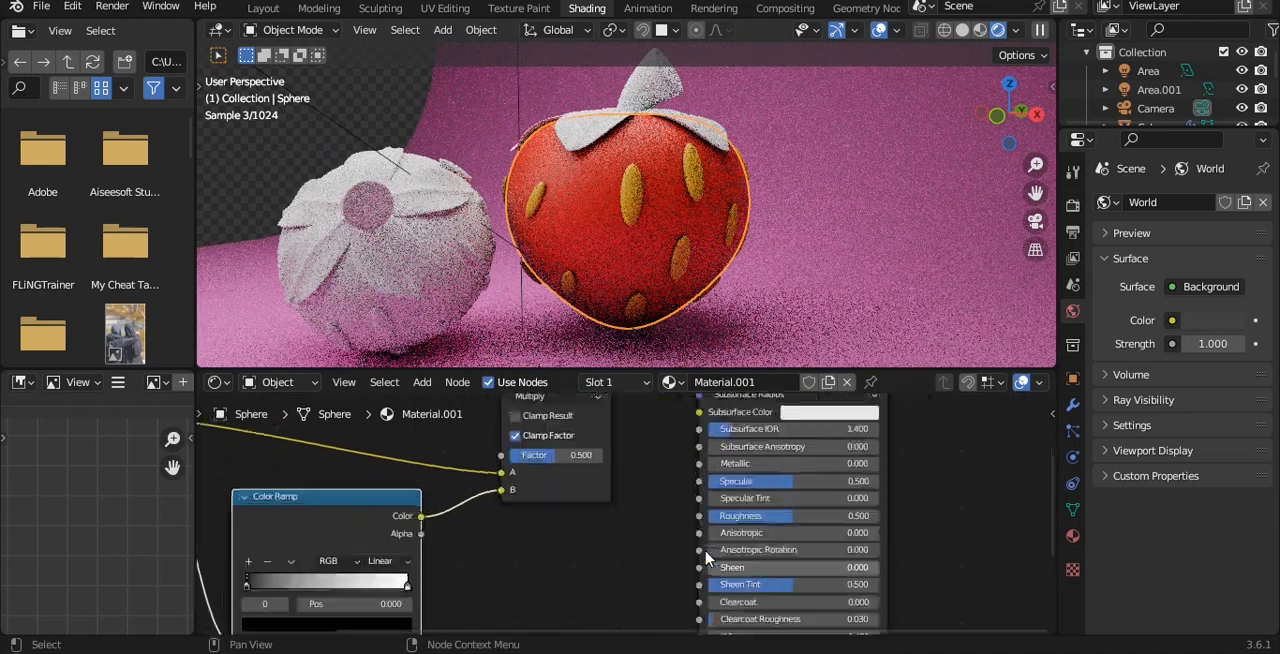
mouse_move(765, 430)
left_mouse_down()
mouse_move(725, 430)
mouse_move(778, 428)
left_mouse_up()
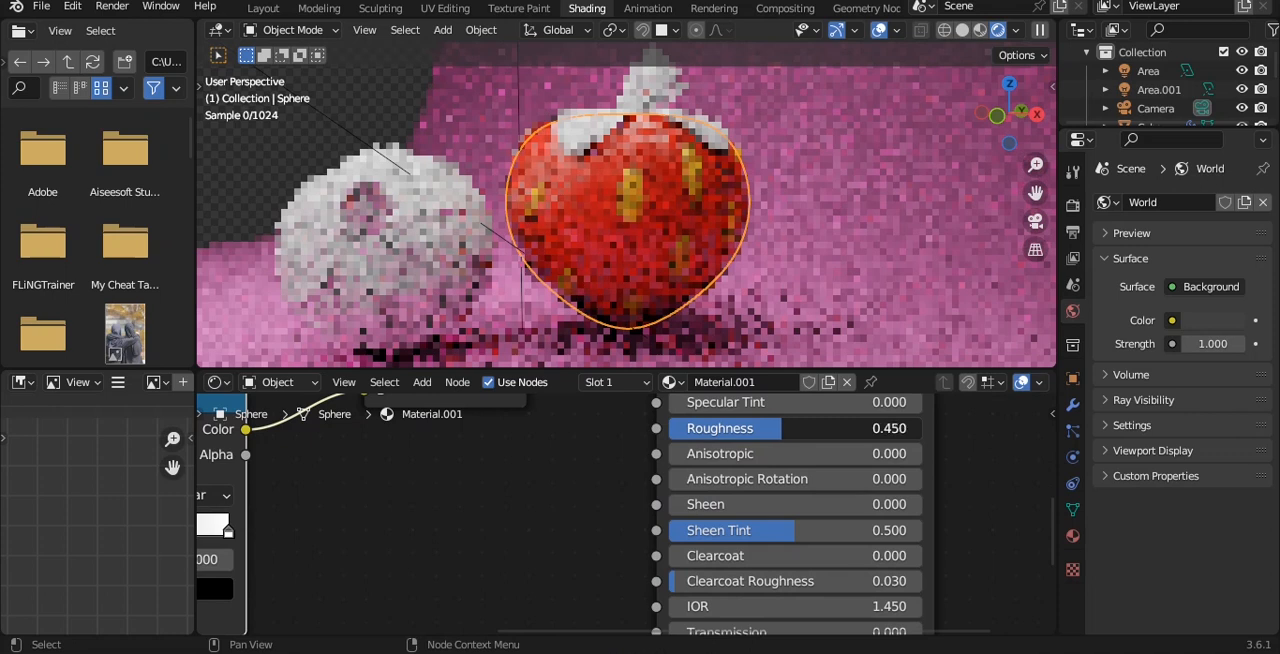
Link the large strawberry body's red material to its leaves and stem.
left_click(660, 165)
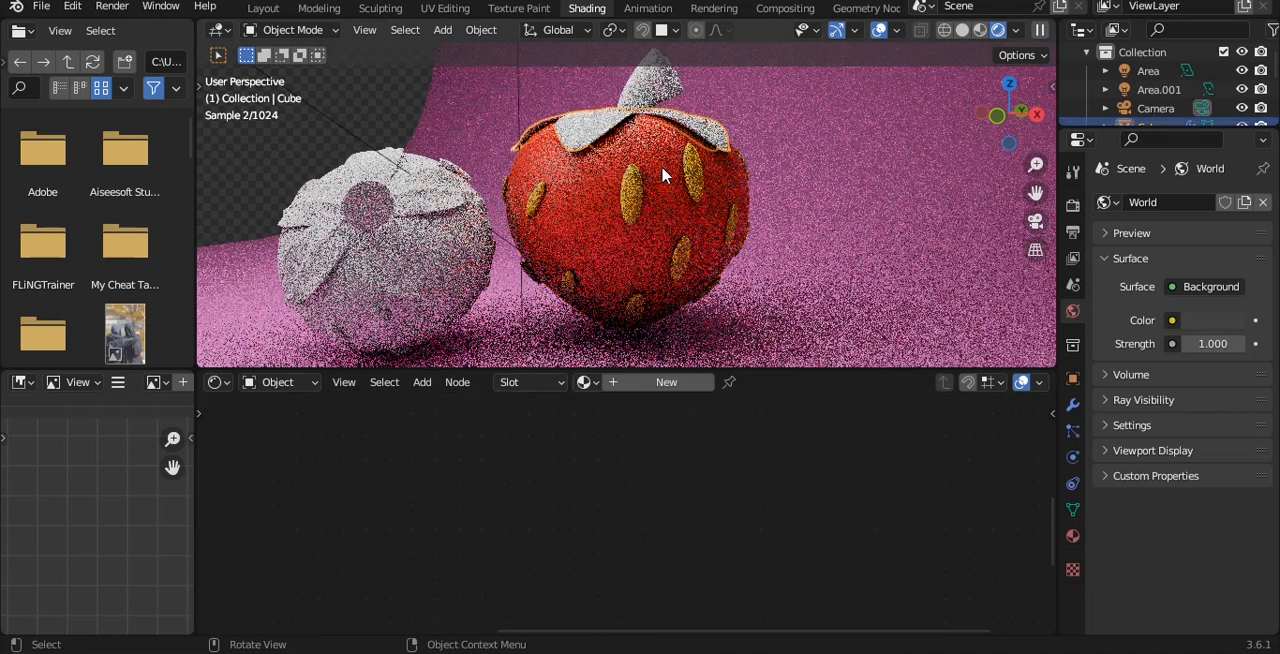
left_click(590, 213)
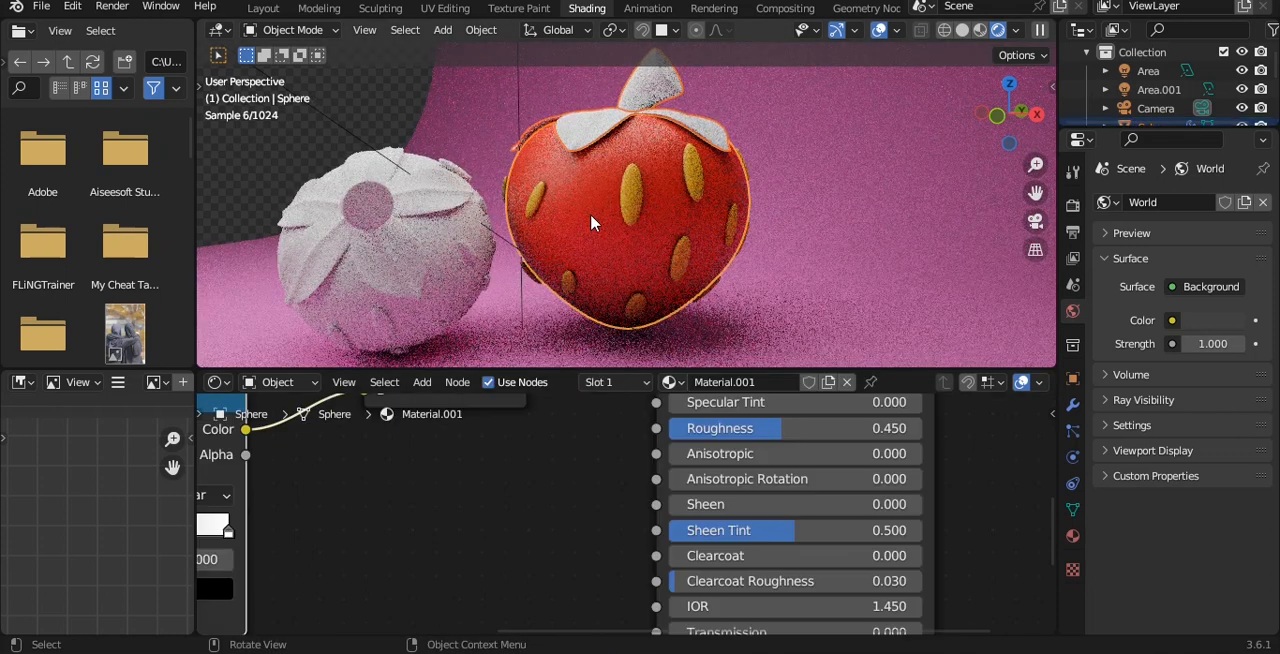
key("ctrl+l")
left_click(591, 217)
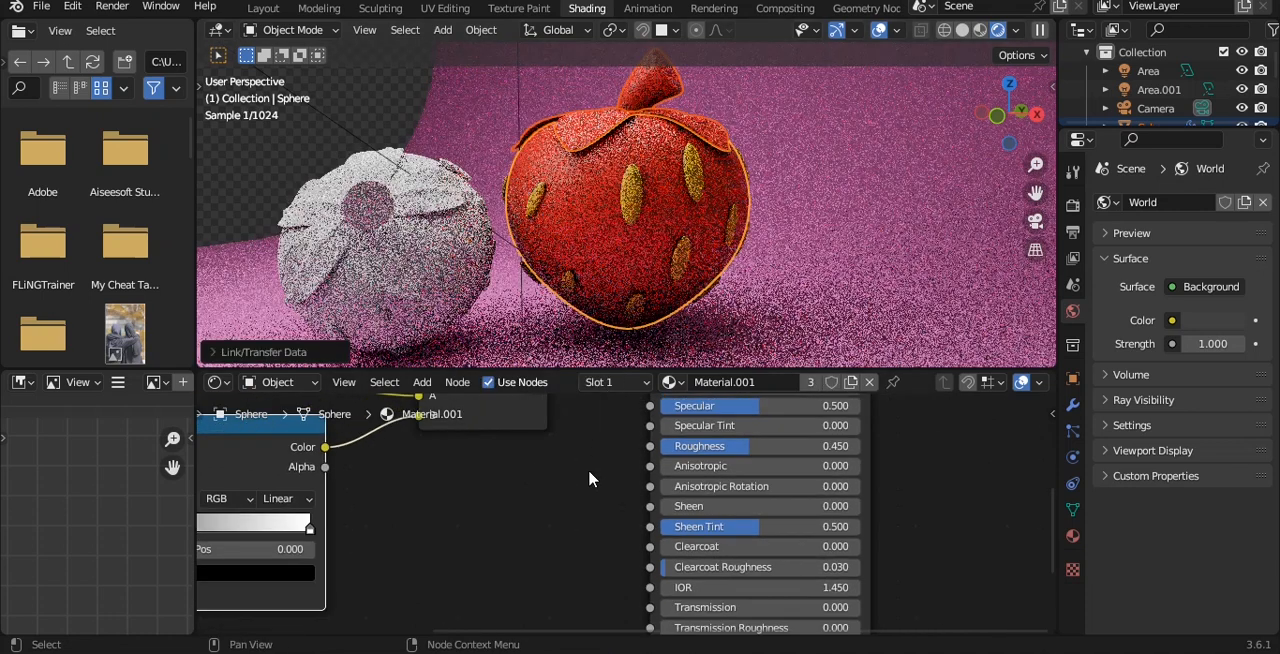
Give the leaves and stem their own copies of the red material, and change the stem's Ambient Occlusion color to dark green.
left_click(679, 124)
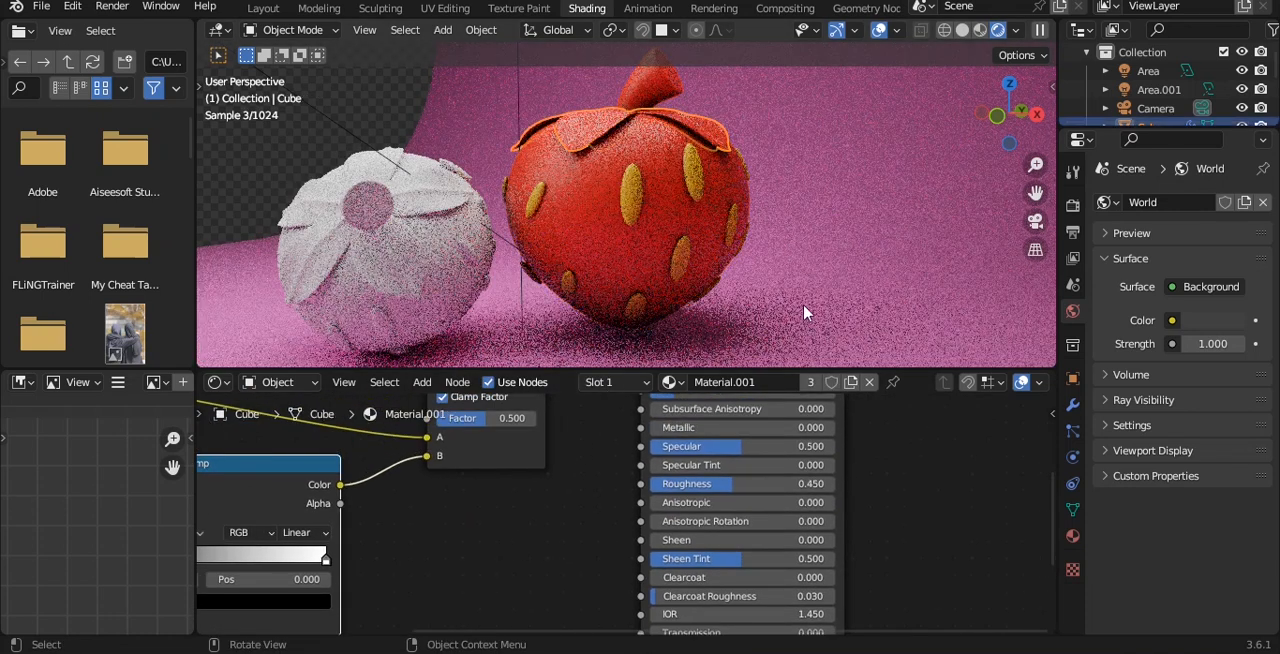
left_click(675, 115)
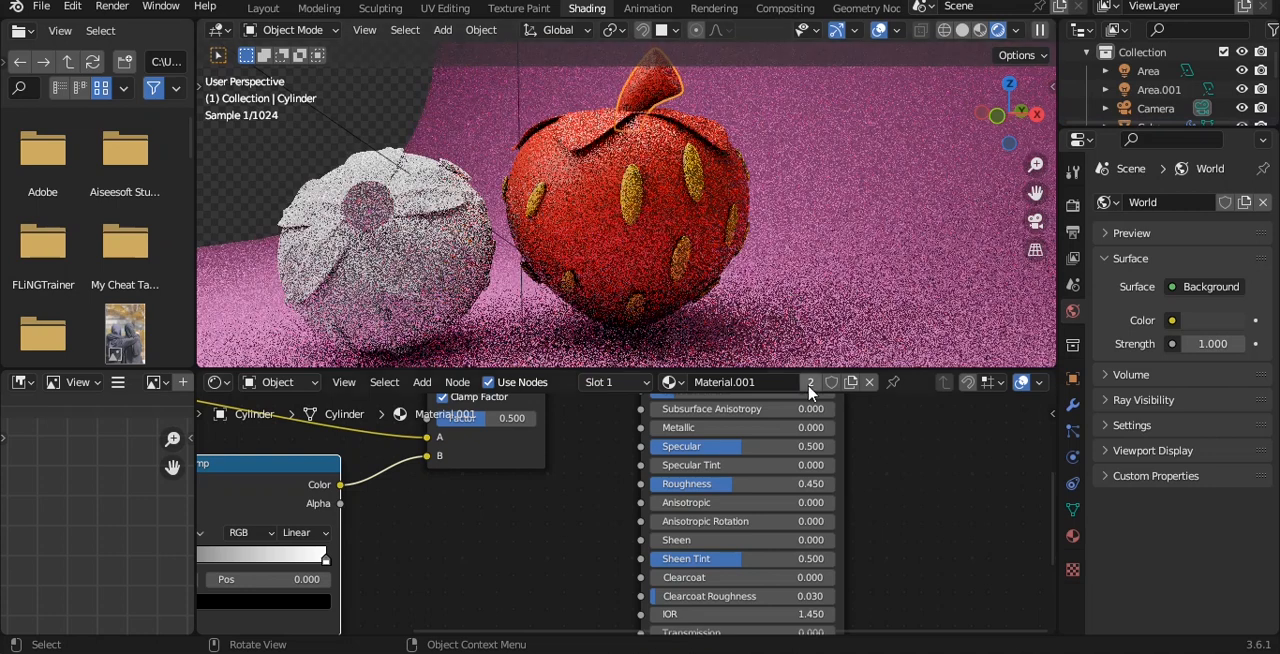
left_click(808, 382)
left_click_drag(505, 490, 923, 491, "alt")
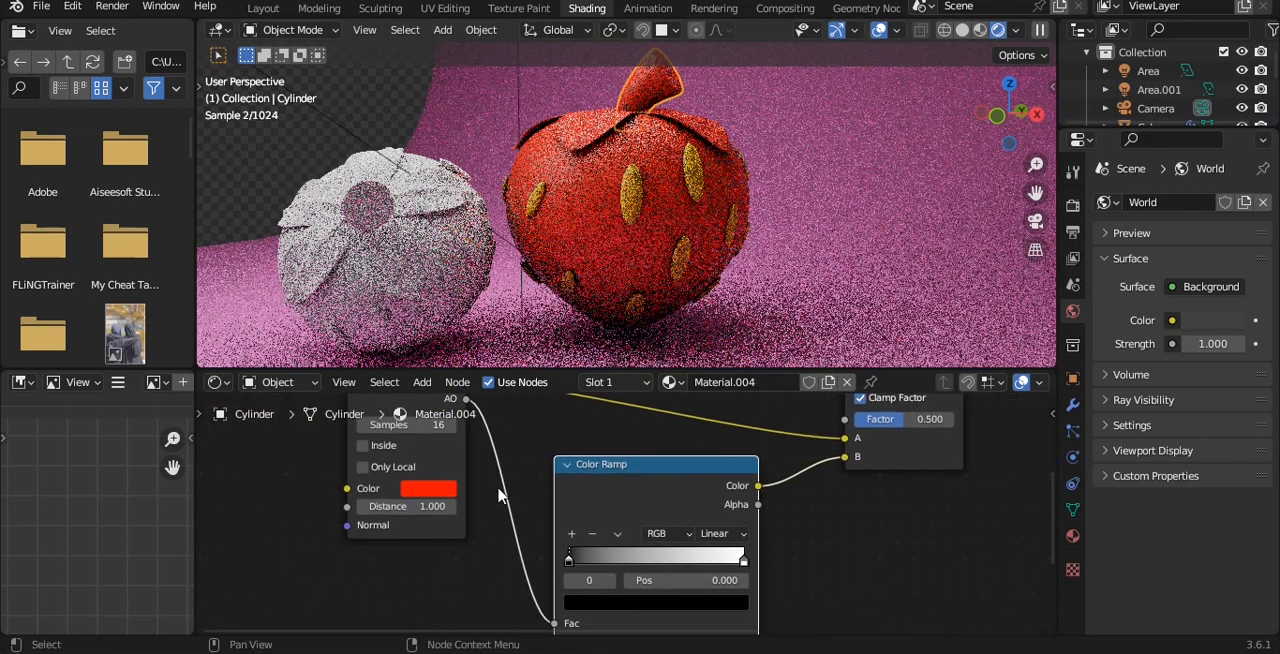
left_click(434, 490)
mouse_move(449, 318)
left_mouse_down()
mouse_move(414, 280)
mouse_move(409, 292)
left_mouse_up()
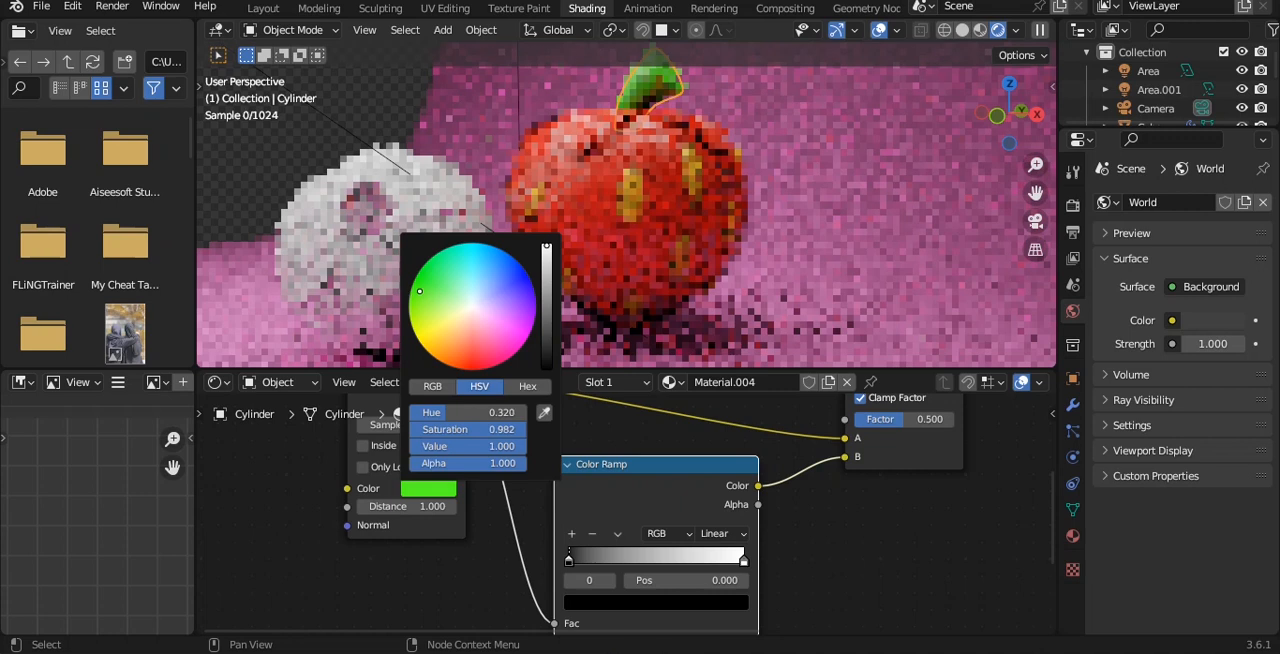
left_click_drag(548, 264, 548, 284)
Link the stem's green material to the large strawberry's leaves and save the file.
middle_click_drag(653, 138, 642, 188)
left_click(604, 192)
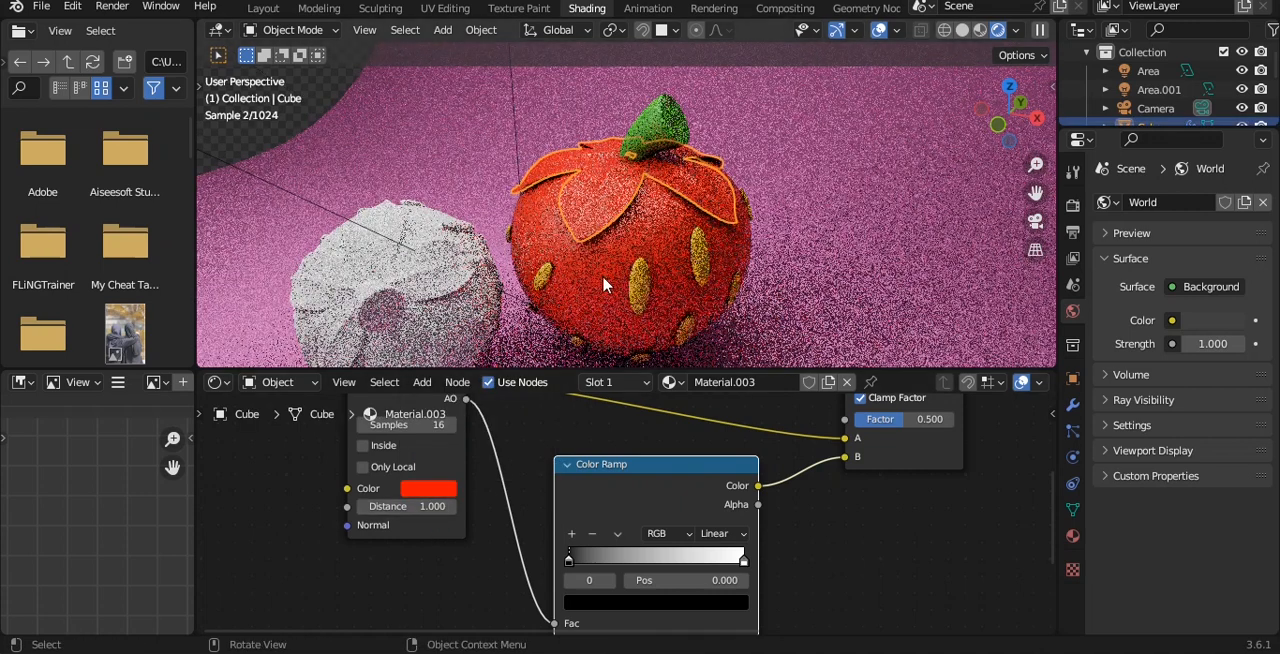
left_click(652, 143)
key("ctrl+l")
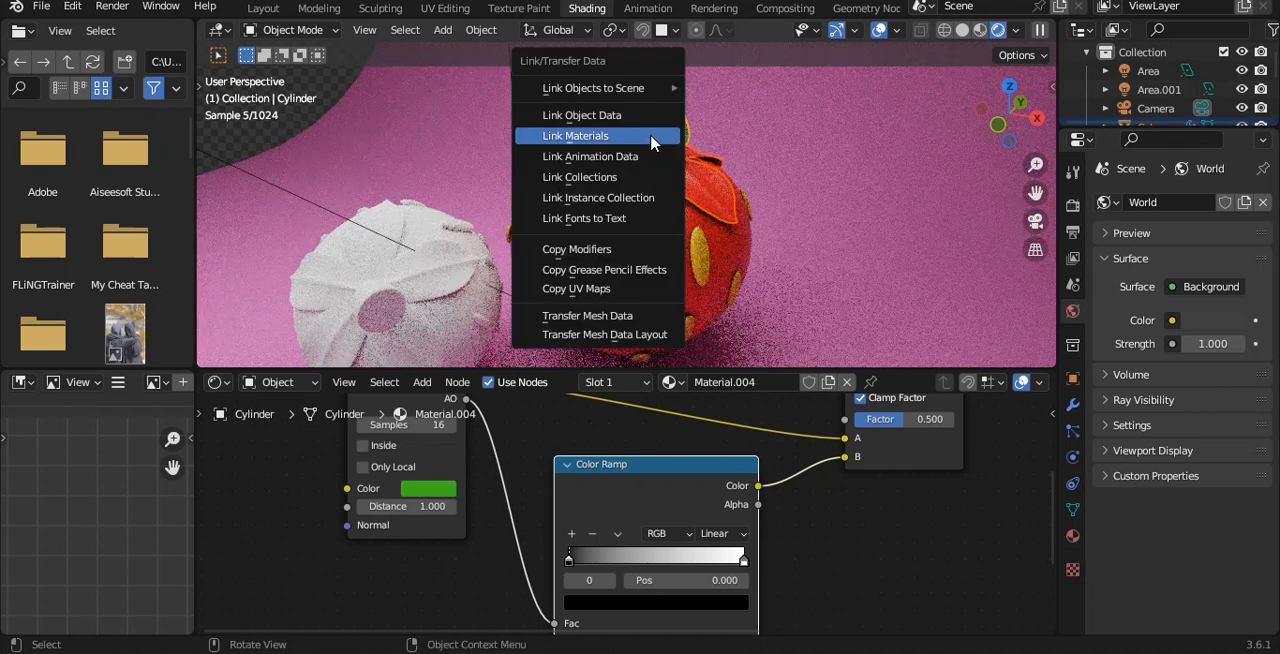
left_click(652, 137)
left_click(798, 160)
key("ctrl+s")
View the scene from the front in Solid shading, and return to the Layout workspace.
right_click(790, 222, "shift")
key("KP_1")
middle_click_drag(697, 205, 734, 207, "shift")
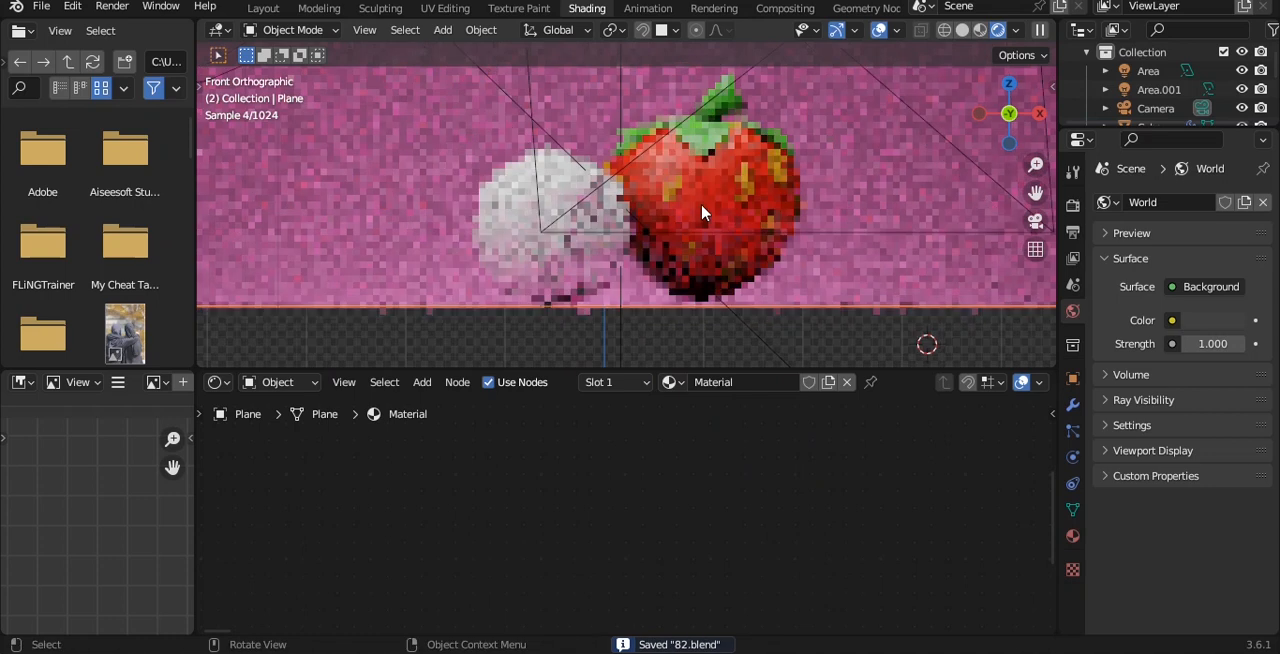
left_click(959, 28)
key("grave")
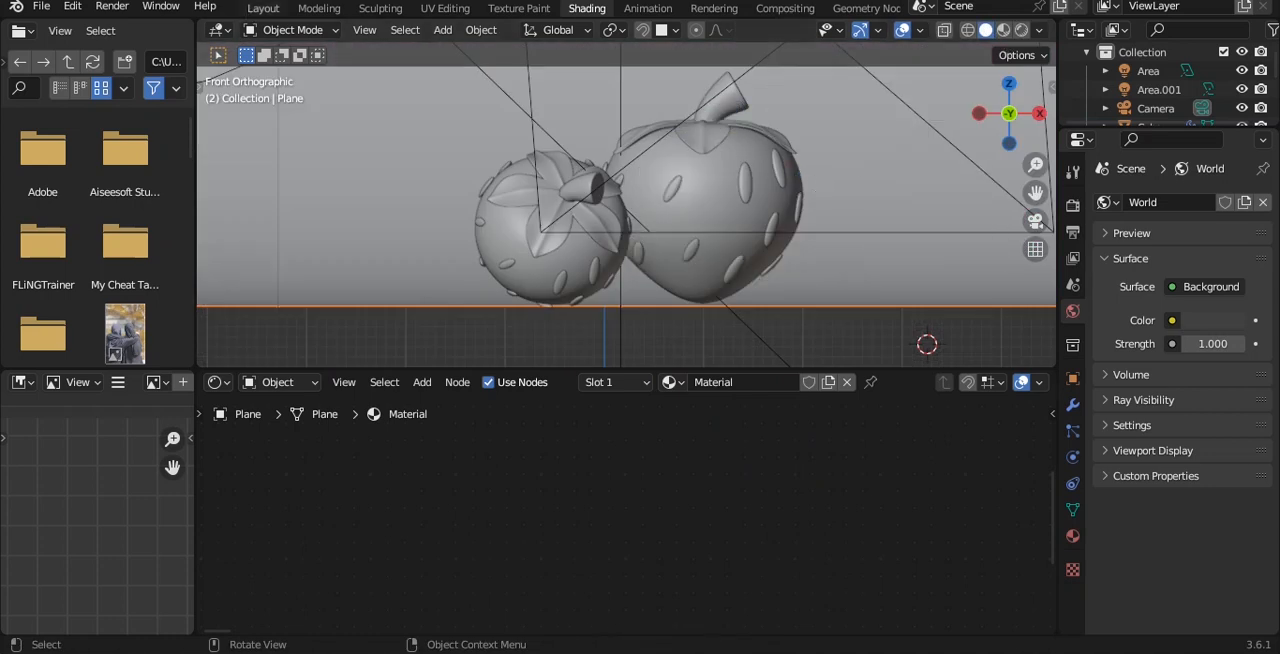
left_click(263, 8)
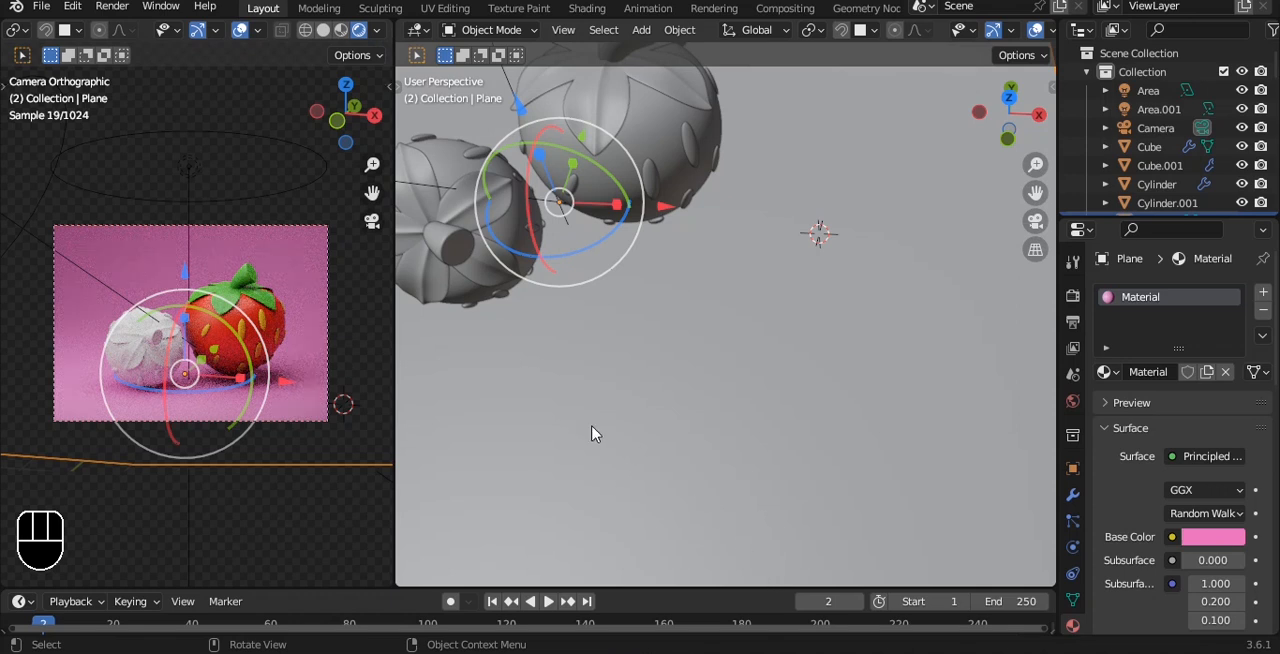
left_click(288, 543)
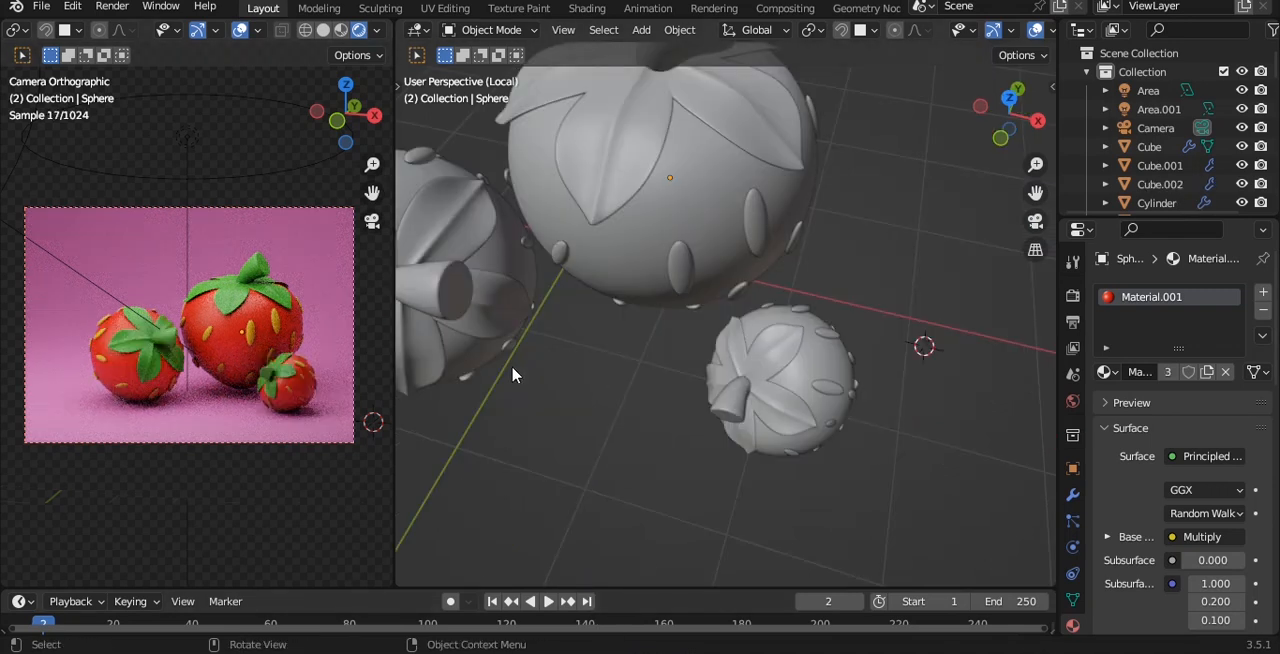
Place a smaller third strawberry in front of the large one within the camera frame, and save the file.
key("q")
left_click(189, 333)
middle_click_drag(315, 329, 295, 324, "shift")
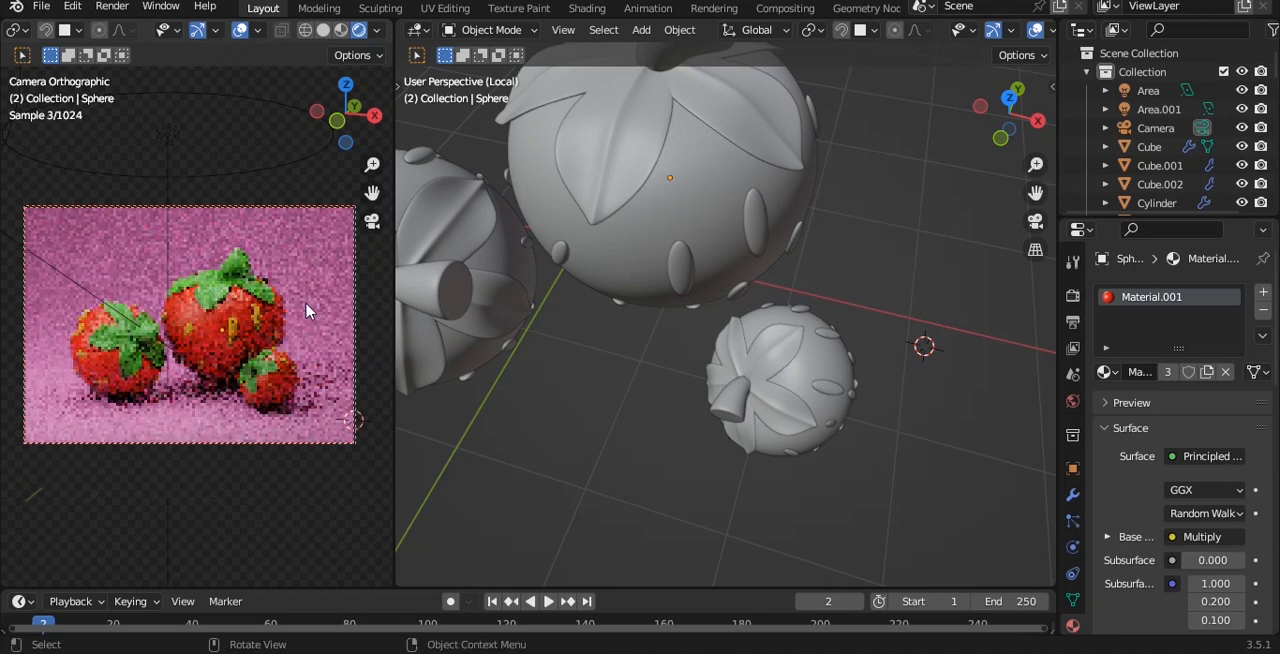
key("ctrl+s")
scroll(645, 387, "down", 6)
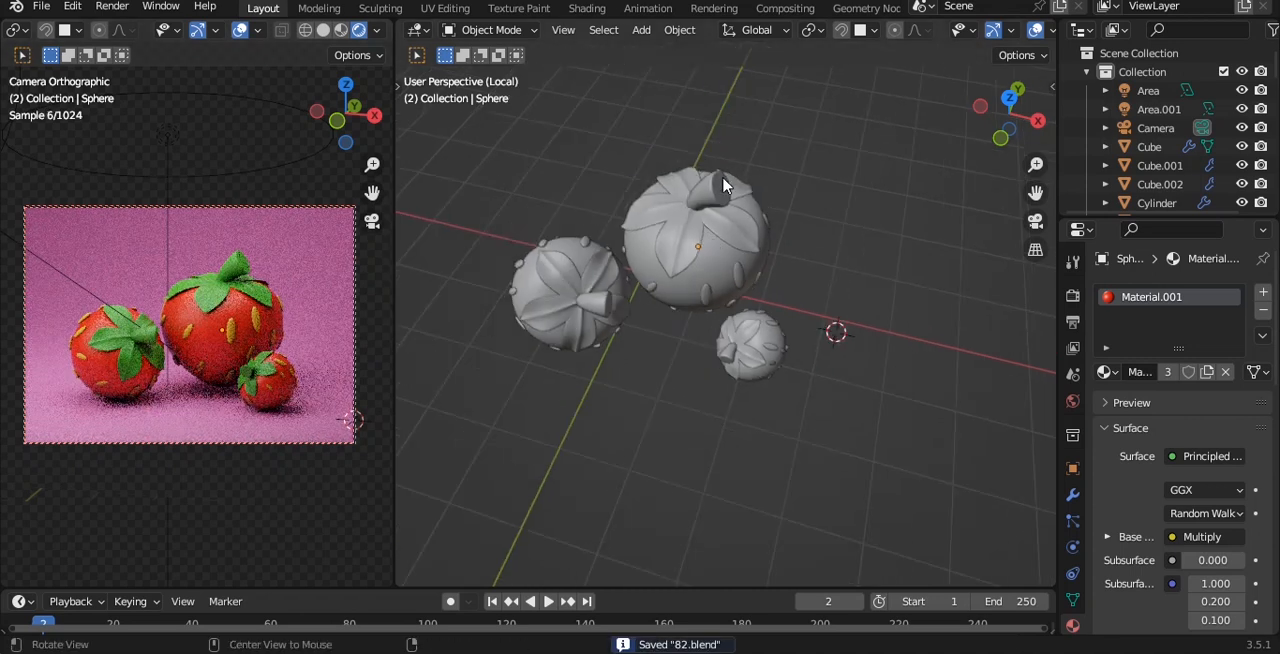
Exit local view, select the area light above the strawberries, and move it about 0.49 m along X.
key("KP_Divide")
left_click(738, 104)
left_click_drag(742, 125, 840, 328, "alt")
Try a power of 500 W for the area light, raise it to 1000 W, and save the file.
double_click(1213, 420)
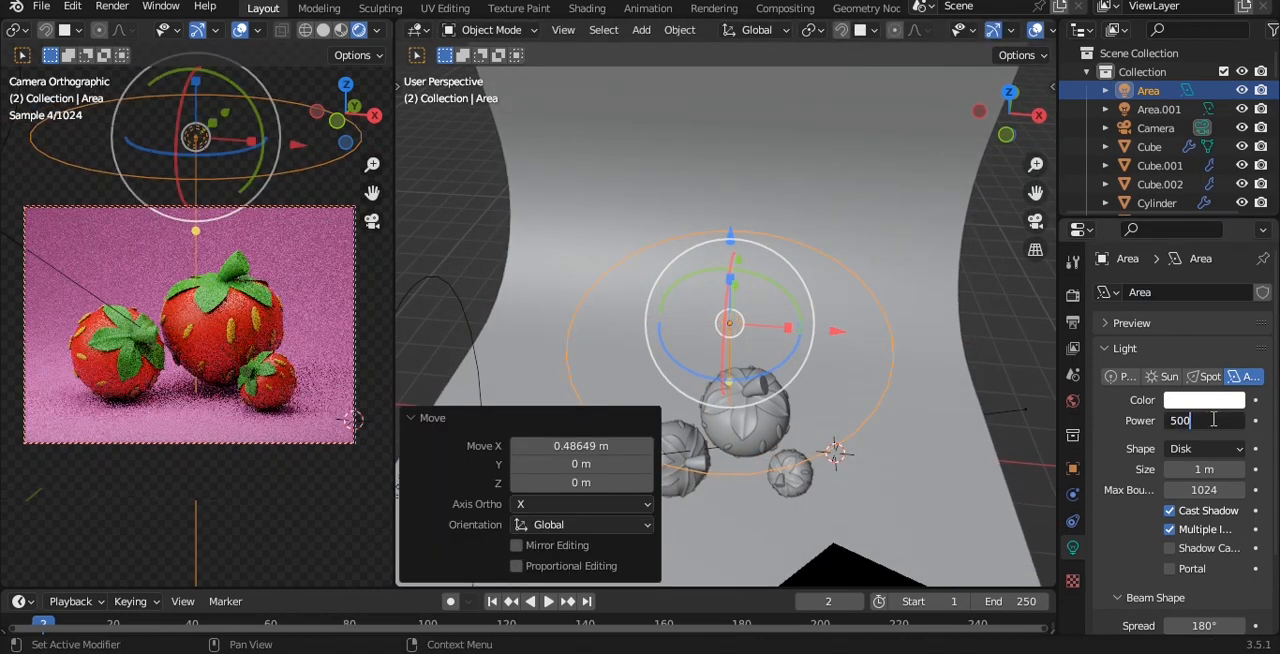
type("500")
key("Return")
double_click(1220, 424)
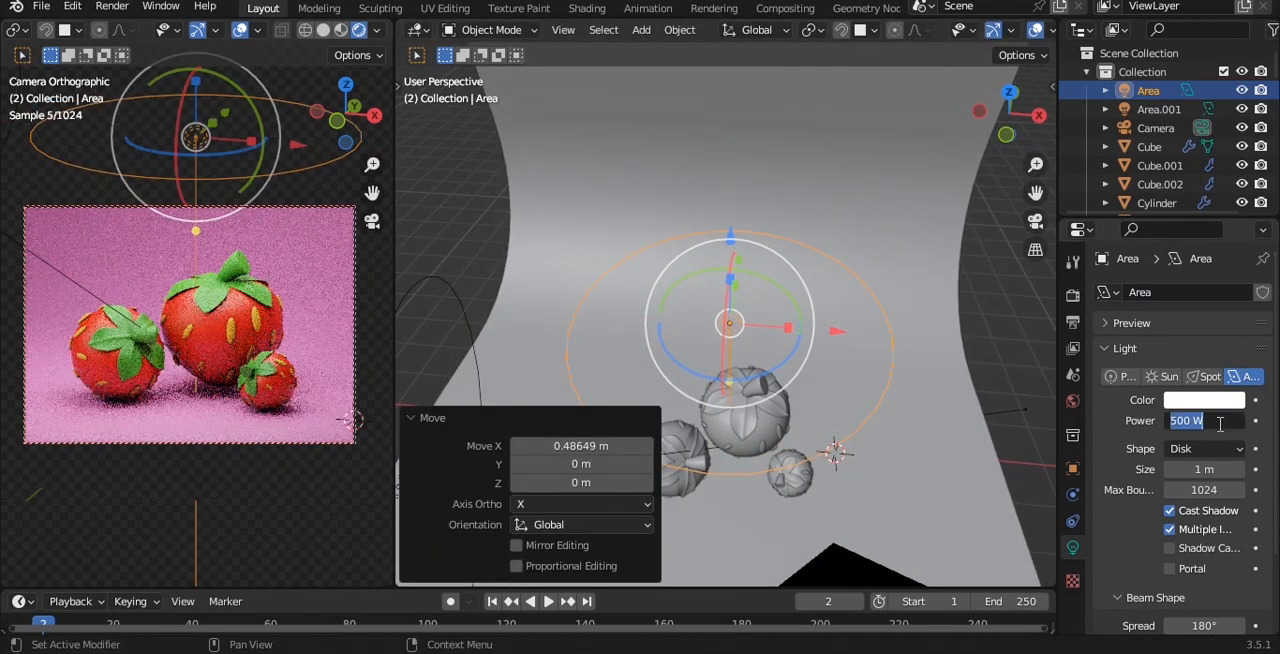
key("Return")
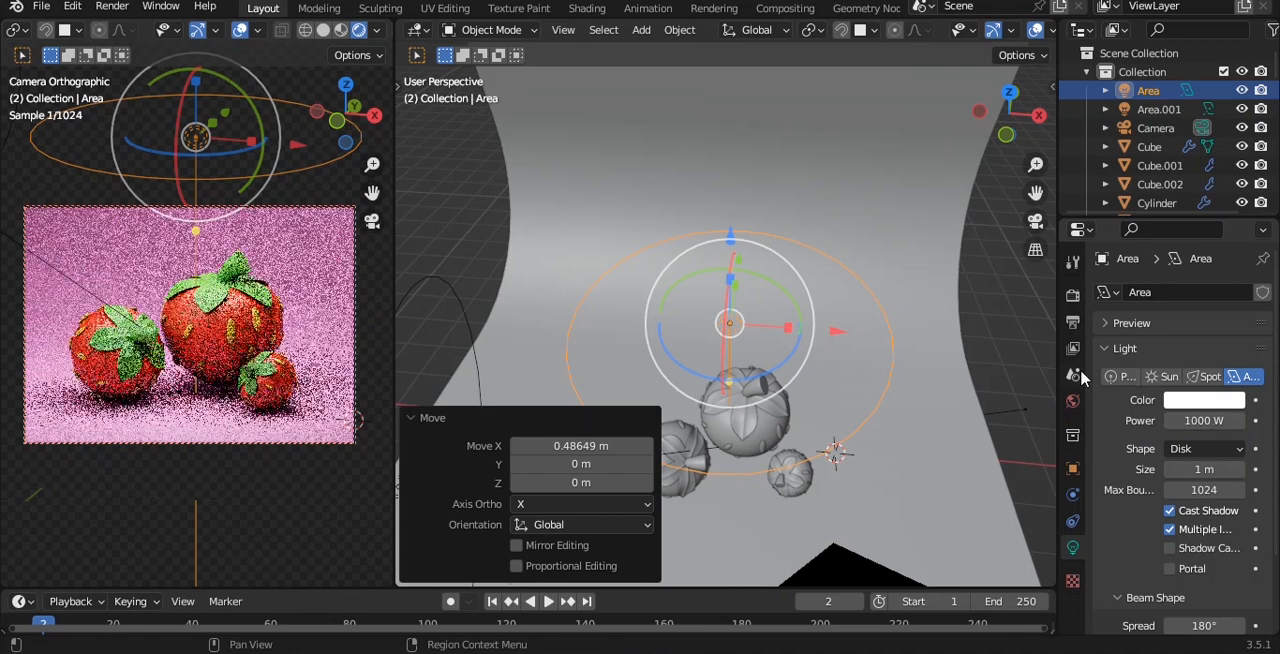
left_click(994, 321)
key("ctrl+s")
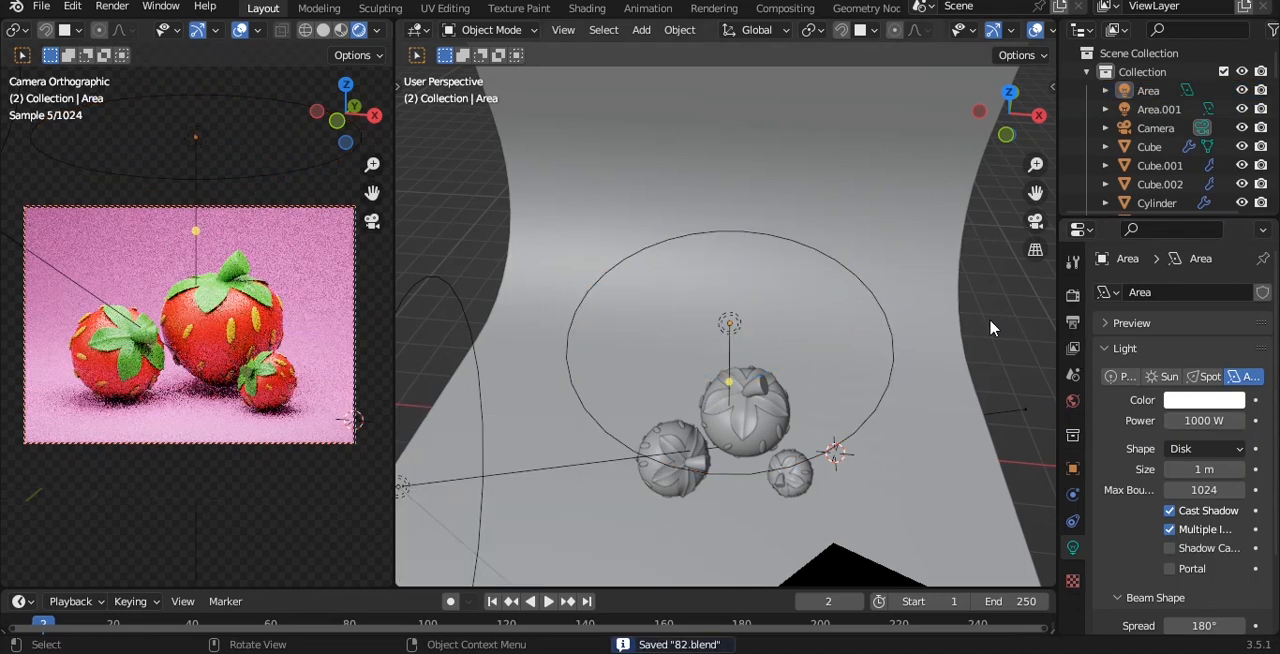
Switch the Cycles render device to GPU Compute and enable denoising for the viewport.
left_click(1072, 295)
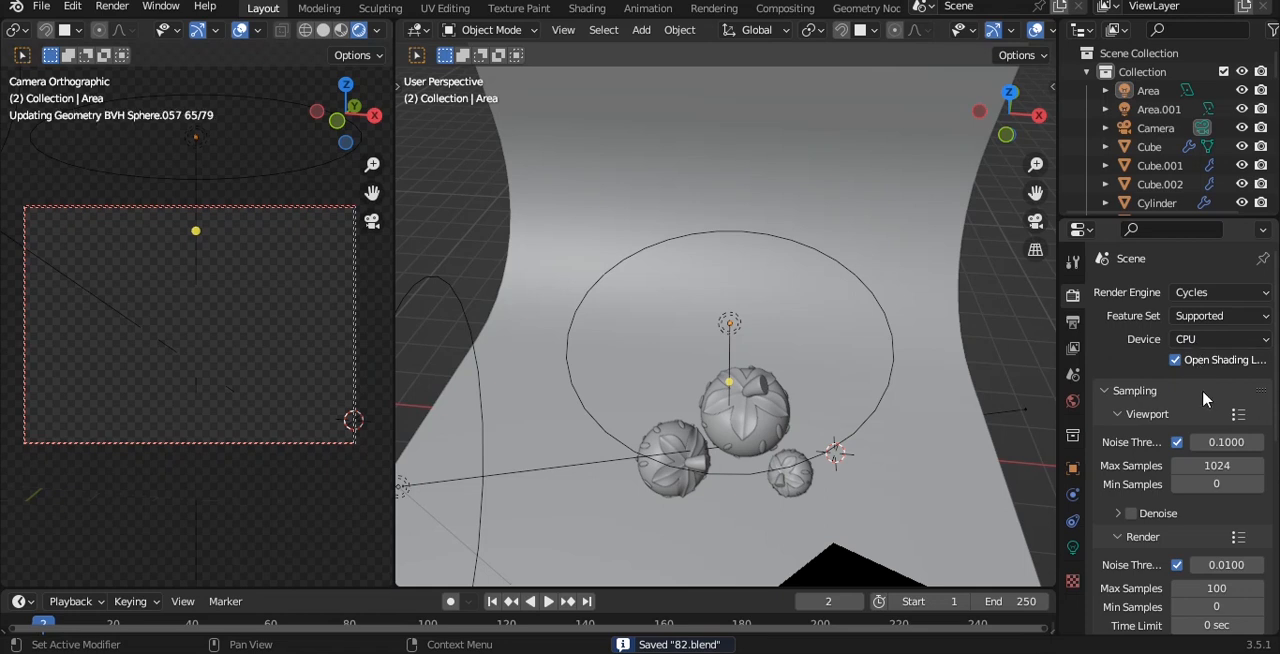
left_click(1200, 340)
left_click(1191, 381)
left_click(1133, 511)
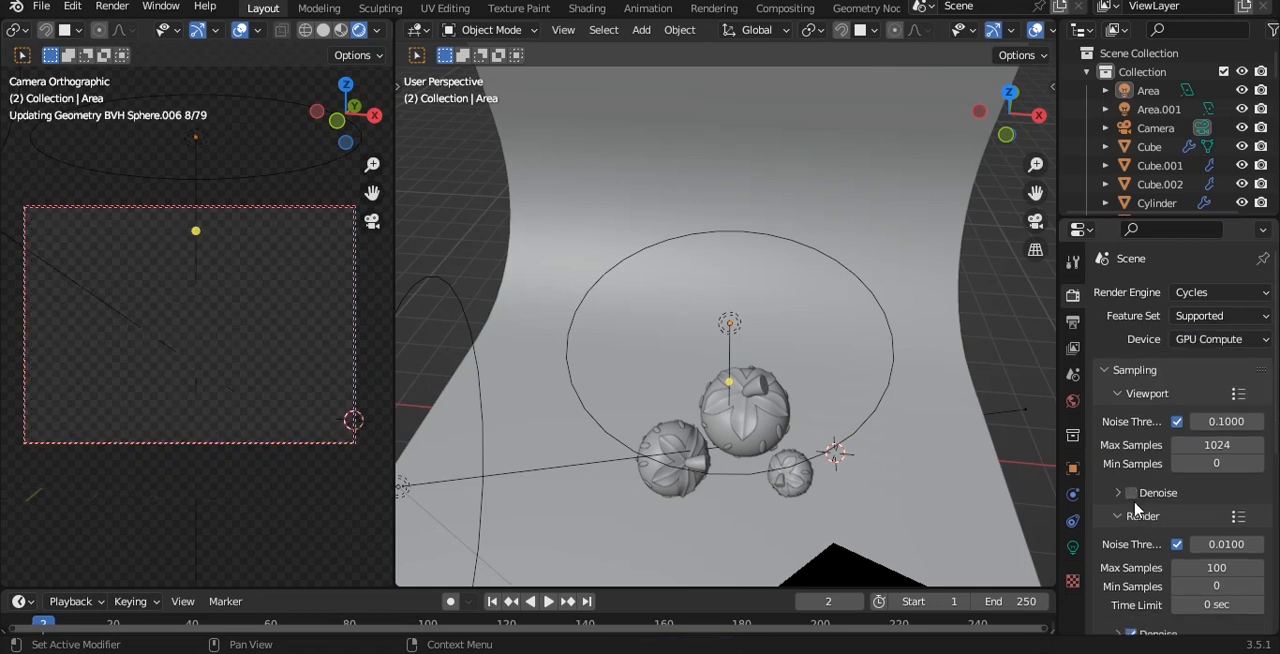
Expand the Color Management settings and set the look to Very High Contrast.
scroll(1141, 529, "down", 8)
left_click(1150, 622)
scroll(1150, 600, "down", 3)
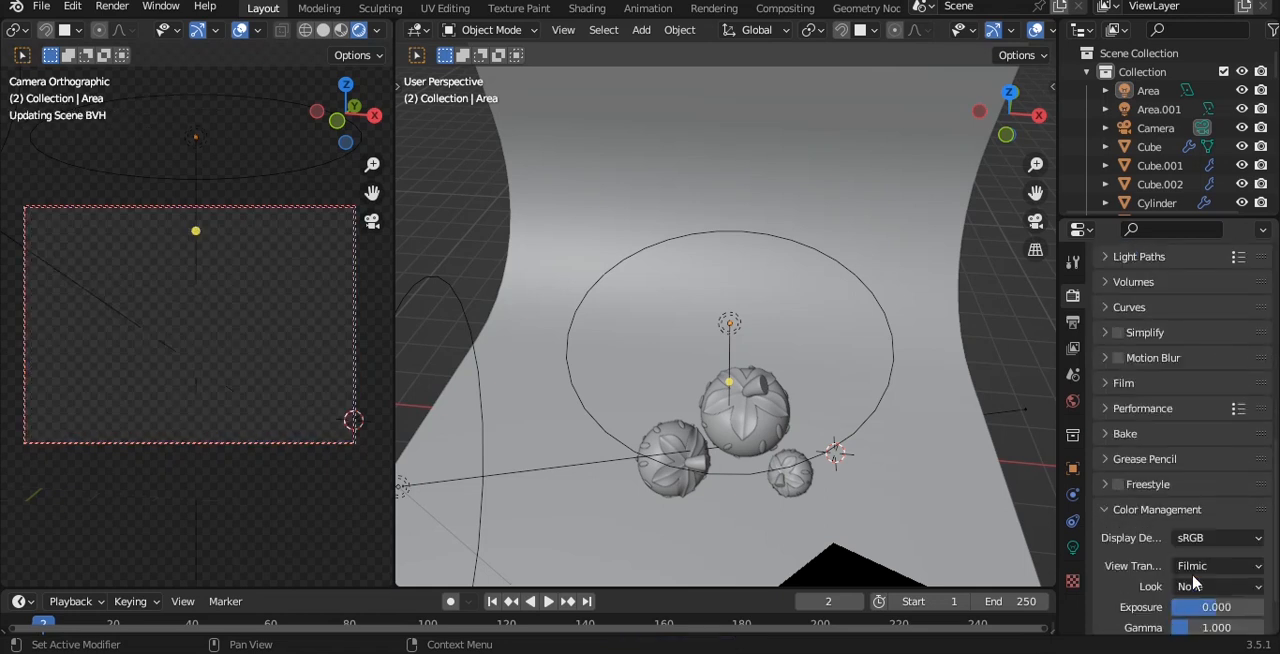
left_click(1214, 586)
left_click(1190, 527)
left_click(1216, 586)
left_click(1206, 548)
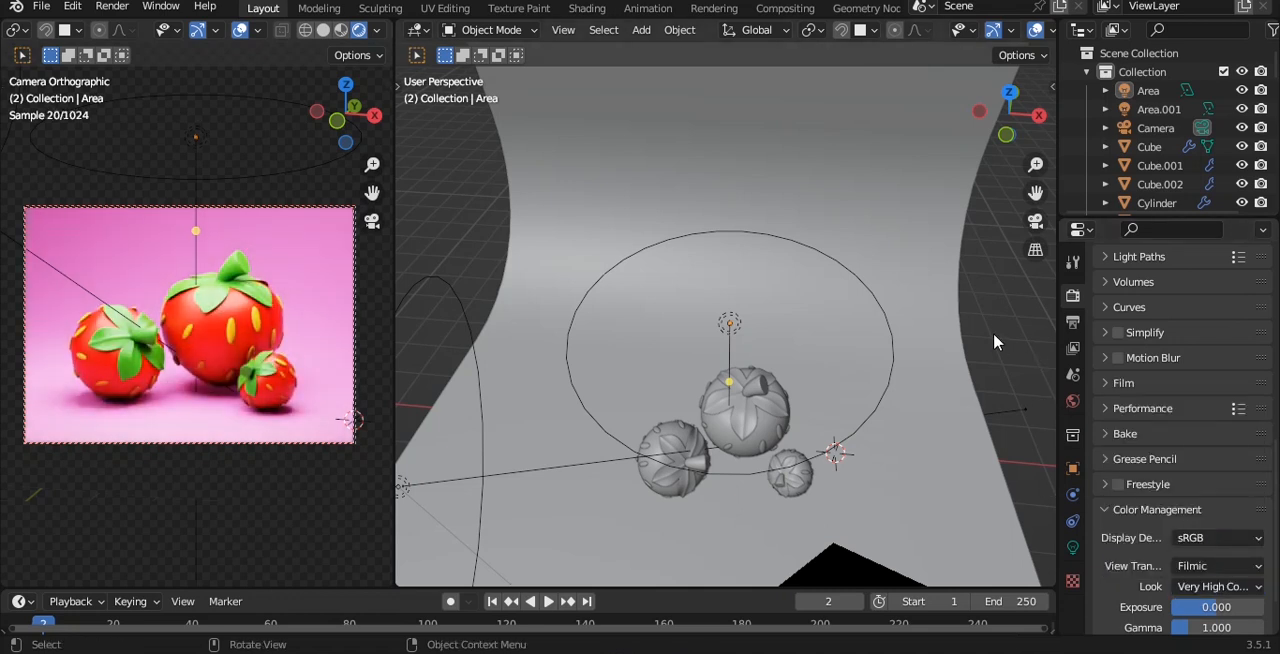
Select the curved pink backdrop, set its material roughness to 0.732, and save the file.
left_click(873, 232)
left_click(1073, 626)
scroll(1216, 507, "up", 8)
scroll(1216, 507, "down", 4)
left_click_drag(1214, 525, 1229, 525)
left_click(1015, 362)
key("ctrl+s")
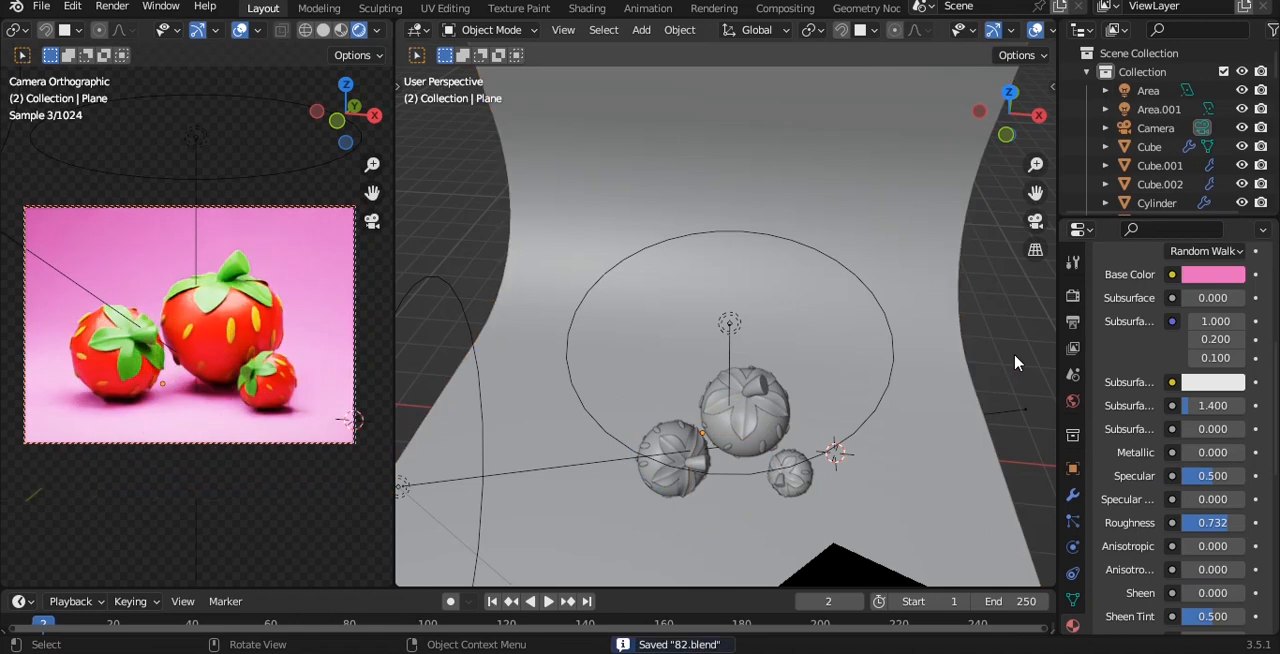